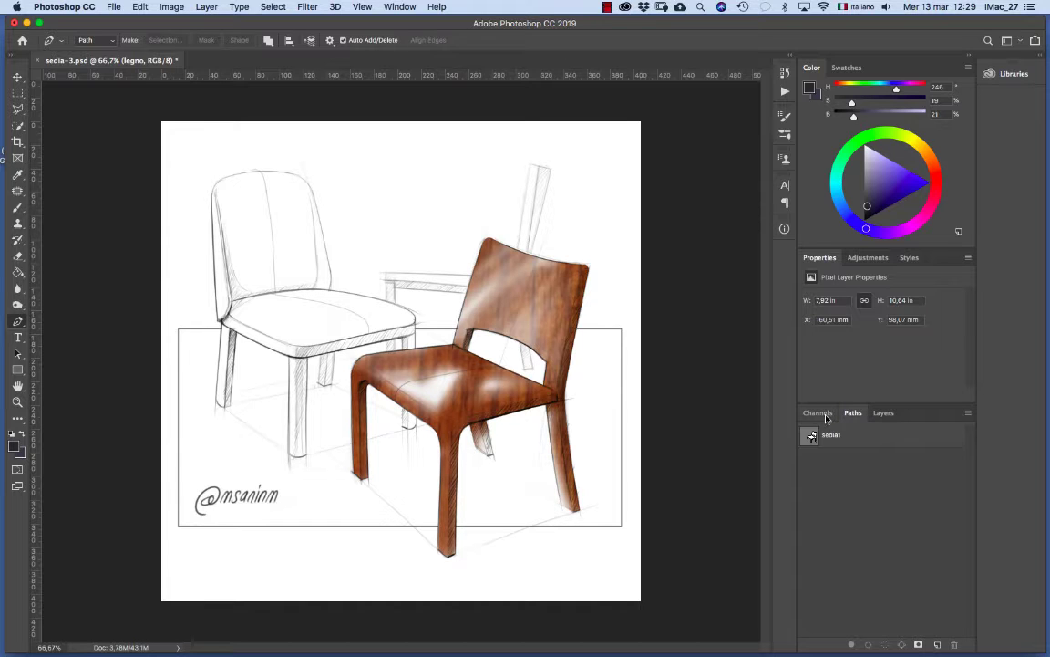
- Group the layers from legno through Layer 1 into a new group and hide that group
{"action": "left_click", "coordinate": [885, 413]}
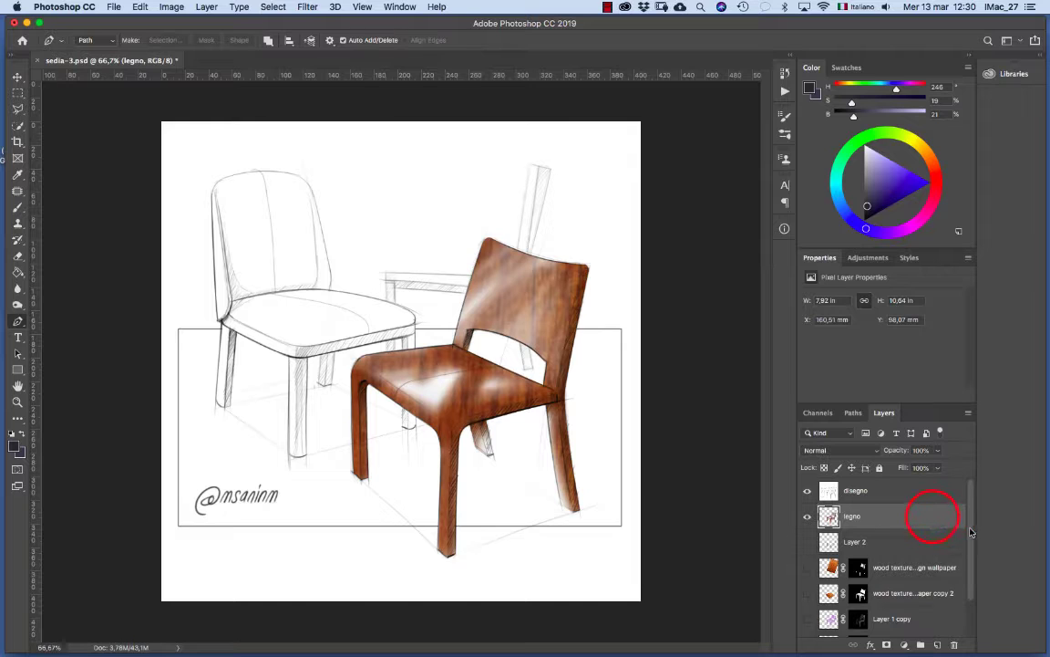
{"action": "scroll", "coordinate": [972, 531], "scroll_direction": "down", "scroll_amount": 2}
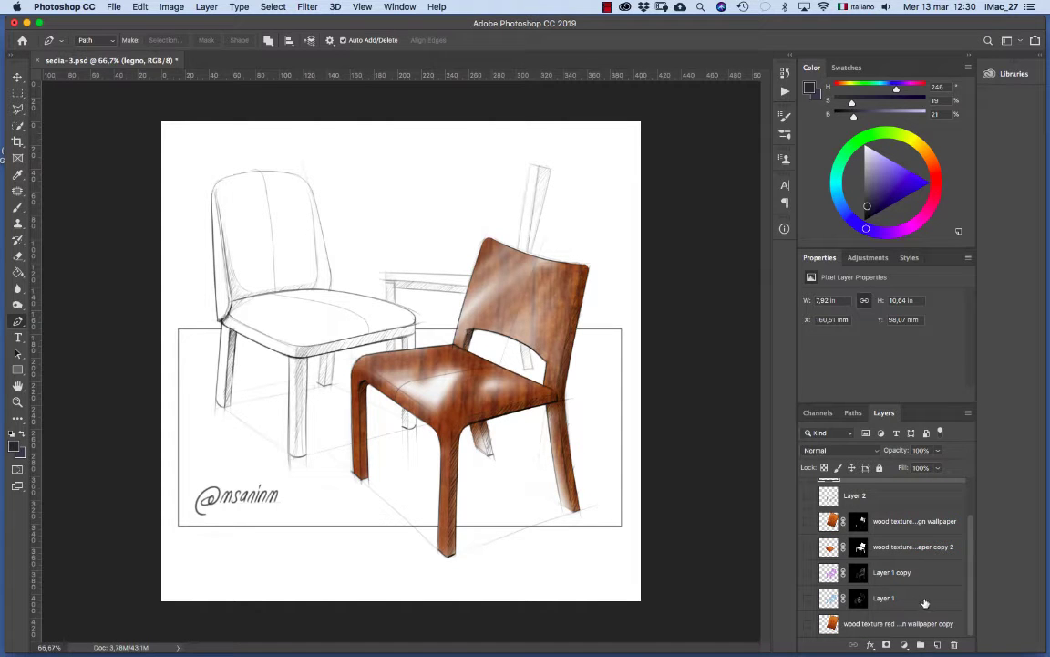
{"action": "left_click", "coordinate": [931, 601], "text": "shift"}
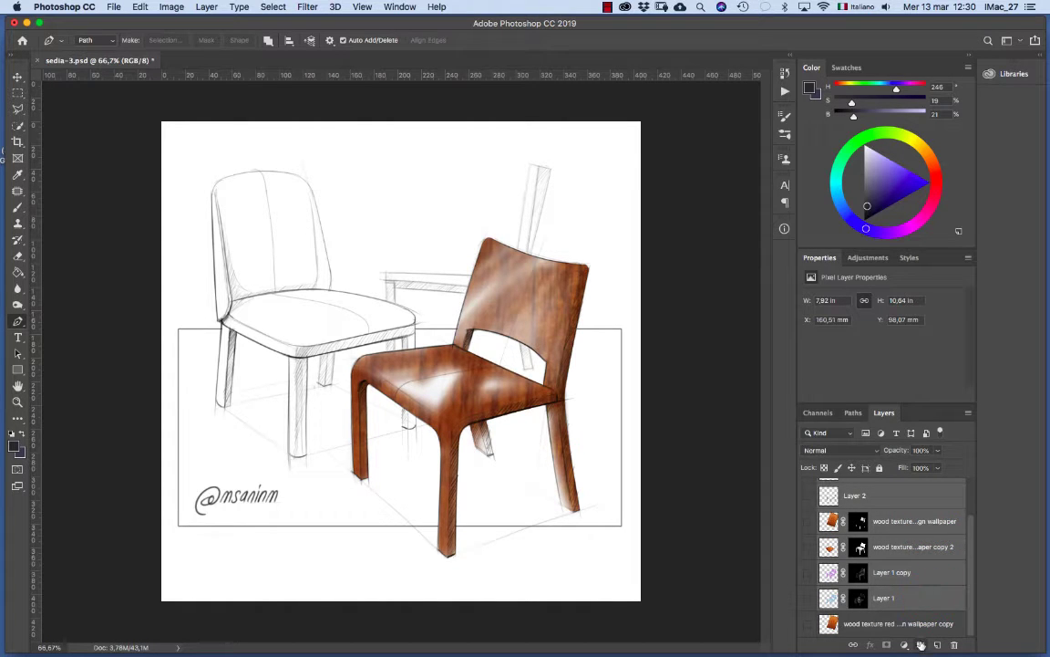
{"action": "left_click", "coordinate": [206, 6]}
{"action": "mouse_move", "coordinate": [211, 22]}
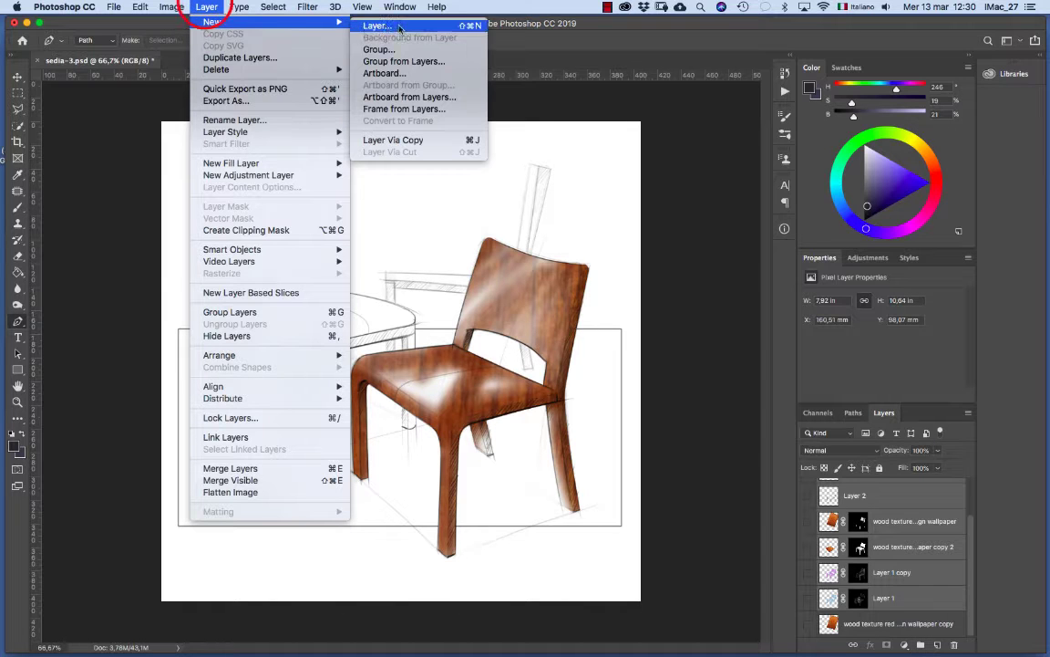
{"action": "left_click", "coordinate": [429, 61]}
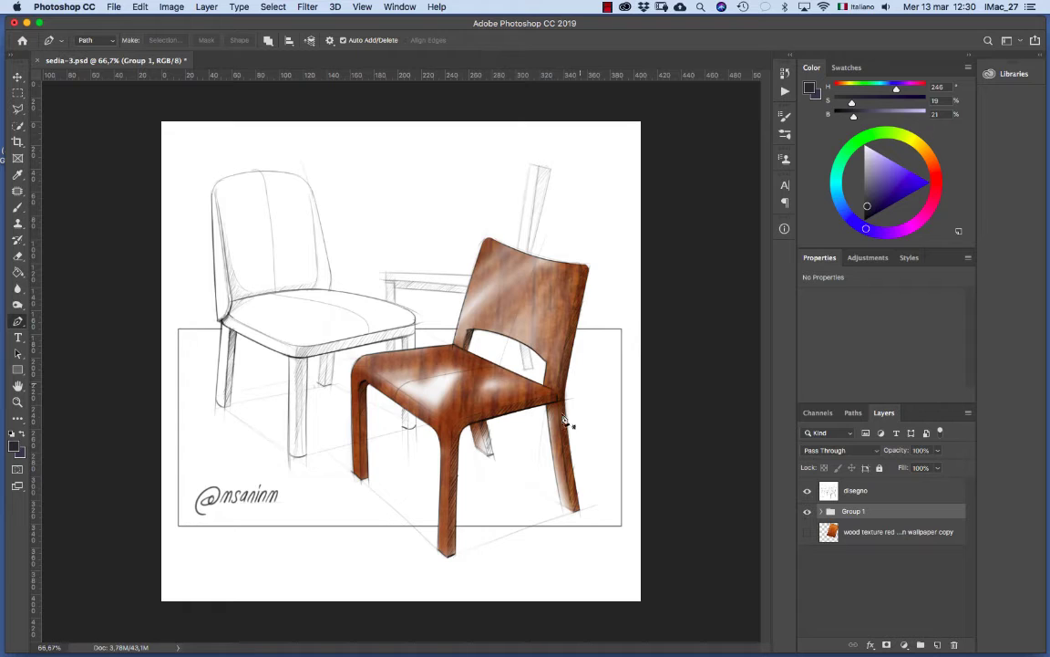
{"action": "left_click", "coordinate": [808, 511]}
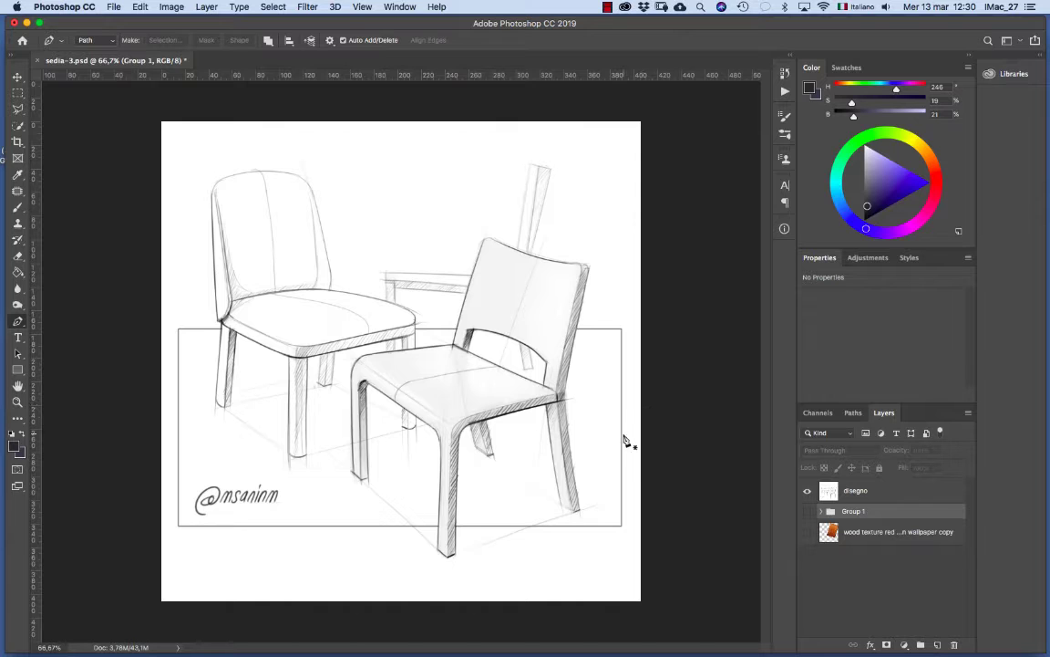
- Show the saved chair path over the front chair to examine its outline, and deselect the path again
{"action": "left_click", "coordinate": [855, 413]}
{"action": "left_click", "coordinate": [811, 437]}
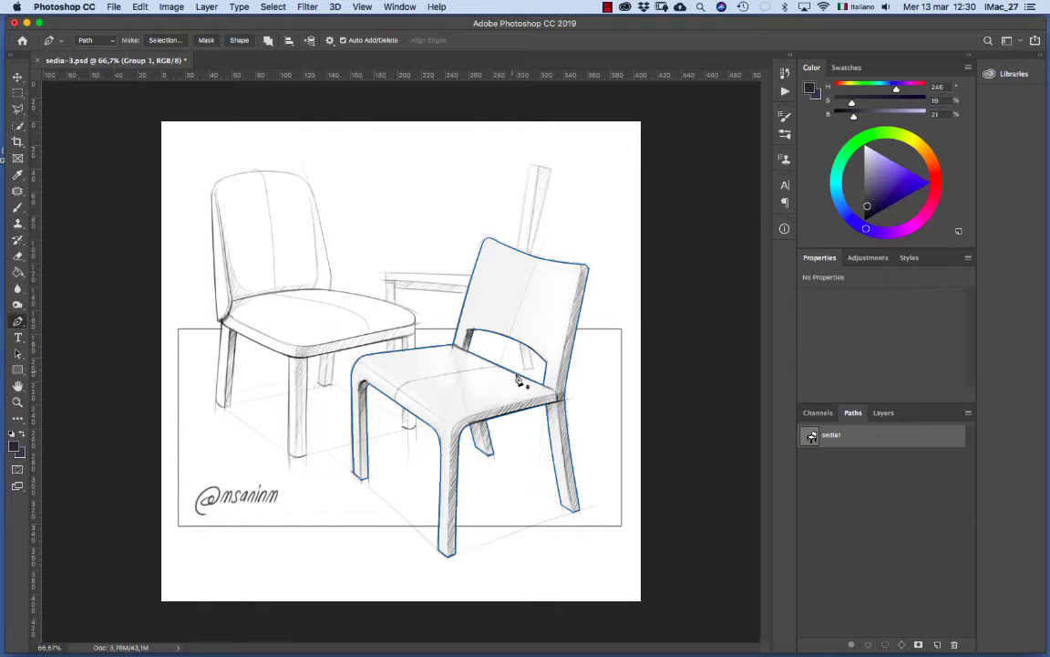
{"action": "left_click", "coordinate": [841, 471]}
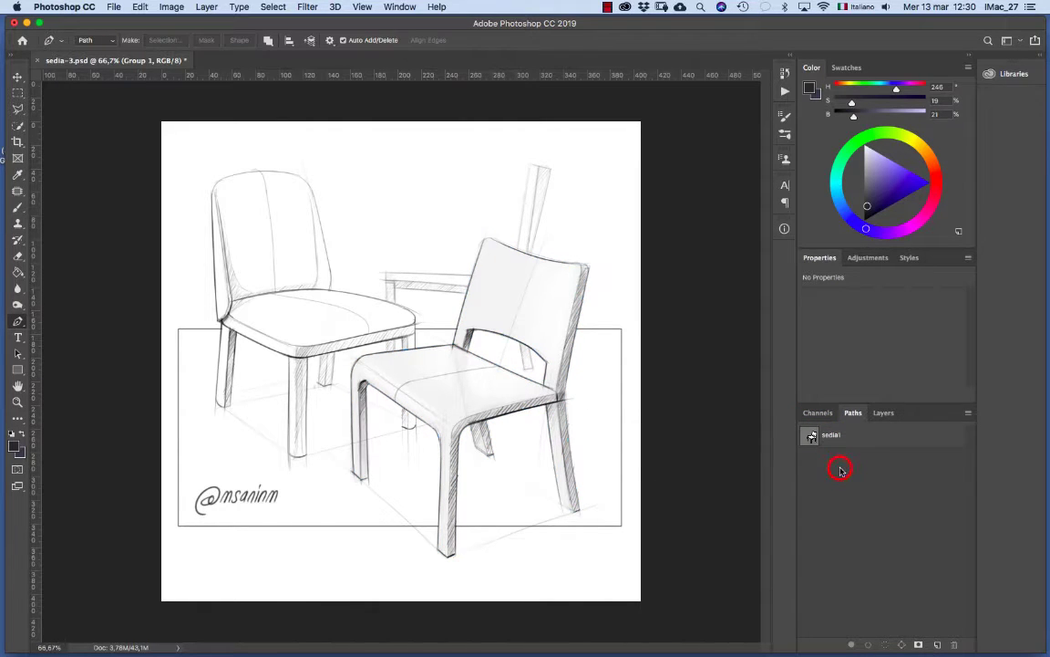
- Start a Polygonal Lasso selection at the front chair's upper-left backrest corner and trace around it along the first half of the top edge
{"action": "left_click", "coordinate": [18, 110]}
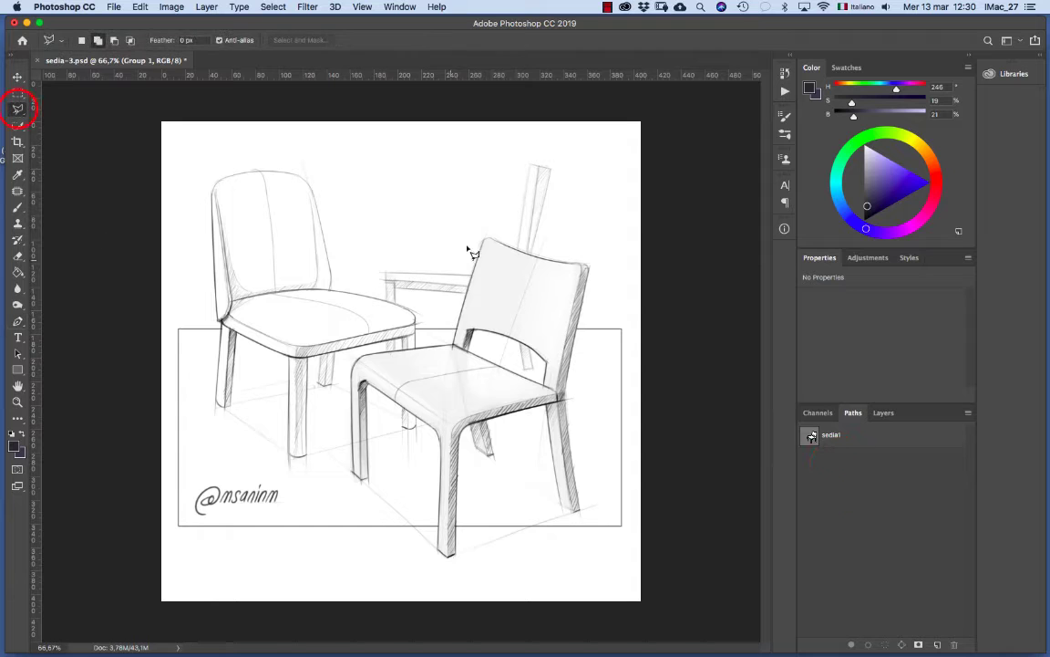
{"action": "left_click", "coordinate": [514, 305], "text": "super"}
{"action": "left_click", "coordinate": [583, 312], "text": "super"}
{"action": "left_click", "coordinate": [583, 295], "text": "super"}
{"action": "left_click_drag", "start_coordinate": [559, 229], "coordinate": [532, 455]}
{"action": "key", "text": "super+r"}
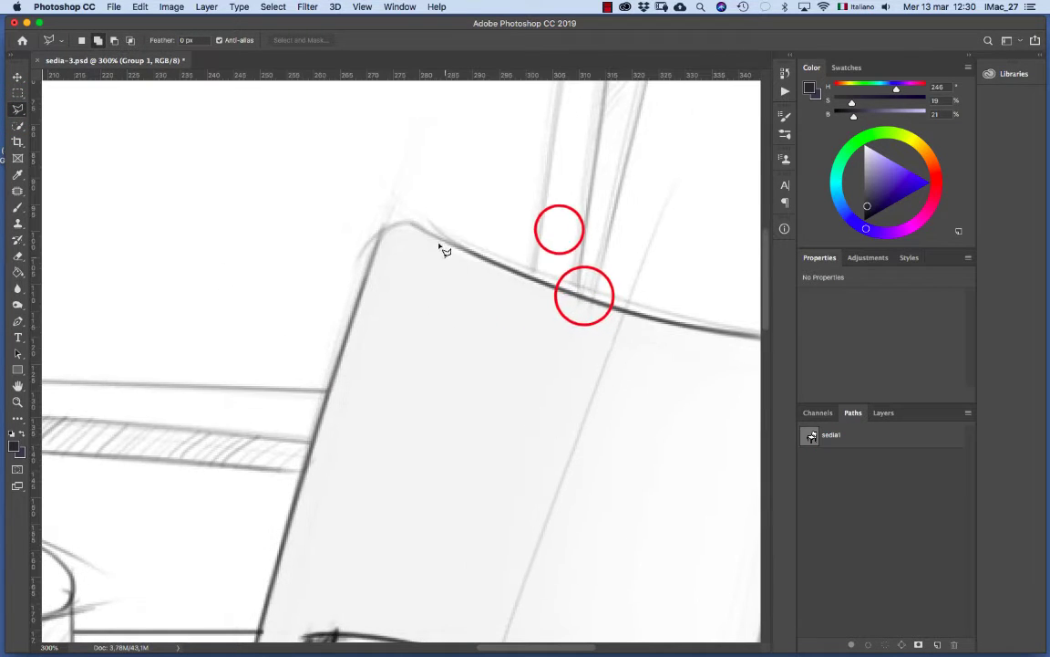
{"action": "left_click", "coordinate": [389, 228]}
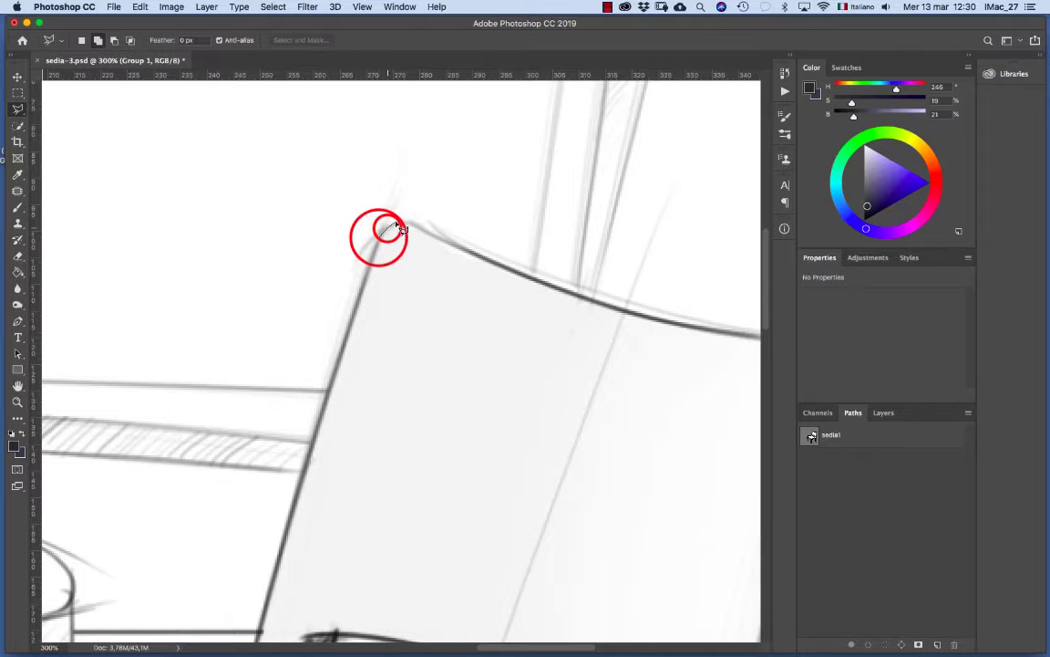
{"action": "left_click", "coordinate": [398, 221]}
{"action": "left_click", "coordinate": [411, 221]}
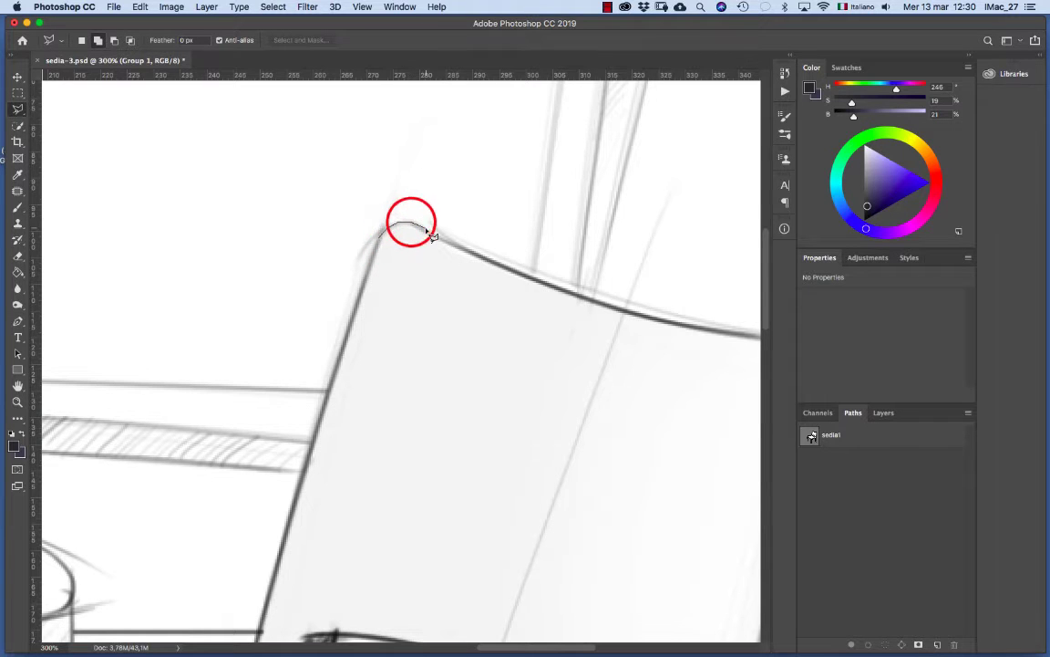
{"action": "left_click", "coordinate": [425, 229]}
{"action": "left_click", "coordinate": [562, 288]}
{"action": "left_click_drag", "start_coordinate": [623, 311], "coordinate": [335, 239]}
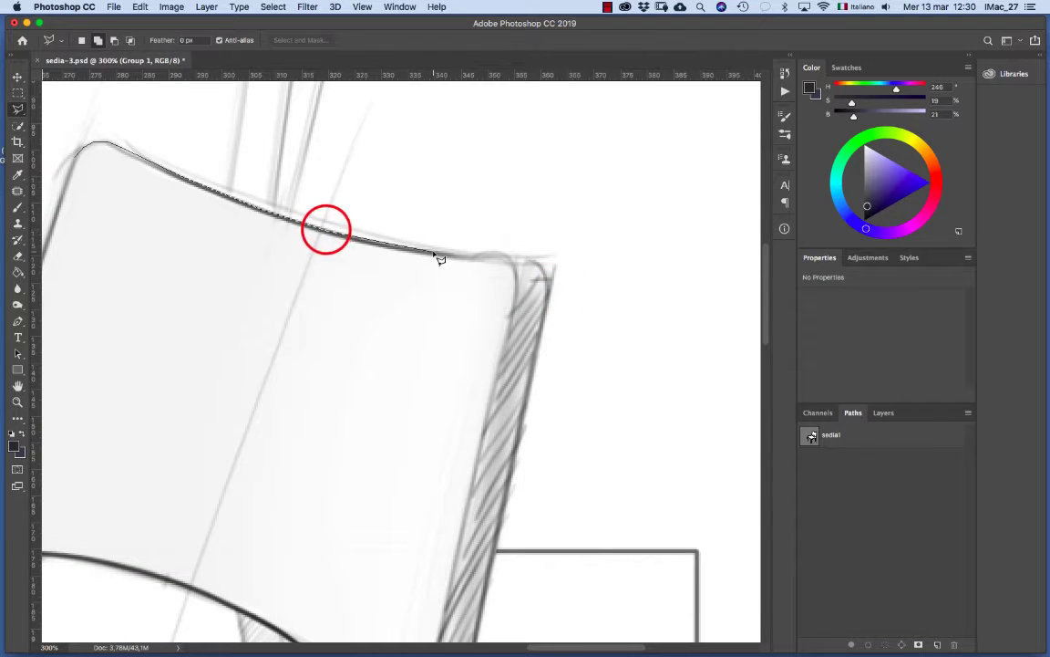
- Continue the lasso outline along the rest of the backrest's top edge, around its upper-right corner and onto the outer right side
{"action": "left_click", "coordinate": [431, 249]}
{"action": "left_click", "coordinate": [505, 259]}
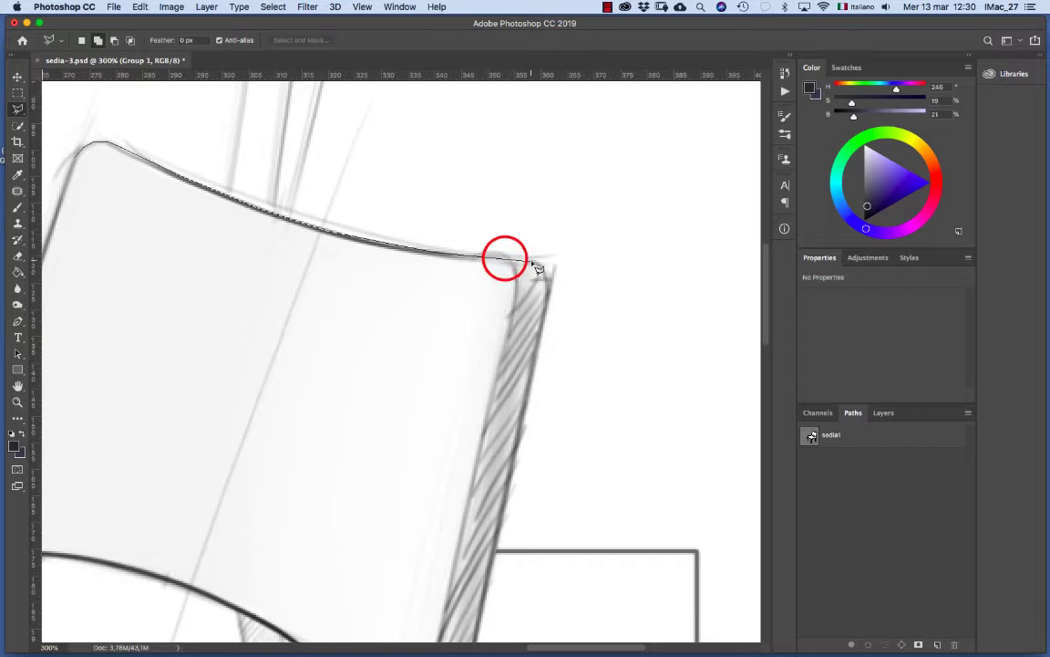
{"action": "left_click", "coordinate": [533, 261]}
{"action": "left_click", "coordinate": [542, 267]}
{"action": "left_click", "coordinate": [544, 275]}
{"action": "left_click", "coordinate": [546, 285]}
{"action": "left_click", "coordinate": [547, 299]}
{"action": "left_click", "coordinate": [544, 315]}
{"action": "key", "text": "space"}
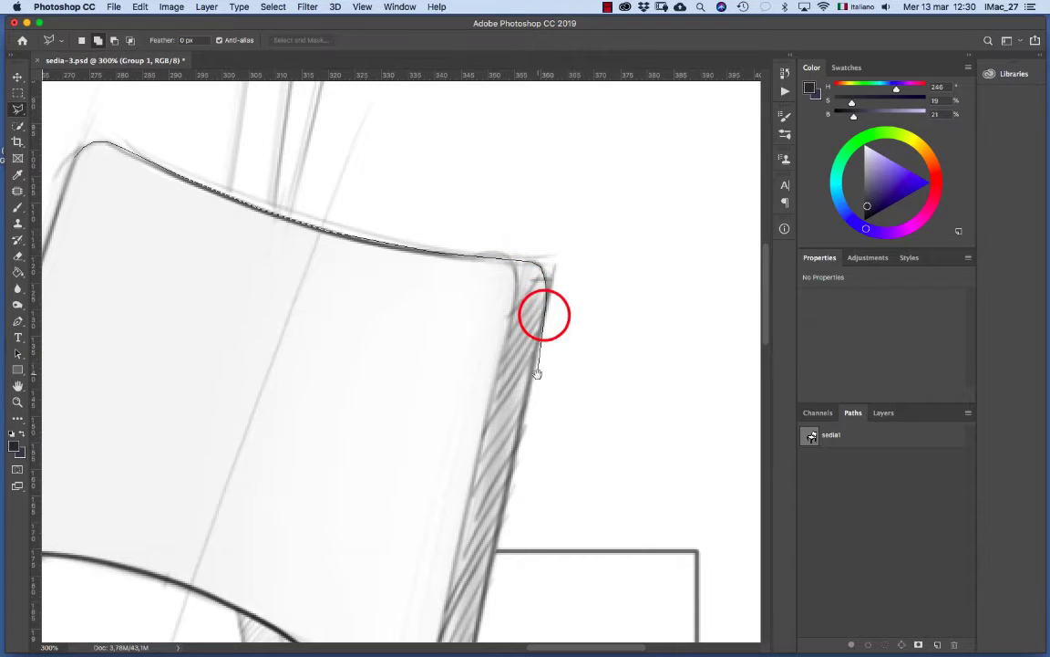
{"action": "left_click_drag", "start_coordinate": [528, 407], "coordinate": [549, 271]}
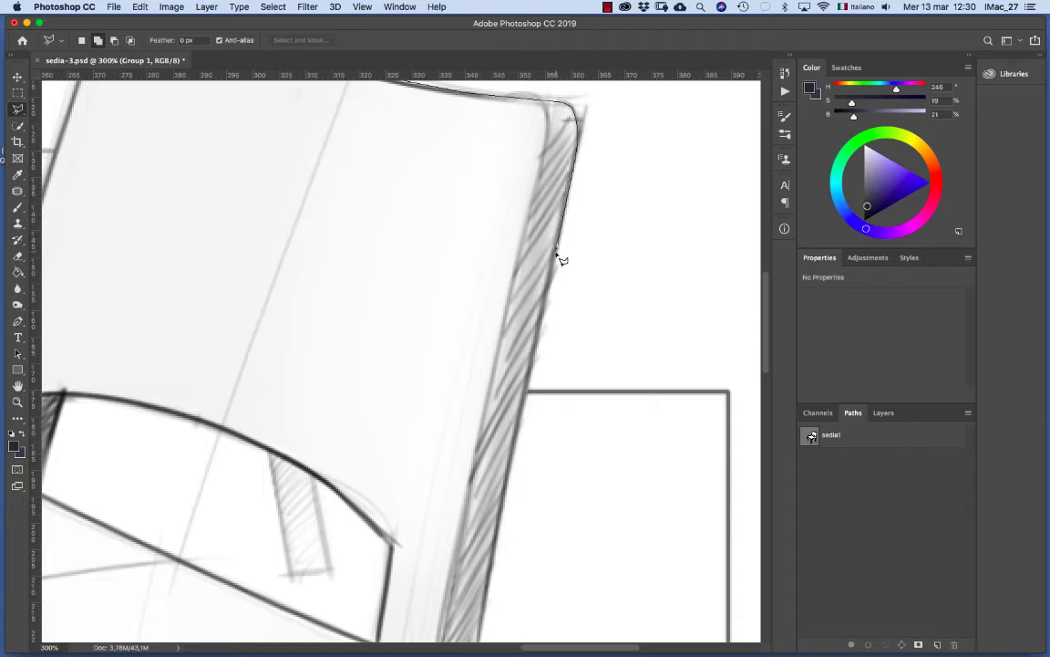
{"action": "left_click", "coordinate": [540, 258], "text": "alt"}
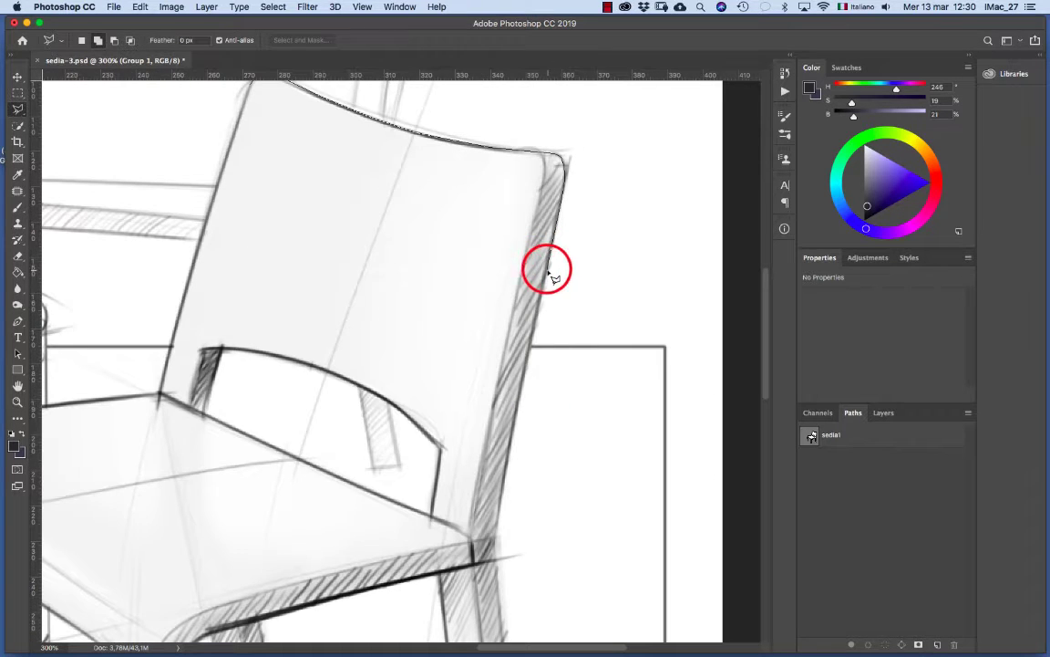
- Run the lasso outline across the middle of the backrest to its left edge and close it at the starting corner
{"action": "left_click", "coordinate": [548, 270]}
{"action": "left_click", "coordinate": [263, 235]}
{"action": "left_click", "coordinate": [232, 145]}
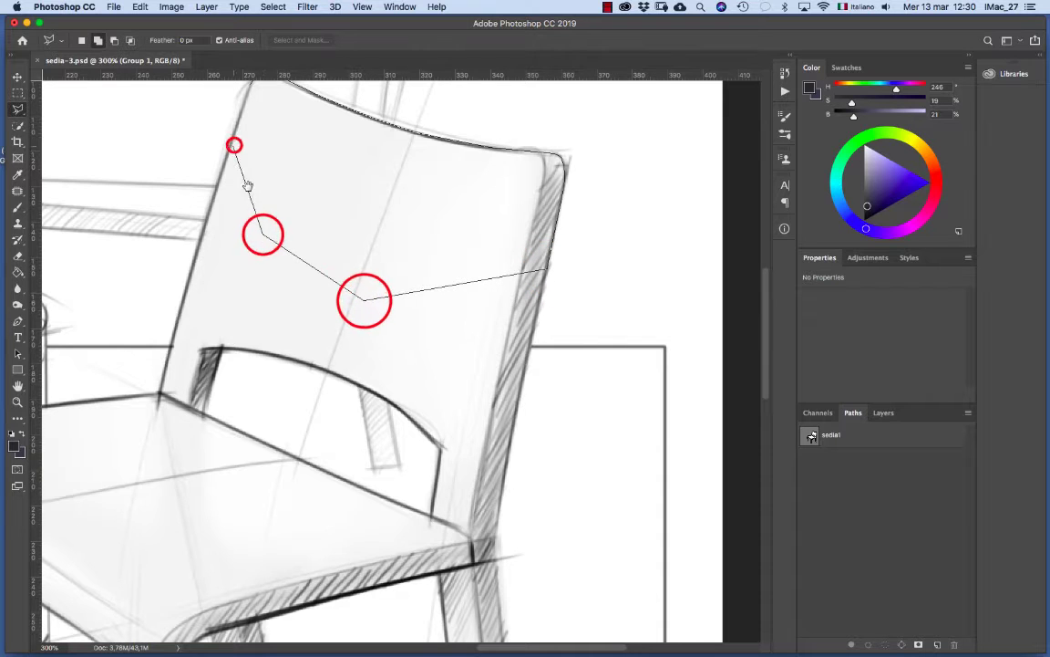
{"action": "scroll", "coordinate": [273, 183], "scroll_direction": "up", "scroll_amount": 5}
{"action": "scroll", "coordinate": [274, 183], "scroll_direction": "left", "scroll_amount": 2}
{"action": "left_click", "coordinate": [303, 207]}
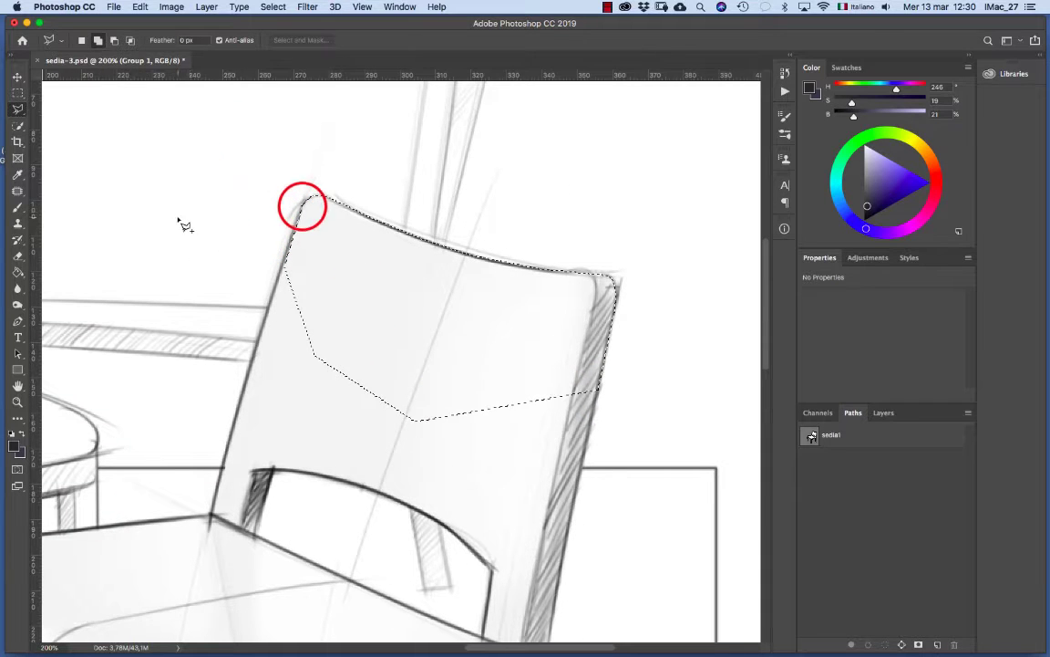
- Add the backrest's left side down to the seat to the existing selection with the Polygonal Lasso, closing the shape inside the backrest
{"action": "left_click", "coordinate": [81, 40]}
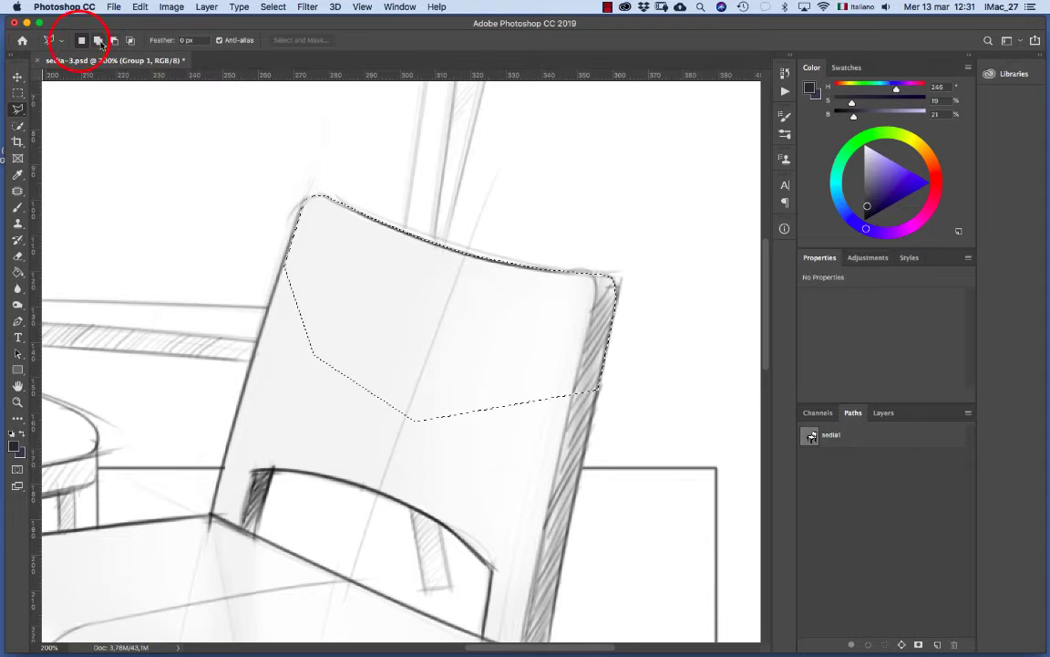
{"action": "left_click", "coordinate": [99, 41]}
{"action": "left_click", "coordinate": [335, 258]}
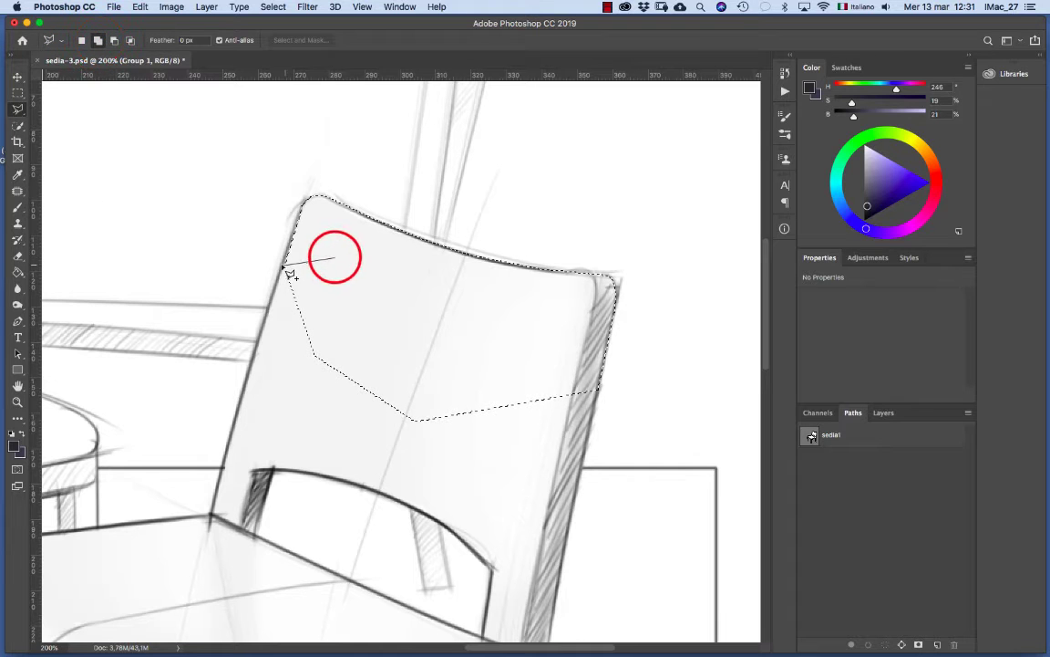
{"action": "left_click", "coordinate": [284, 264]}
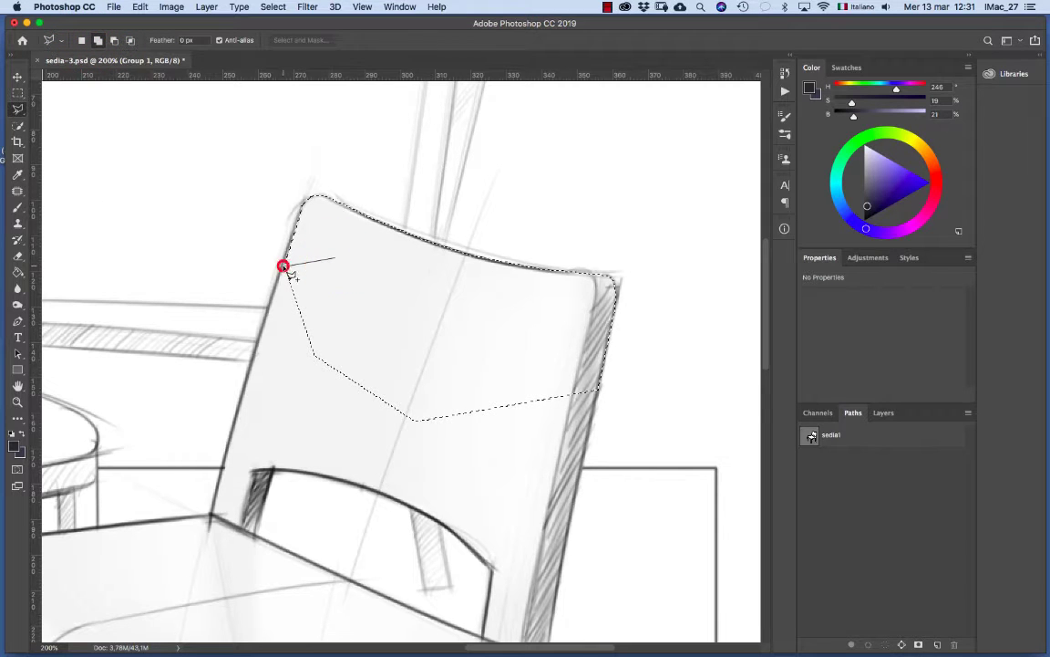
{"action": "left_click", "coordinate": [260, 337]}
{"action": "left_click", "coordinate": [227, 452]}
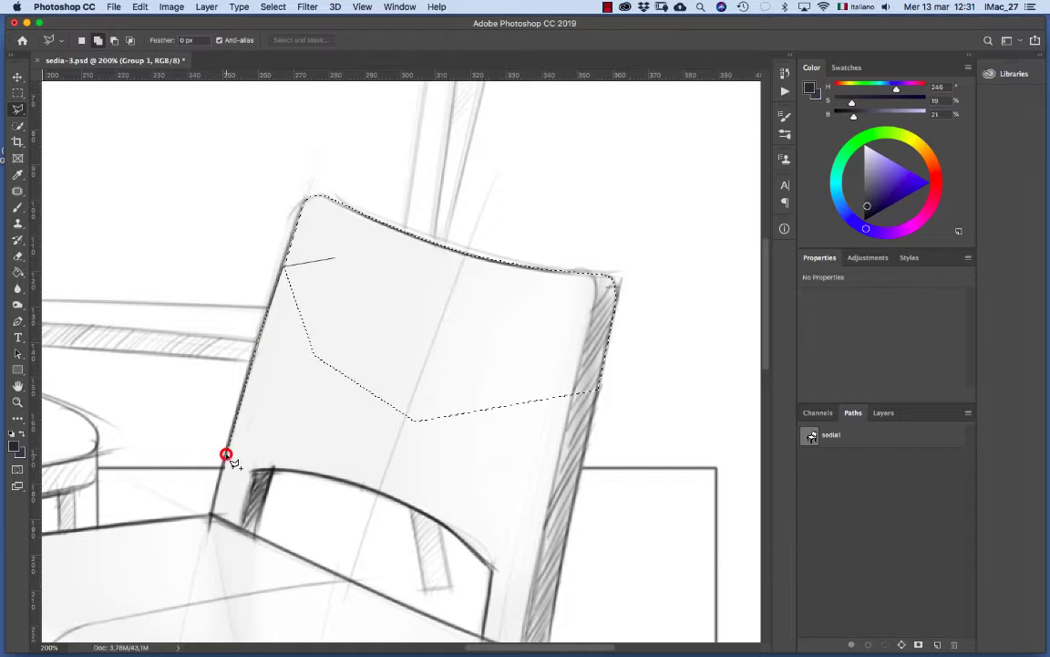
{"action": "left_click", "coordinate": [237, 525]}
{"action": "left_click", "coordinate": [275, 543]}
{"action": "left_click", "coordinate": [350, 429]}
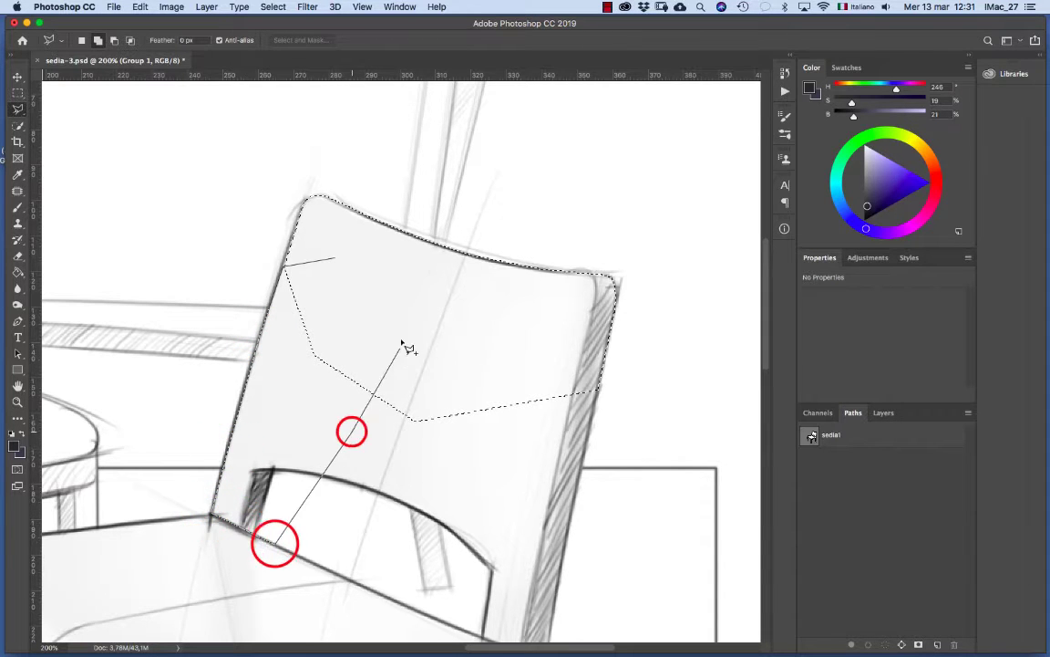
{"action": "left_click", "coordinate": [402, 335]}
{"action": "double_click", "coordinate": [387, 308]}
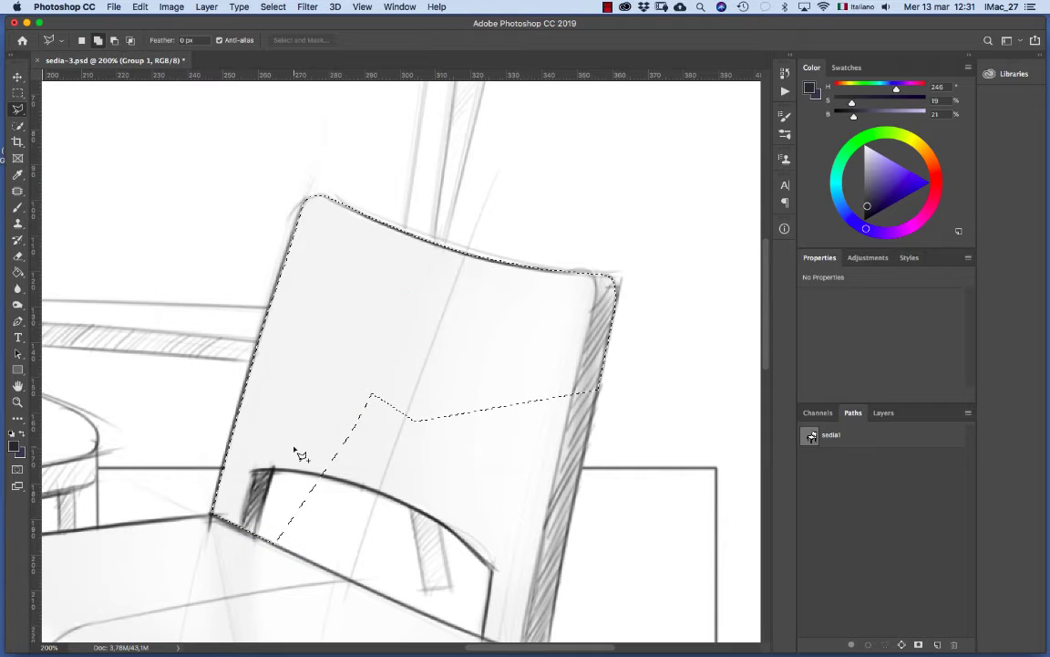
- Subtract the left part of the opening between backrest and seat from the selection, following the opening's upper and inner left edges
{"action": "left_click", "coordinate": [114, 41]}
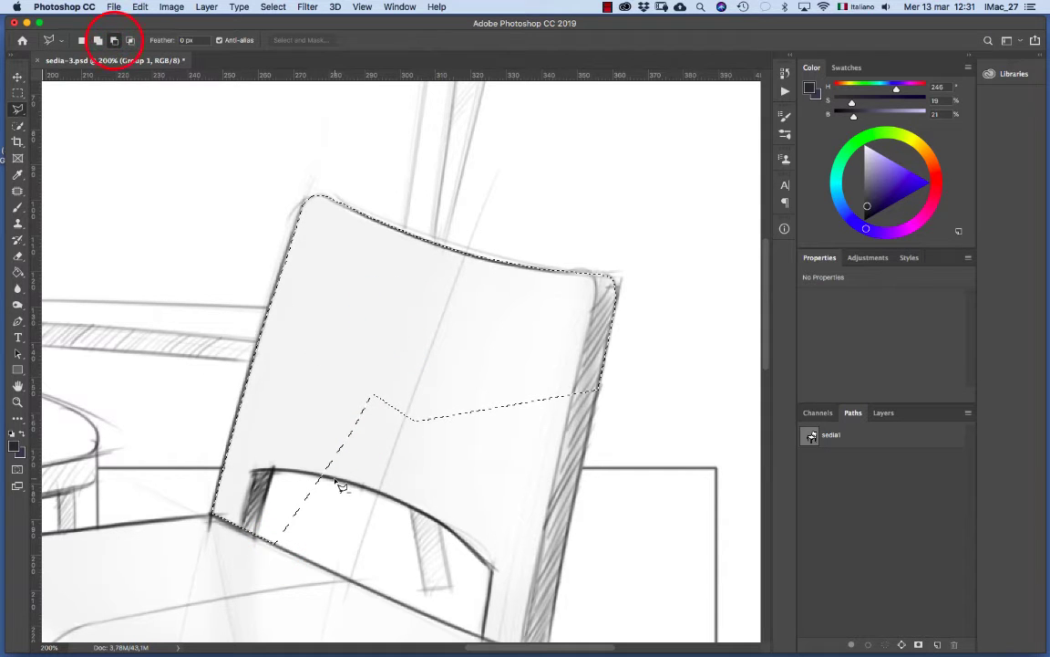
{"action": "left_click", "coordinate": [297, 472]}
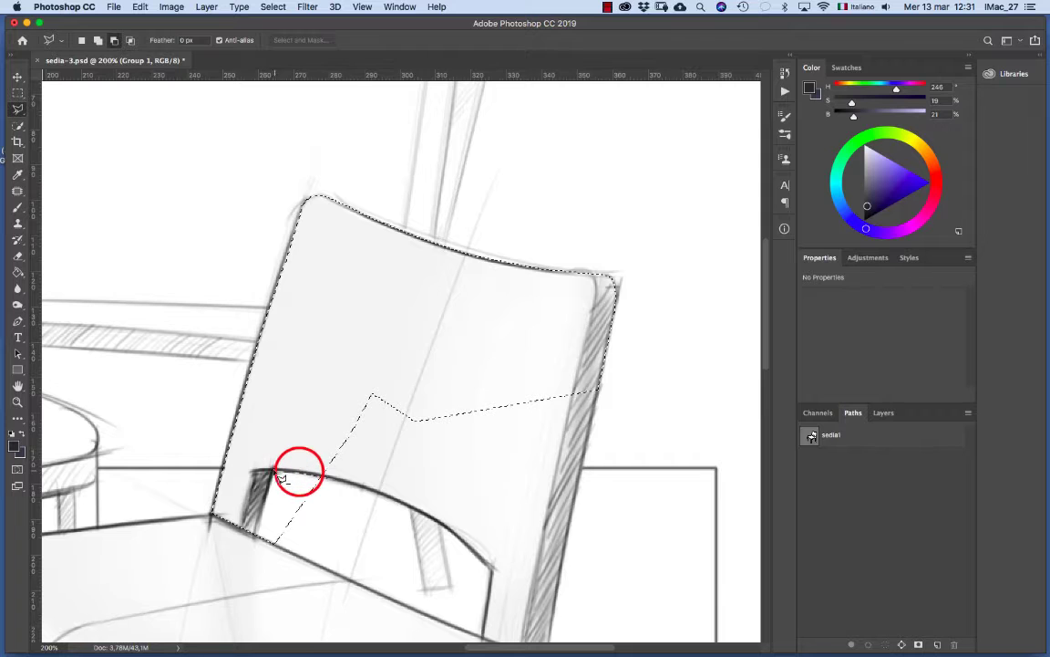
{"action": "left_click", "coordinate": [272, 470]}
{"action": "left_click", "coordinate": [255, 534]}
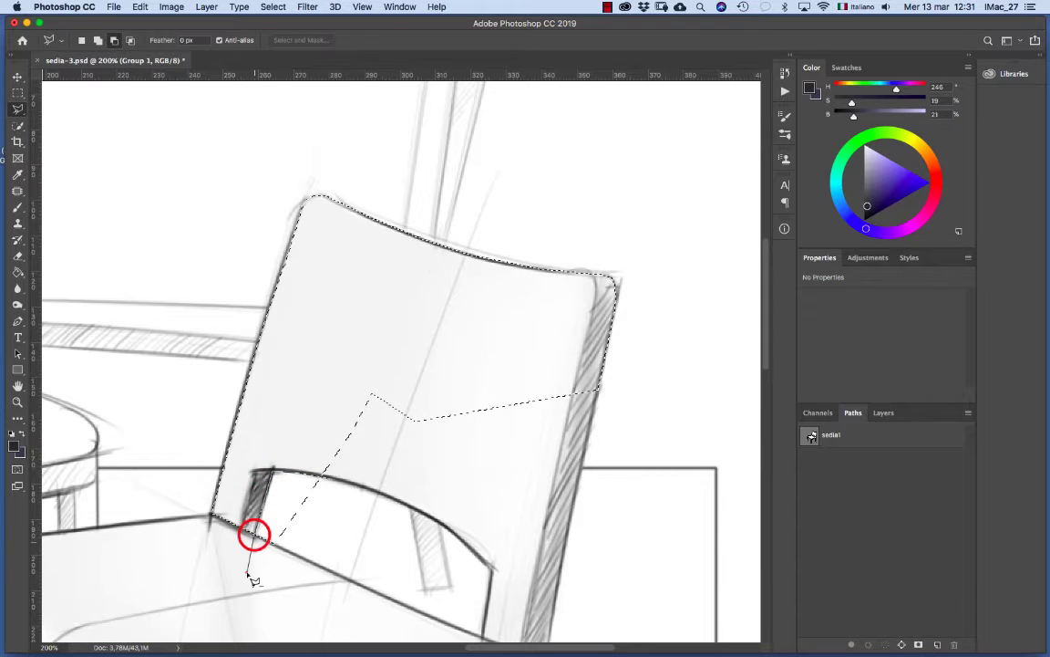
{"action": "left_click", "coordinate": [246, 570]}
{"action": "left_click", "coordinate": [321, 592]}
{"action": "double_click", "coordinate": [408, 524]}
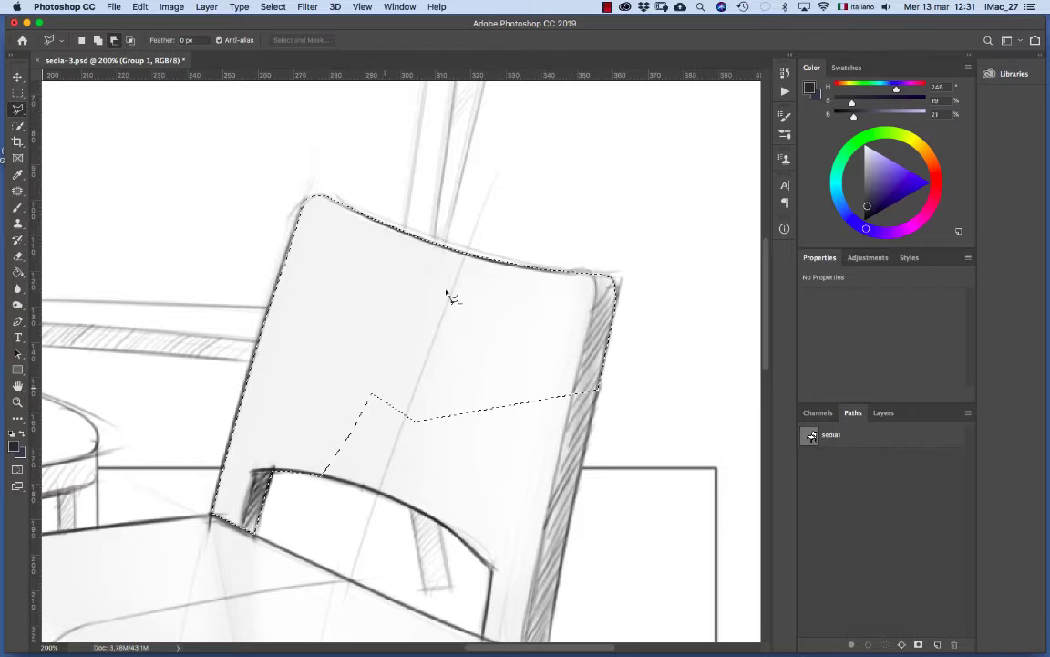
- Start adding to the selection with a lasso outline along the curved upper edge of the opening to its right corner
{"action": "left_click", "coordinate": [98, 41]}
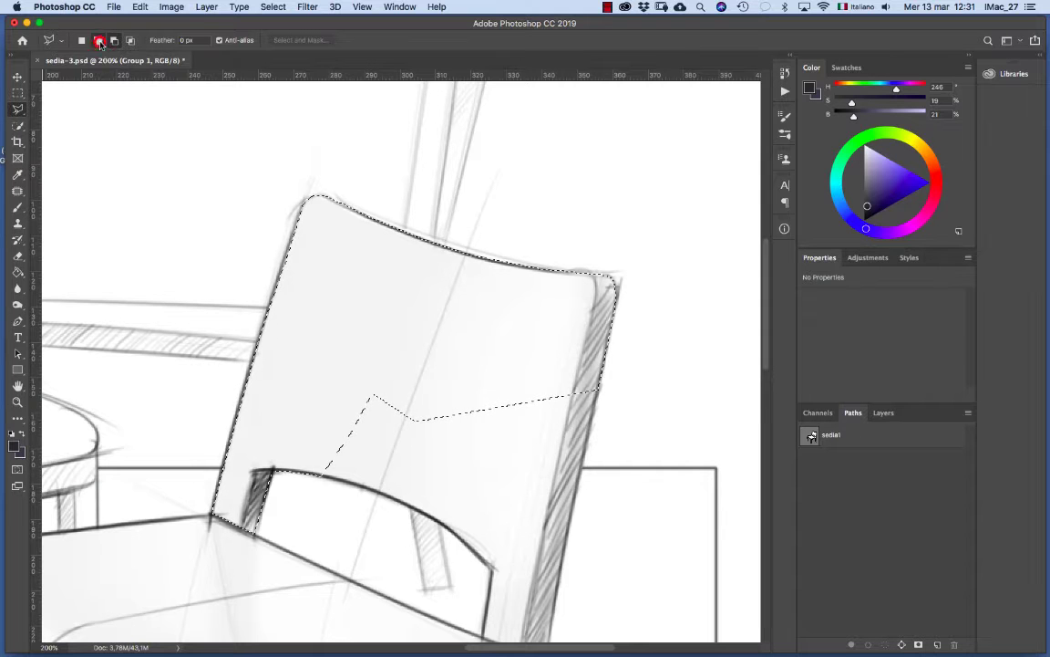
{"action": "left_click", "coordinate": [303, 467]}
{"action": "left_click", "coordinate": [324, 473]}
{"action": "left_click", "coordinate": [373, 489]}
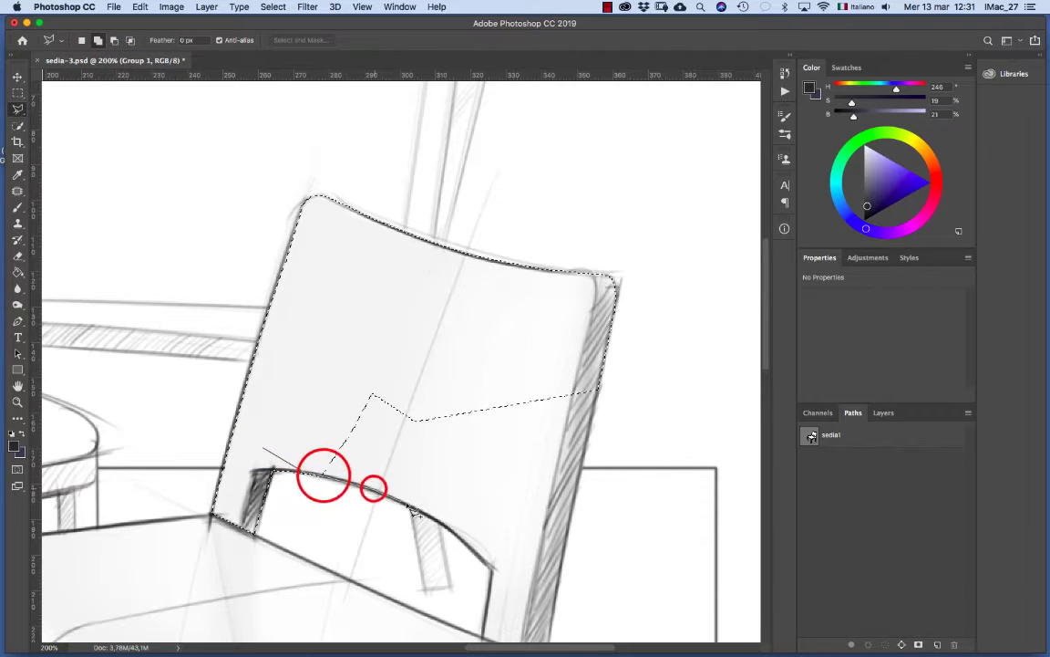
{"action": "left_click", "coordinate": [415, 506]}
{"action": "left_click", "coordinate": [448, 525]}
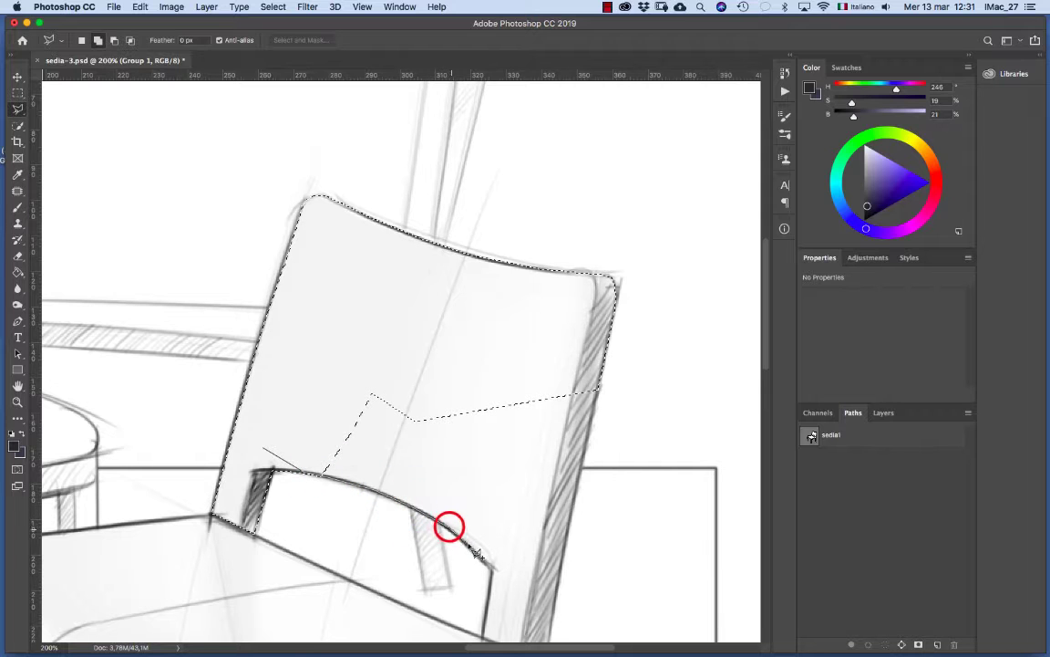
{"action": "left_click", "coordinate": [473, 551]}
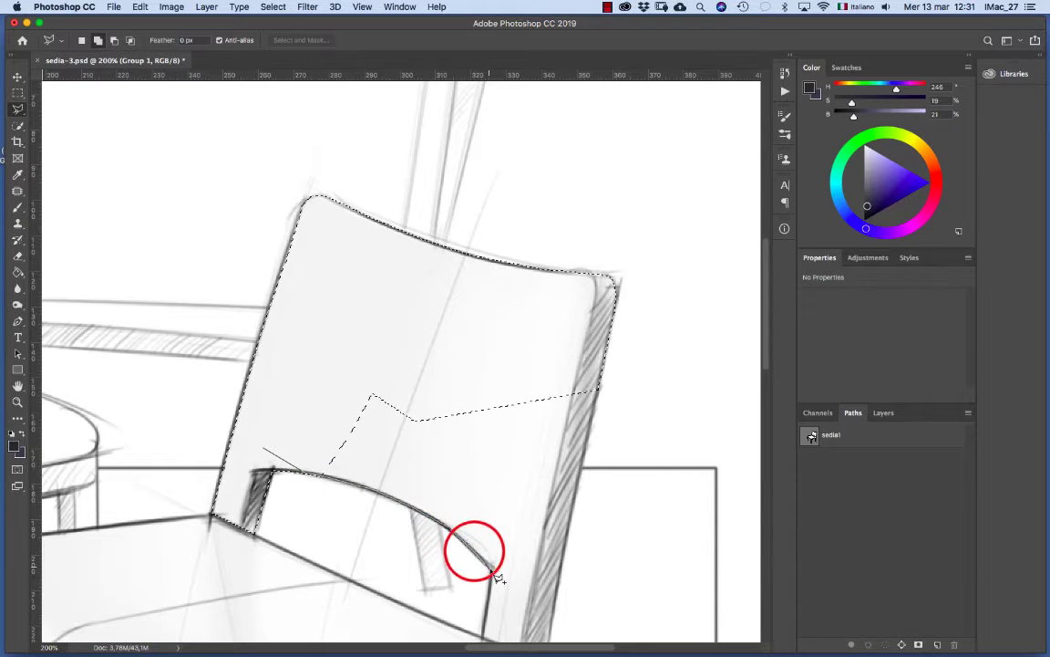
- Run the outline down the opening's right edge, around the right post's base and up its outer side, closing it inside the backrest
{"action": "scroll", "coordinate": [491, 570], "scroll_direction": "down", "scroll_amount": 5}
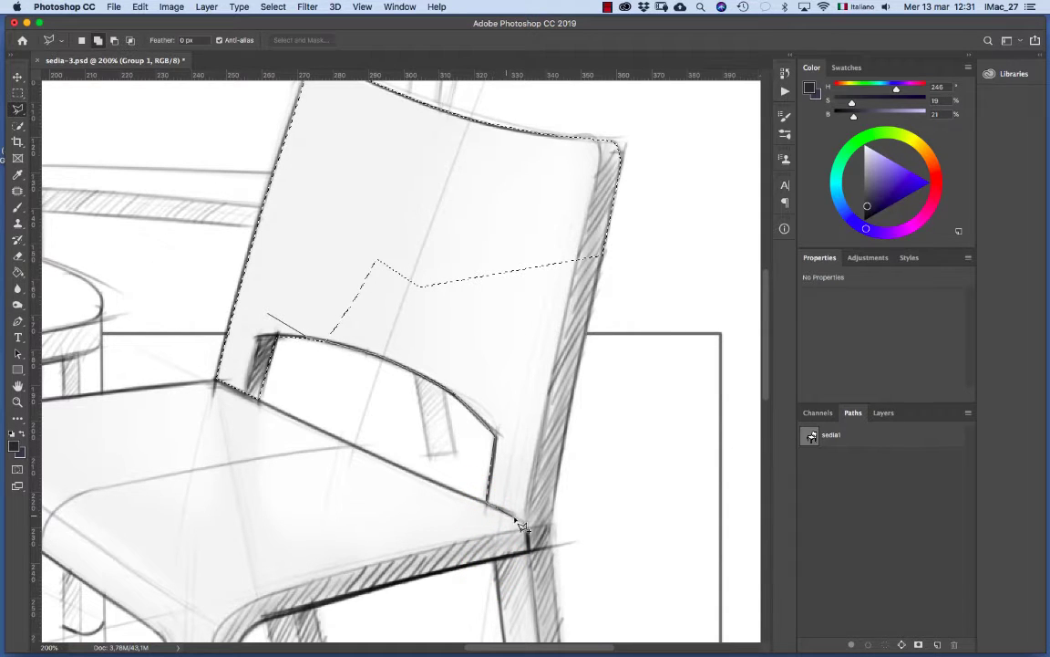
{"action": "left_click", "coordinate": [547, 523]}
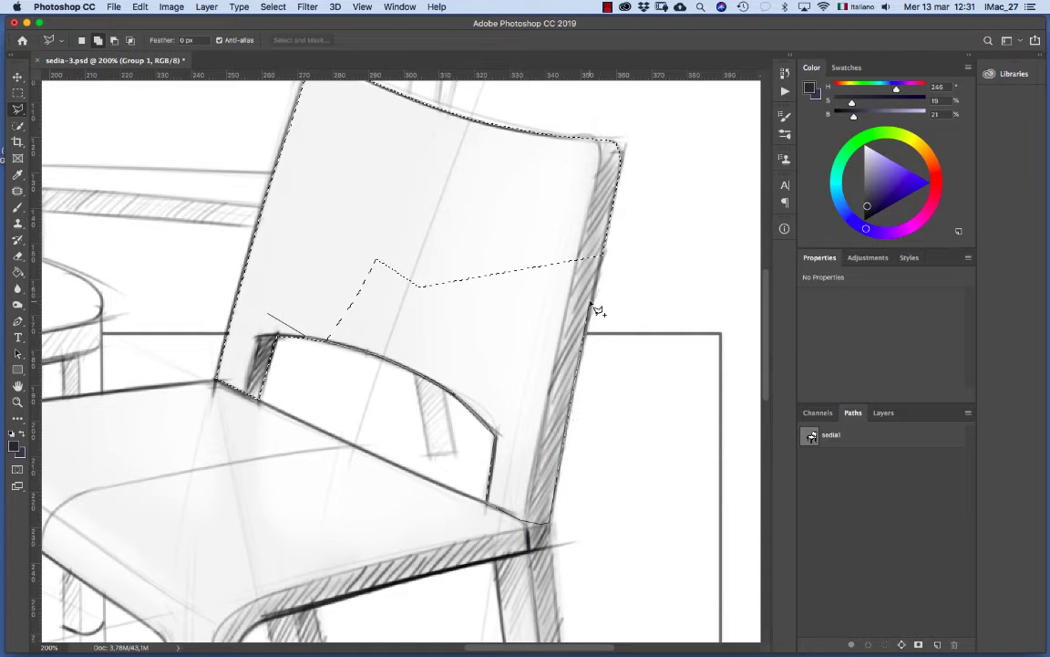
{"action": "left_click", "coordinate": [608, 231]}
{"action": "left_click", "coordinate": [484, 212]}
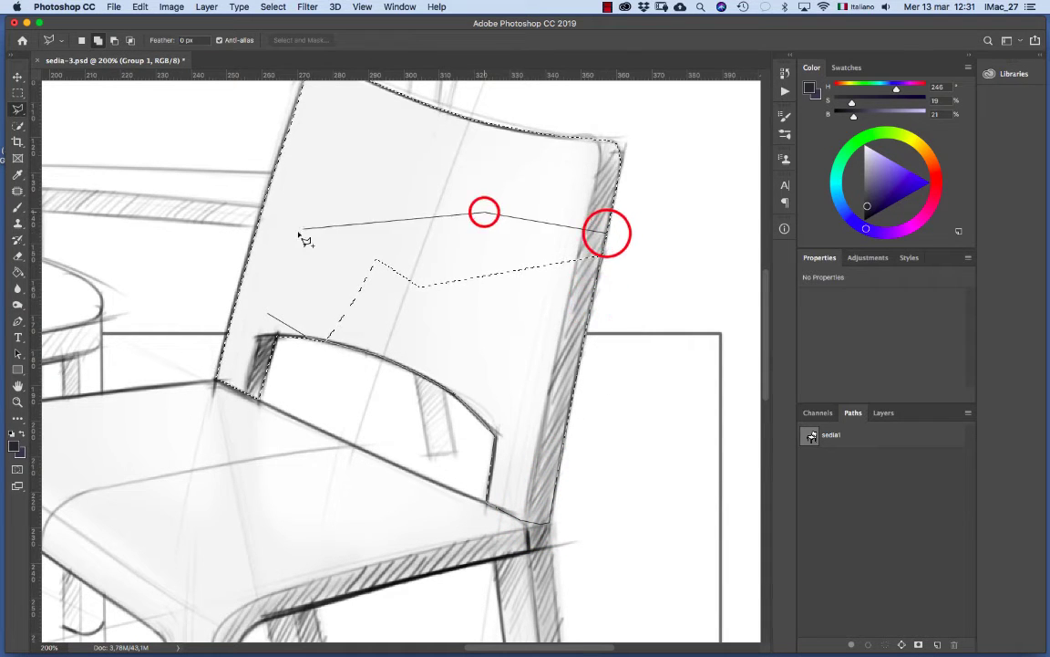
{"action": "double_click", "coordinate": [298, 233]}
- Start another added lasso outline inside the right post's base and follow the seat's rear edge to the backrest's lower-left corner
{"action": "left_click_drag", "start_coordinate": [461, 427], "coordinate": [537, 231]}
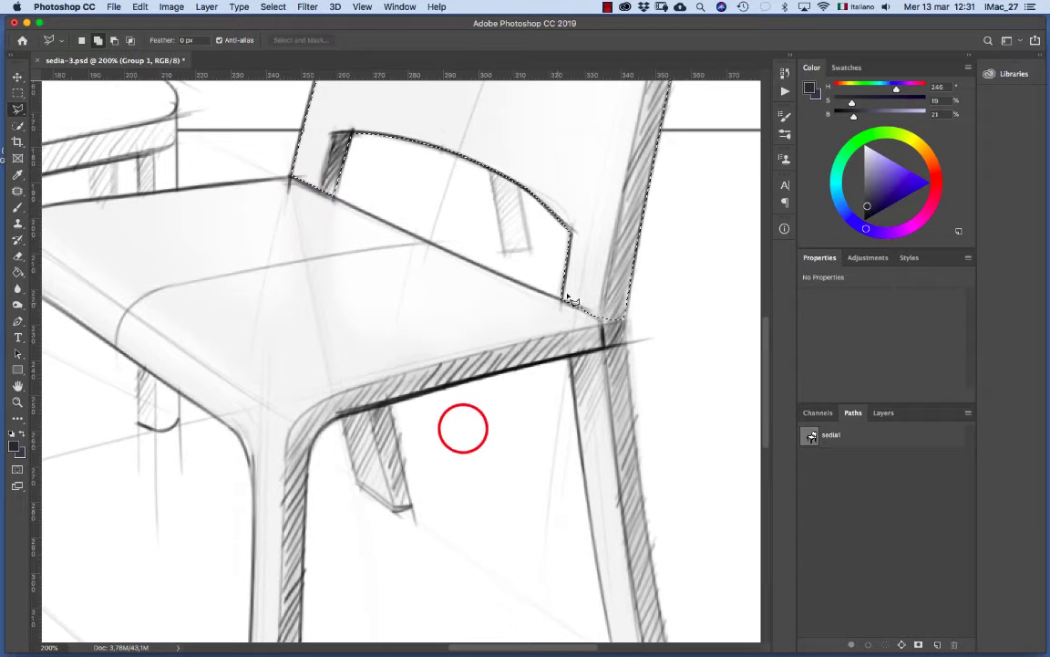
{"action": "left_click", "coordinate": [577, 288]}
{"action": "left_click", "coordinate": [562, 297]}
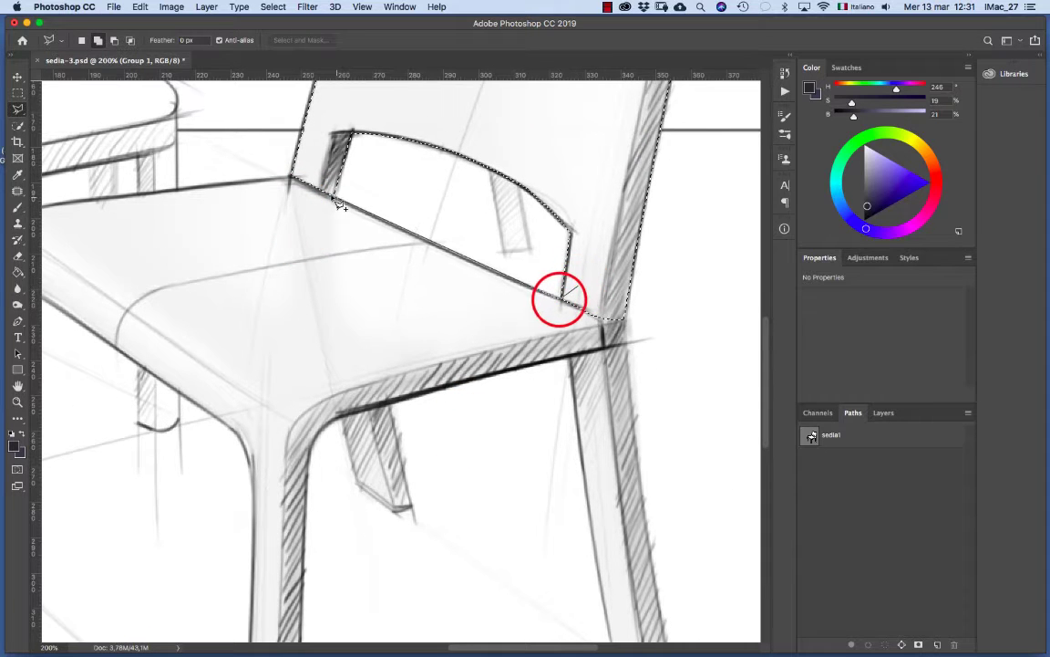
{"action": "left_click", "coordinate": [332, 195]}
{"action": "left_click", "coordinate": [291, 174]}
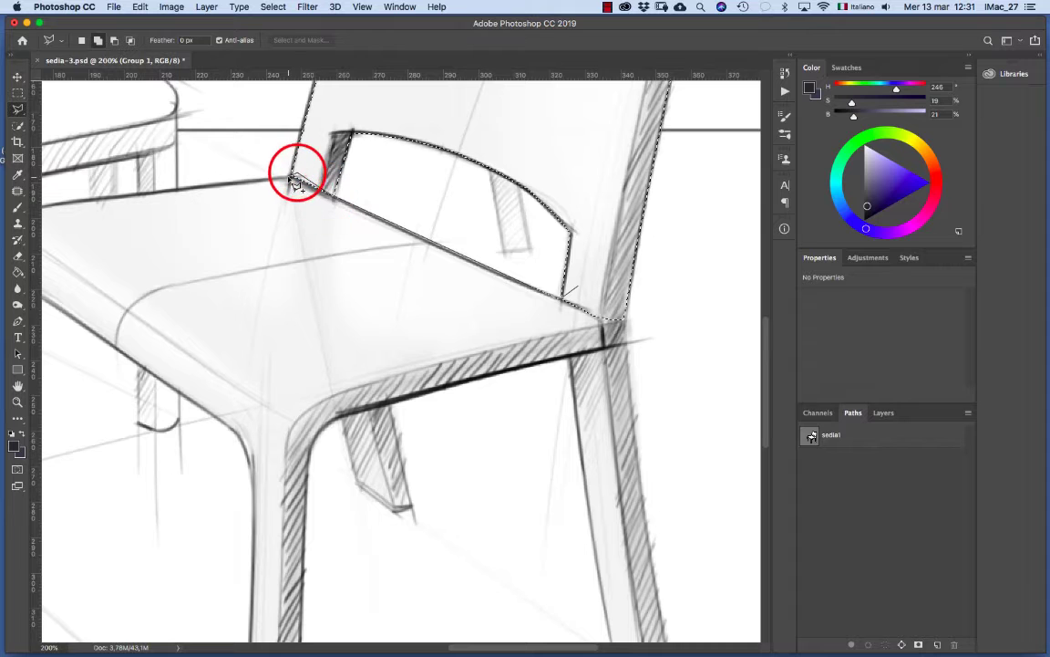
{"action": "left_click", "coordinate": [288, 177]}
- Continue the outline along the seat's left edge, over its rounded corner and around the left front leg up to the seat's underside
{"action": "left_click_drag", "start_coordinate": [266, 197], "coordinate": [575, 206]}
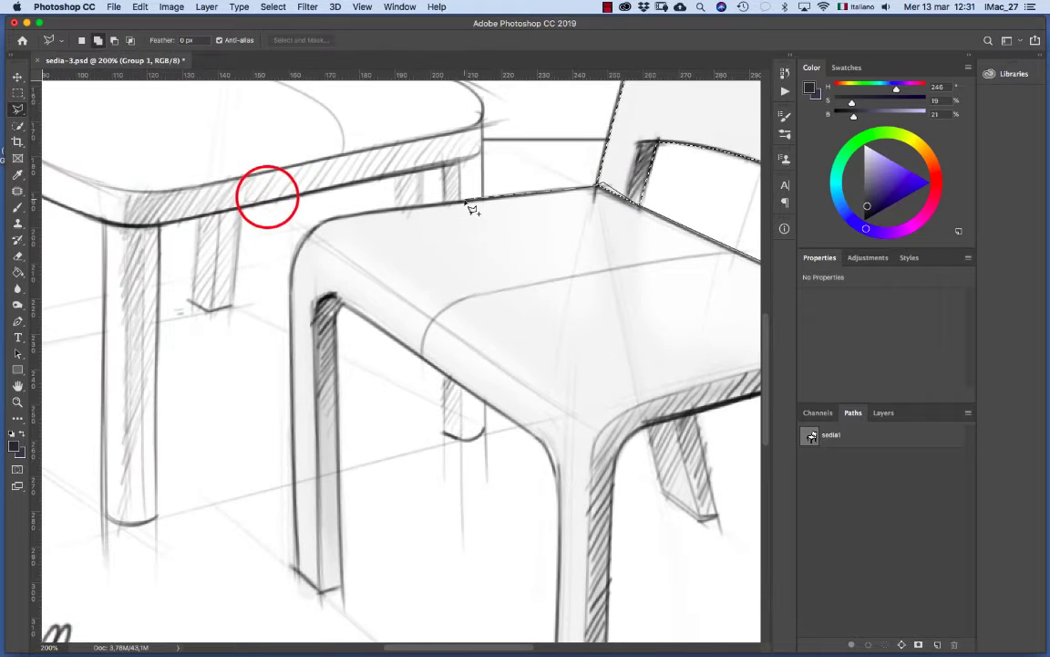
{"action": "left_click", "coordinate": [319, 223]}
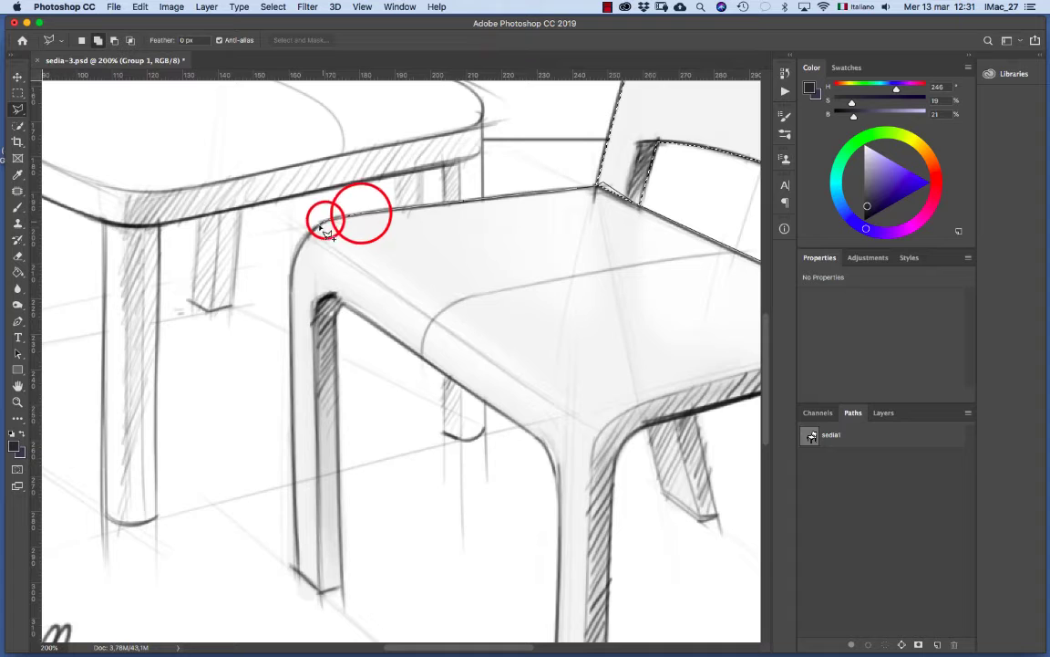
{"action": "left_click", "coordinate": [291, 279]}
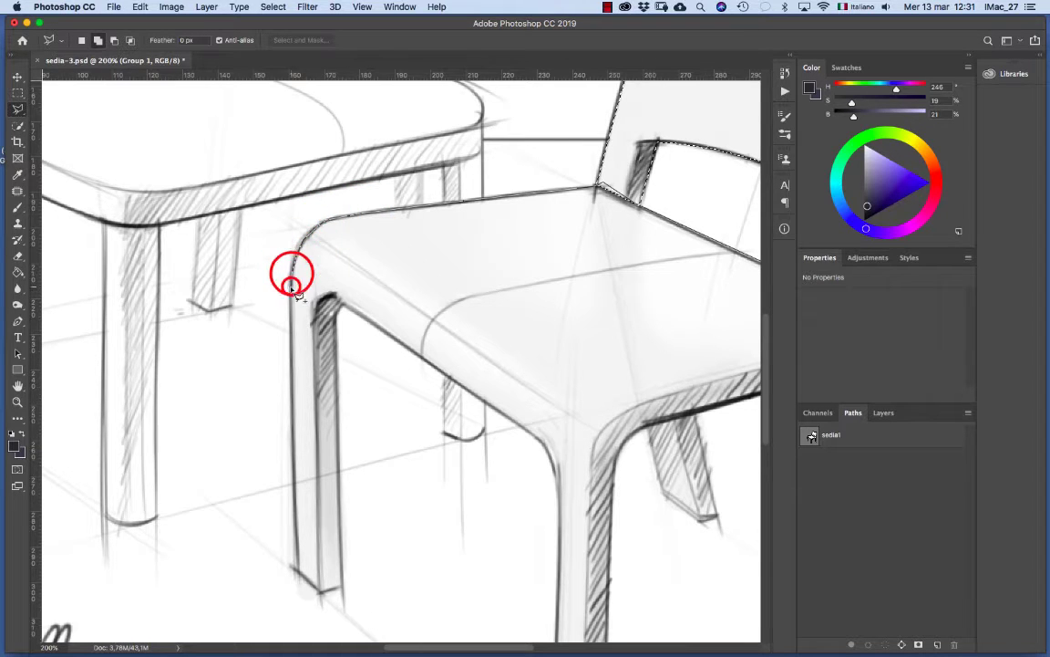
{"action": "left_click", "coordinate": [320, 590]}
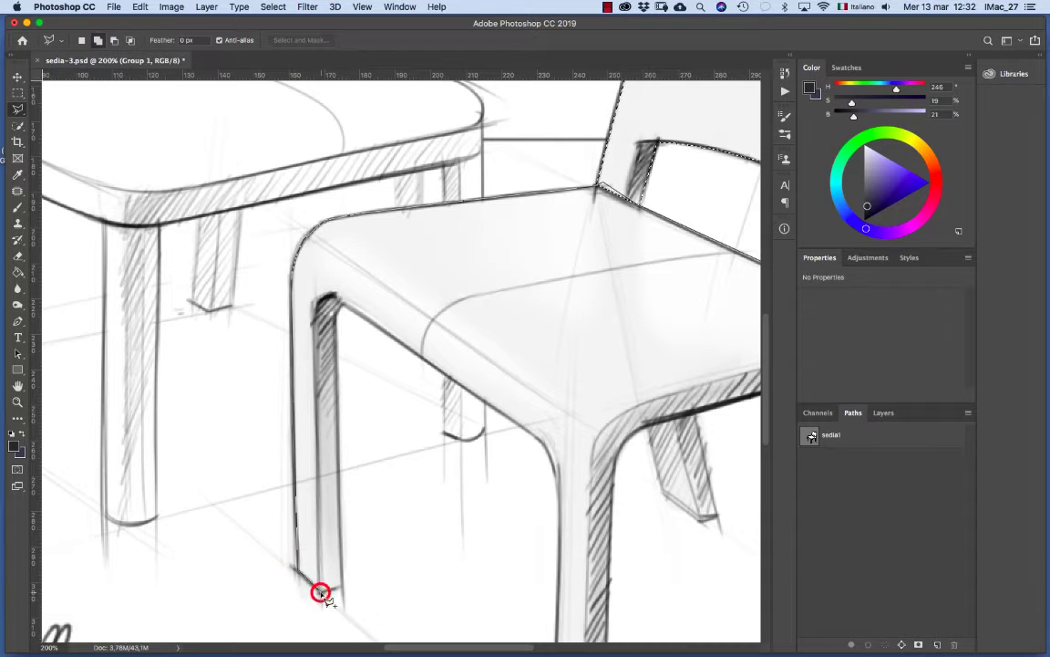
{"action": "left_click", "coordinate": [341, 585]}
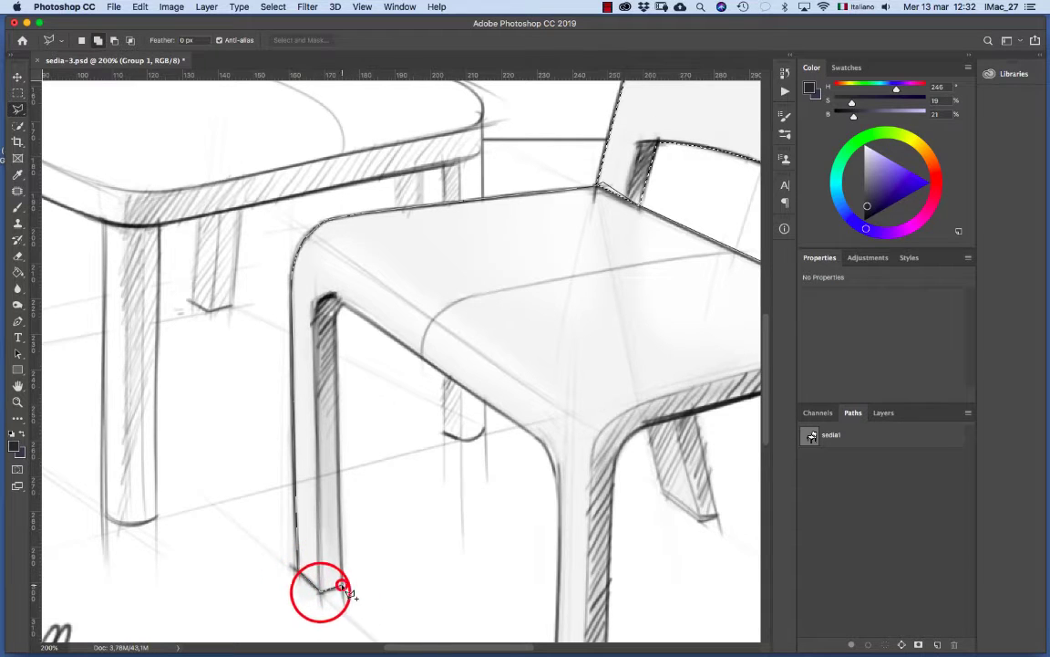
{"action": "left_click", "coordinate": [340, 305]}
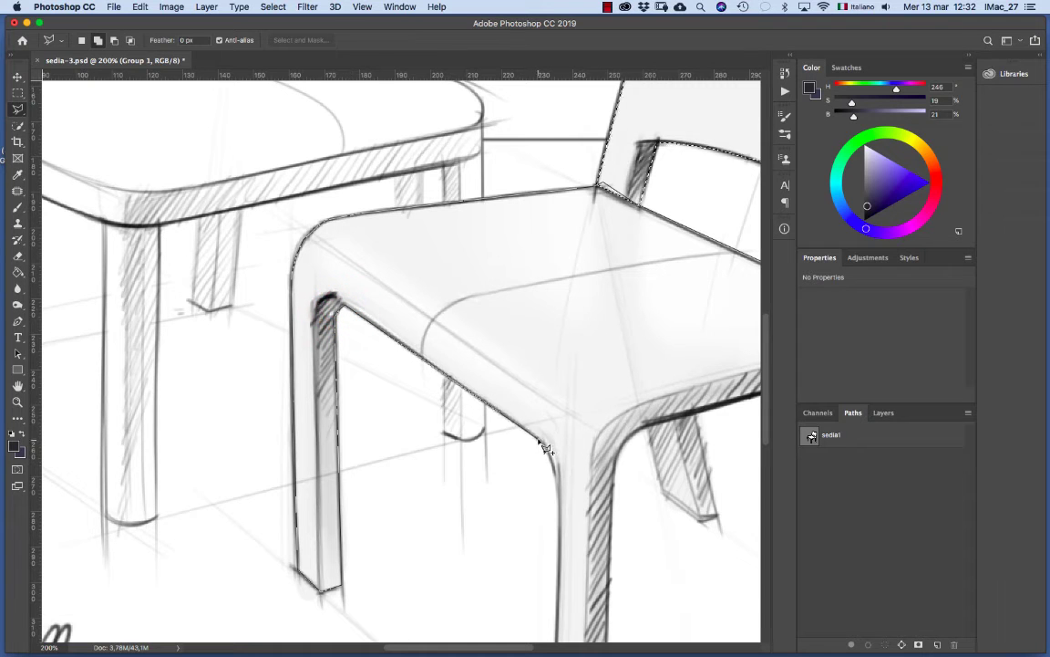
- Follow the seat's front underside into the curve of the nearest front leg and down that leg's left edge to the foot
{"action": "left_click", "coordinate": [548, 451]}
{"action": "left_click", "coordinate": [554, 463]}
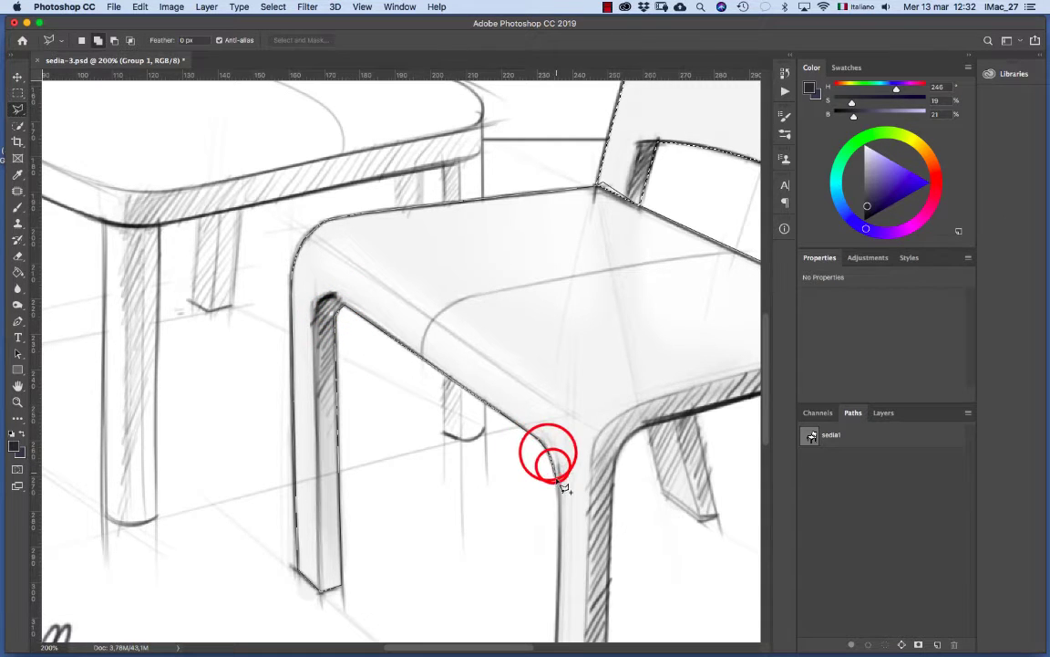
{"action": "left_click", "coordinate": [557, 475]}
{"action": "scroll", "coordinate": [555, 479], "scroll_direction": "down", "scroll_amount": 5}
{"action": "left_click", "coordinate": [556, 497]}
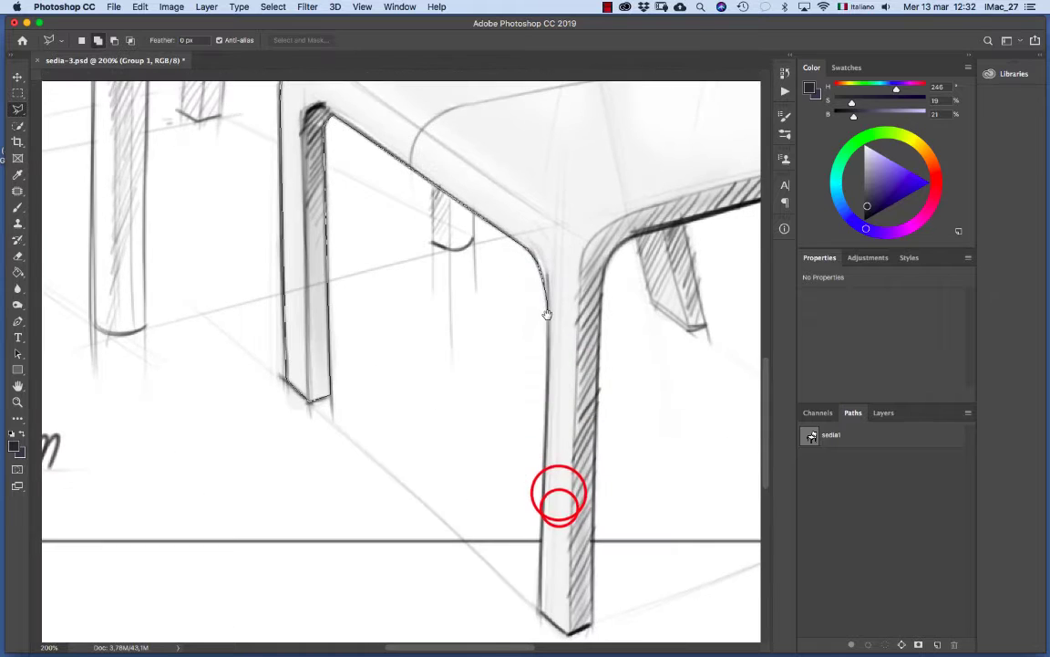
{"action": "left_click", "coordinate": [545, 444]}
{"action": "scroll", "coordinate": [545, 444], "scroll_direction": "down", "scroll_amount": 1}
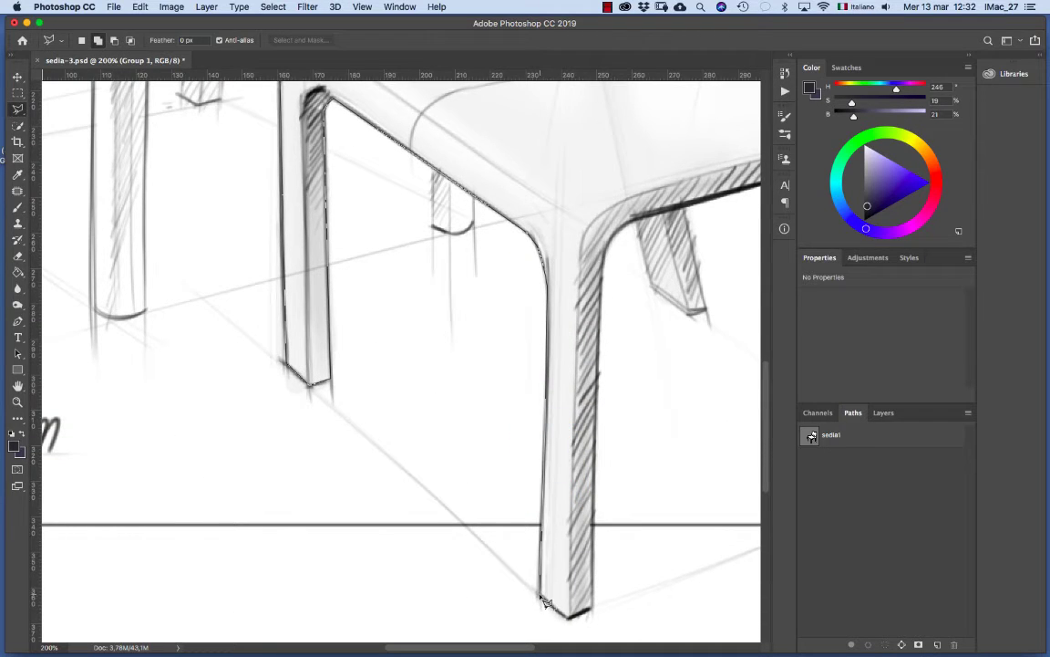
- Outline the nearest front leg's foot, its right edge and the curved transition into the seat's side underside
{"action": "left_click", "coordinate": [567, 615]}
{"action": "left_click", "coordinate": [600, 310]}
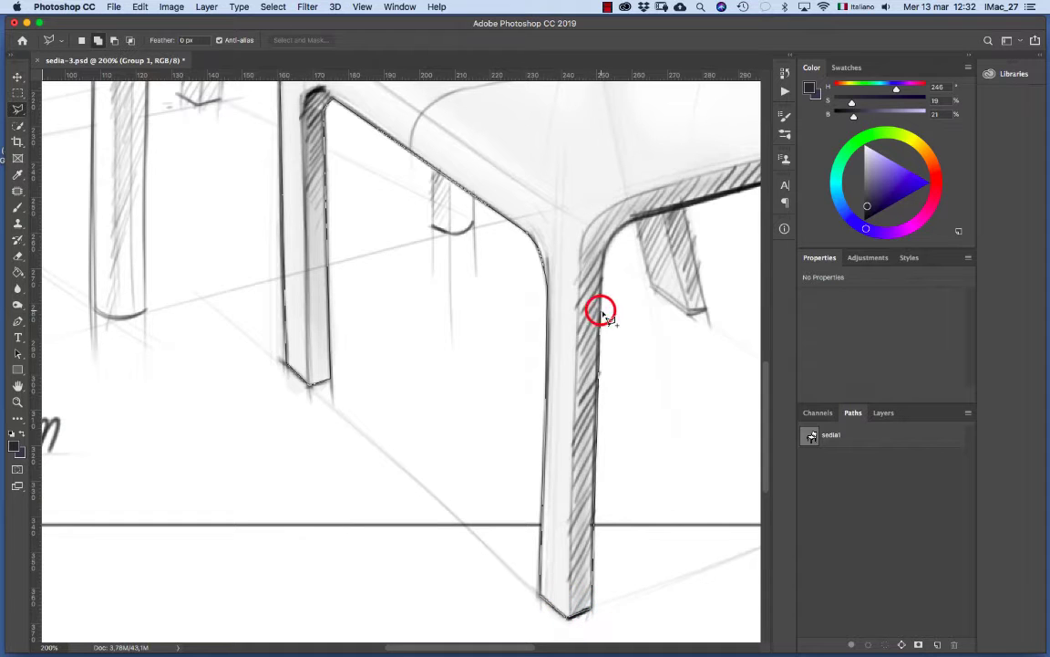
{"action": "left_click", "coordinate": [605, 252]}
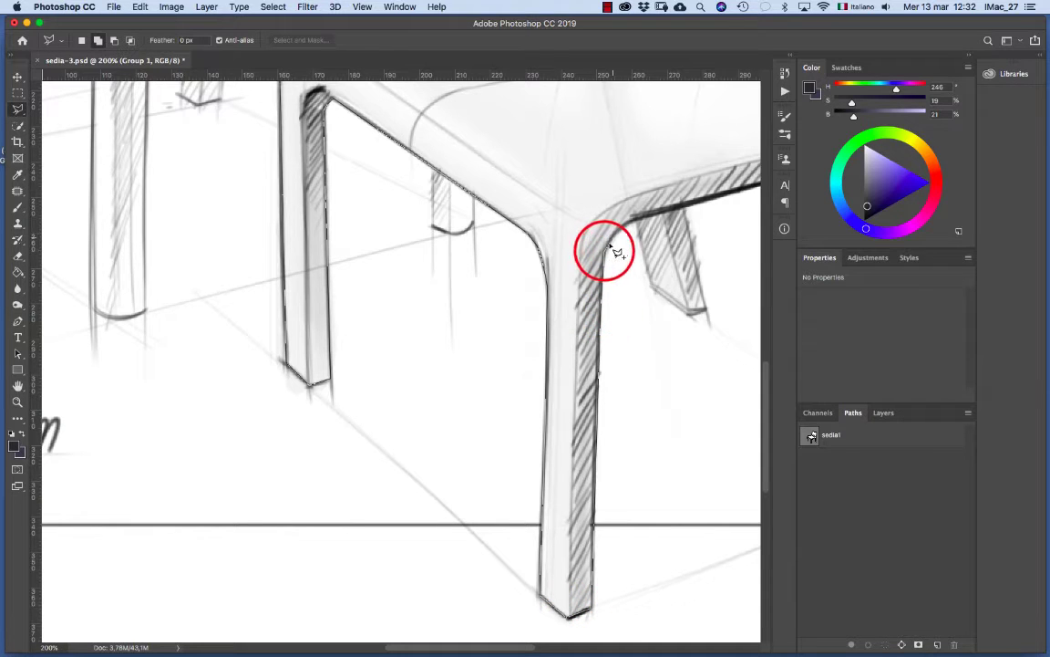
{"action": "left_click", "coordinate": [622, 228]}
{"action": "left_click", "coordinate": [635, 217]}
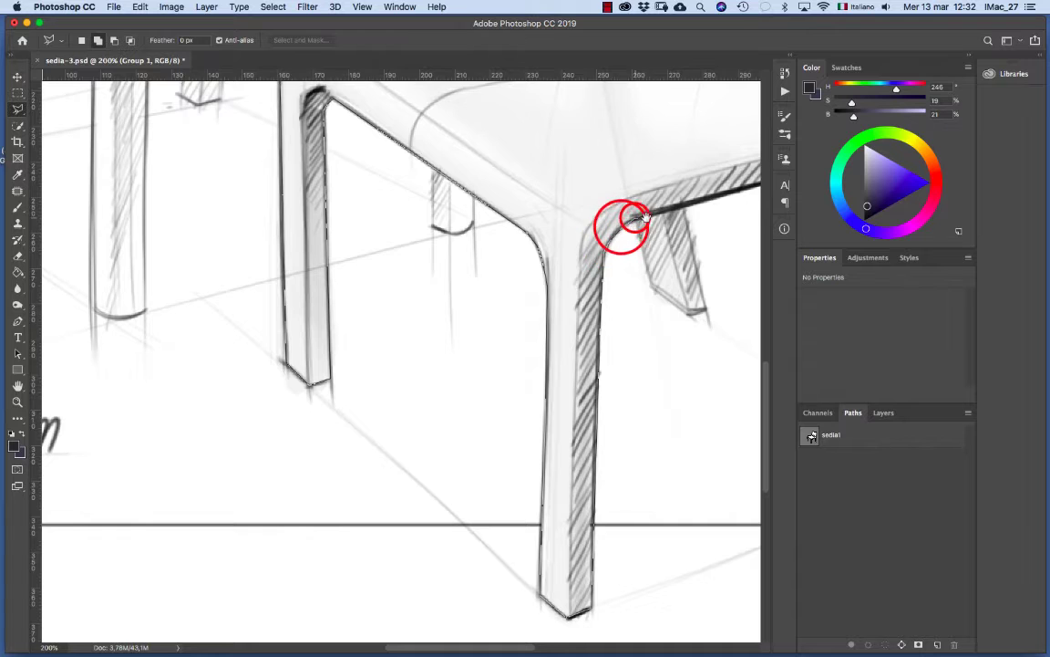
- Trace the short rear leg visible beneath the seat and continue along the seat's underside to the right rear leg
{"action": "left_click_drag", "start_coordinate": [663, 211], "coordinate": [427, 366]}
{"action": "key", "text": "super+r"}
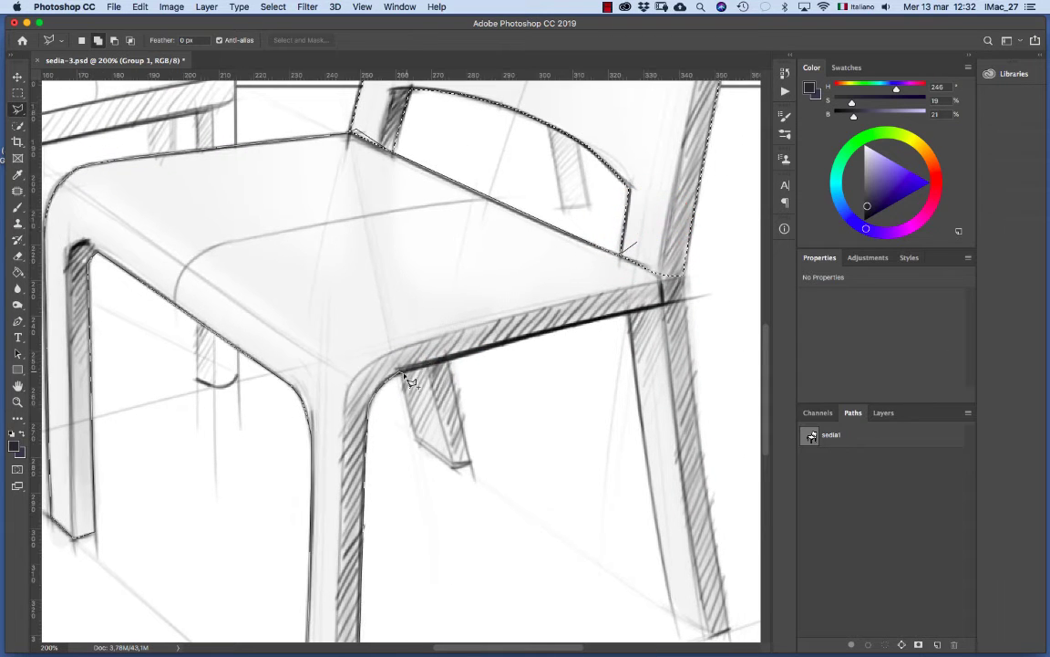
{"action": "left_click", "coordinate": [402, 375]}
{"action": "left_click", "coordinate": [415, 436]}
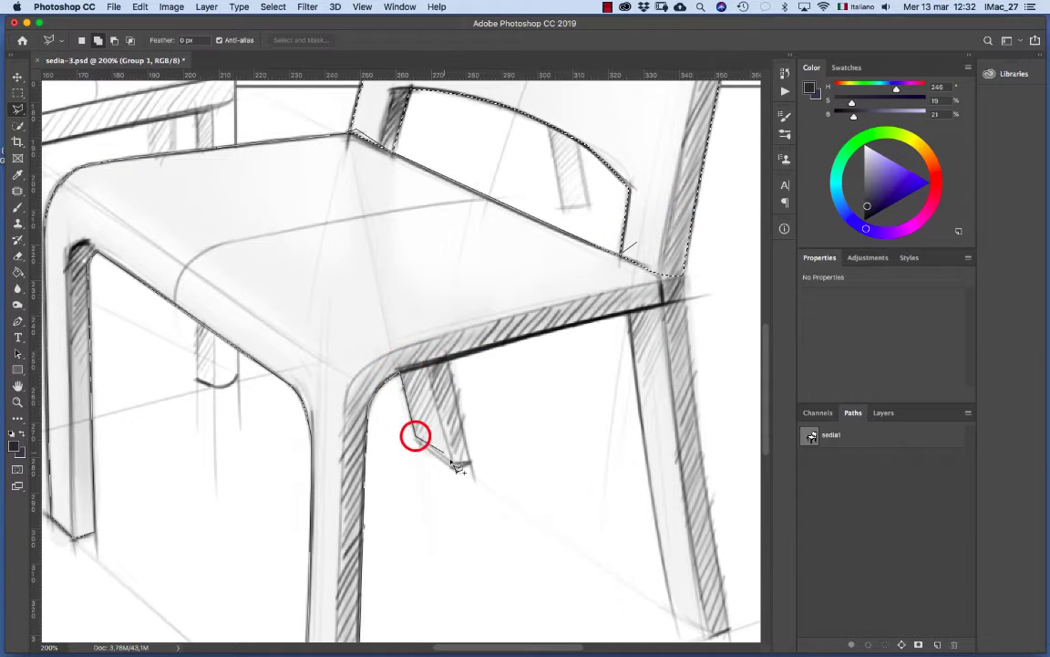
{"action": "left_click", "coordinate": [461, 465]}
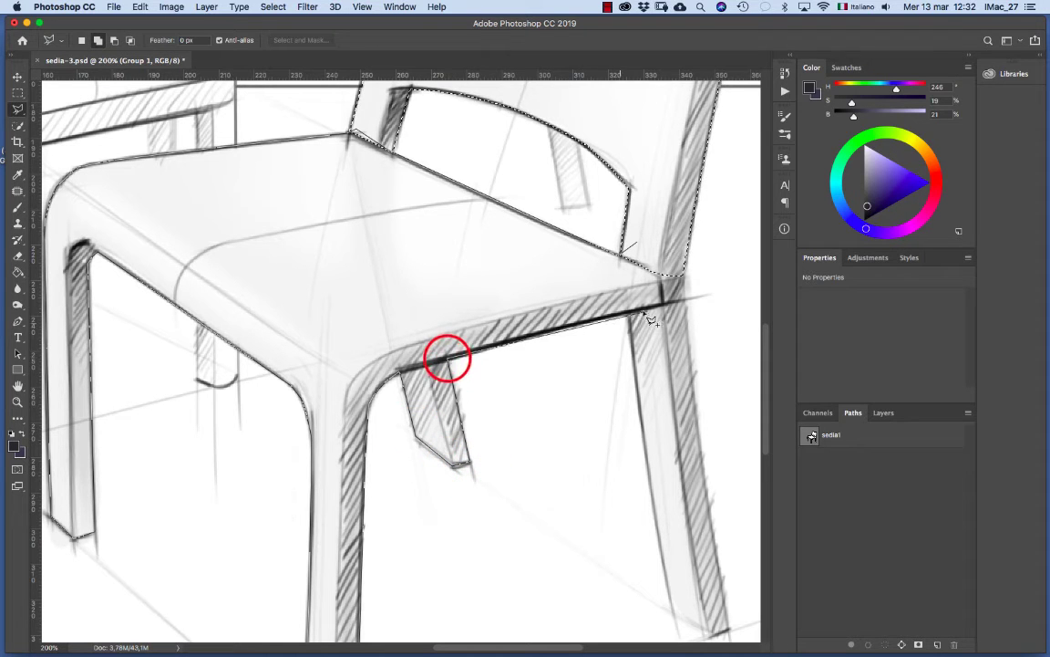
{"action": "left_click", "coordinate": [479, 348]}
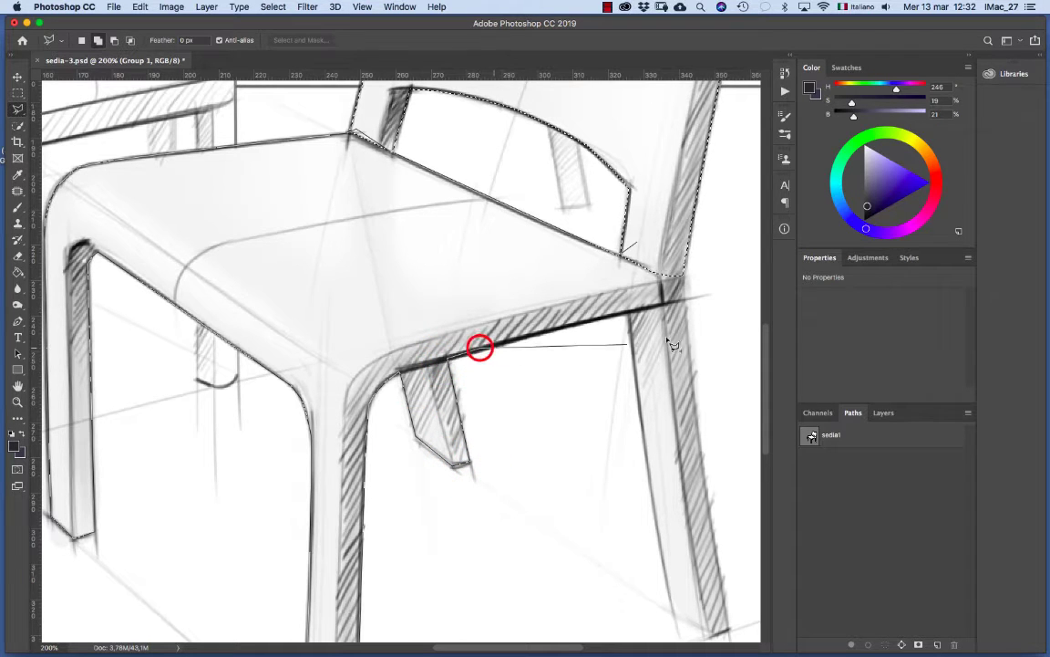
{"action": "left_click", "coordinate": [629, 313]}
- Outline the right rear leg down its inner edge, around the foot and up its outer edge
{"action": "left_click_drag", "start_coordinate": [652, 354], "coordinate": [588, 238]}
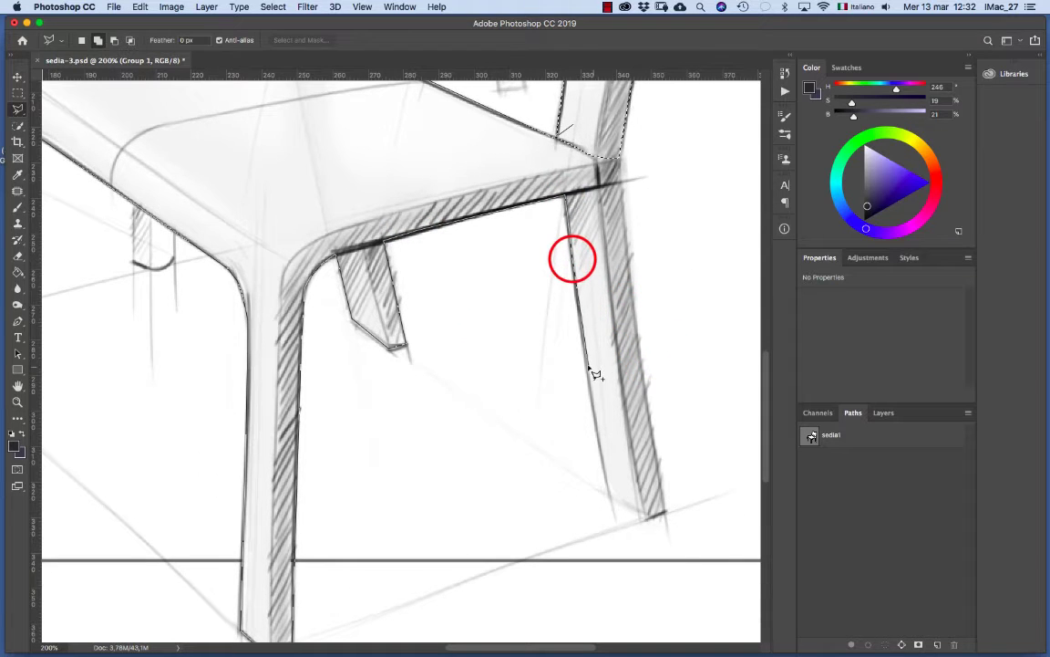
{"action": "left_click", "coordinate": [607, 496]}
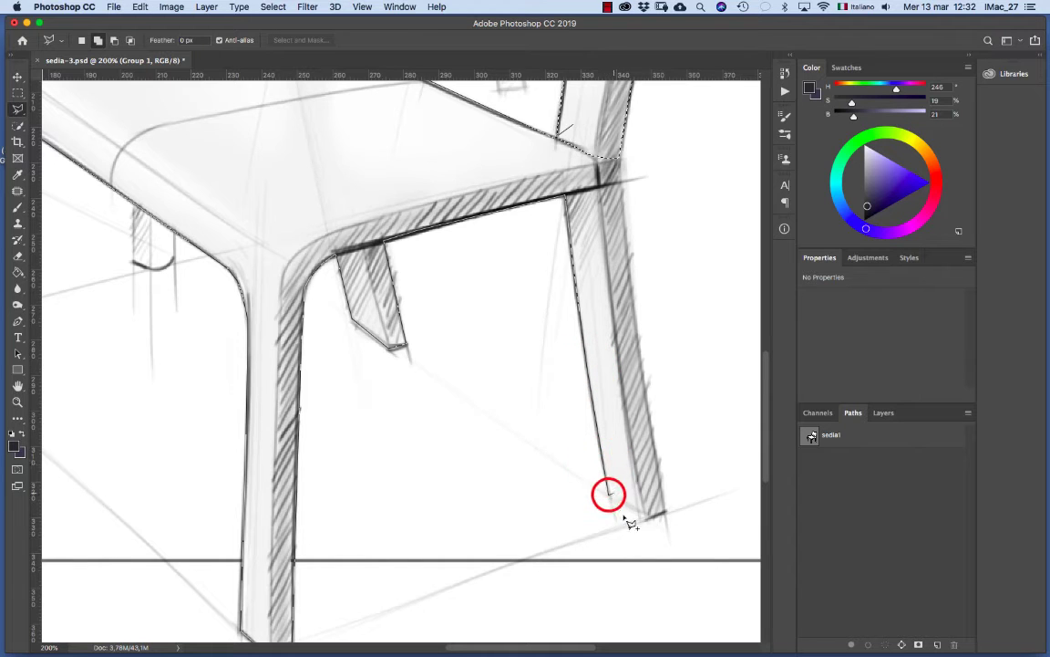
{"action": "left_click", "coordinate": [643, 517]}
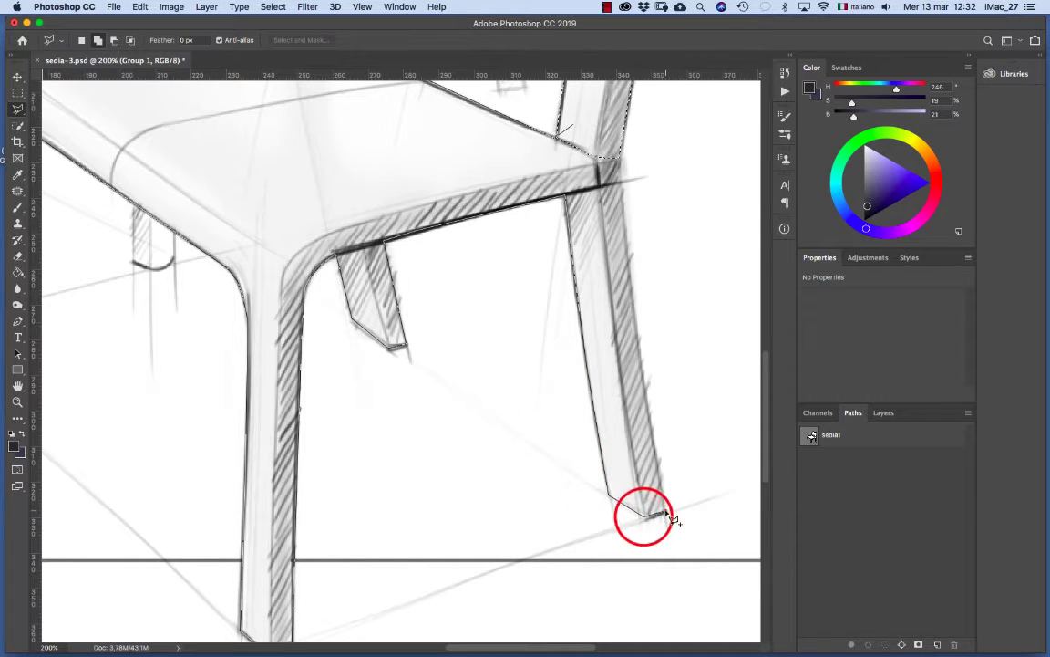
{"action": "left_click", "coordinate": [664, 512]}
{"action": "left_click", "coordinate": [634, 304]}
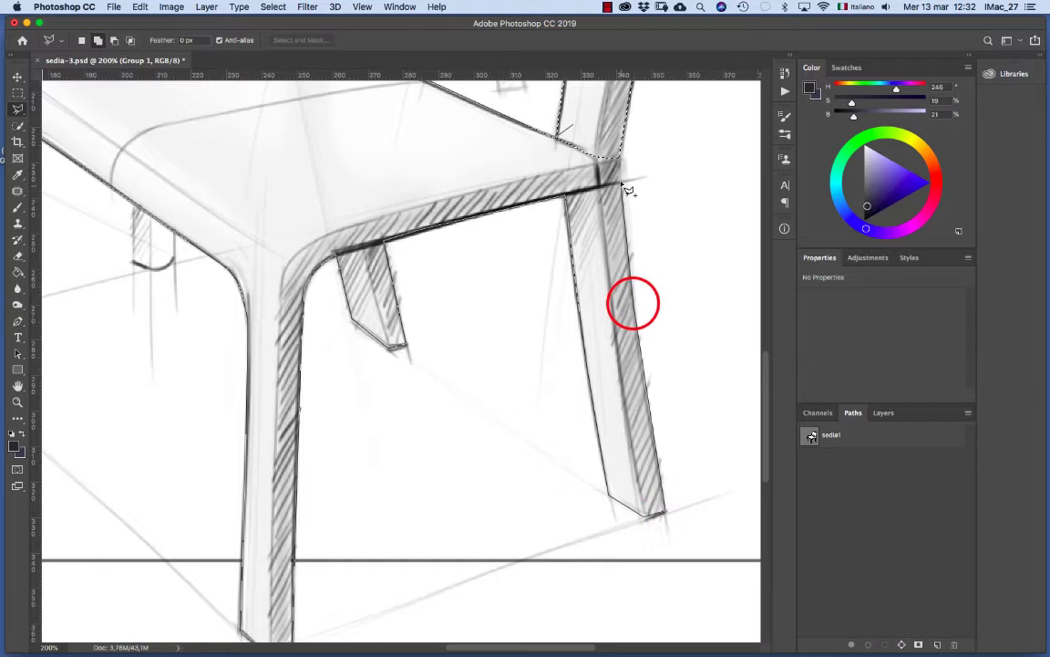
- Carry the outline up past the seat's rear corner and close it inside the right post, adding seat and legs to the selection
{"action": "left_click", "coordinate": [620, 174]}
{"action": "left_click_drag", "start_coordinate": [619, 148], "coordinate": [625, 239]}
{"action": "left_click", "coordinate": [611, 224]}
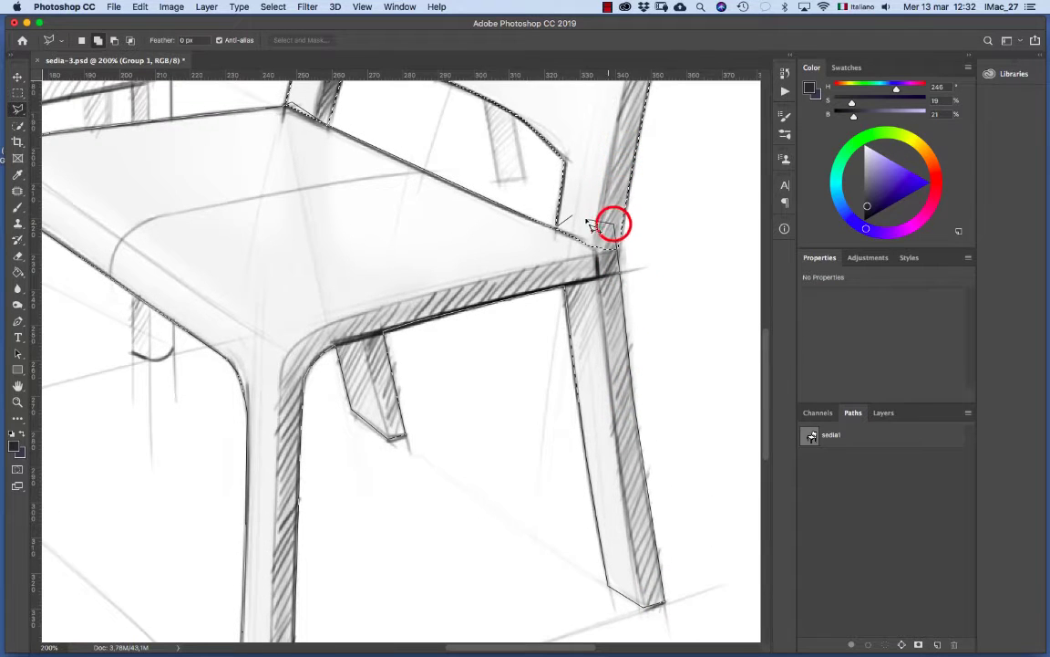
{"action": "left_click", "coordinate": [575, 217]}
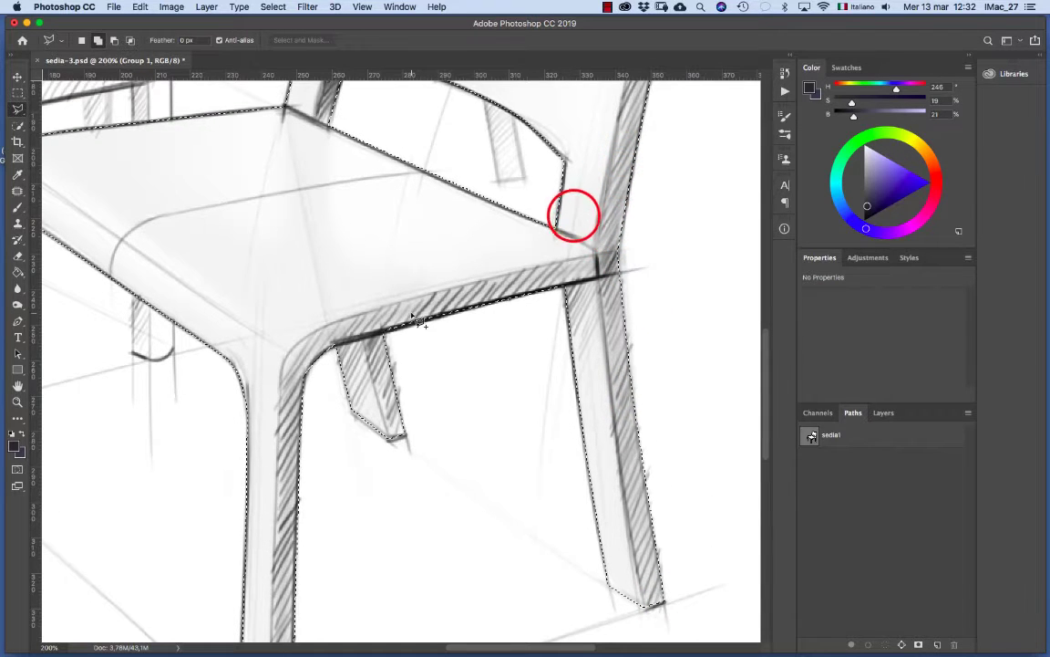
- Save the complete front chair selection as a new channel named chair-1
{"action": "key", "text": "super+space"}
{"action": "left_click_drag", "start_coordinate": [494, 252], "coordinate": [492, 246]}
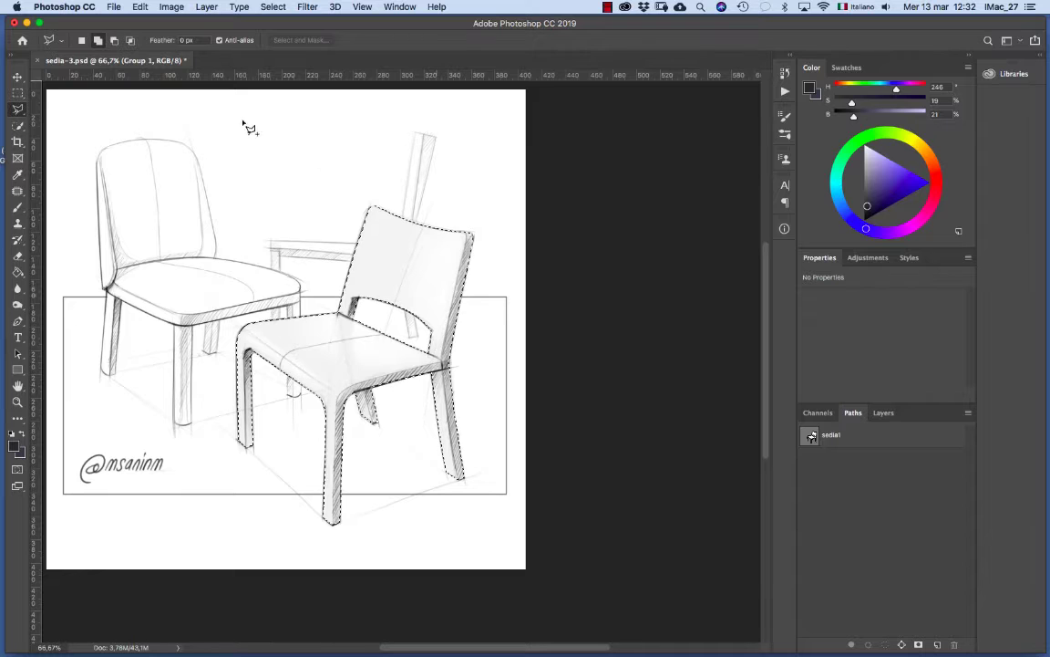
{"action": "left_click", "coordinate": [270, 6]}
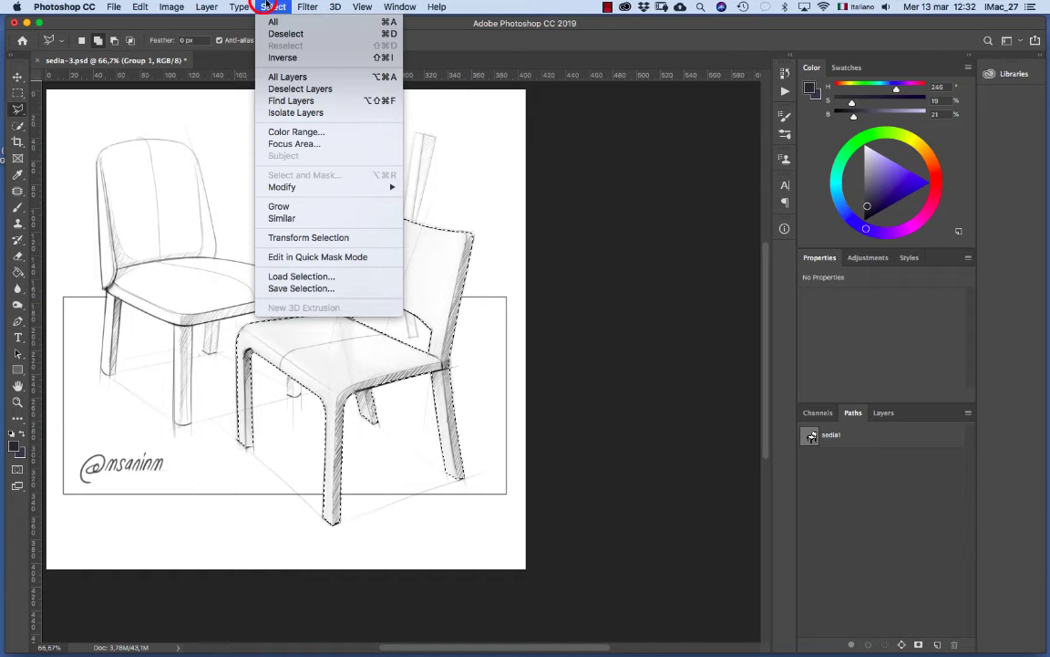
{"action": "left_click", "coordinate": [333, 290]}
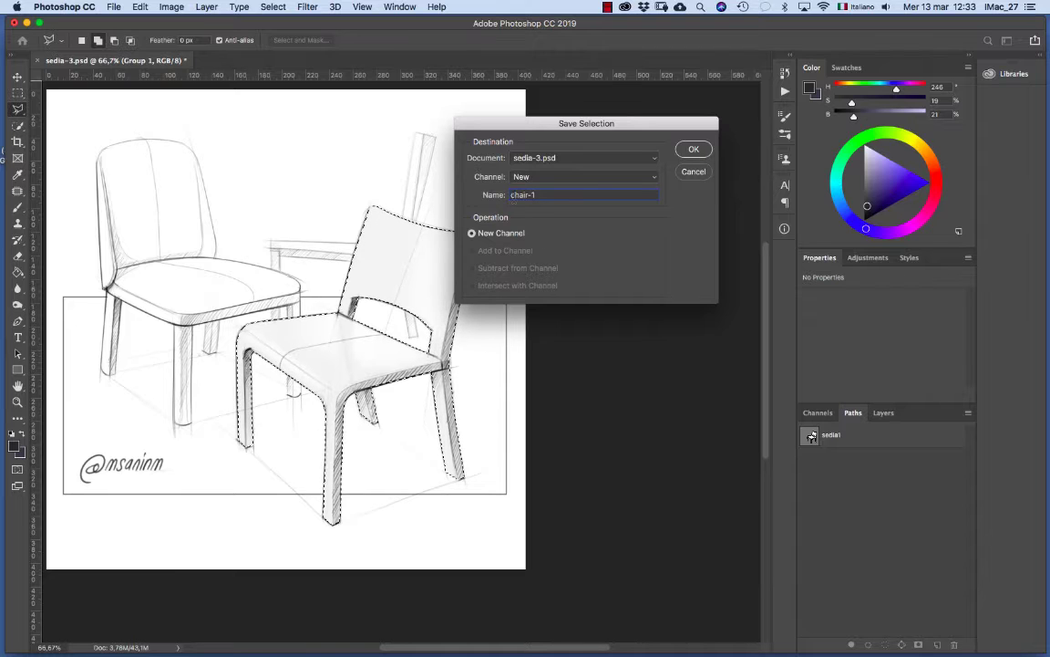
{"action": "left_click", "coordinate": [702, 153]}
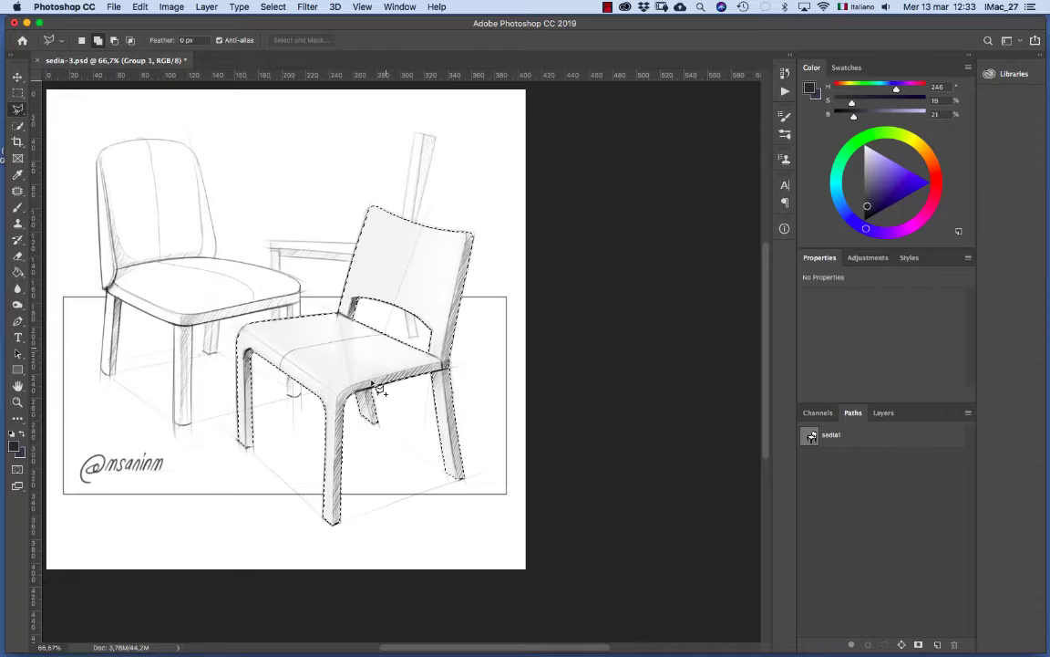
- Preview the chair-1 channel as an overlay on the sketch, hide it again and return to the layer list
{"action": "left_click", "coordinate": [823, 413]}
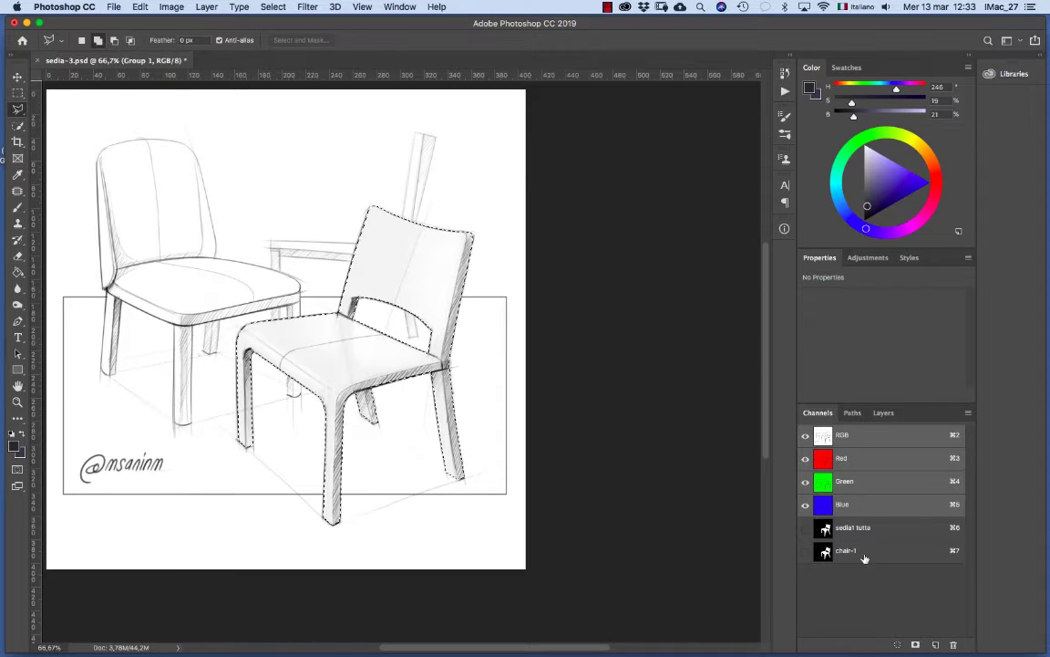
{"action": "left_click", "coordinate": [805, 553]}
{"action": "left_click", "coordinate": [805, 554]}
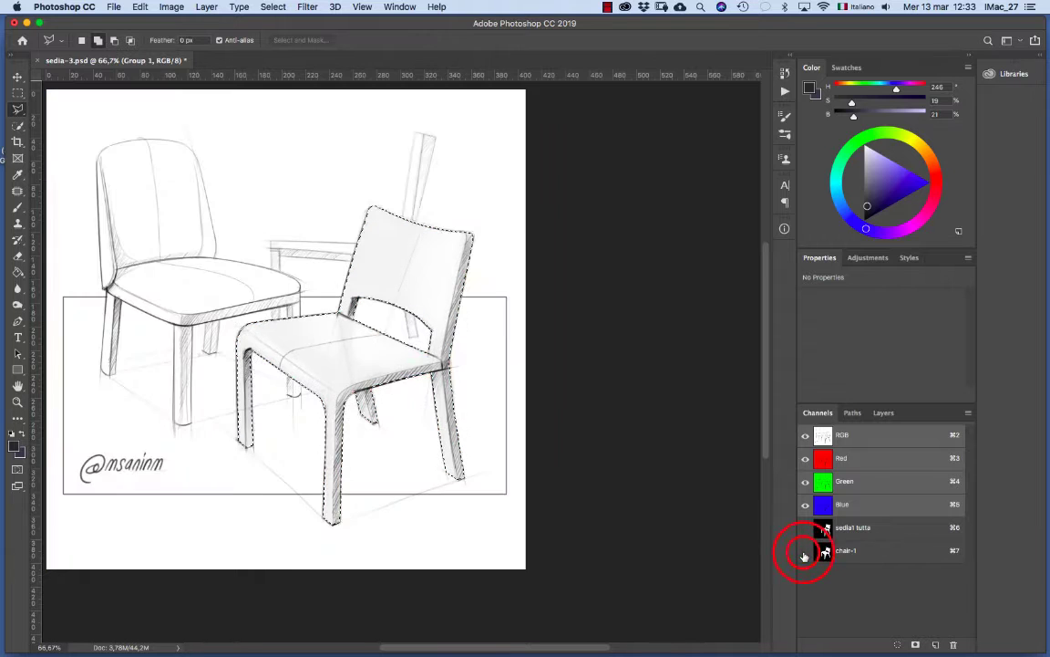
{"action": "left_click", "coordinate": [805, 554]}
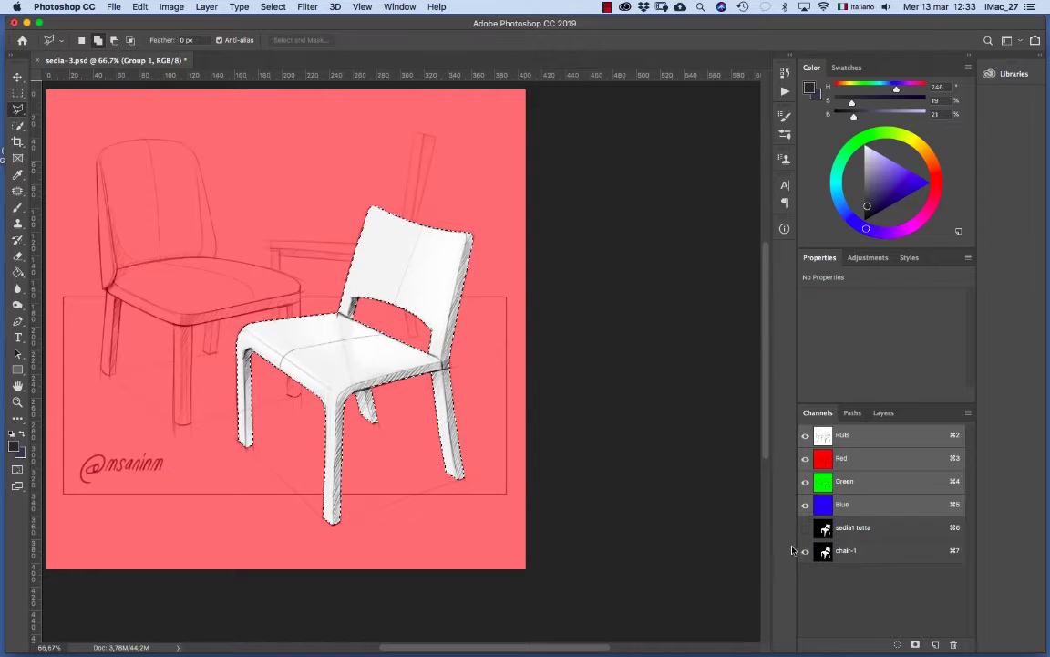
{"action": "left_click", "coordinate": [806, 556]}
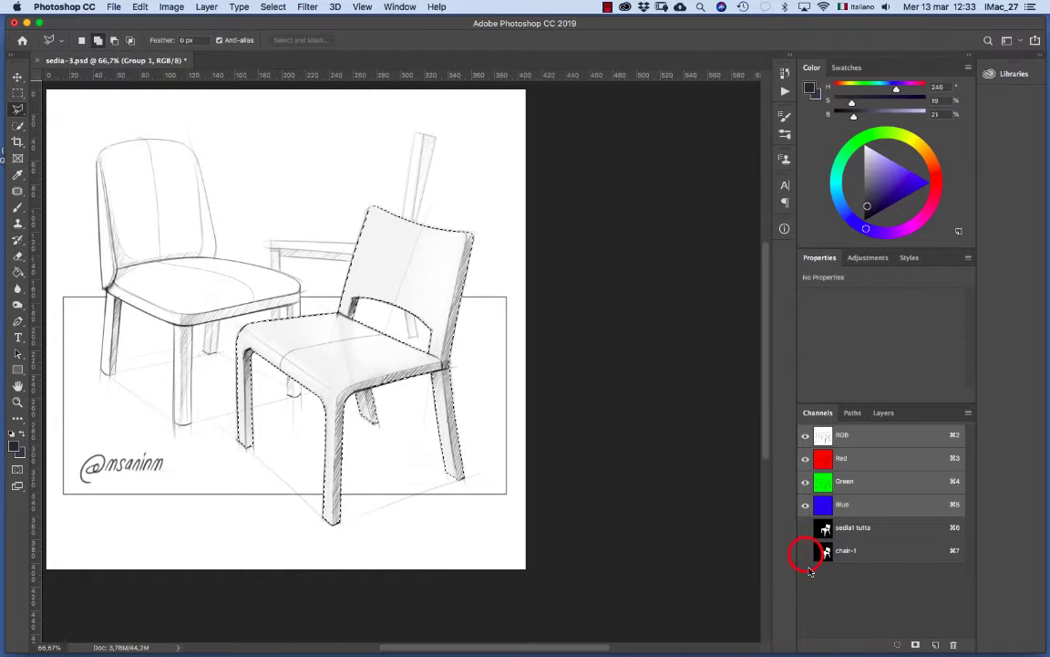
{"action": "left_click", "coordinate": [864, 438]}
{"action": "left_click", "coordinate": [881, 413]}
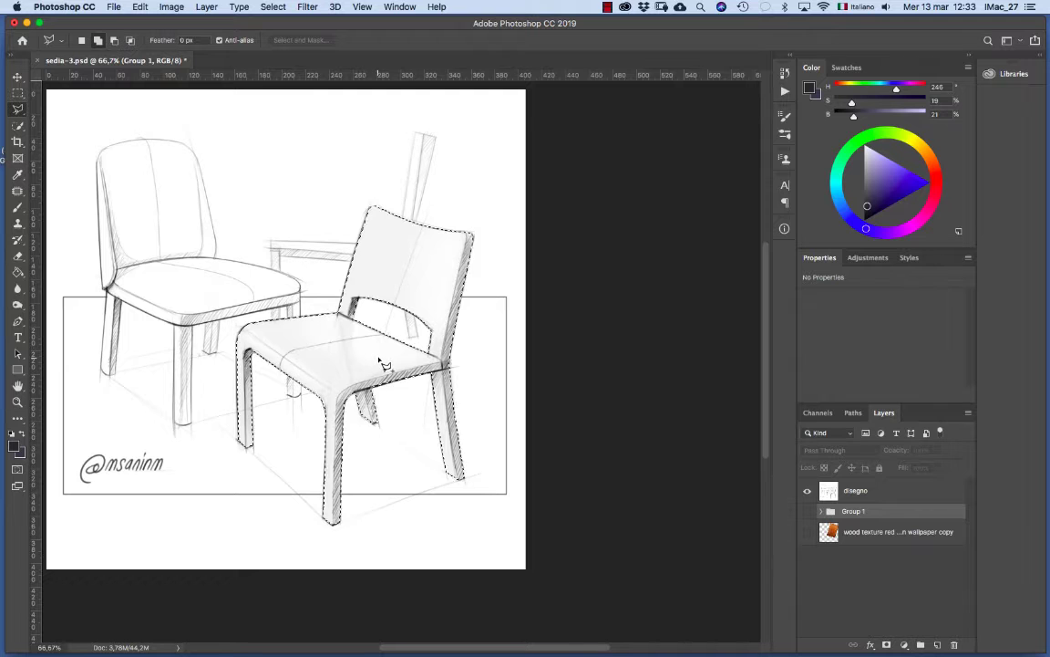
- Create a new layer named color-1 directly above Group 1, with Normal mode and 100% opacity
{"action": "key", "text": "super+plus"}
{"action": "mouse_move", "coordinate": [375, 356]}
{"action": "left_mouse_down"}
{"action": "mouse_move", "coordinate": [460, 392]}
{"action": "mouse_move", "coordinate": [499, 356]}
{"action": "left_mouse_up"}
{"action": "key", "text": "super+r"}
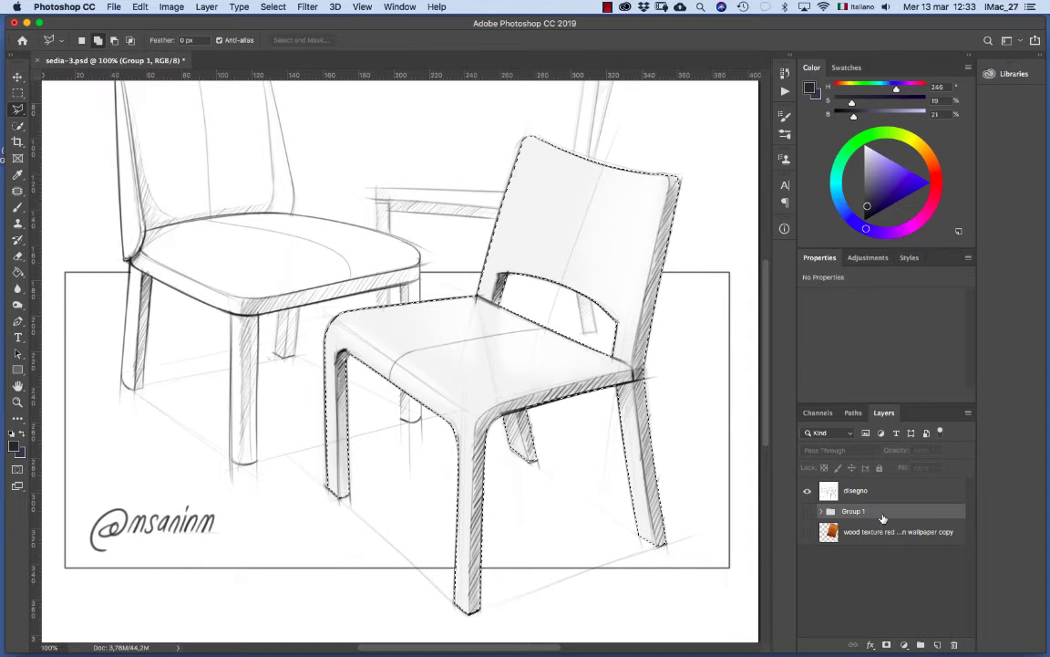
{"action": "left_click", "coordinate": [969, 413]}
{"action": "left_click", "coordinate": [879, 205]}
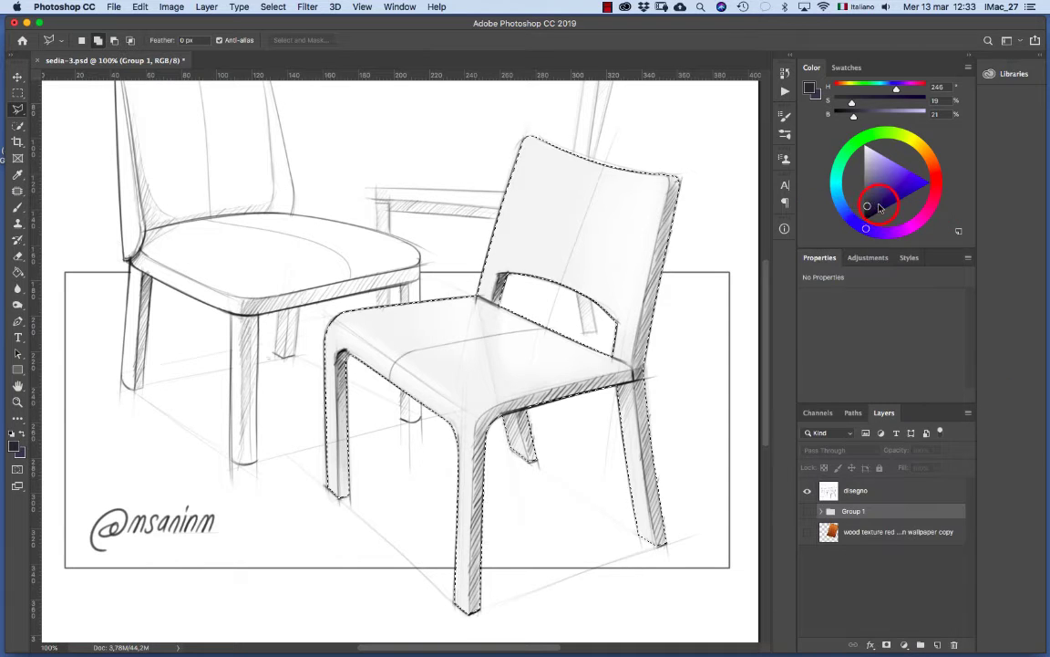
{"action": "left_click_drag", "start_coordinate": [2, 365], "coordinate": [363, 158]}
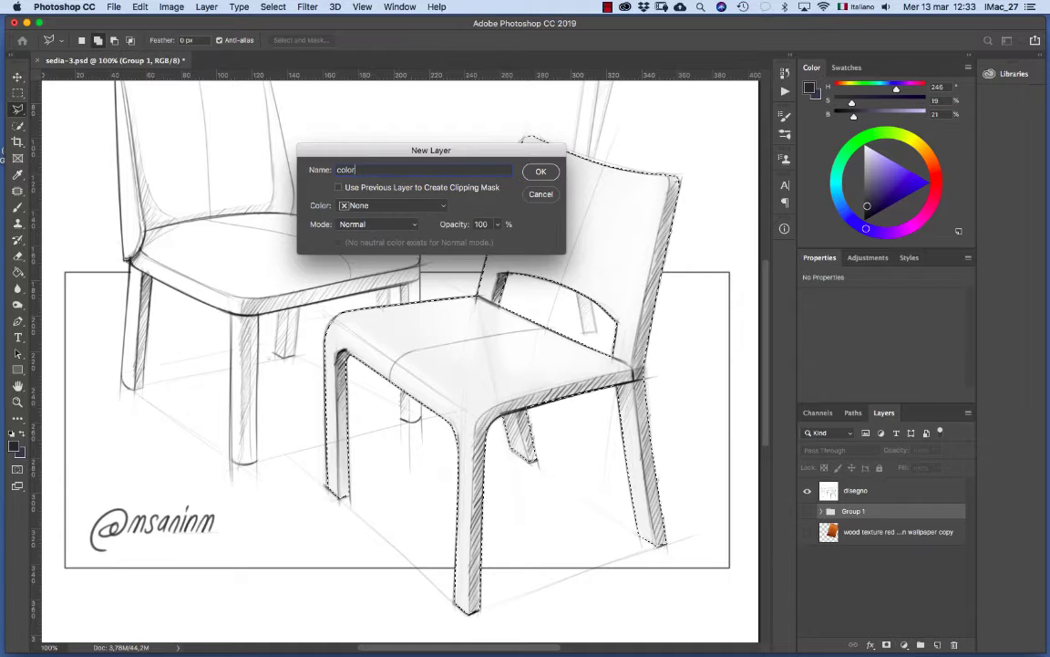
{"action": "key", "text": "Return"}
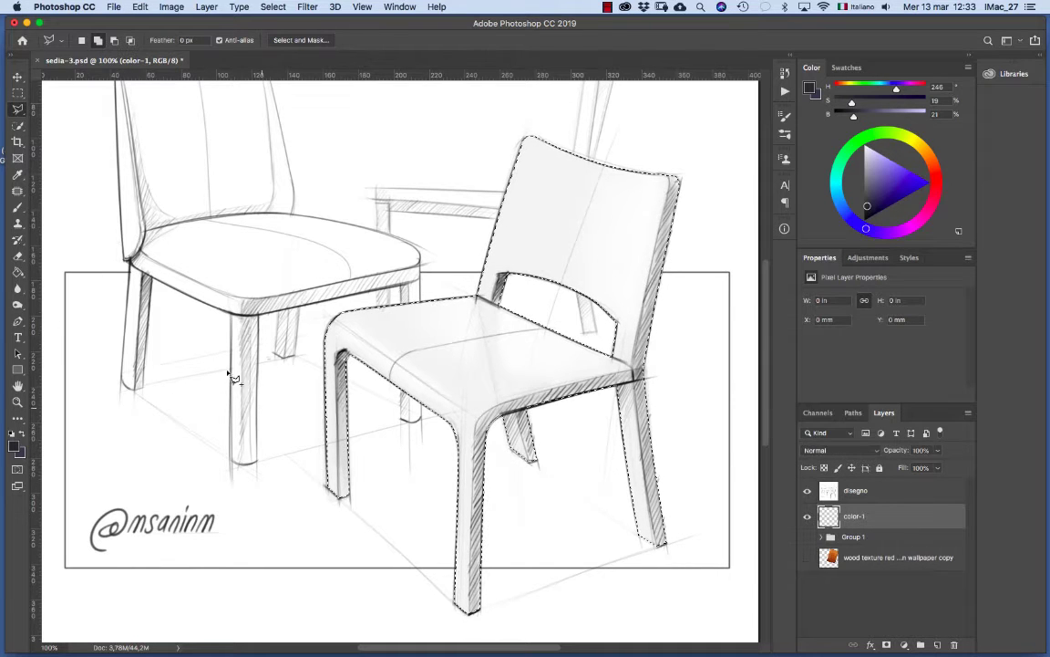
- Enlarge the Brush to size 94 and undo a dark test stroke over the front corner of the seat
{"action": "key", "text": "b"}
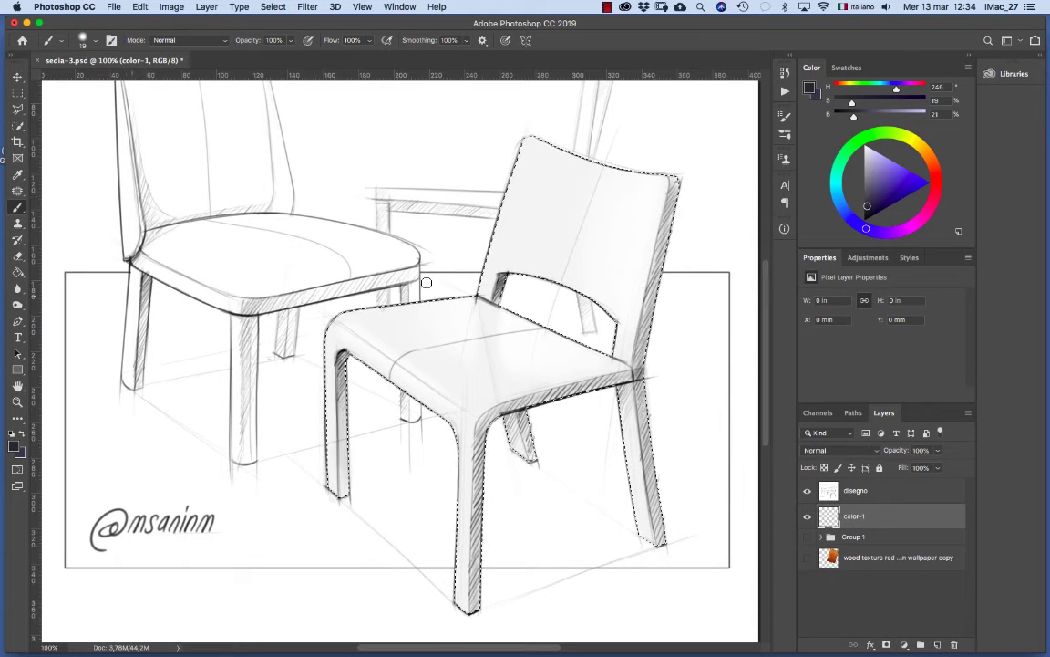
{"action": "left_click_drag", "start_coordinate": [360, 265], "coordinate": [394, 293]}
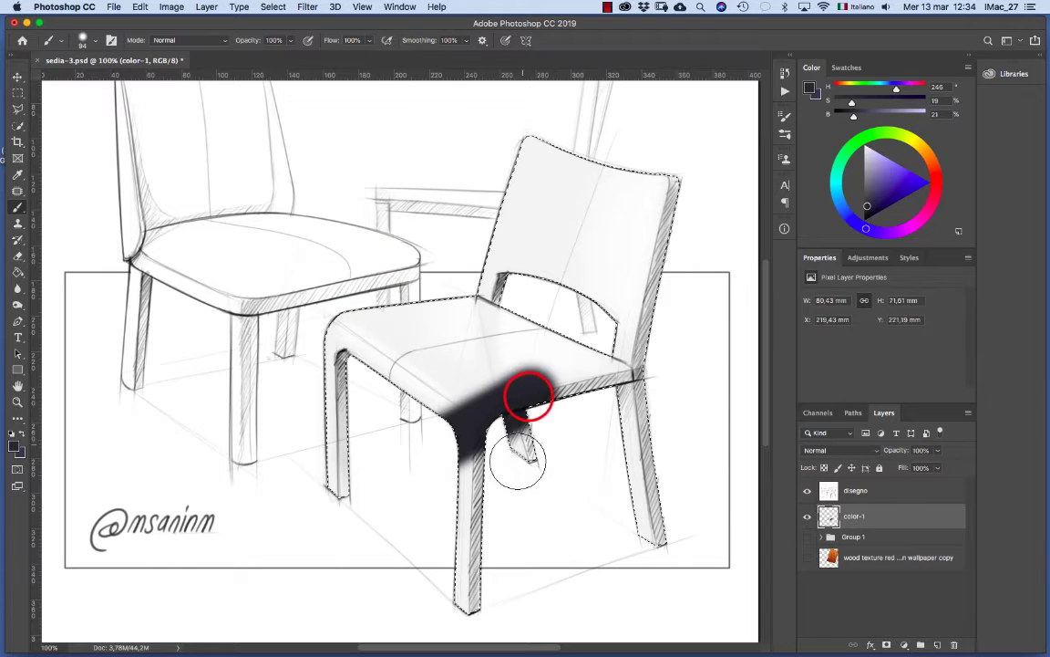
{"action": "key", "text": "super+z"}
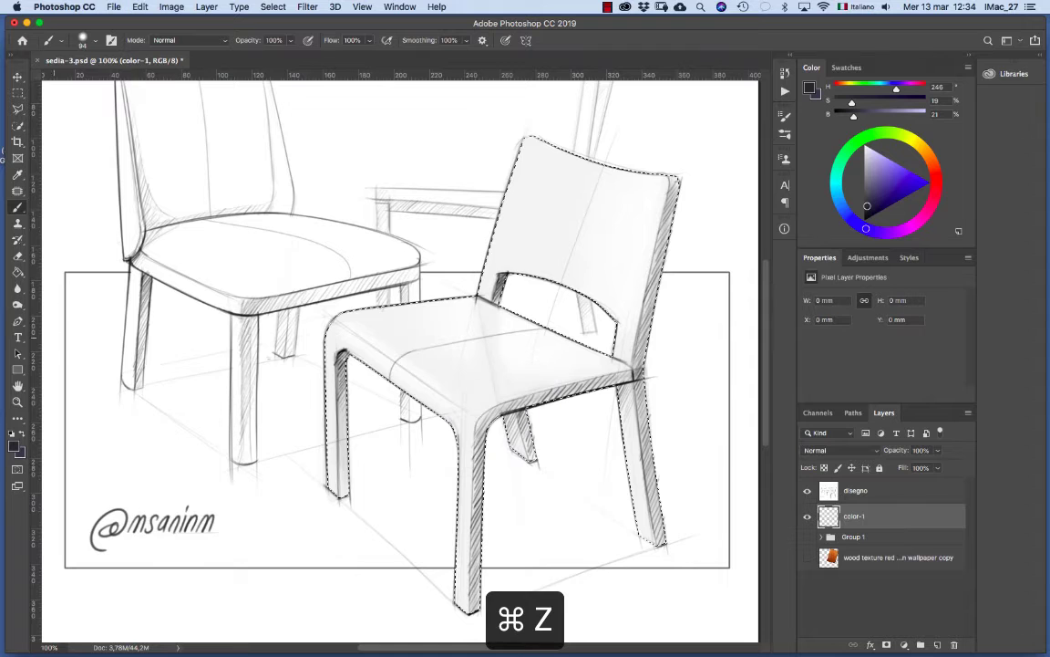
- Set the foreground colour to a bright orange with hue 31°, saturation 95% and brightness 95%
{"action": "left_click", "coordinate": [14, 445]}
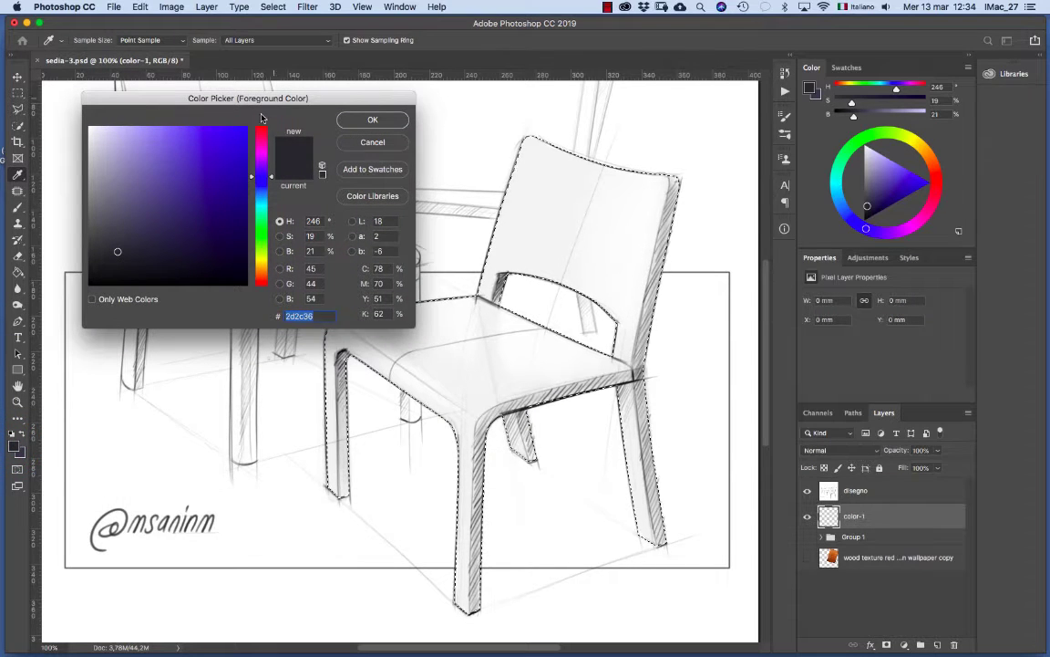
{"action": "left_click", "coordinate": [263, 272]}
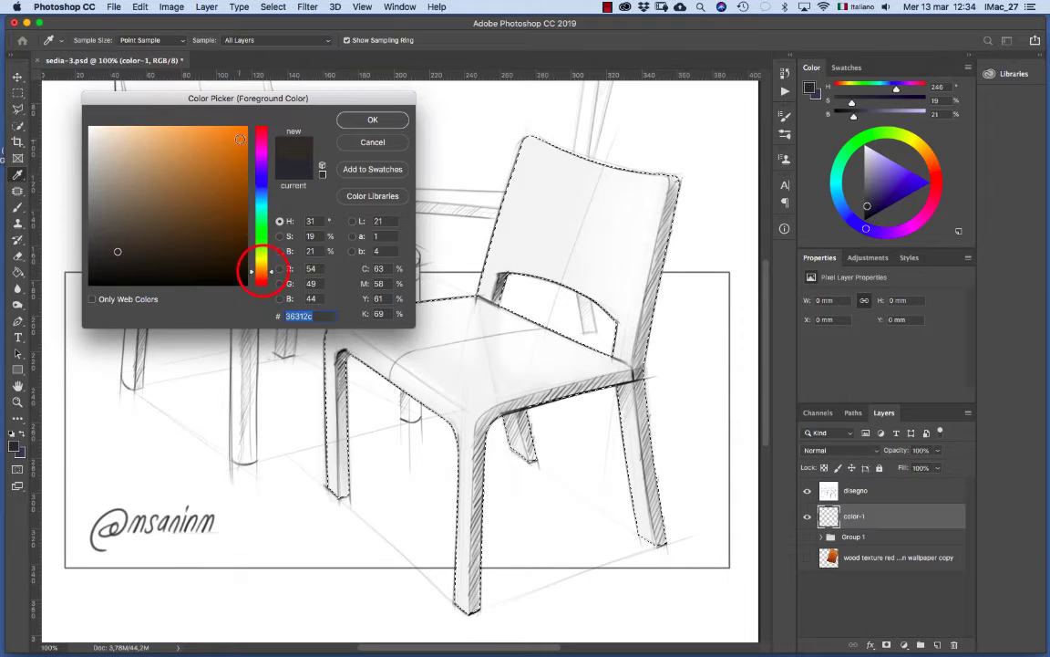
{"action": "left_click", "coordinate": [239, 134]}
{"action": "left_click", "coordinate": [373, 119]}
- Paint the selected chair's legs, seat and backrest solid orange on the color-1 layer, and set the brush Smoothing to 0%
{"action": "left_click_drag", "start_coordinate": [518, 428], "coordinate": [534, 462]}
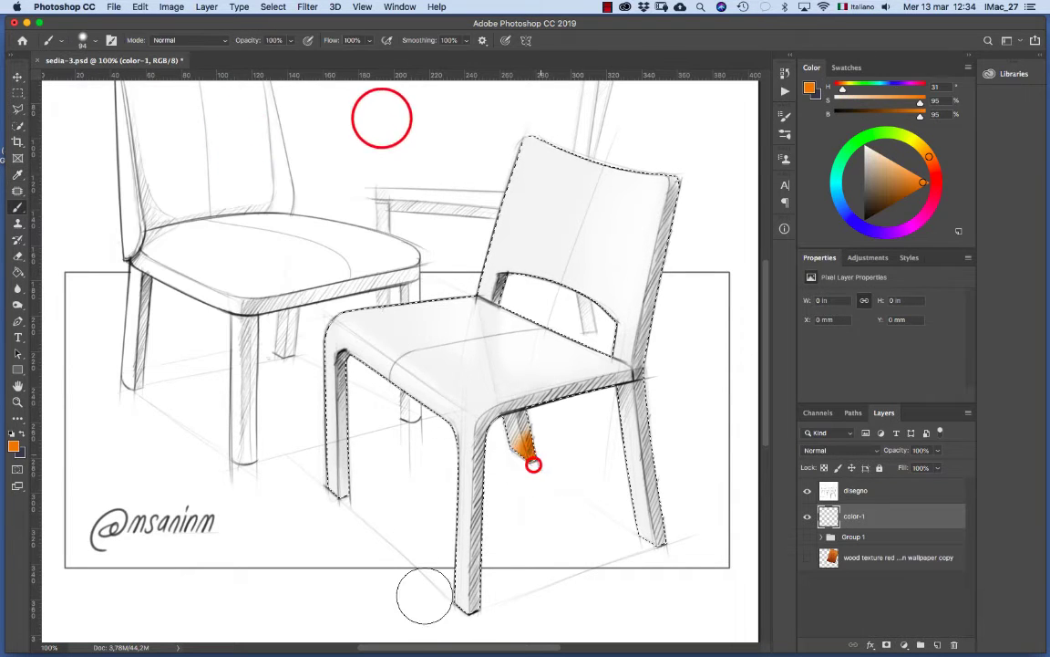
{"action": "left_click_drag", "start_coordinate": [476, 492], "coordinate": [446, 619]}
{"action": "left_click_drag", "start_coordinate": [659, 539], "coordinate": [629, 388]}
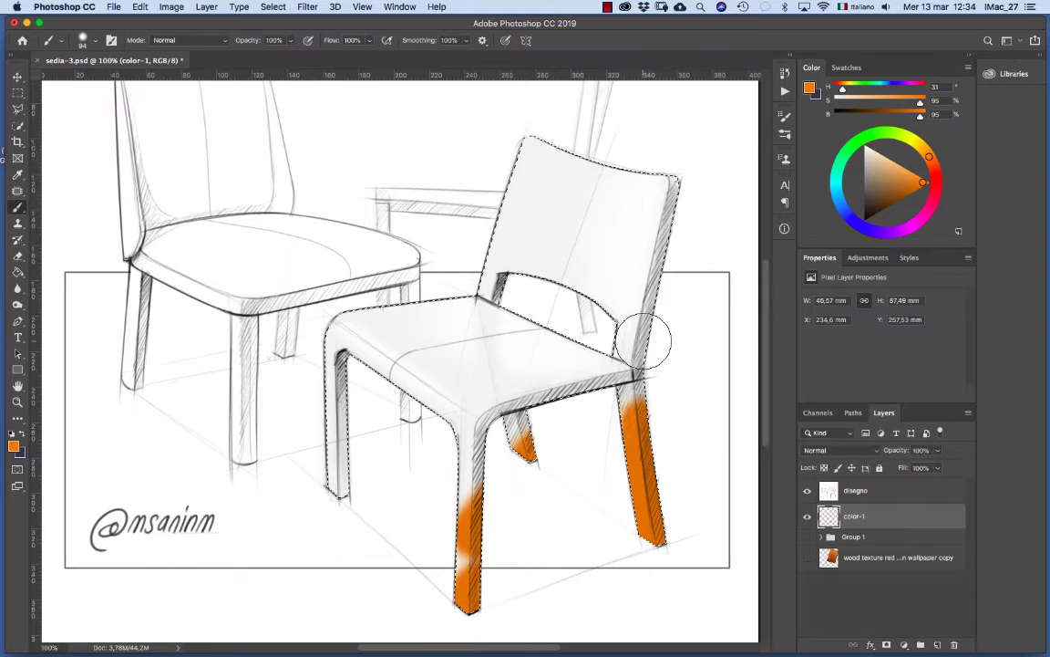
{"action": "left_click_drag", "start_coordinate": [686, 162], "coordinate": [521, 230]}
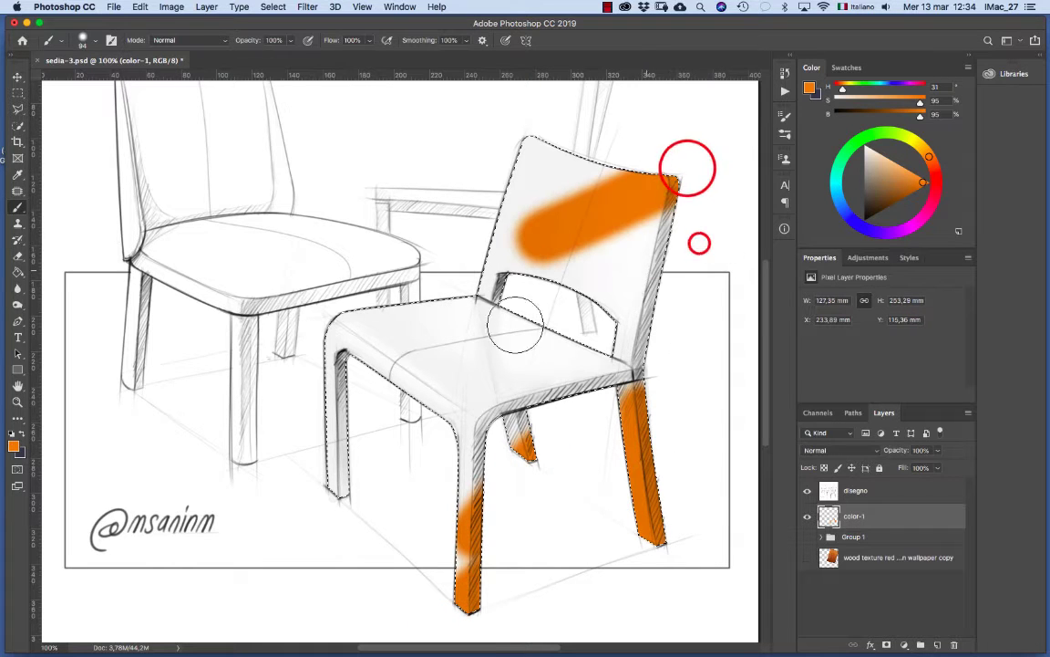
{"action": "left_click_drag", "start_coordinate": [699, 242], "coordinate": [561, 297]}
{"action": "mouse_move", "coordinate": [650, 326]}
{"action": "left_mouse_down"}
{"action": "mouse_move", "coordinate": [460, 382]}
{"action": "mouse_move", "coordinate": [398, 417]}
{"action": "left_mouse_up"}
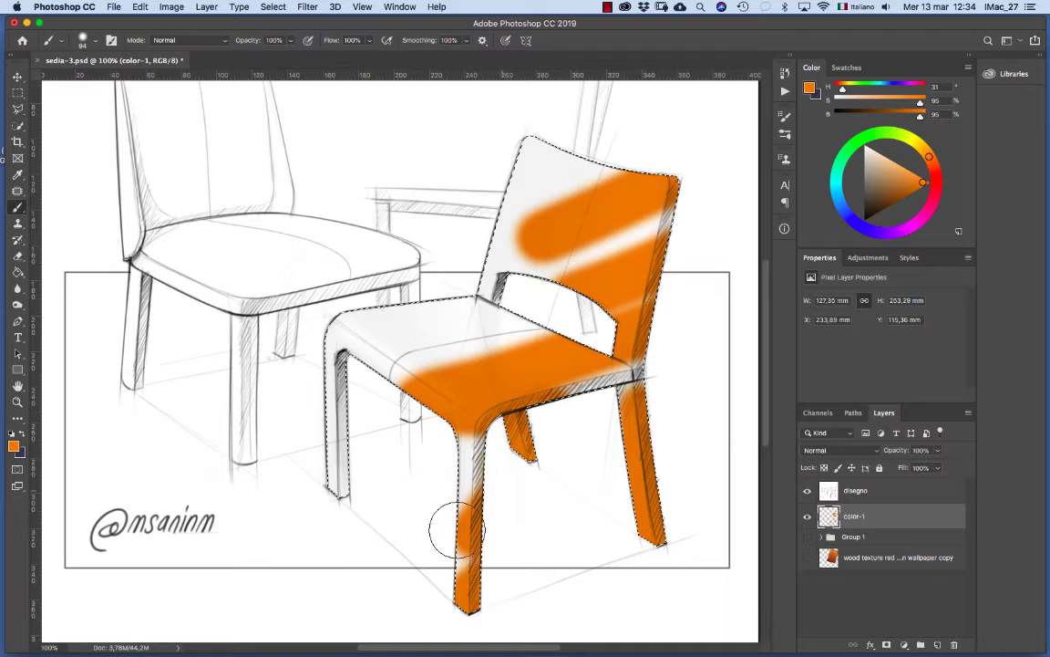
{"action": "mouse_move", "coordinate": [567, 289]}
{"action": "left_mouse_down"}
{"action": "mouse_move", "coordinate": [466, 330]}
{"action": "mouse_move", "coordinate": [243, 349]}
{"action": "mouse_move", "coordinate": [469, 364]}
{"action": "mouse_move", "coordinate": [305, 360]}
{"action": "mouse_move", "coordinate": [314, 452]}
{"action": "left_mouse_up"}
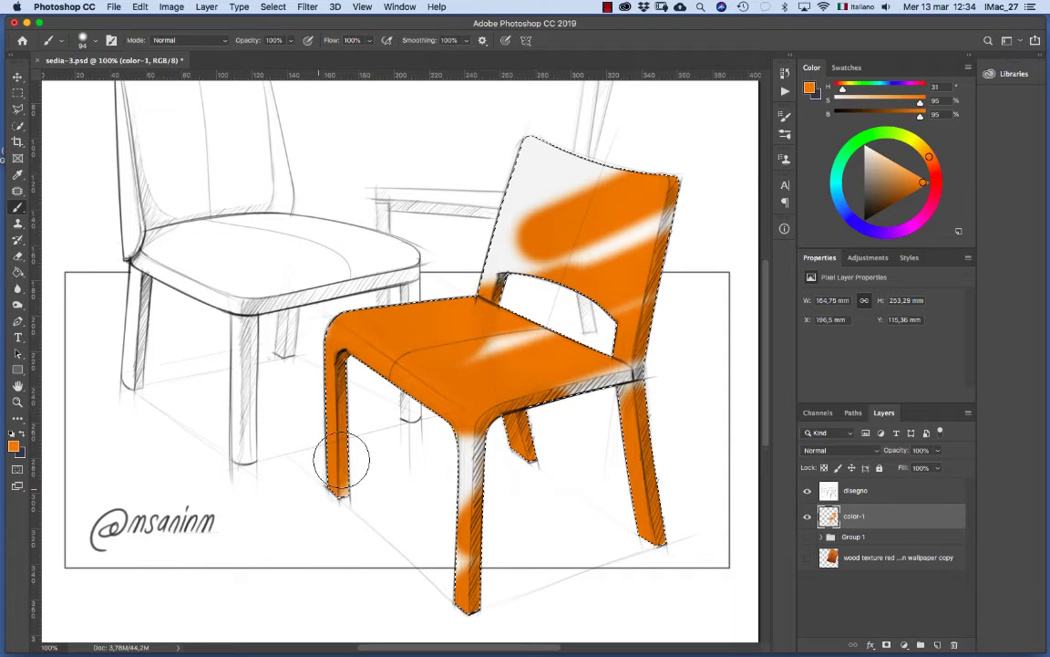
{"action": "left_click_drag", "start_coordinate": [519, 345], "coordinate": [529, 340]}
{"action": "mouse_move", "coordinate": [460, 427]}
{"action": "left_mouse_down"}
{"action": "mouse_move", "coordinate": [449, 580]}
{"action": "mouse_move", "coordinate": [482, 403]}
{"action": "mouse_move", "coordinate": [473, 594]}
{"action": "left_mouse_up"}
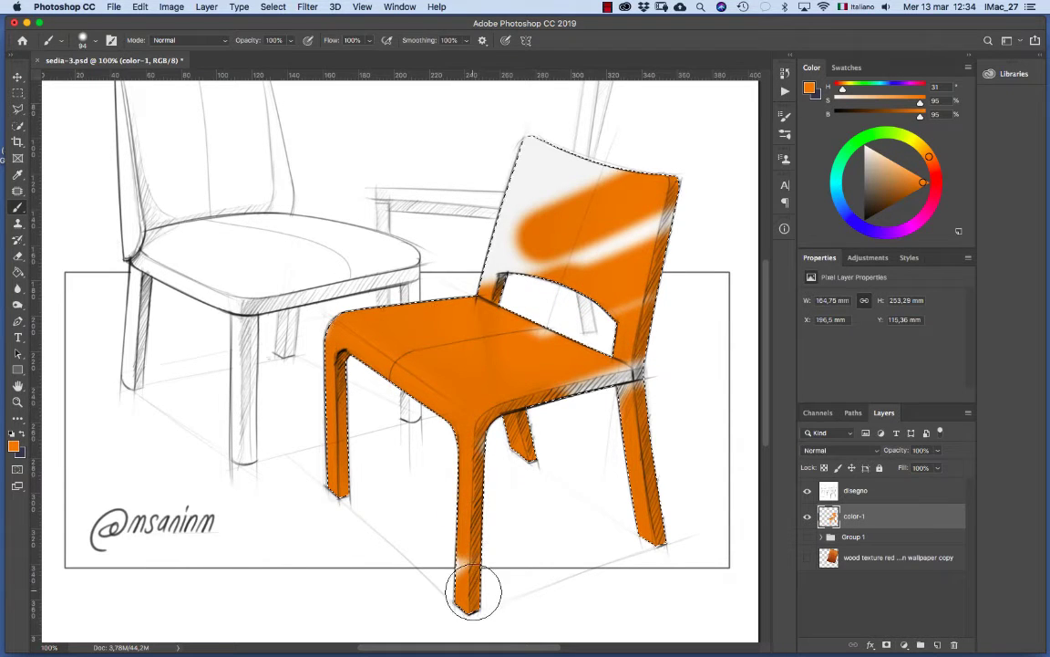
{"action": "mouse_move", "coordinate": [567, 379]}
{"action": "left_mouse_down"}
{"action": "mouse_move", "coordinate": [693, 348]}
{"action": "mouse_move", "coordinate": [692, 112]}
{"action": "mouse_move", "coordinate": [517, 140]}
{"action": "mouse_move", "coordinate": [521, 123]}
{"action": "left_mouse_up"}
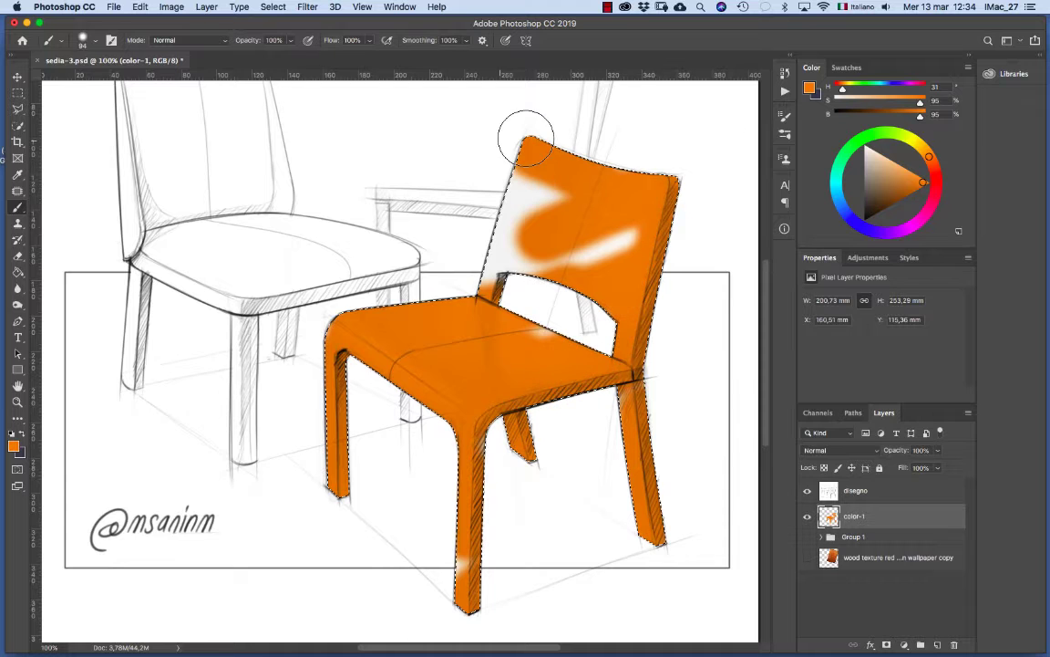
{"action": "mouse_move", "coordinate": [469, 320]}
{"action": "left_mouse_down"}
{"action": "mouse_move", "coordinate": [564, 124]}
{"action": "mouse_move", "coordinate": [526, 263]}
{"action": "mouse_move", "coordinate": [500, 292]}
{"action": "left_mouse_up"}
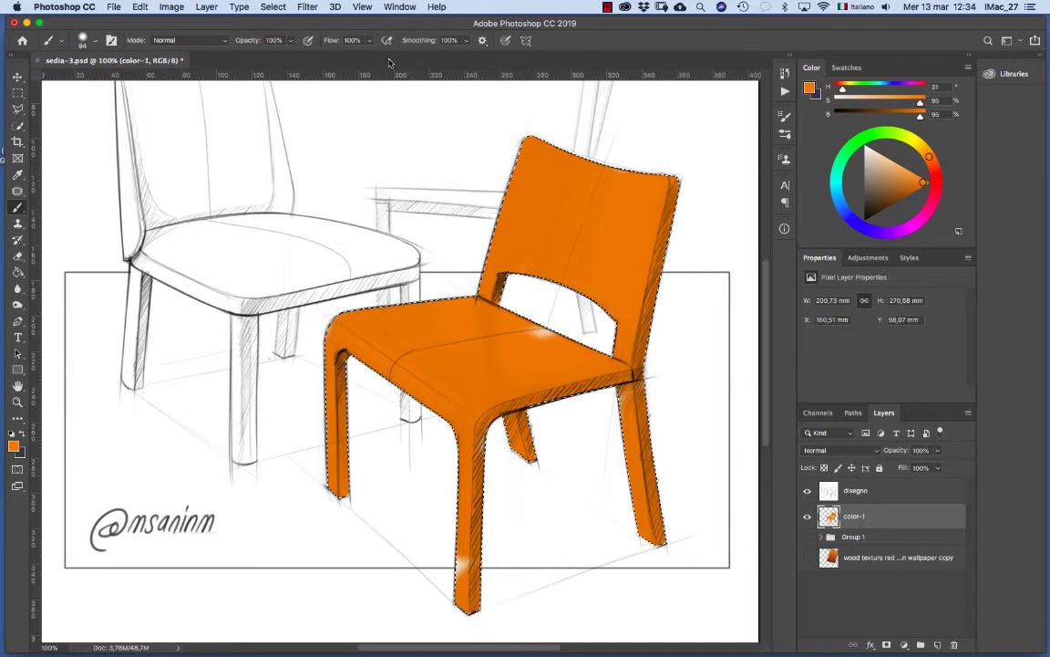
{"action": "left_click_drag", "start_coordinate": [466, 41], "coordinate": [429, 52]}
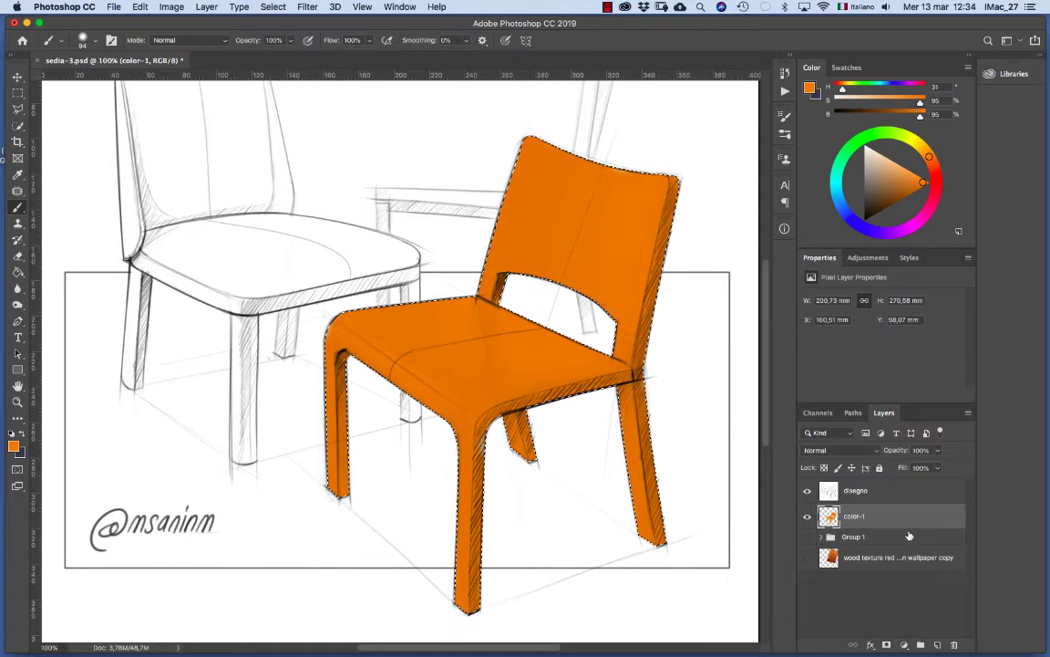
- Add a new layer above color-1 and set the foreground colour to off-white eee8e2
{"action": "left_click", "coordinate": [937, 645]}
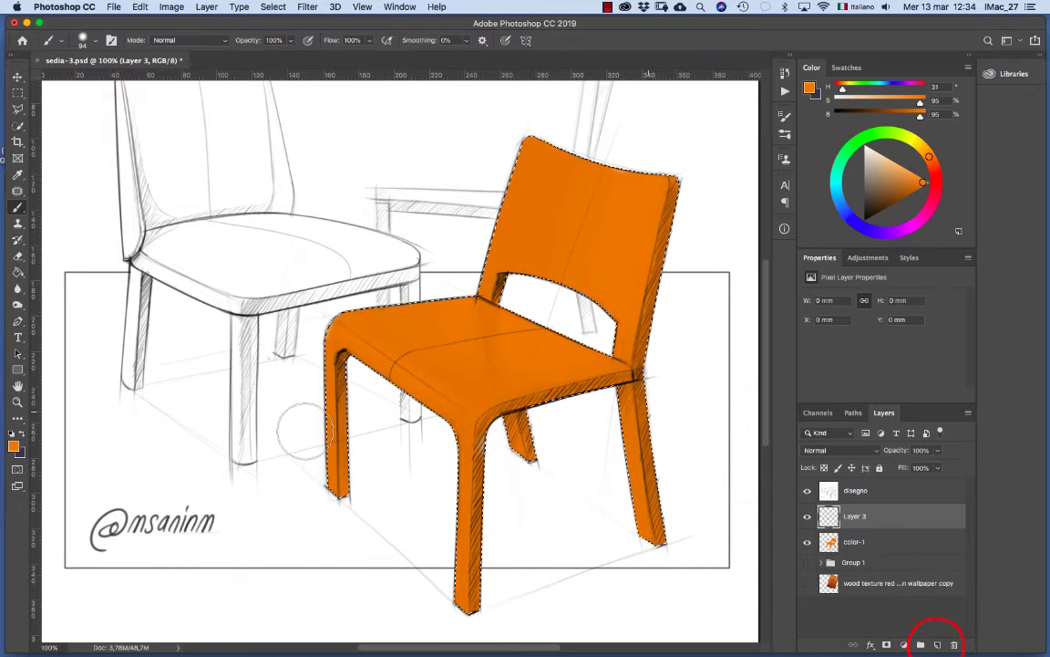
{"action": "left_click", "coordinate": [15, 448]}
{"action": "left_click_drag", "start_coordinate": [133, 164], "coordinate": [98, 133]}
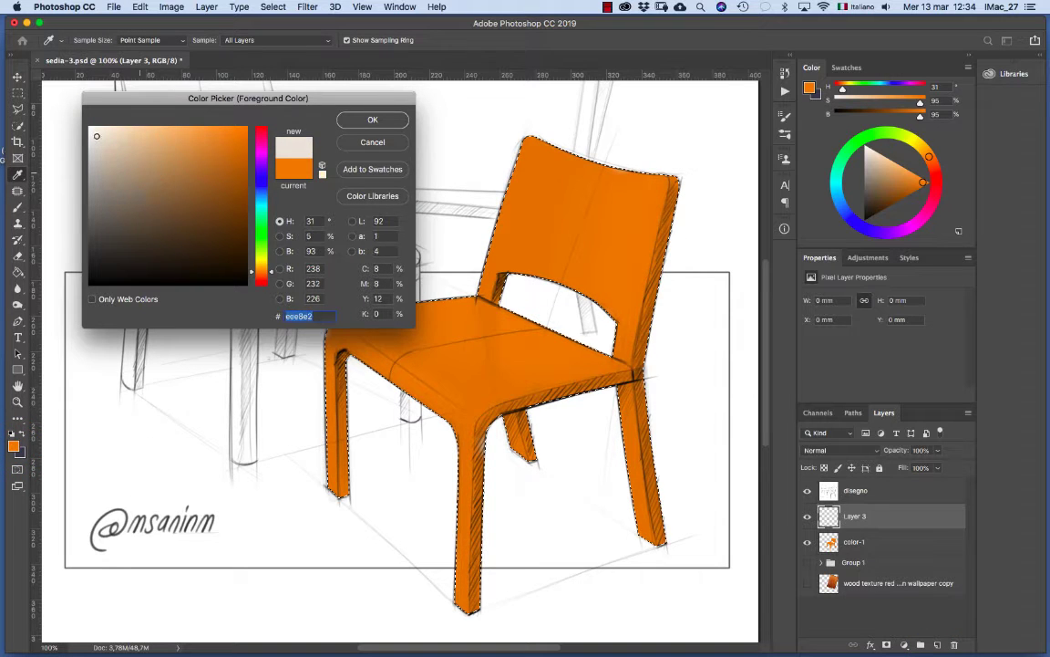
{"action": "left_click", "coordinate": [387, 121]}
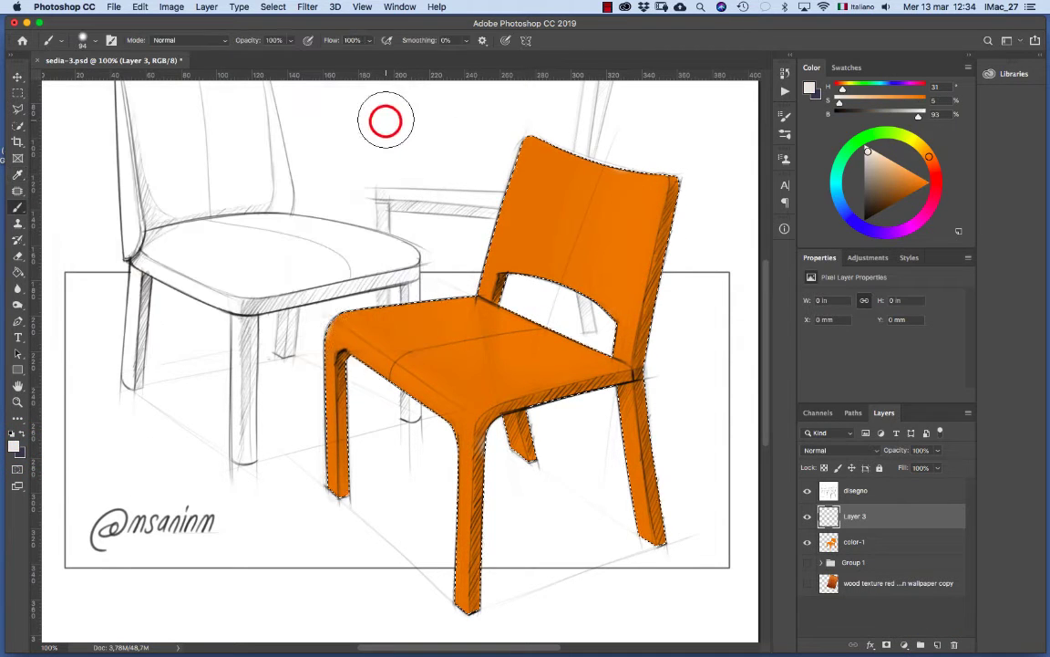
- Lower the brush Opacity to 19% and its Flow to 23%
{"action": "left_click", "coordinate": [290, 42]}
{"action": "left_click", "coordinate": [242, 53]}
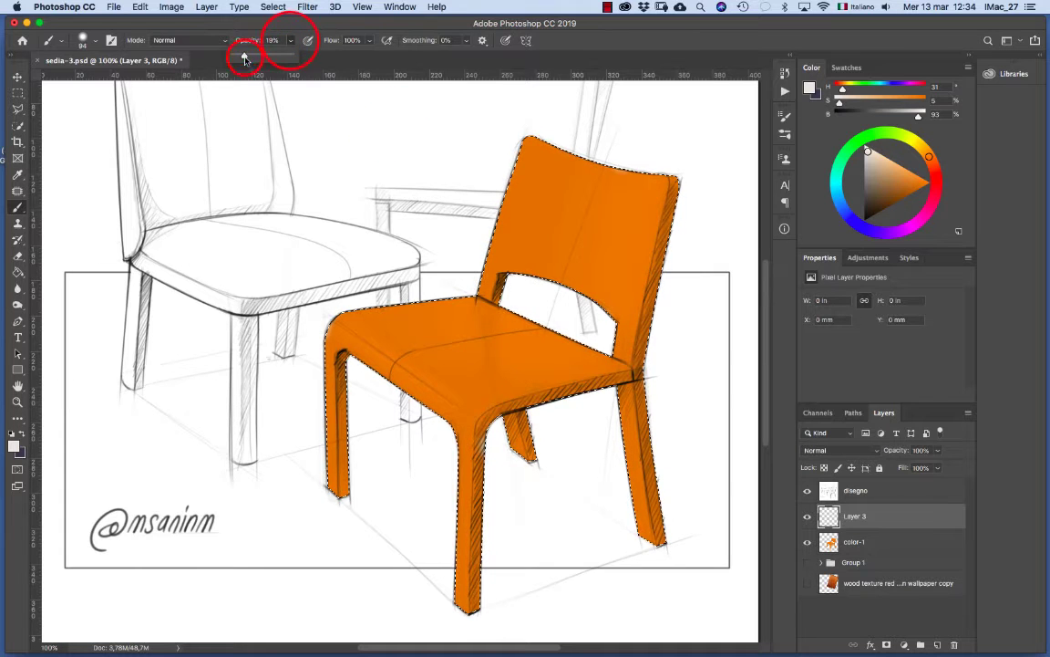
{"action": "left_click", "coordinate": [369, 40]}
{"action": "left_click", "coordinate": [324, 54]}
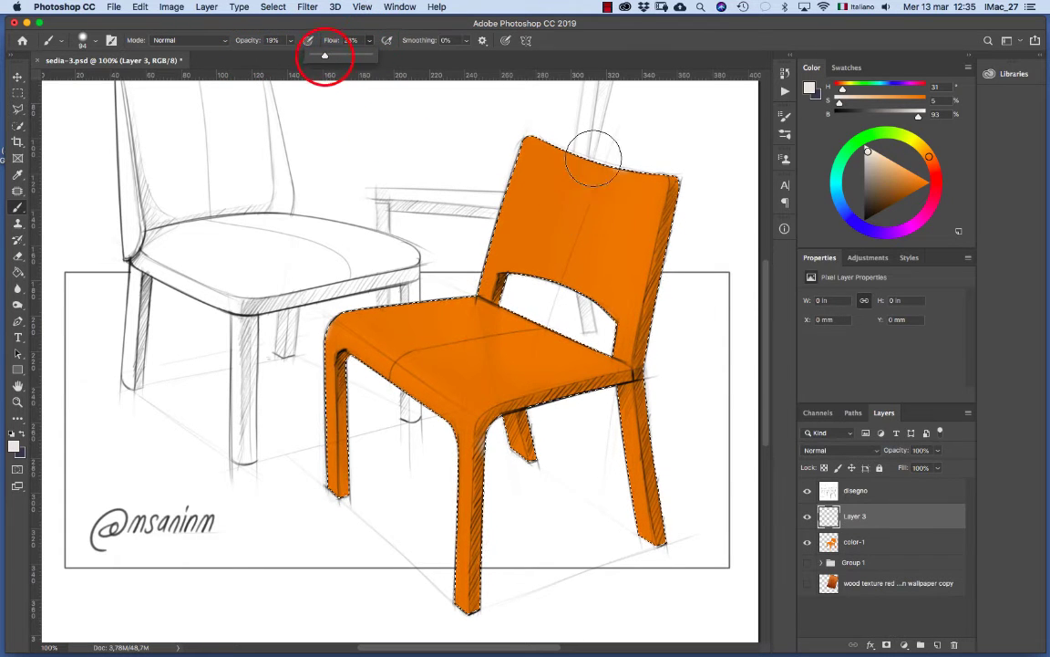
- Brush soft diagonal off-white highlights across the backrest and seat, and along the seat's curved front edge
{"action": "left_click_drag", "start_coordinate": [612, 127], "coordinate": [523, 279]}
{"action": "left_click_drag", "start_coordinate": [559, 143], "coordinate": [523, 279]}
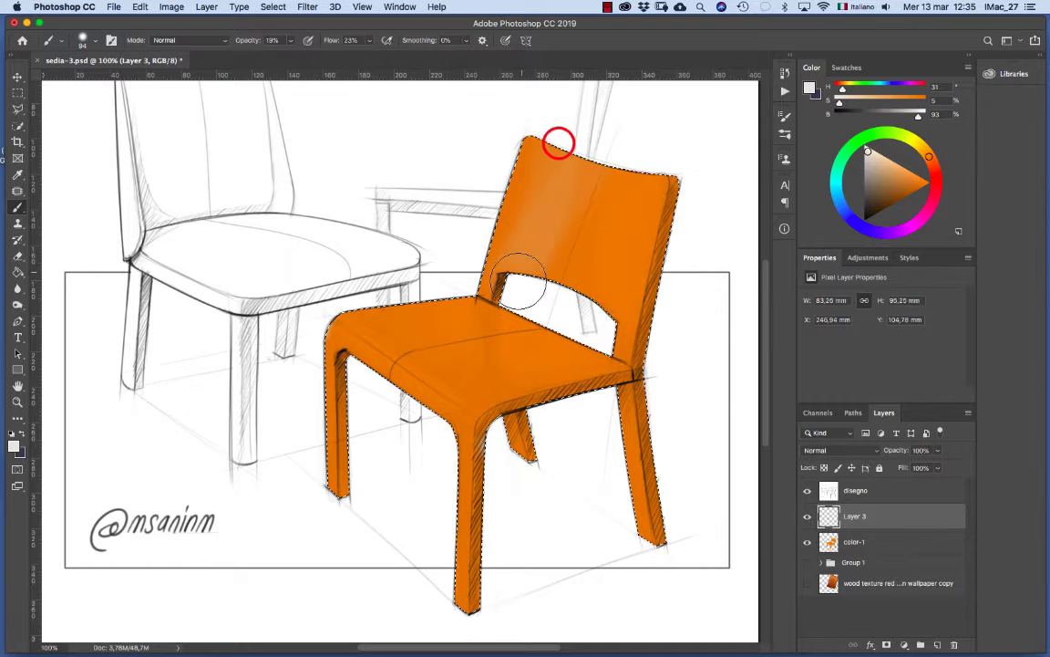
{"action": "mouse_move", "coordinate": [608, 124]}
{"action": "left_mouse_down"}
{"action": "mouse_move", "coordinate": [584, 204]}
{"action": "mouse_move", "coordinate": [585, 263]}
{"action": "mouse_move", "coordinate": [586, 223]}
{"action": "left_mouse_up"}
{"action": "mouse_move", "coordinate": [603, 141]}
{"action": "left_mouse_down"}
{"action": "mouse_move", "coordinate": [535, 298]}
{"action": "mouse_move", "coordinate": [574, 173]}
{"action": "mouse_move", "coordinate": [552, 196]}
{"action": "mouse_move", "coordinate": [552, 259]}
{"action": "left_mouse_up"}
{"action": "left_click_drag", "start_coordinate": [599, 149], "coordinate": [589, 256]}
{"action": "left_click_drag", "start_coordinate": [634, 167], "coordinate": [415, 462]}
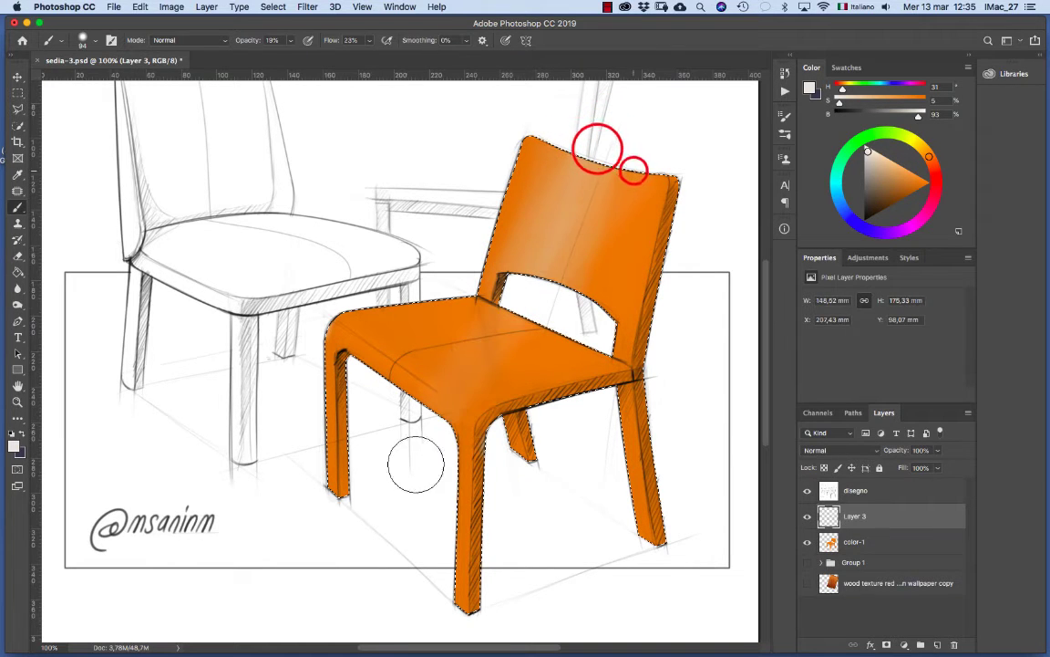
{"action": "mouse_move", "coordinate": [304, 299]}
{"action": "left_mouse_down"}
{"action": "mouse_move", "coordinate": [482, 416]}
{"action": "mouse_move", "coordinate": [347, 341]}
{"action": "mouse_move", "coordinate": [308, 300]}
{"action": "mouse_move", "coordinate": [433, 403]}
{"action": "mouse_move", "coordinate": [501, 437]}
{"action": "mouse_move", "coordinate": [315, 316]}
{"action": "mouse_move", "coordinate": [490, 429]}
{"action": "left_mouse_up"}
{"action": "left_click", "coordinate": [329, 328]}
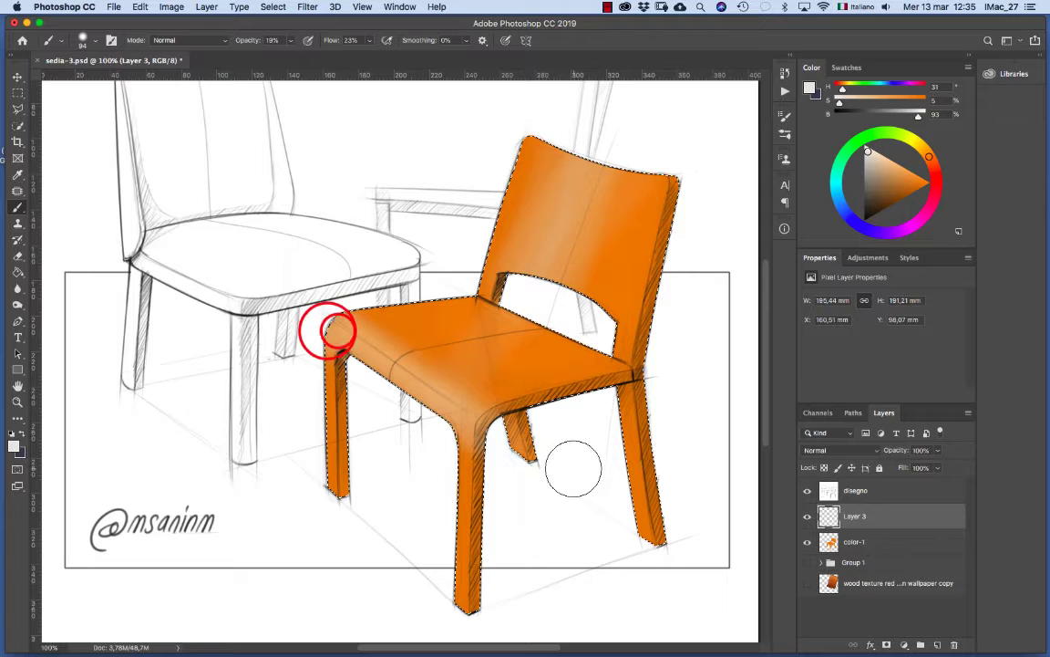
- Brush soft off-white highlights across the seat, from its curved front corner toward the rear edge
{"action": "mouse_move", "coordinate": [337, 330]}
{"action": "left_mouse_down"}
{"action": "mouse_move", "coordinate": [636, 340]}
{"action": "mouse_move", "coordinate": [330, 323]}
{"action": "mouse_move", "coordinate": [484, 342]}
{"action": "mouse_move", "coordinate": [500, 326]}
{"action": "mouse_move", "coordinate": [576, 340]}
{"action": "mouse_move", "coordinate": [464, 326]}
{"action": "mouse_move", "coordinate": [578, 341]}
{"action": "left_mouse_up"}
{"action": "left_click_drag", "start_coordinate": [438, 329], "coordinate": [606, 351]}
{"action": "mouse_move", "coordinate": [478, 328]}
{"action": "left_mouse_down"}
{"action": "mouse_move", "coordinate": [589, 339]}
{"action": "mouse_move", "coordinate": [488, 336]}
{"action": "mouse_move", "coordinate": [535, 347]}
{"action": "mouse_move", "coordinate": [566, 337]}
{"action": "left_mouse_up"}
- Build up soft off-white highlights across the upper part and middle of the backrest
{"action": "mouse_move", "coordinate": [556, 147]}
{"action": "left_mouse_down"}
{"action": "mouse_move", "coordinate": [613, 178]}
{"action": "mouse_move", "coordinate": [667, 179]}
{"action": "mouse_move", "coordinate": [640, 171]}
{"action": "mouse_move", "coordinate": [714, 153]}
{"action": "mouse_move", "coordinate": [673, 155]}
{"action": "left_mouse_up"}
{"action": "mouse_move", "coordinate": [614, 178]}
{"action": "left_mouse_down"}
{"action": "mouse_move", "coordinate": [624, 188]}
{"action": "mouse_move", "coordinate": [544, 144]}
{"action": "mouse_move", "coordinate": [590, 259]}
{"action": "left_mouse_up"}
{"action": "left_click_drag", "start_coordinate": [589, 263], "coordinate": [626, 201]}
{"action": "left_click_drag", "start_coordinate": [628, 197], "coordinate": [629, 197]}
{"action": "left_click", "coordinate": [654, 169]}
{"action": "left_click", "coordinate": [582, 178]}
{"action": "left_click", "coordinate": [571, 218]}
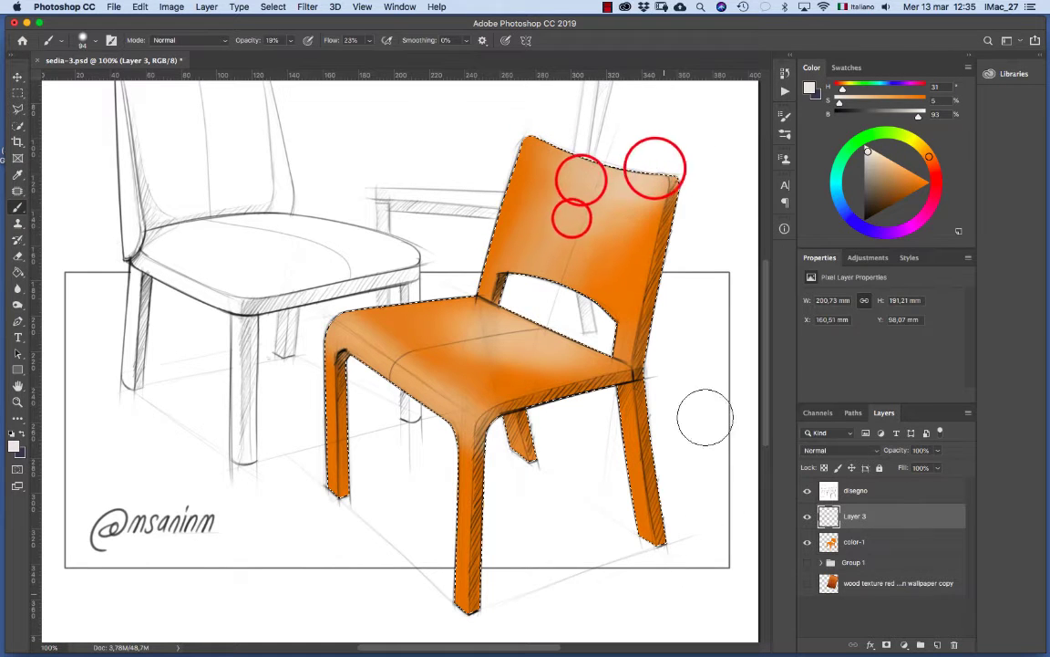
- Reinforce the off-white highlights on the rear of the seat and its curved corner, and lighten the nearest front leg
{"action": "mouse_move", "coordinate": [551, 352]}
{"action": "left_mouse_down"}
{"action": "mouse_move", "coordinate": [593, 357]}
{"action": "mouse_move", "coordinate": [448, 319]}
{"action": "mouse_move", "coordinate": [502, 321]}
{"action": "left_mouse_up"}
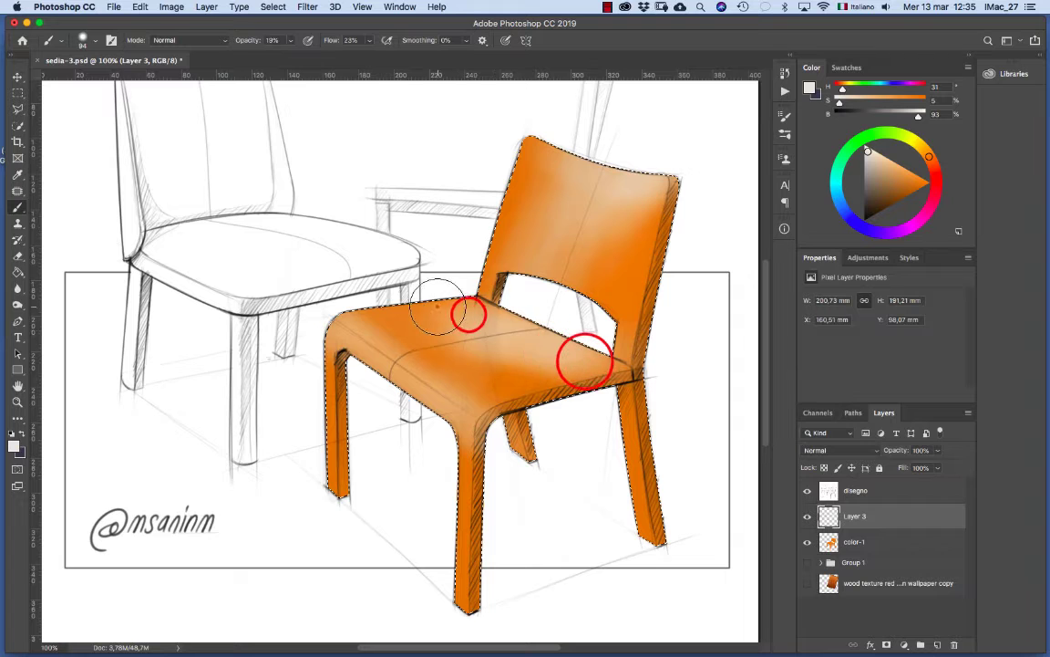
{"action": "left_click_drag", "start_coordinate": [438, 306], "coordinate": [484, 317]}
{"action": "left_click_drag", "start_coordinate": [518, 328], "coordinate": [598, 329]}
{"action": "left_click_drag", "start_coordinate": [556, 364], "coordinate": [753, 446]}
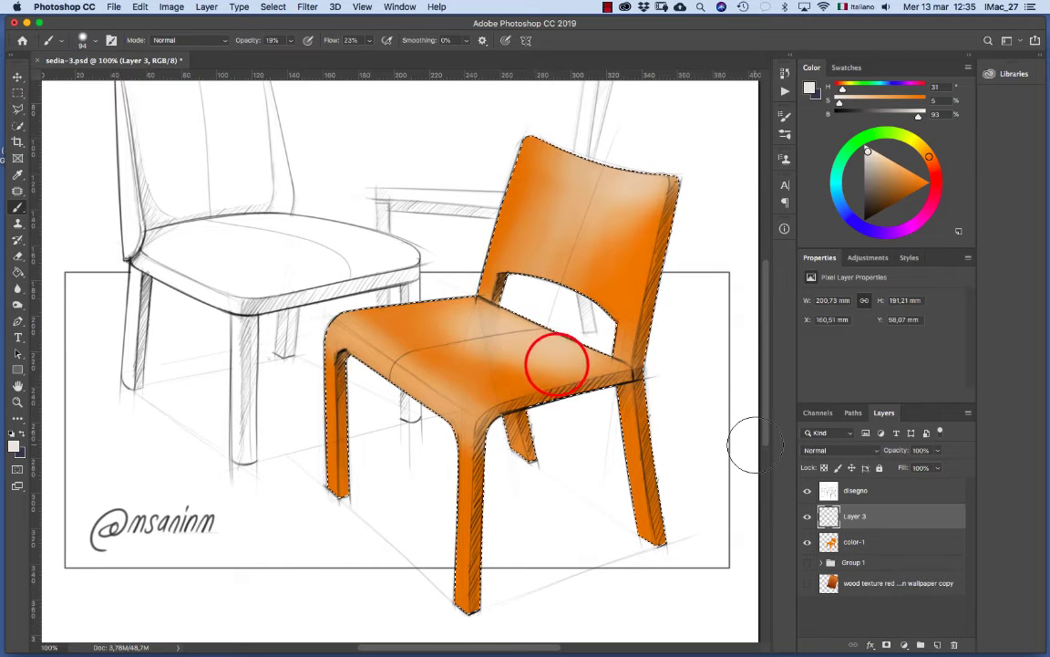
{"action": "left_click", "coordinate": [358, 336]}
{"action": "left_click", "coordinate": [345, 332]}
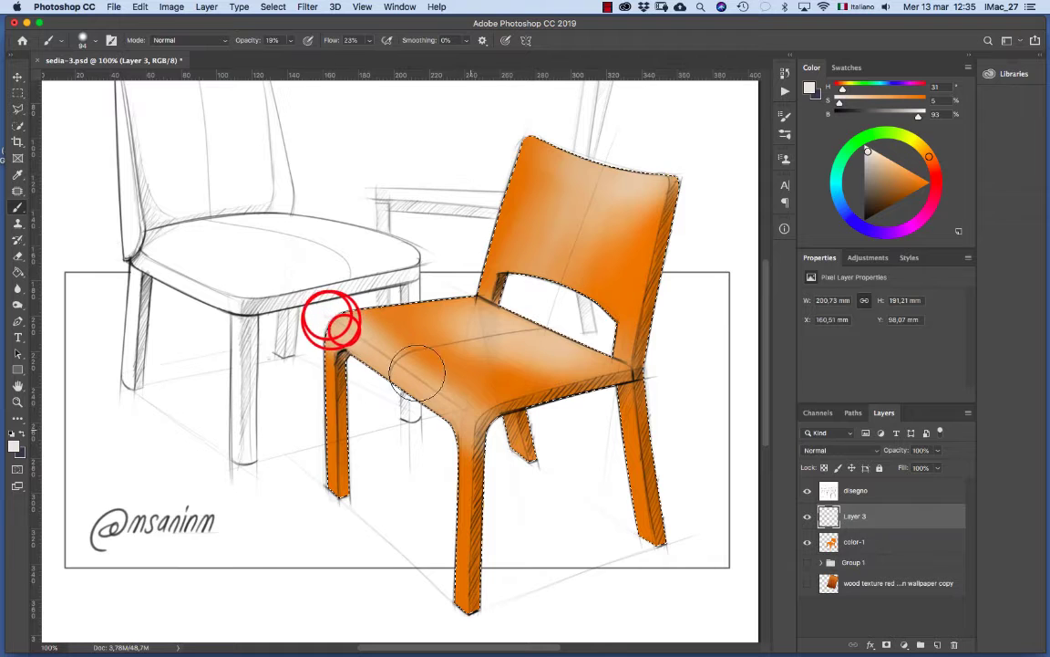
{"action": "left_click", "coordinate": [579, 505]}
{"action": "mouse_move", "coordinate": [467, 455]}
{"action": "left_mouse_down"}
{"action": "mouse_move", "coordinate": [482, 415]}
{"action": "mouse_move", "coordinate": [474, 492]}
{"action": "left_mouse_up"}
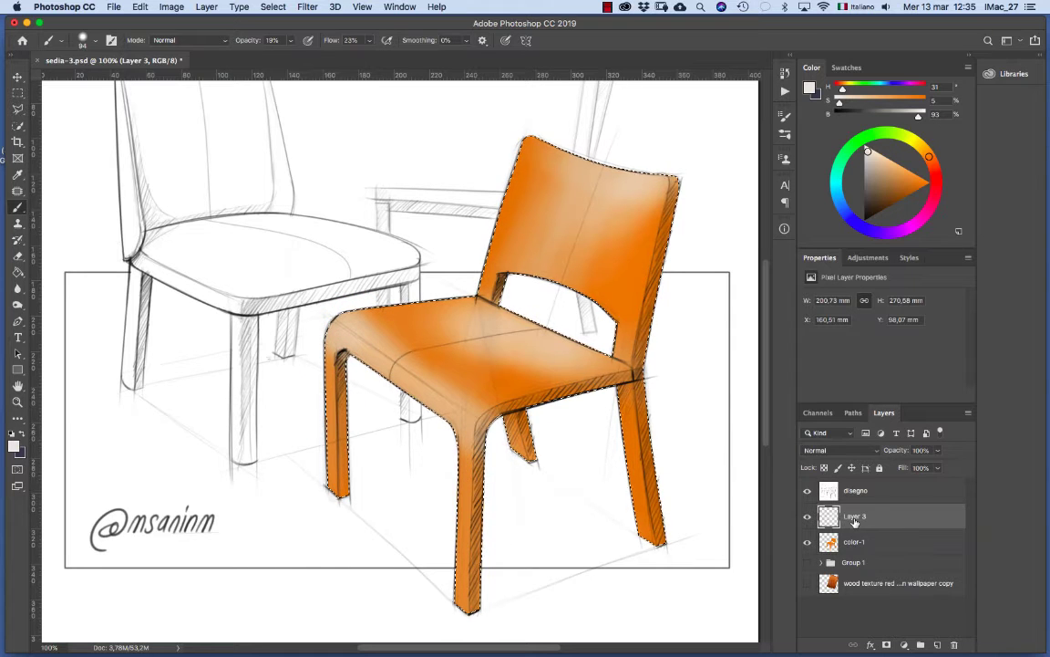
- Rename the highlight layer lights, and add a new layer named shadows placed directly beneath it
{"action": "key", "text": "BackSpace"}
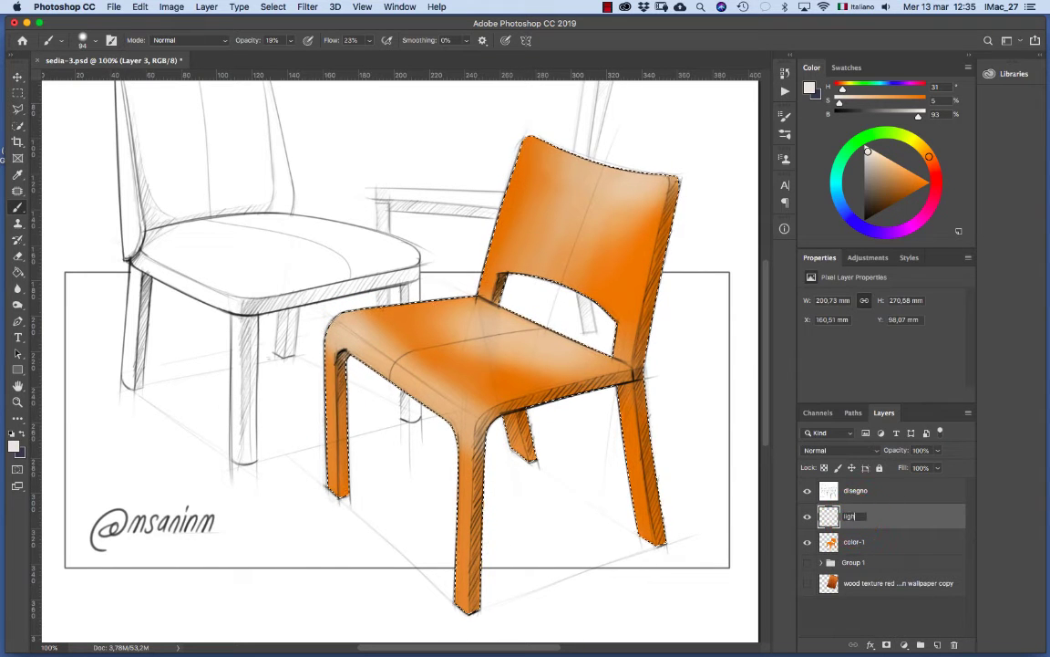
{"action": "left_click", "coordinate": [897, 517]}
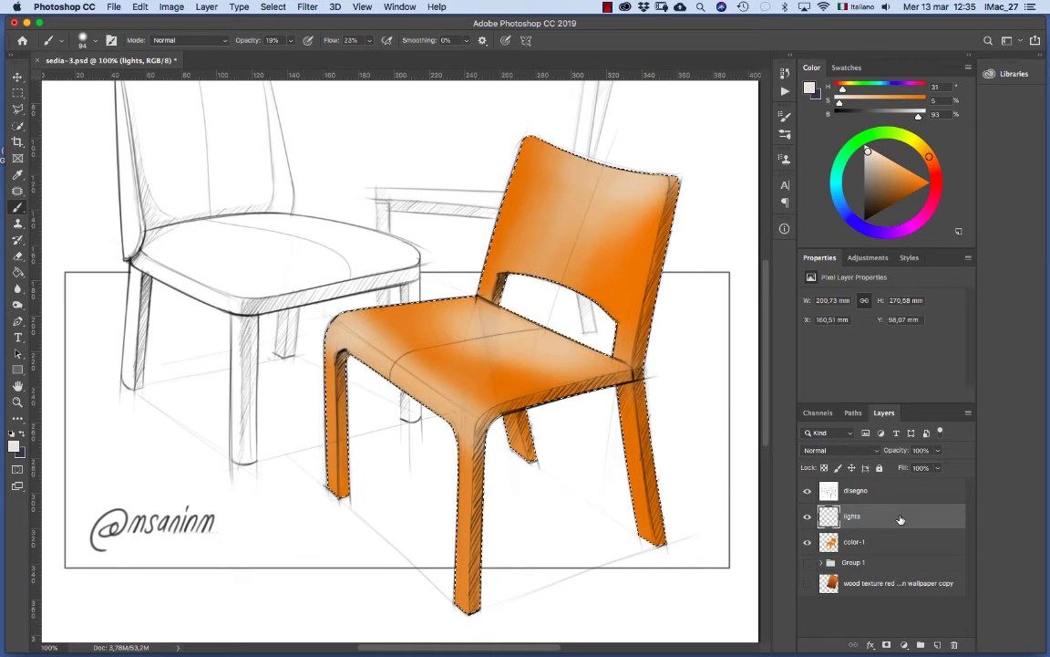
{"action": "left_click", "coordinate": [940, 645]}
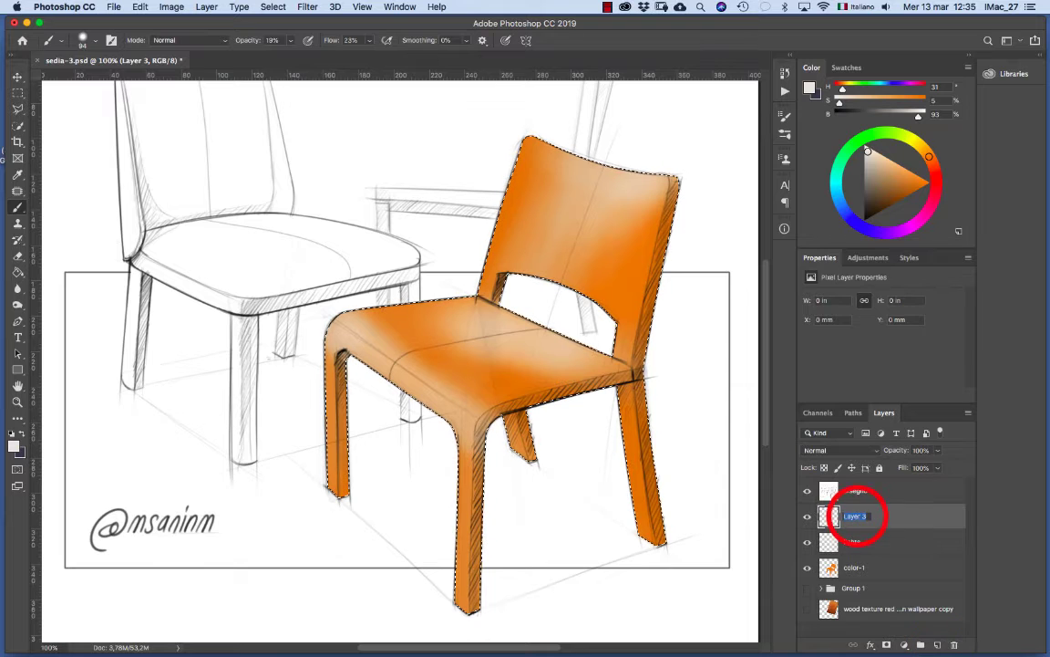
{"action": "type", "text": "shadows"}
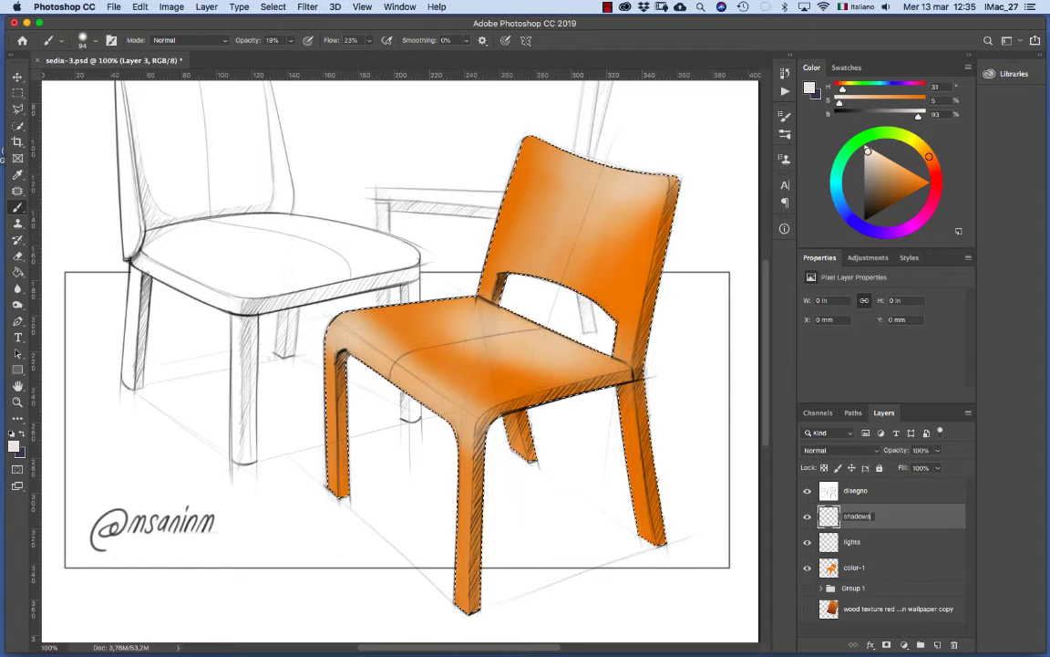
{"action": "left_click_drag", "start_coordinate": [914, 517], "coordinate": [912, 560]}
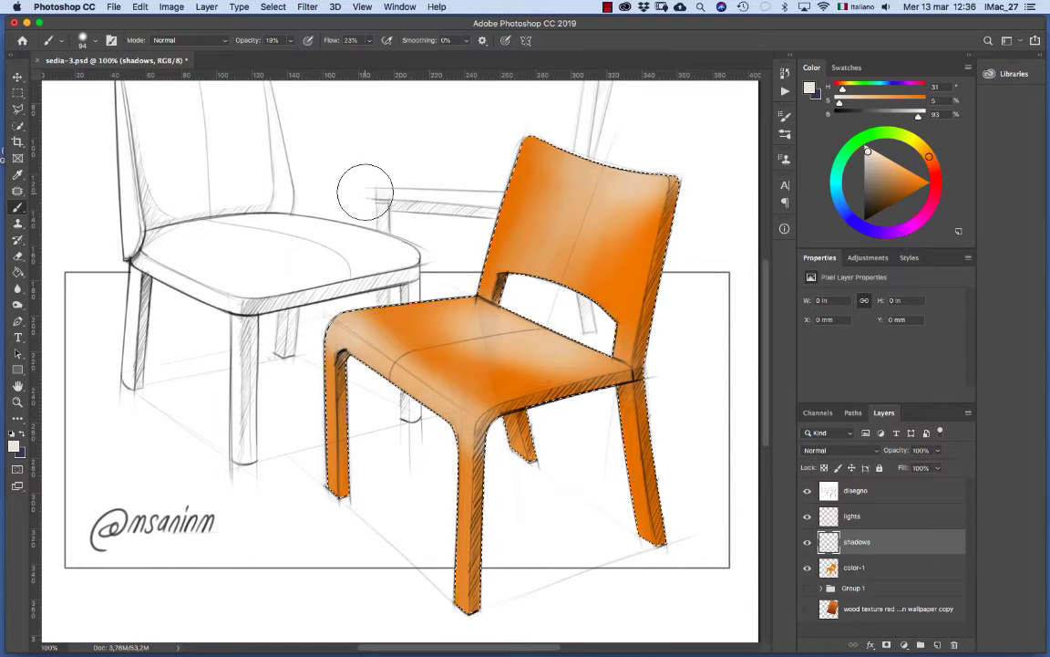
- Subtract the strip along the backrest's outer left edge from the chair selection with the Polygonal Lasso
{"action": "left_click", "coordinate": [18, 110]}
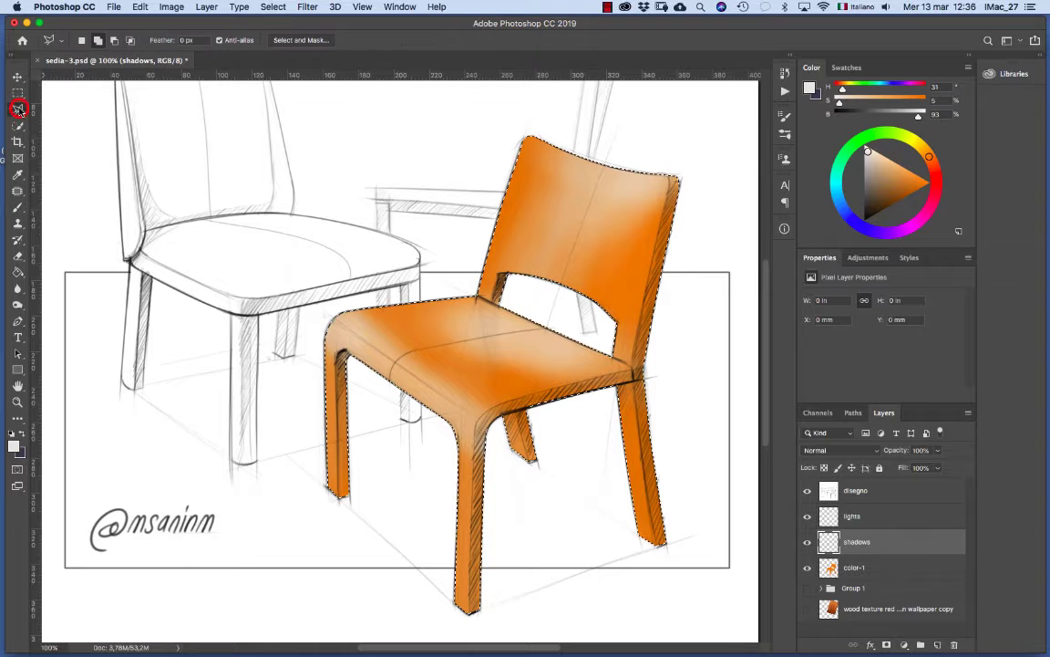
{"action": "left_click", "coordinate": [492, 102]}
{"action": "left_click", "coordinate": [545, 116]}
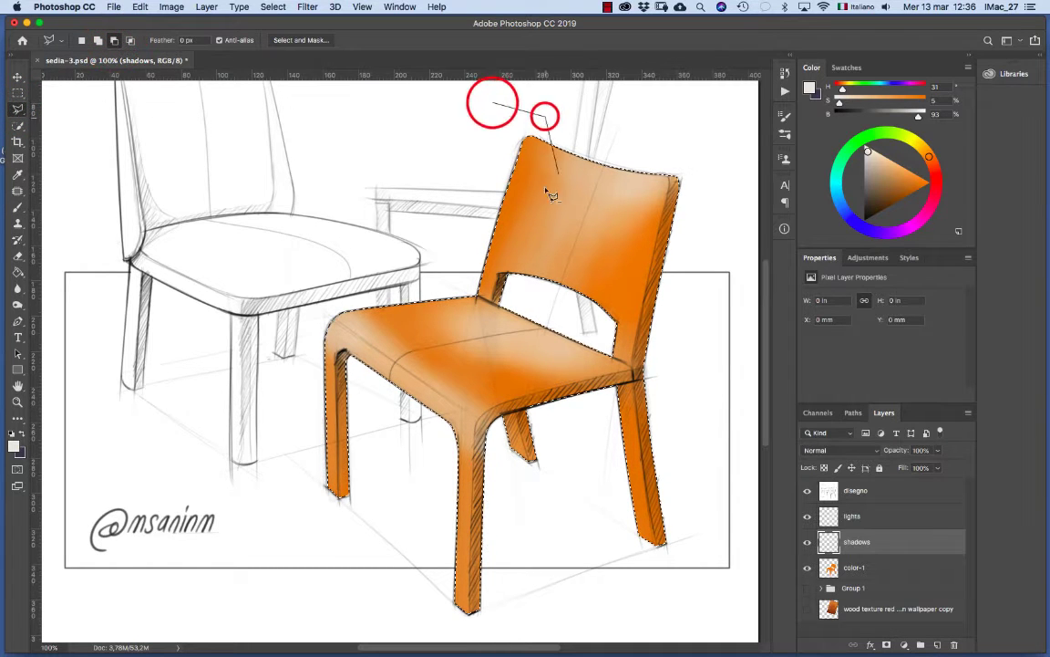
{"action": "left_click", "coordinate": [506, 257]}
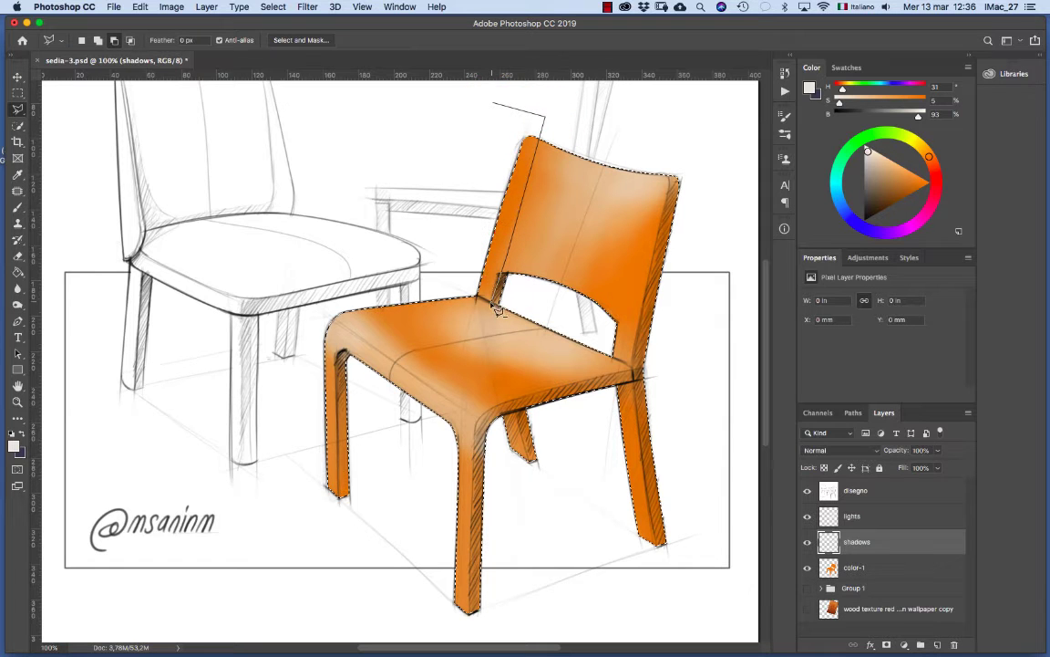
{"action": "left_click", "coordinate": [500, 274]}
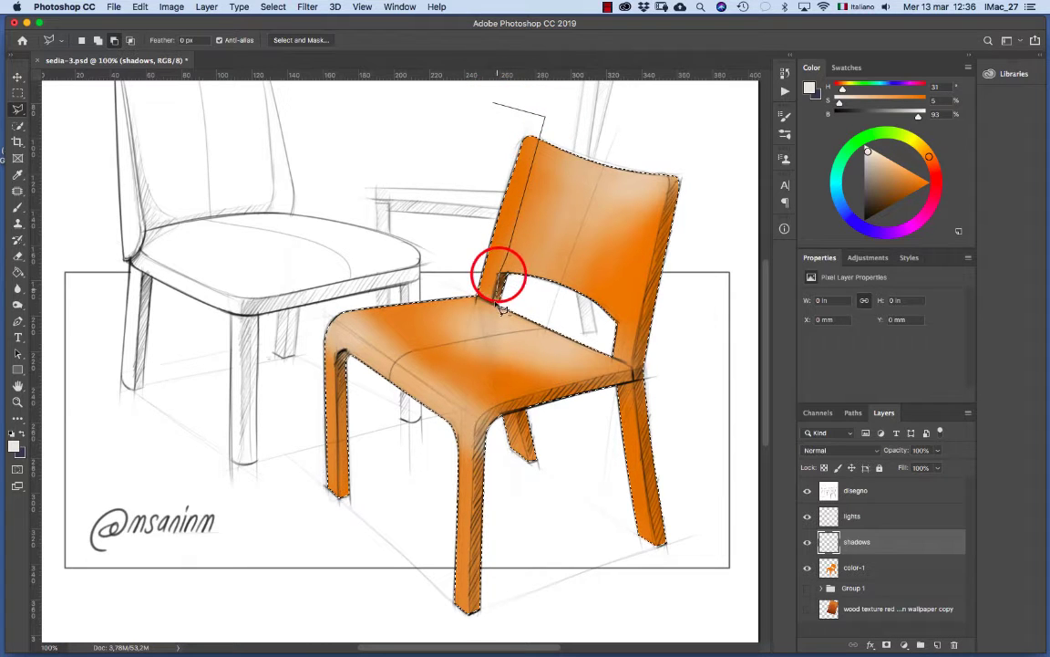
{"action": "left_click", "coordinate": [493, 302]}
{"action": "left_click", "coordinate": [451, 289]}
{"action": "double_click", "coordinate": [455, 134]}
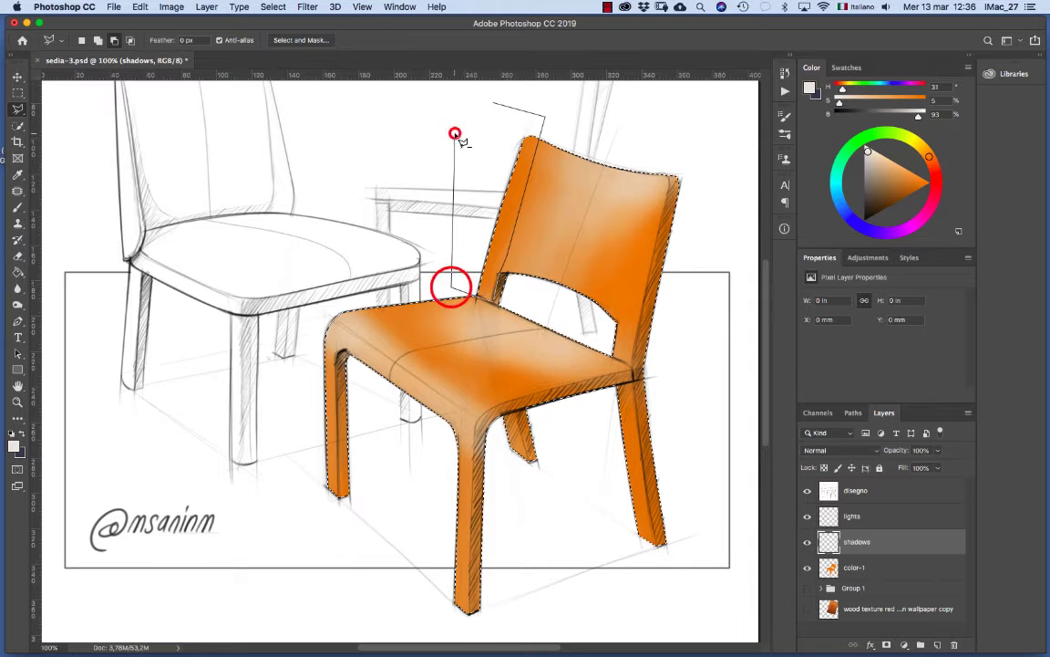
- Subtract the rest of the backrest's front face from the selection, keeping its thin right side edge selected
{"action": "left_click", "coordinate": [459, 88]}
{"action": "left_click", "coordinate": [451, 239]}
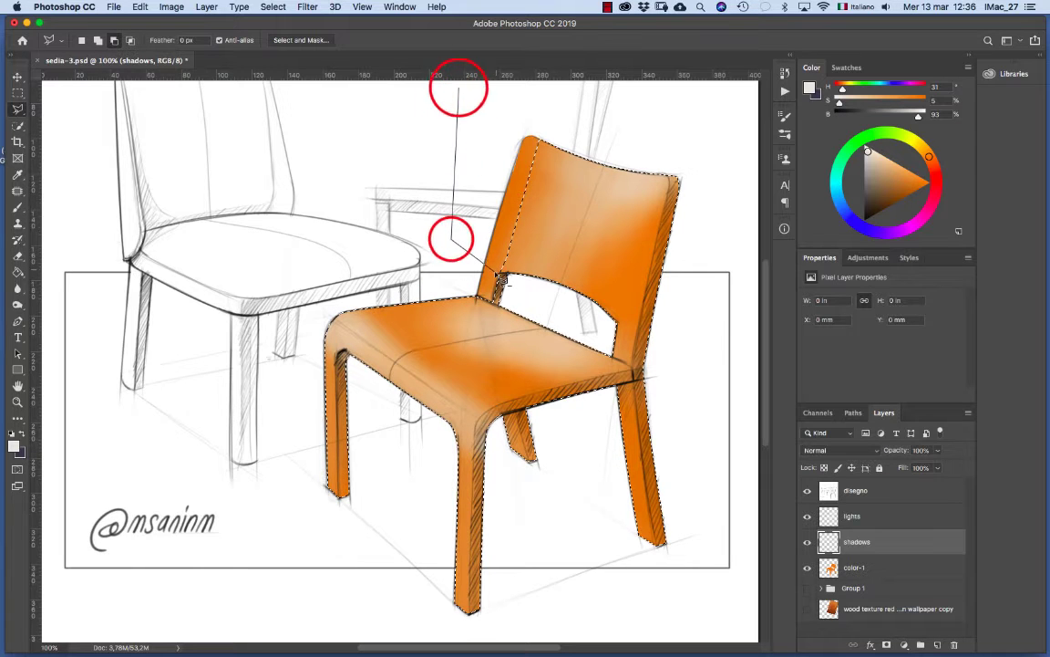
{"action": "left_click", "coordinate": [497, 273]}
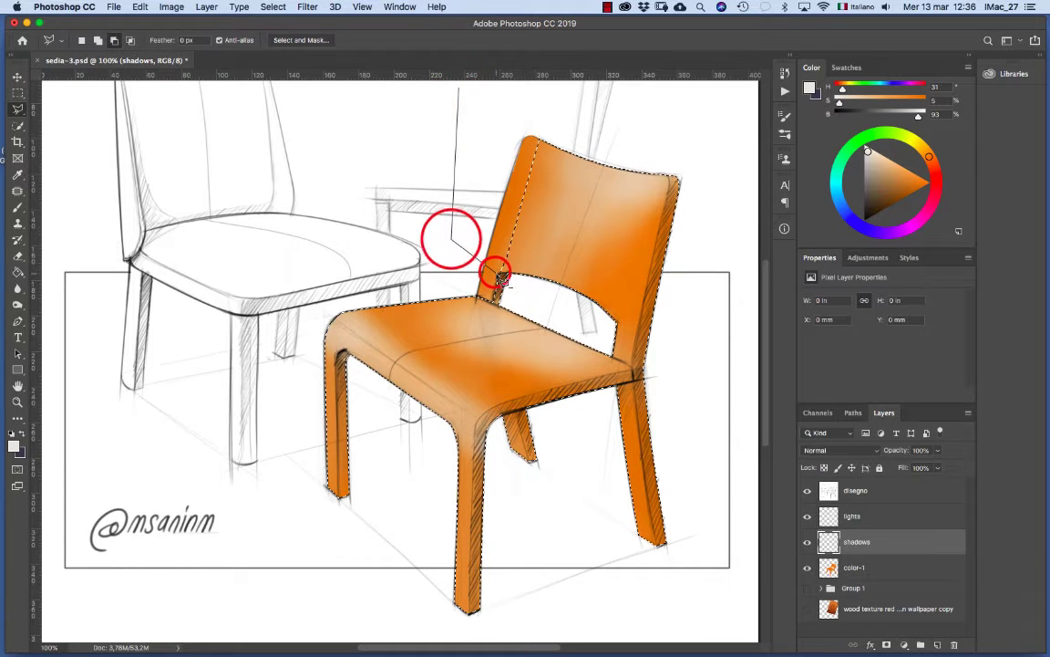
{"action": "left_click", "coordinate": [600, 331]}
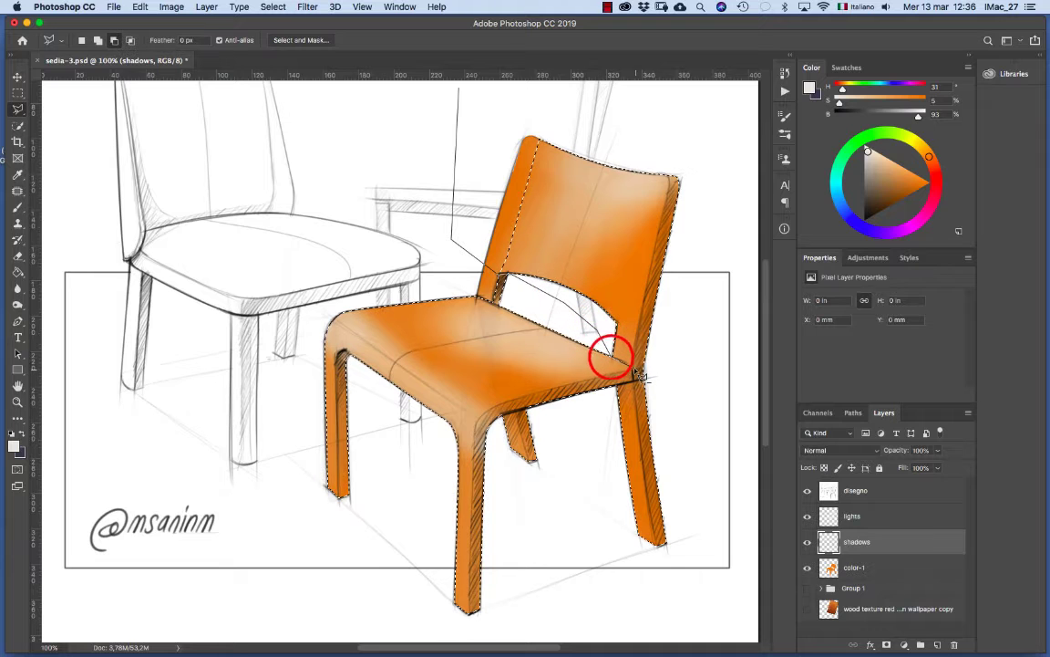
{"action": "left_click", "coordinate": [636, 363]}
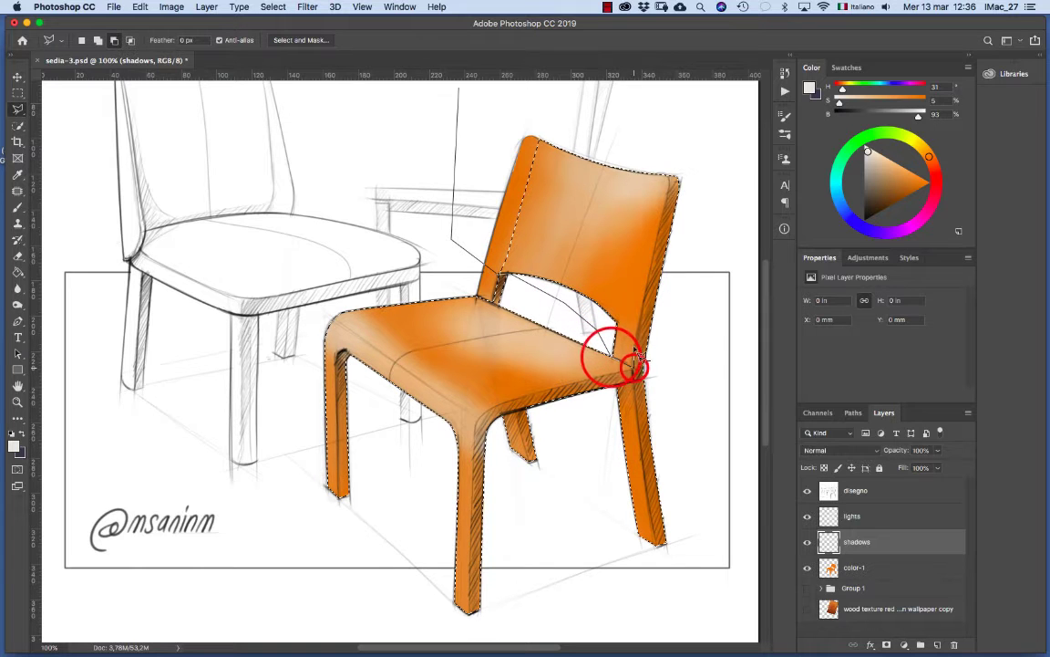
{"action": "left_click", "coordinate": [652, 272]}
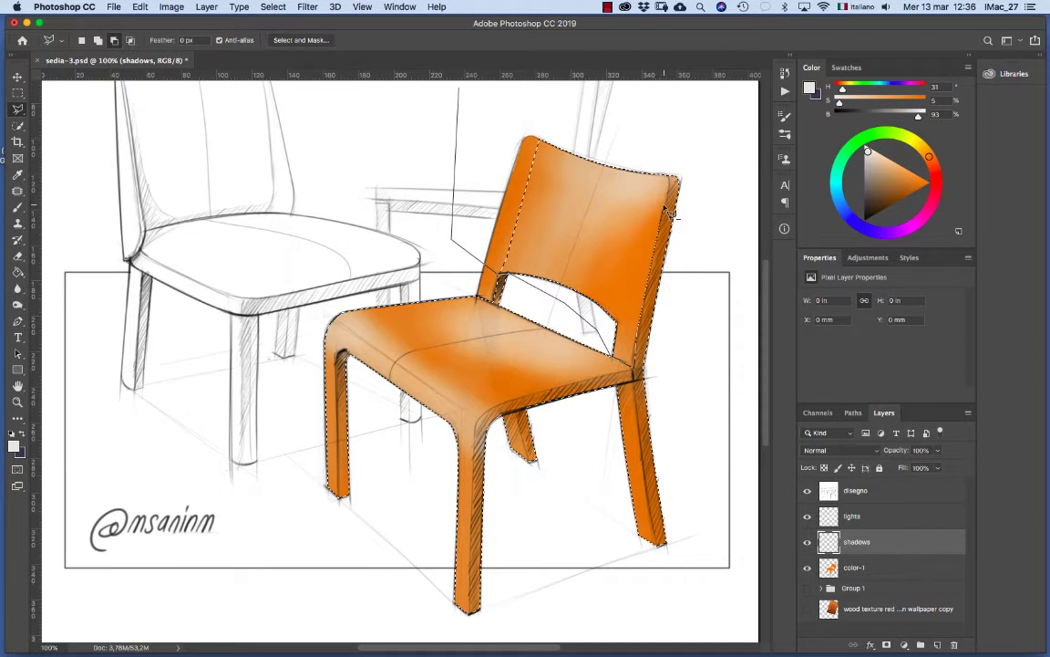
{"action": "left_click", "coordinate": [671, 183]}
{"action": "left_click", "coordinate": [653, 158]}
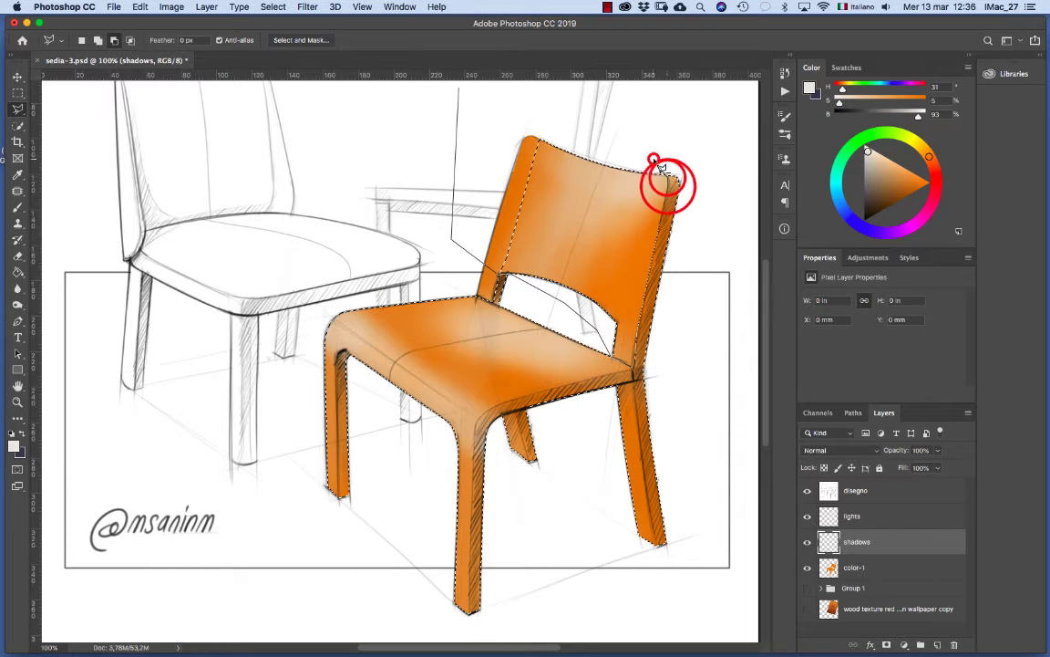
{"action": "left_click", "coordinate": [567, 128]}
{"action": "double_click", "coordinate": [567, 129]}
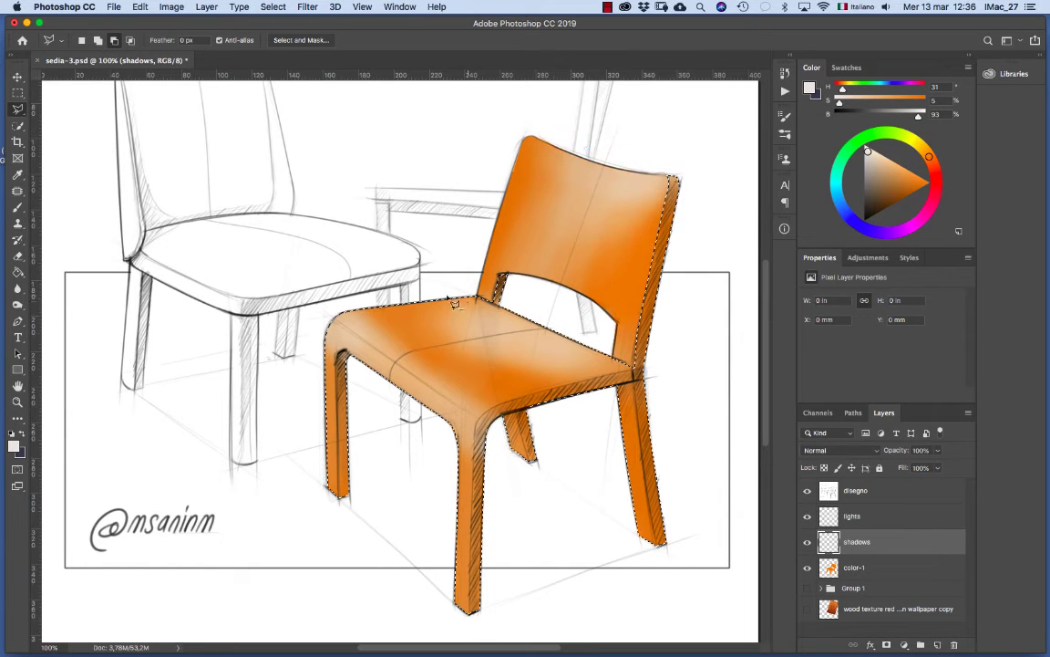
- Subtract the seat's top and curved front surface and the nearest leg's front face from the selection, keeping the hatched side faces
{"action": "left_click", "coordinate": [445, 267]}
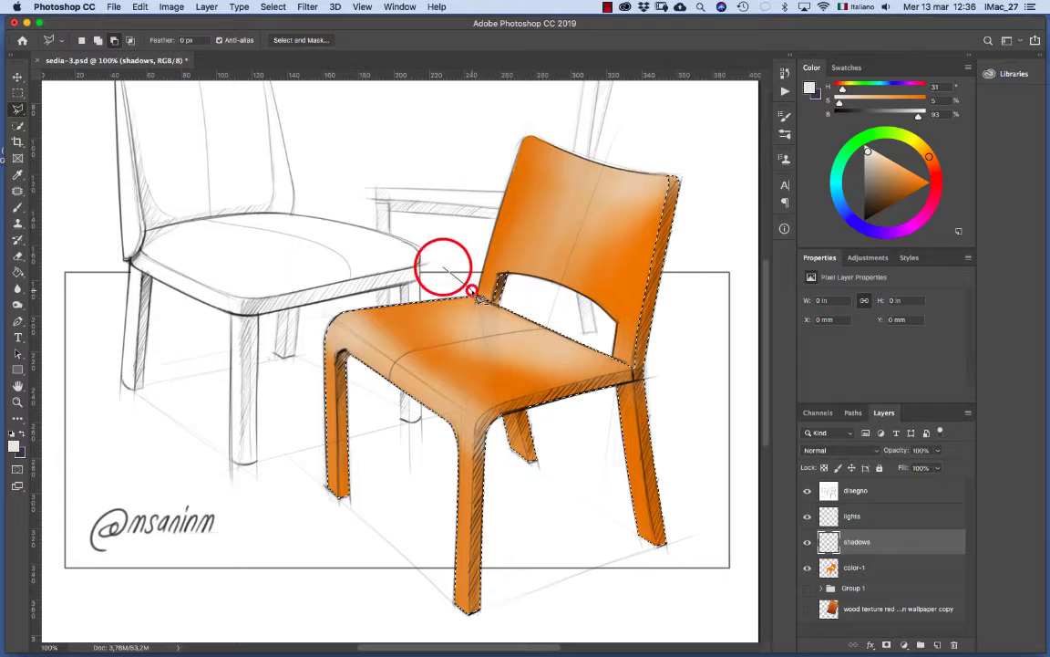
{"action": "left_click", "coordinate": [471, 290]}
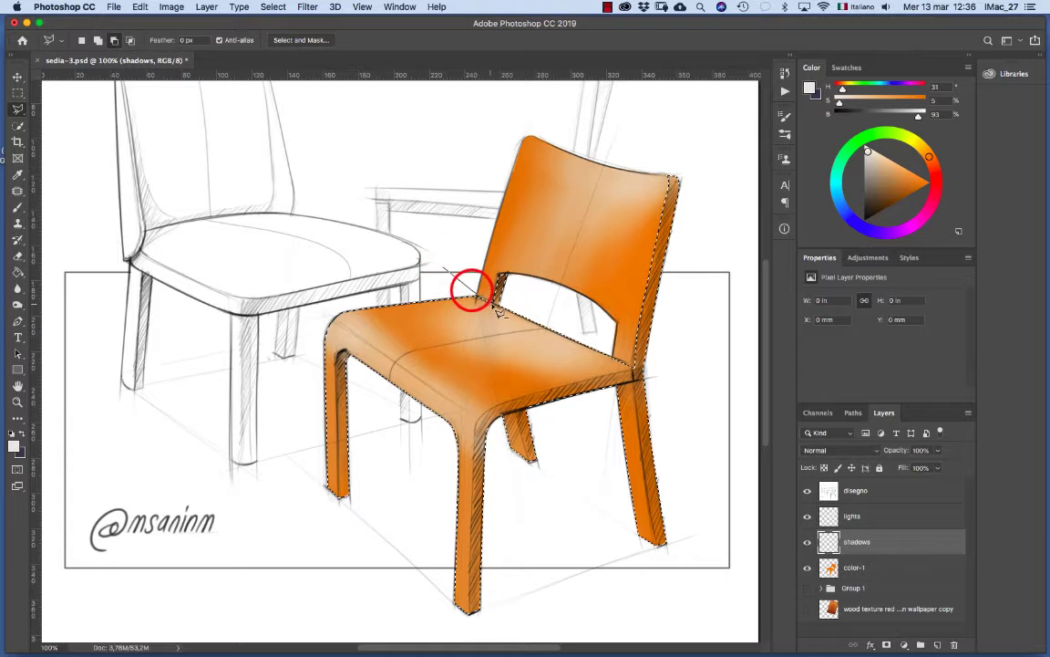
{"action": "left_click", "coordinate": [604, 344]}
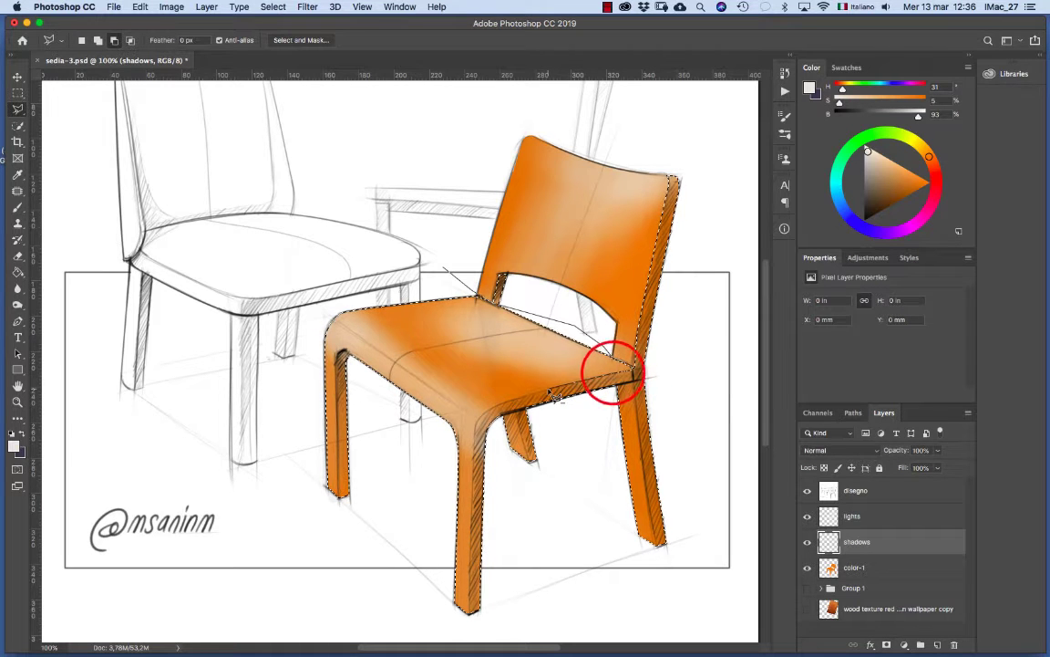
{"action": "left_click", "coordinate": [549, 390]}
{"action": "left_click", "coordinate": [504, 403]}
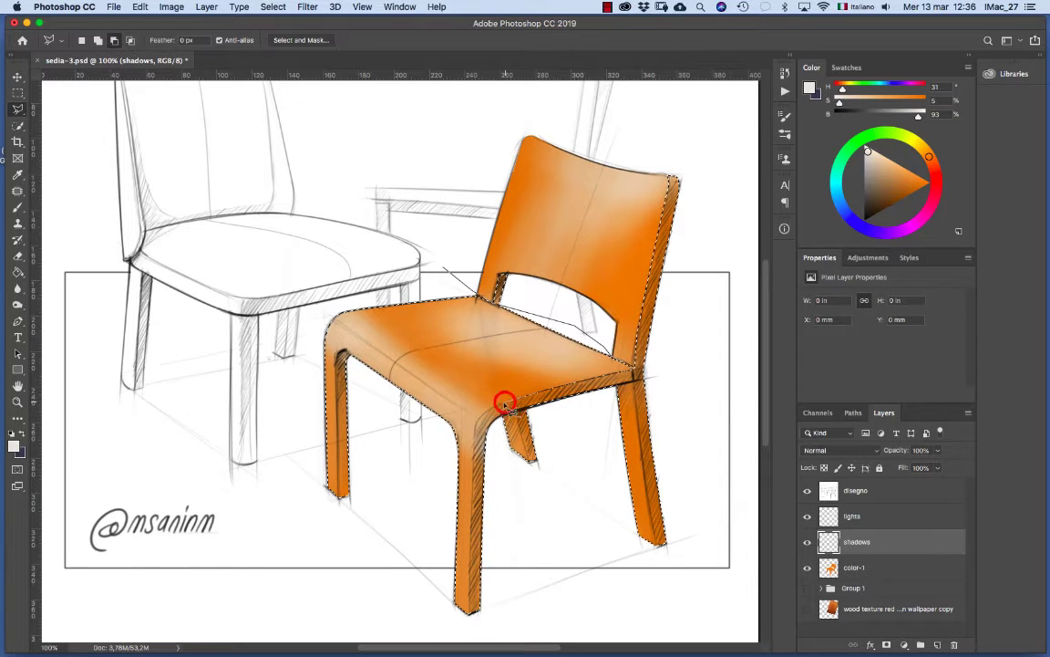
{"action": "left_click", "coordinate": [483, 412]}
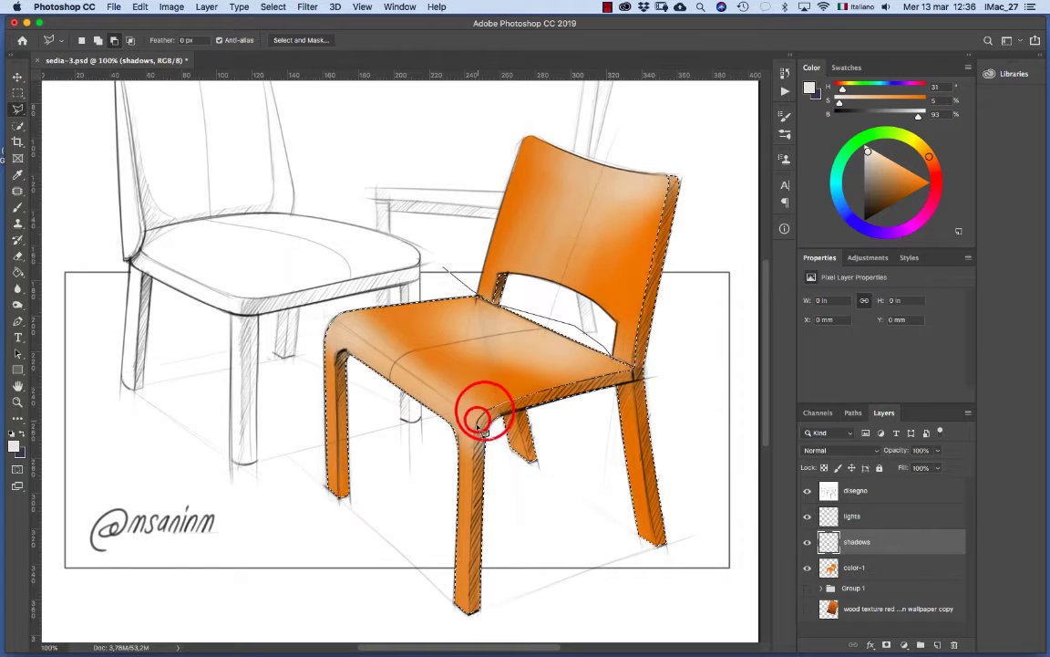
{"action": "left_click", "coordinate": [478, 434]}
{"action": "left_click", "coordinate": [473, 454]}
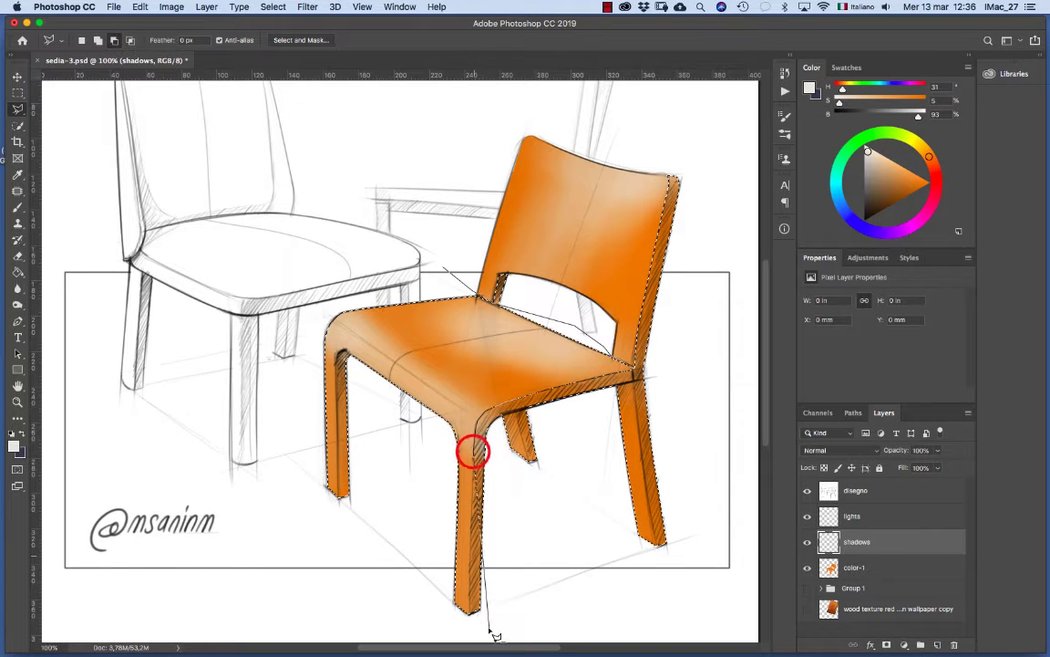
{"action": "left_click", "coordinate": [471, 634]}
{"action": "left_click", "coordinate": [421, 598]}
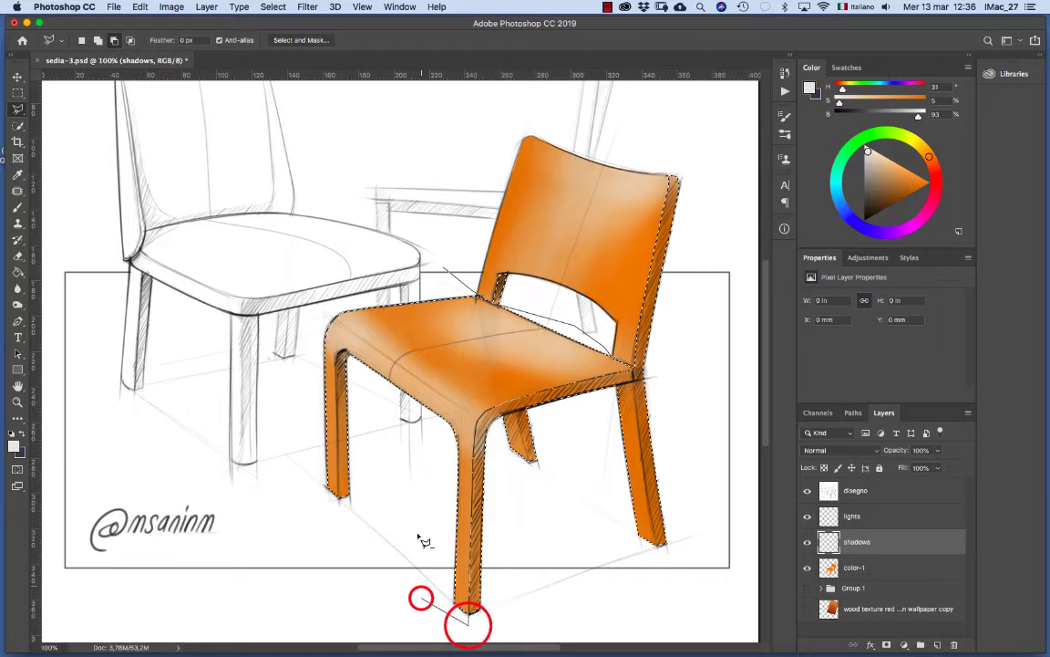
{"action": "left_click", "coordinate": [403, 490]}
{"action": "left_click", "coordinate": [361, 375]}
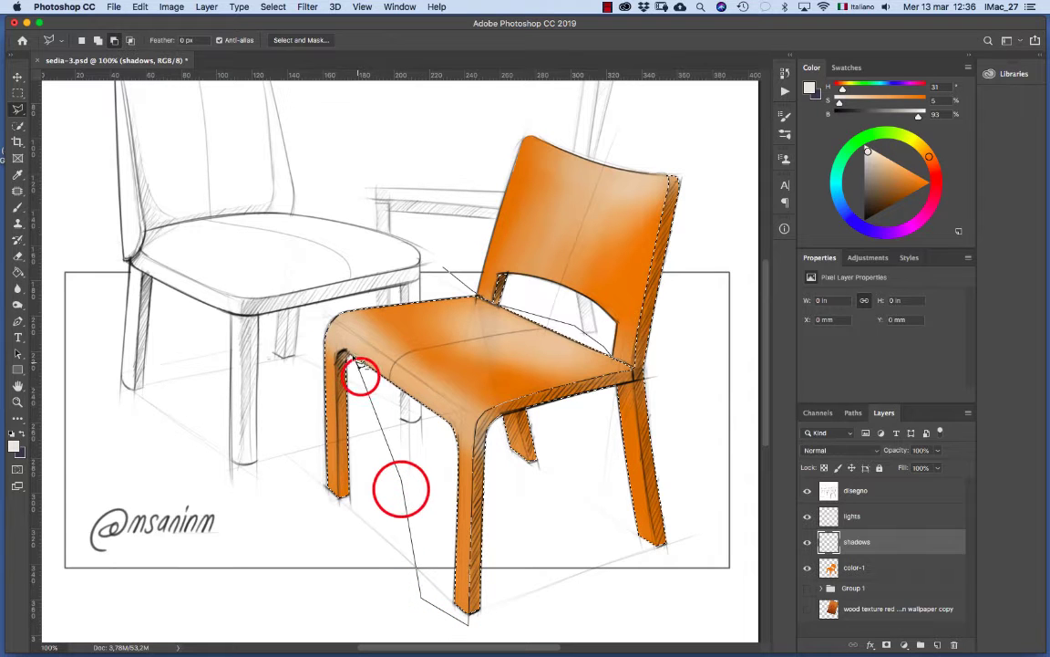
{"action": "left_click", "coordinate": [352, 356]}
{"action": "left_click", "coordinate": [341, 284]}
{"action": "left_click", "coordinate": [381, 273]}
{"action": "double_click", "coordinate": [383, 272]}
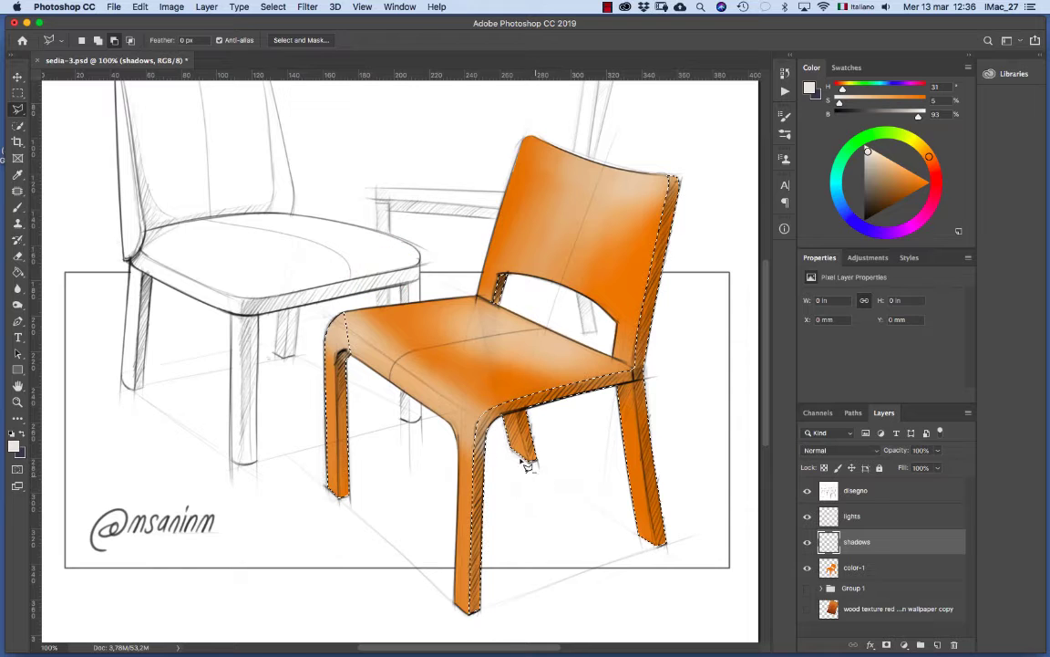
- Subtract the front face of the left front leg and its curved corner from the selection, keeping the leg's inner side
{"action": "left_click", "coordinate": [338, 355]}
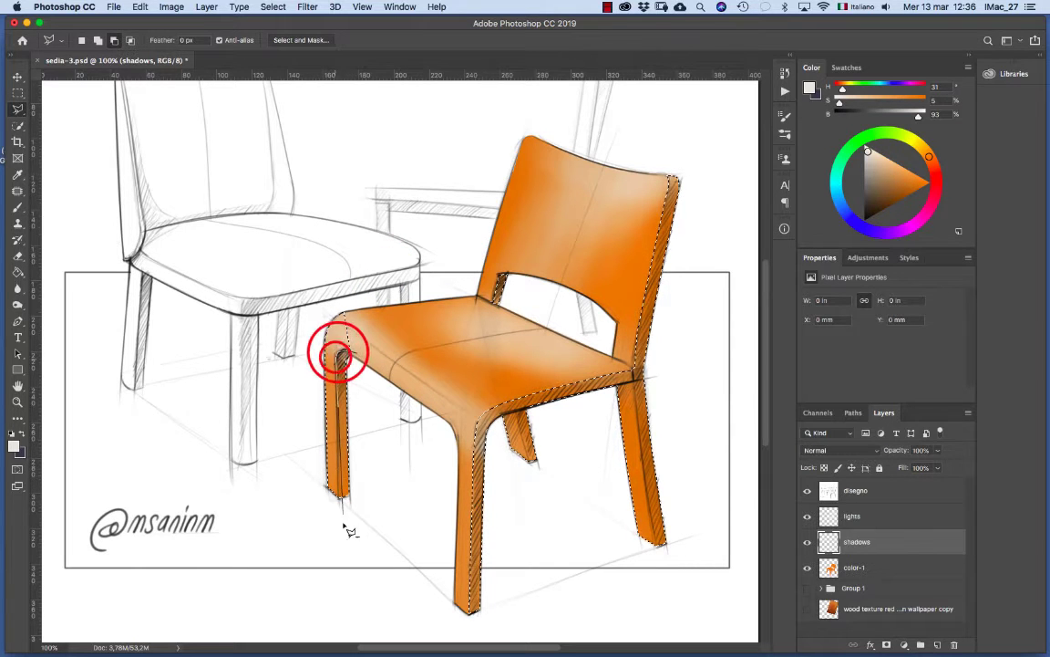
{"action": "left_click", "coordinate": [339, 526]}
{"action": "left_click", "coordinate": [298, 488]}
{"action": "left_click", "coordinate": [293, 367]}
{"action": "left_click", "coordinate": [299, 293]}
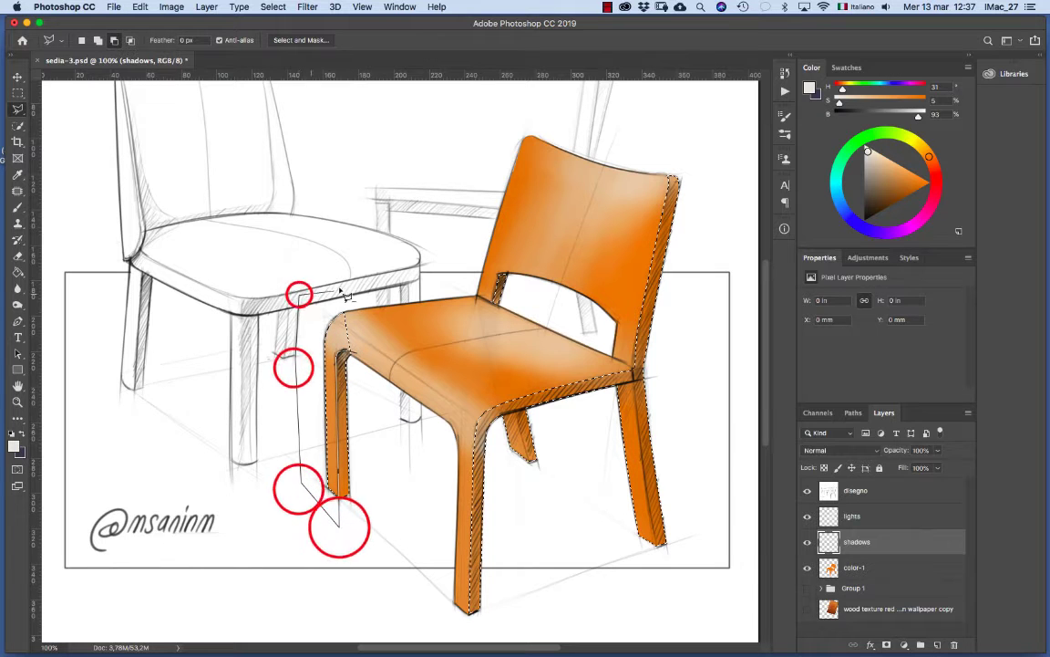
{"action": "double_click", "coordinate": [342, 290]}
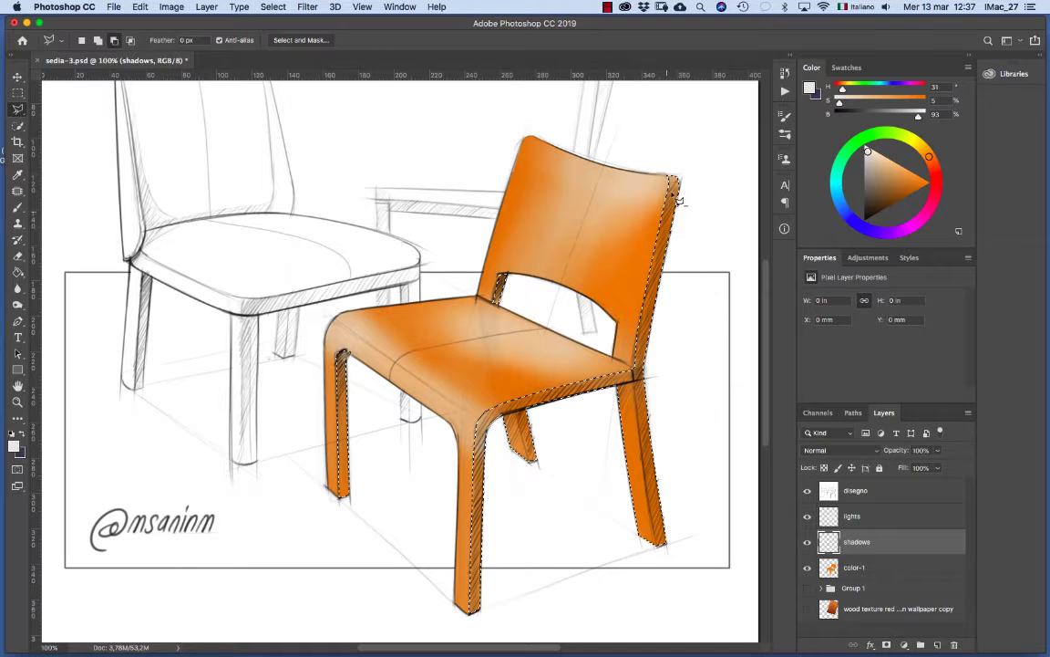
- Save the current selection of the chair's side faces as a new channel named shadows
{"action": "left_click", "coordinate": [273, 6]}
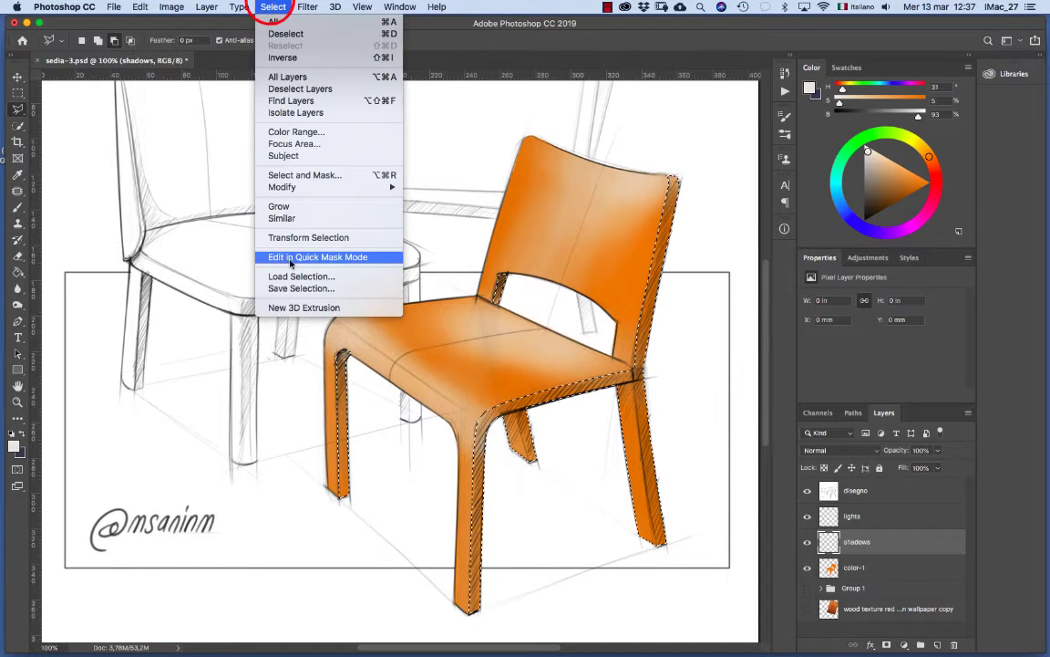
{"action": "left_click", "coordinate": [290, 288]}
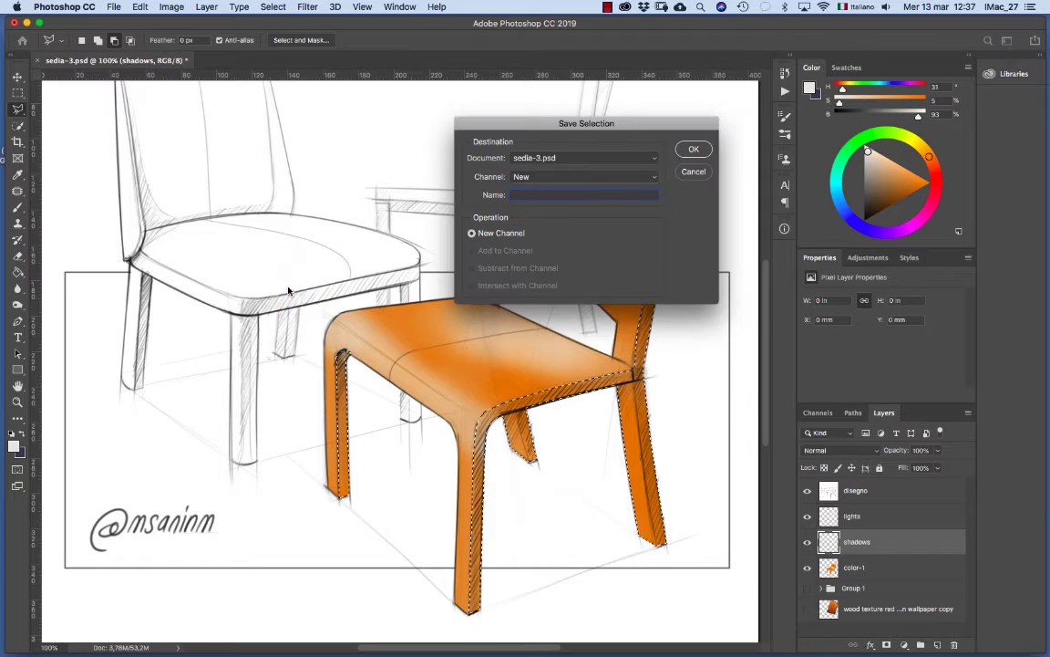
{"action": "type", "text": "shadows"}
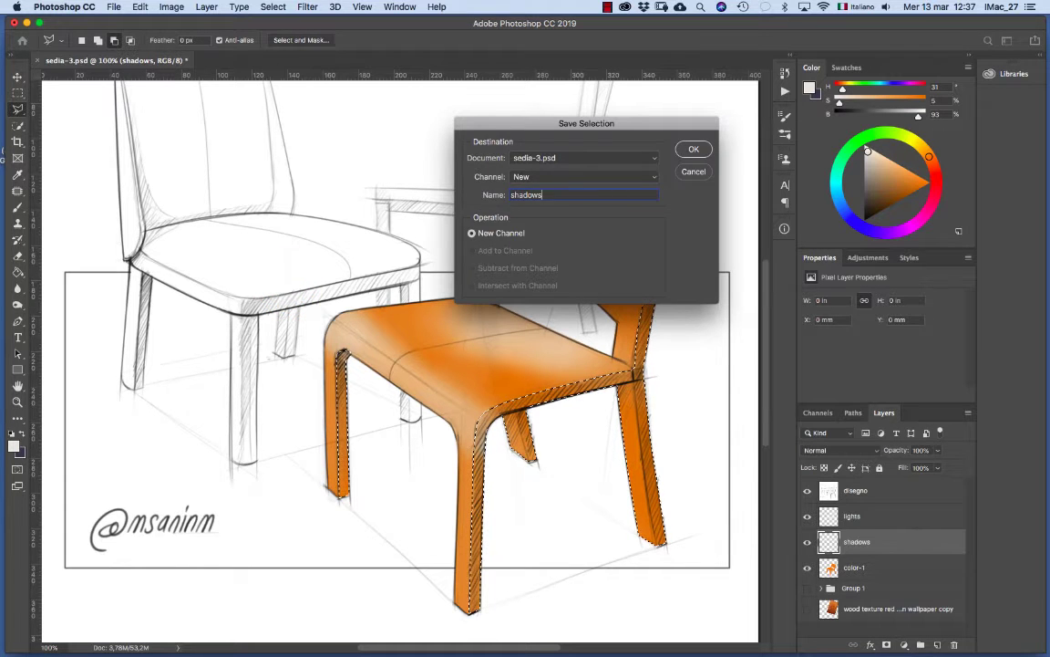
{"action": "key", "text": "Return"}
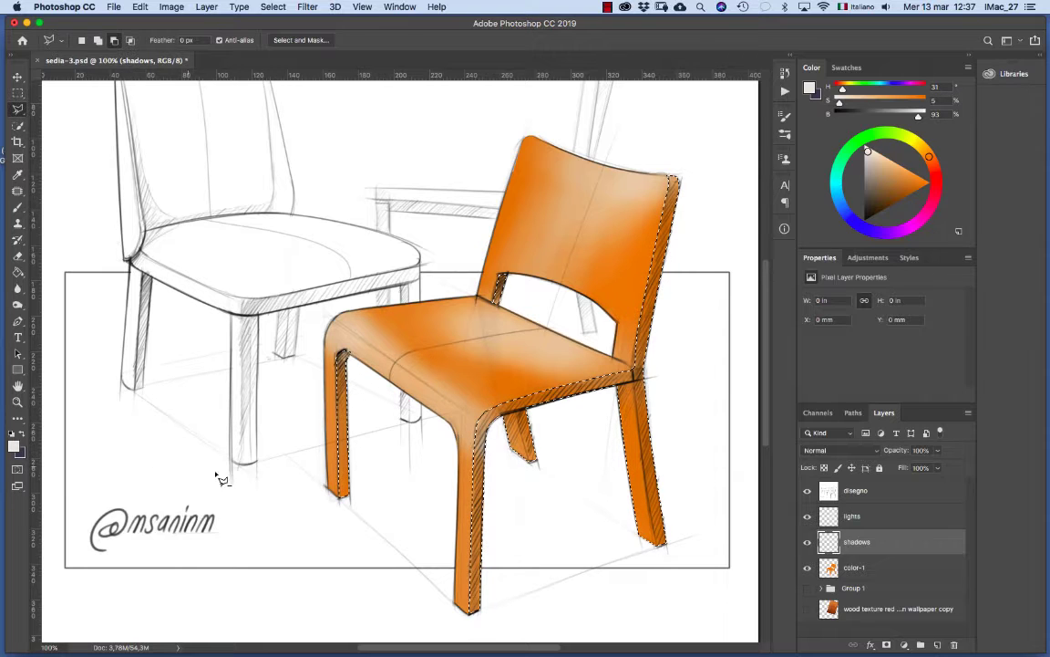
- Sample the chair's orange and darken the foreground colour to the brown 8b4b06 for painting shadows
{"action": "key", "text": "i"}
{"action": "left_click", "coordinate": [515, 380]}
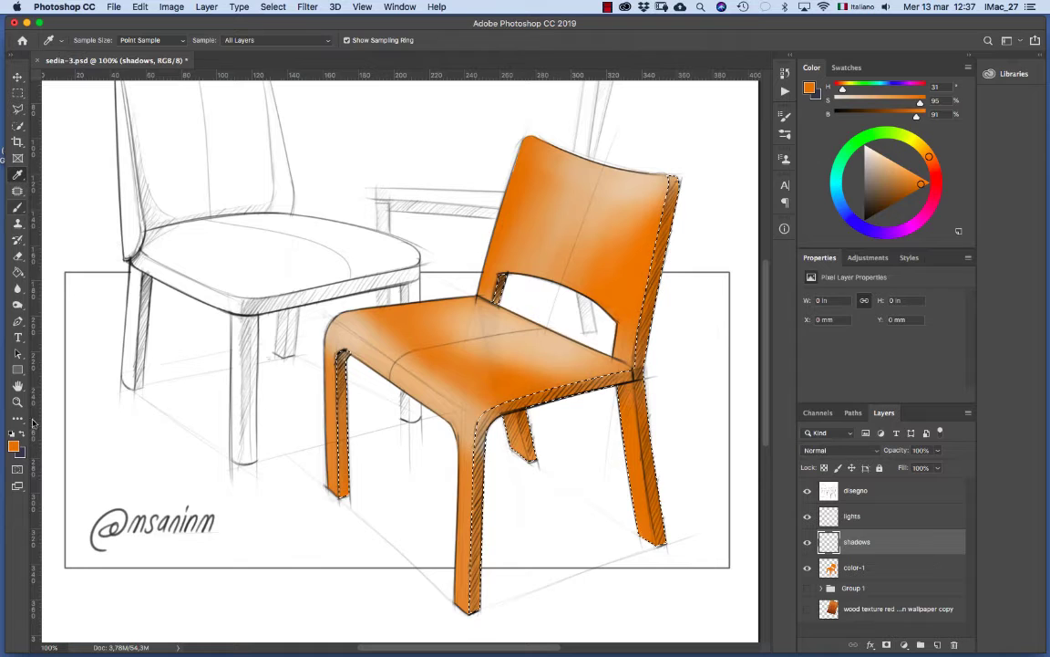
{"action": "left_click", "coordinate": [14, 444]}
{"action": "left_click", "coordinate": [240, 191]}
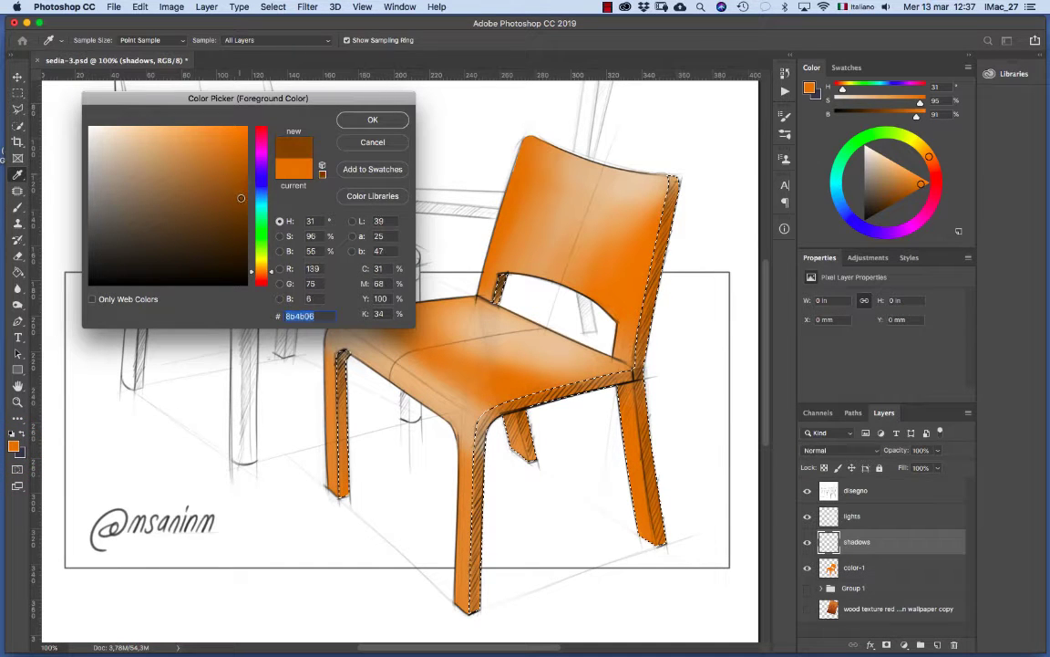
{"action": "left_click", "coordinate": [347, 122]}
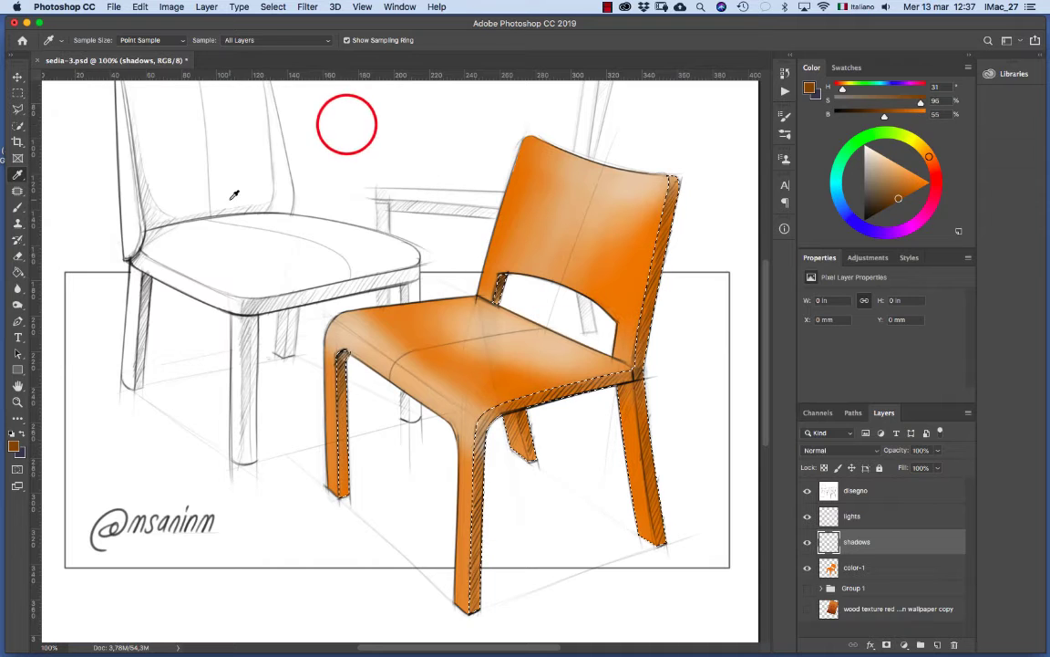
- Reduce the Brush size to 54 px and shade the backrest's thin side edge and the right rear leg on the shadows layer
{"action": "key", "text": "b"}
{"action": "key", "text": "ctrl+alt+space"}
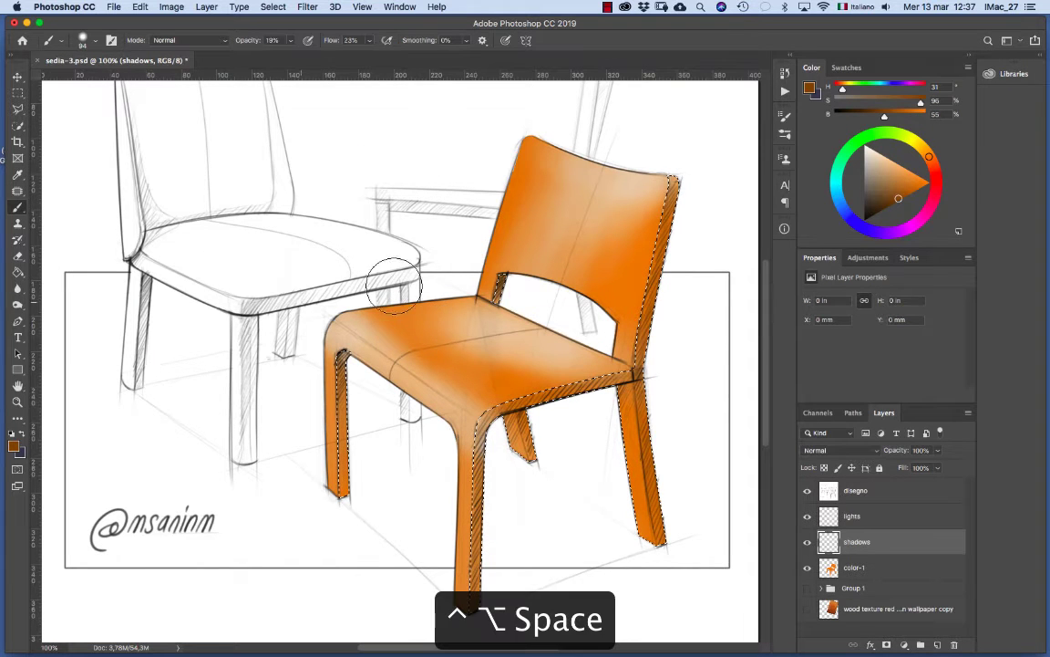
{"action": "left_click_drag", "start_coordinate": [401, 278], "coordinate": [387, 280]}
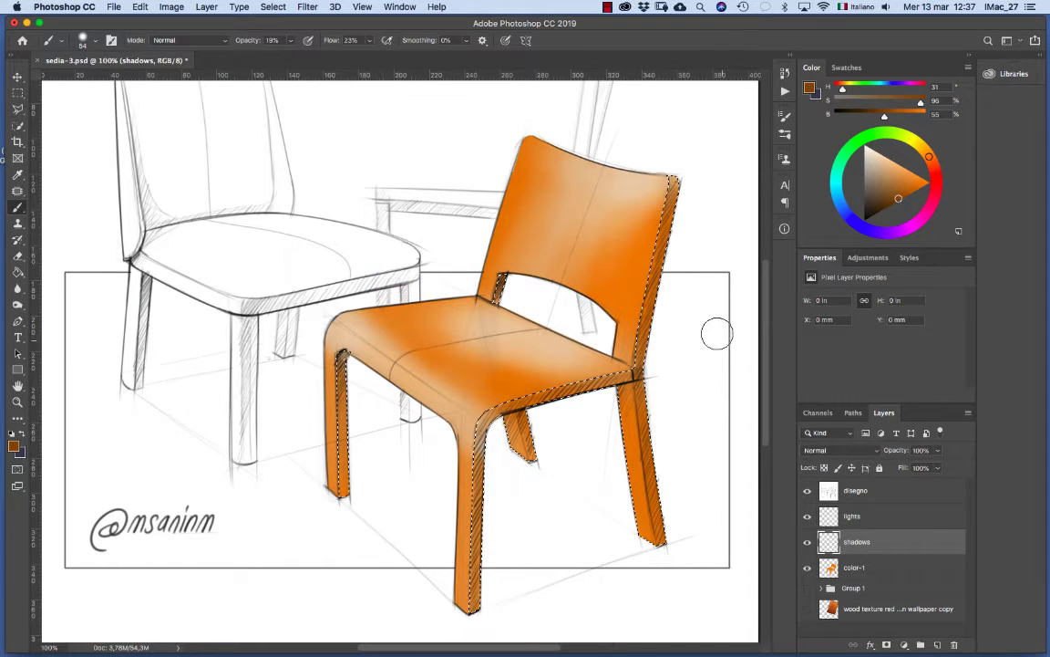
{"action": "mouse_move", "coordinate": [671, 177]}
{"action": "left_mouse_down"}
{"action": "mouse_move", "coordinate": [675, 246]}
{"action": "mouse_move", "coordinate": [656, 282]}
{"action": "mouse_move", "coordinate": [645, 370]}
{"action": "mouse_move", "coordinate": [664, 408]}
{"action": "mouse_move", "coordinate": [677, 511]}
{"action": "left_mouse_up"}
{"action": "mouse_move", "coordinate": [660, 445]}
{"action": "left_mouse_down"}
{"action": "mouse_move", "coordinate": [663, 558]}
{"action": "mouse_move", "coordinate": [674, 567]}
{"action": "left_mouse_up"}
- Brush brown shading along the seat's side edge and onto the inner side of the backrest opening
{"action": "mouse_move", "coordinate": [478, 424]}
{"action": "left_mouse_down"}
{"action": "mouse_move", "coordinate": [488, 452]}
{"action": "mouse_move", "coordinate": [484, 444]}
{"action": "mouse_move", "coordinate": [476, 604]}
{"action": "mouse_move", "coordinate": [481, 495]}
{"action": "mouse_move", "coordinate": [507, 415]}
{"action": "left_mouse_up"}
{"action": "left_click_drag", "start_coordinate": [516, 410], "coordinate": [554, 396]}
{"action": "mouse_move", "coordinate": [562, 393]}
{"action": "left_mouse_down"}
{"action": "mouse_move", "coordinate": [634, 374]}
{"action": "mouse_move", "coordinate": [655, 381]}
{"action": "mouse_move", "coordinate": [492, 425]}
{"action": "left_mouse_up"}
{"action": "left_click_drag", "start_coordinate": [625, 384], "coordinate": [523, 416]}
{"action": "left_click_drag", "start_coordinate": [504, 283], "coordinate": [496, 302]}
{"action": "left_click_drag", "start_coordinate": [501, 277], "coordinate": [495, 300]}
{"action": "left_click_drag", "start_coordinate": [507, 274], "coordinate": [499, 297]}
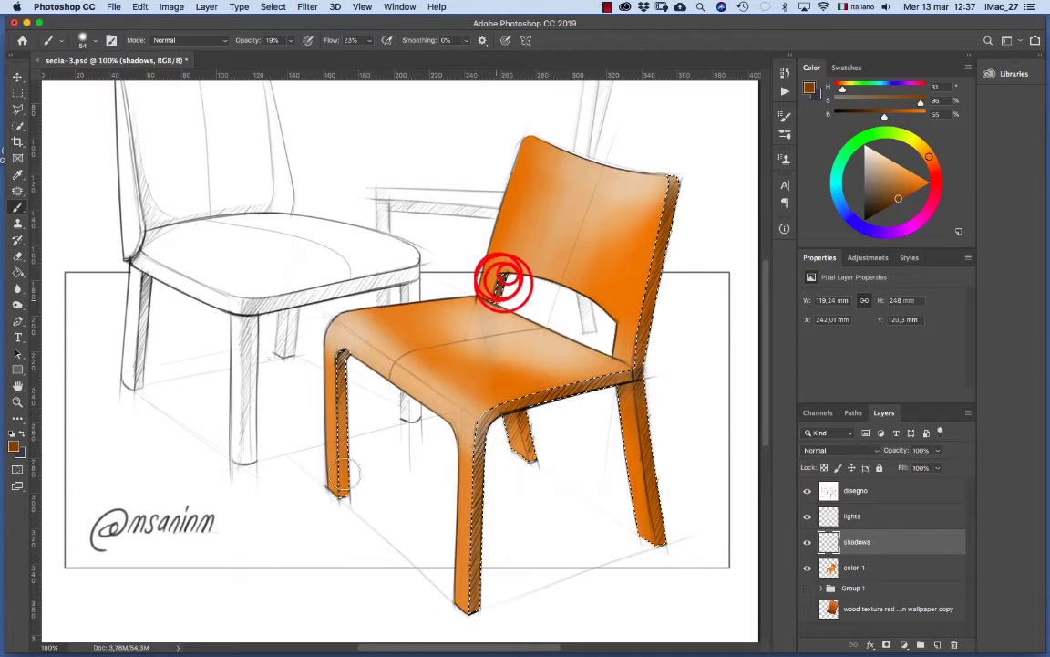
- Paint brown shading down the upper inner side of the left front leg
{"action": "left_click_drag", "start_coordinate": [344, 353], "coordinate": [343, 379]}
{"action": "left_click_drag", "start_coordinate": [341, 349], "coordinate": [341, 418]}
{"action": "mouse_move", "coordinate": [347, 364]}
{"action": "left_mouse_down"}
{"action": "mouse_move", "coordinate": [355, 462]}
{"action": "mouse_move", "coordinate": [354, 336]}
{"action": "mouse_move", "coordinate": [347, 397]}
{"action": "left_mouse_up"}
{"action": "left_click_drag", "start_coordinate": [345, 350], "coordinate": [345, 398]}
{"action": "left_click_drag", "start_coordinate": [346, 368], "coordinate": [344, 406]}
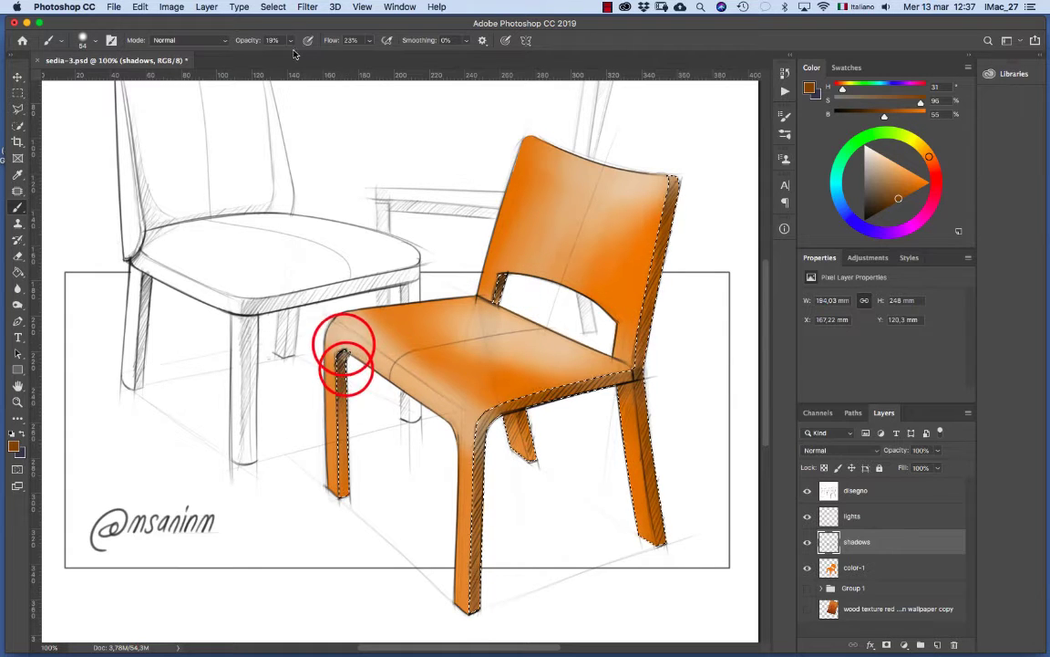
- Raise the brush opacity to about 45% and darken the upper inner side of the left front leg
{"action": "left_click_drag", "start_coordinate": [291, 40], "coordinate": [291, 56]}
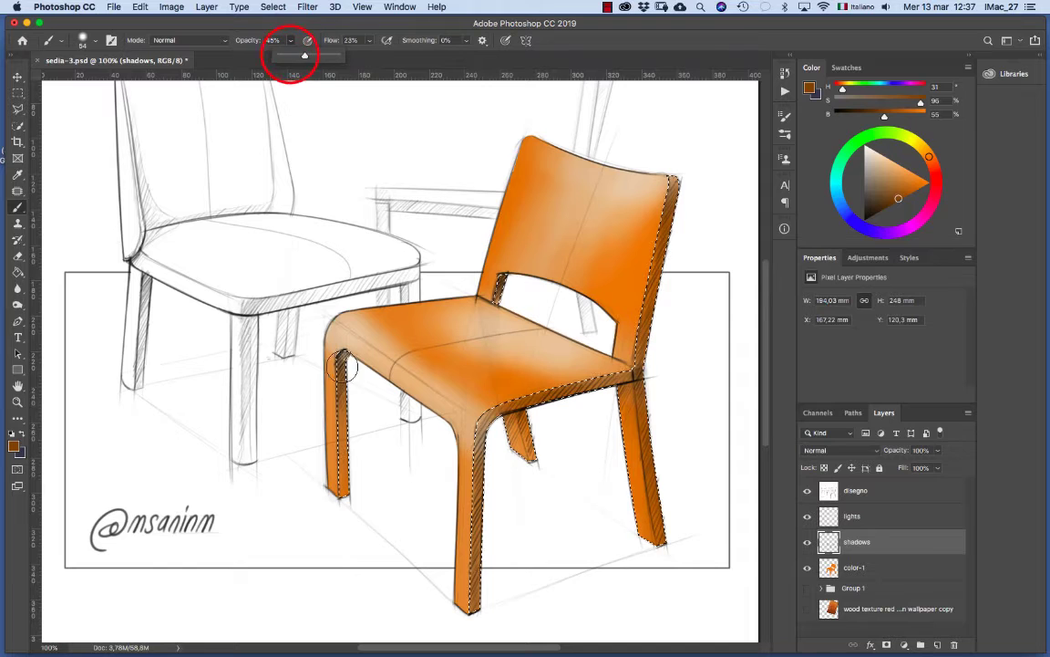
{"action": "left_click", "coordinate": [342, 362]}
{"action": "left_click_drag", "start_coordinate": [343, 354], "coordinate": [347, 425]}
{"action": "mouse_move", "coordinate": [345, 353]}
{"action": "left_mouse_down"}
{"action": "mouse_move", "coordinate": [342, 428]}
{"action": "mouse_move", "coordinate": [341, 355]}
{"action": "mouse_move", "coordinate": [350, 397]}
{"action": "left_mouse_up"}
{"action": "left_click_drag", "start_coordinate": [351, 356], "coordinate": [359, 416]}
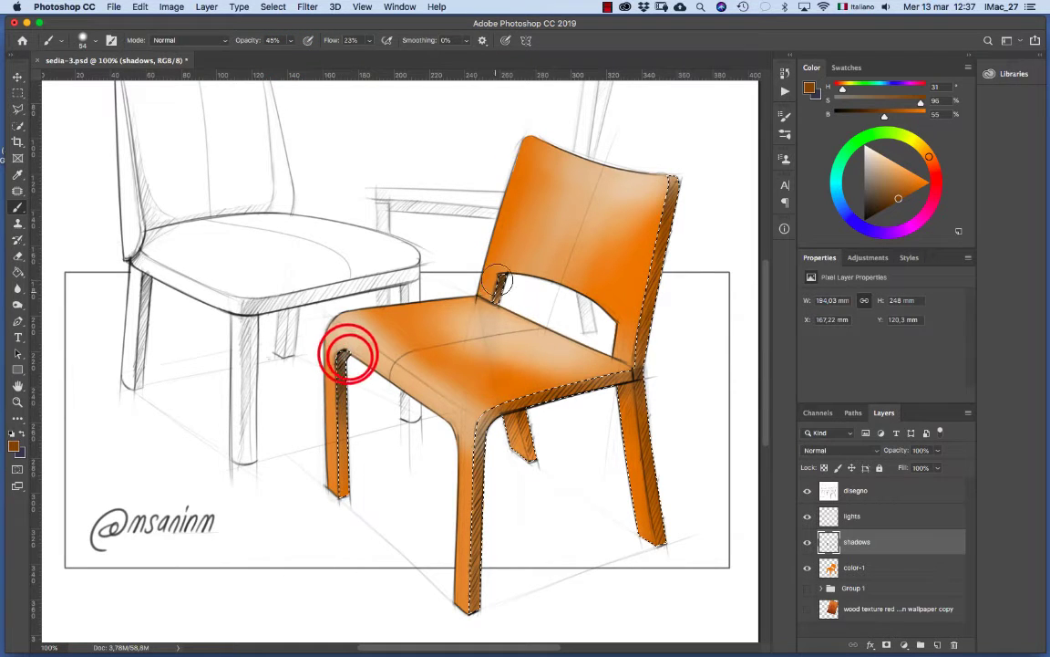
- Deepen the shading in the backrest opening, along the backrest's side edge and down the right rear leg's outer edge
{"action": "left_click_drag", "start_coordinate": [497, 274], "coordinate": [502, 296]}
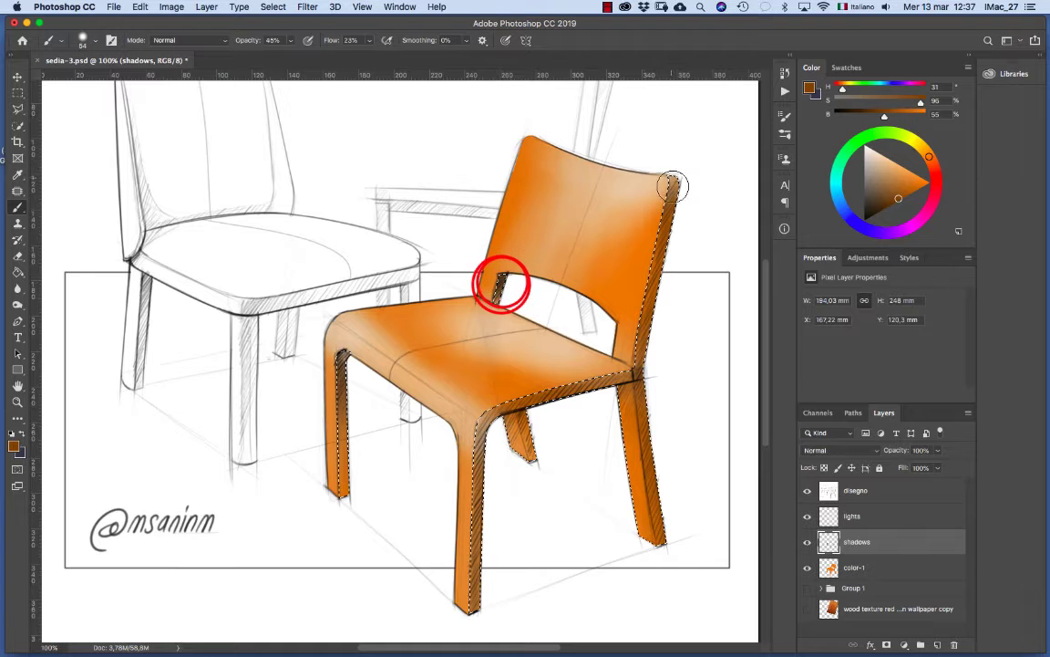
{"action": "left_click_drag", "start_coordinate": [673, 212], "coordinate": [641, 375]}
{"action": "left_click_drag", "start_coordinate": [647, 435], "coordinate": [655, 512]}
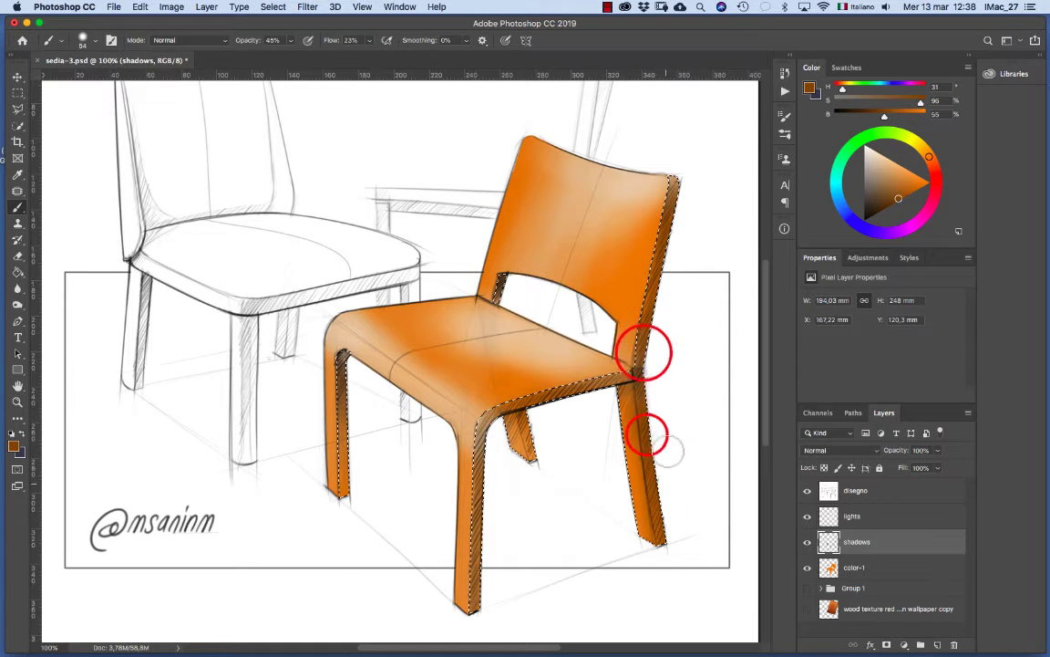
{"action": "left_click_drag", "start_coordinate": [655, 459], "coordinate": [668, 551]}
{"action": "left_click_drag", "start_coordinate": [659, 505], "coordinate": [664, 536]}
- Reduce the brush size to 23 px and darken the upper part of the right rear leg just below the seat
{"action": "key", "text": "super+space"}
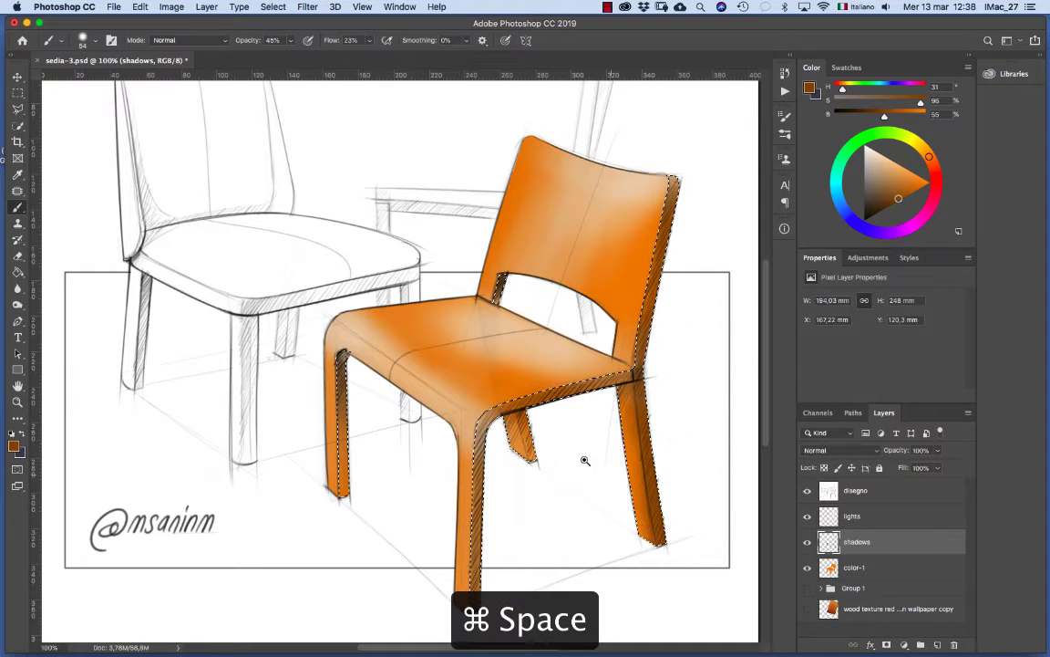
{"action": "left_click", "coordinate": [583, 476]}
{"action": "mouse_move", "coordinate": [583, 474]}
{"action": "left_mouse_down"}
{"action": "mouse_move", "coordinate": [593, 463]}
{"action": "mouse_move", "coordinate": [582, 462]}
{"action": "left_mouse_up"}
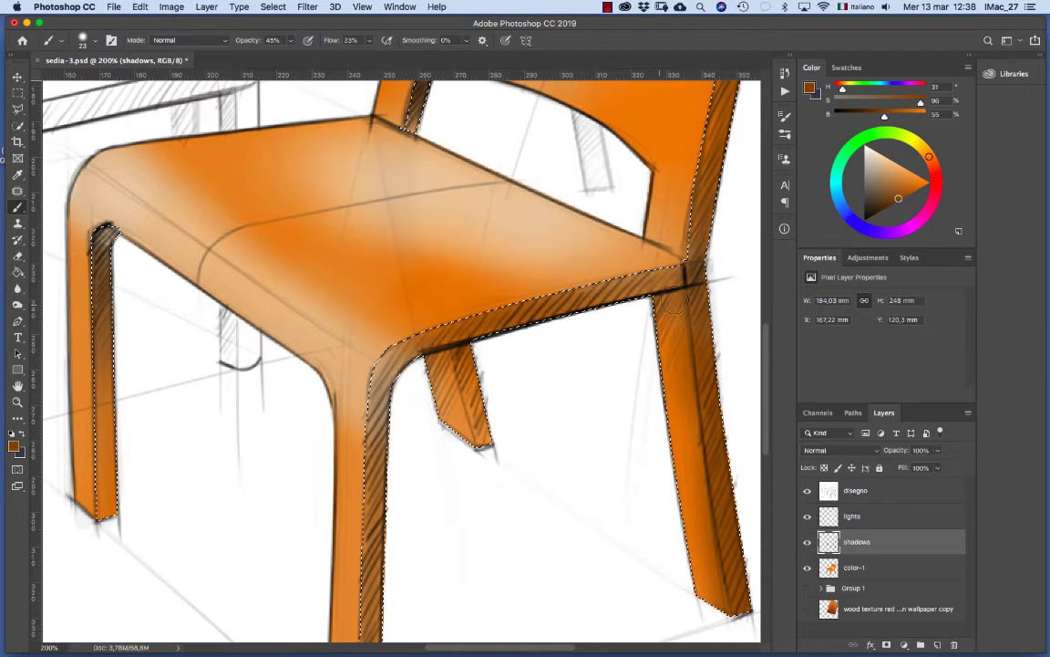
{"action": "mouse_move", "coordinate": [691, 306]}
{"action": "left_mouse_down"}
{"action": "mouse_move", "coordinate": [710, 601]}
{"action": "mouse_move", "coordinate": [681, 354]}
{"action": "left_mouse_up"}
{"action": "mouse_move", "coordinate": [660, 294]}
{"action": "left_mouse_down"}
{"action": "mouse_move", "coordinate": [691, 423]}
{"action": "mouse_move", "coordinate": [664, 261]}
{"action": "mouse_move", "coordinate": [717, 510]}
{"action": "left_mouse_up"}
{"action": "left_click_drag", "start_coordinate": [701, 323], "coordinate": [720, 456]}
{"action": "left_click_drag", "start_coordinate": [699, 377], "coordinate": [717, 465]}
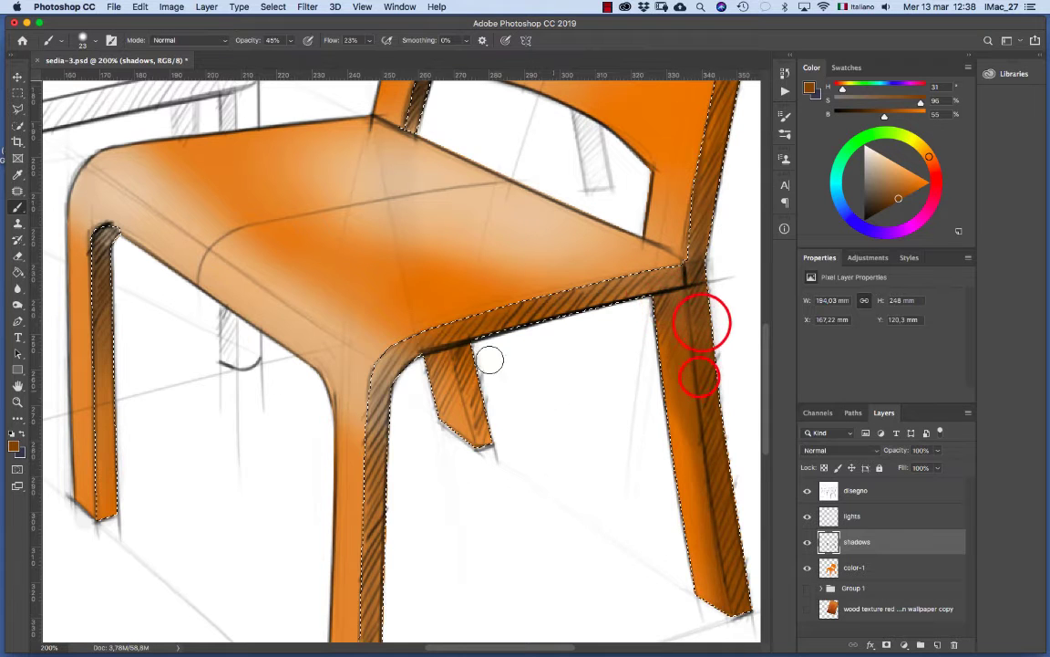
- Shade the far rear leg beneath the seat and darken the side of the nearest leg's curved corner
{"action": "left_click_drag", "start_coordinate": [467, 348], "coordinate": [486, 451]}
{"action": "mouse_move", "coordinate": [475, 347]}
{"action": "left_mouse_down"}
{"action": "mouse_move", "coordinate": [492, 473]}
{"action": "mouse_move", "coordinate": [483, 460]}
{"action": "left_mouse_up"}
{"action": "mouse_move", "coordinate": [459, 379]}
{"action": "left_mouse_down"}
{"action": "mouse_move", "coordinate": [489, 473]}
{"action": "mouse_move", "coordinate": [479, 447]}
{"action": "left_mouse_up"}
{"action": "left_click_drag", "start_coordinate": [445, 369], "coordinate": [476, 443]}
{"action": "mouse_move", "coordinate": [457, 368]}
{"action": "left_mouse_down"}
{"action": "mouse_move", "coordinate": [467, 428]}
{"action": "mouse_move", "coordinate": [444, 416]}
{"action": "left_mouse_up"}
{"action": "mouse_move", "coordinate": [443, 357]}
{"action": "left_mouse_down"}
{"action": "mouse_move", "coordinate": [493, 463]}
{"action": "mouse_move", "coordinate": [475, 325]}
{"action": "mouse_move", "coordinate": [463, 419]}
{"action": "left_mouse_up"}
{"action": "left_click_drag", "start_coordinate": [473, 343], "coordinate": [476, 427]}
{"action": "mouse_move", "coordinate": [427, 336]}
{"action": "left_mouse_down"}
{"action": "mouse_move", "coordinate": [410, 378]}
{"action": "mouse_move", "coordinate": [377, 381]}
{"action": "mouse_move", "coordinate": [394, 360]}
{"action": "mouse_move", "coordinate": [367, 405]}
{"action": "mouse_move", "coordinate": [385, 355]}
{"action": "mouse_move", "coordinate": [366, 397]}
{"action": "left_mouse_up"}
{"action": "left_click_drag", "start_coordinate": [381, 350], "coordinate": [368, 398]}
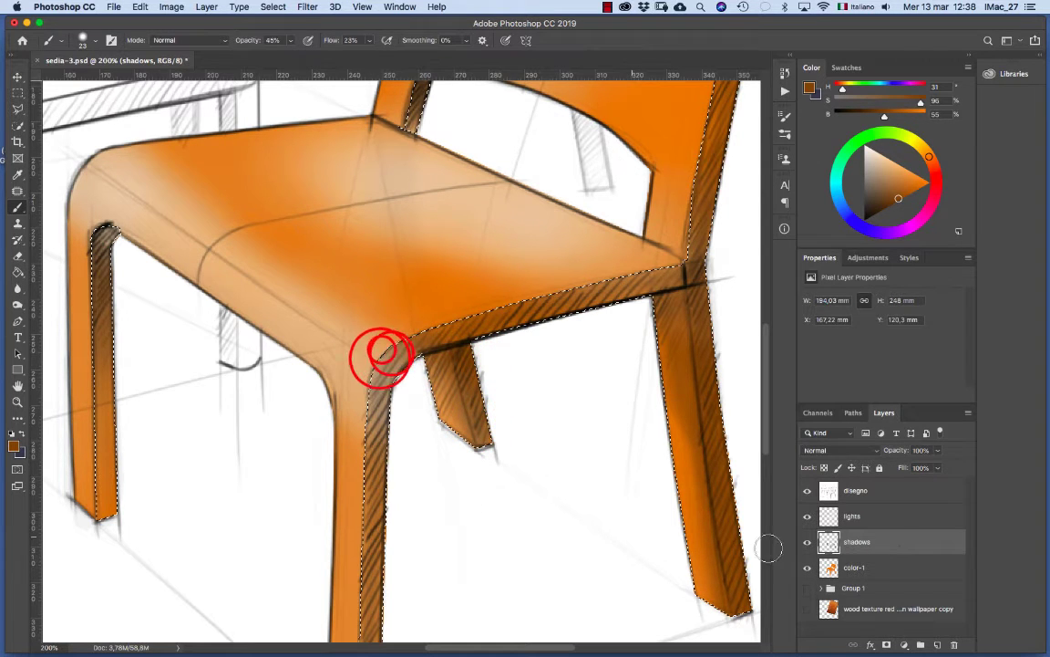
- Delete the highlight paint inside the selected side faces from the lights layer and clear the selection
{"action": "left_click", "coordinate": [875, 517]}
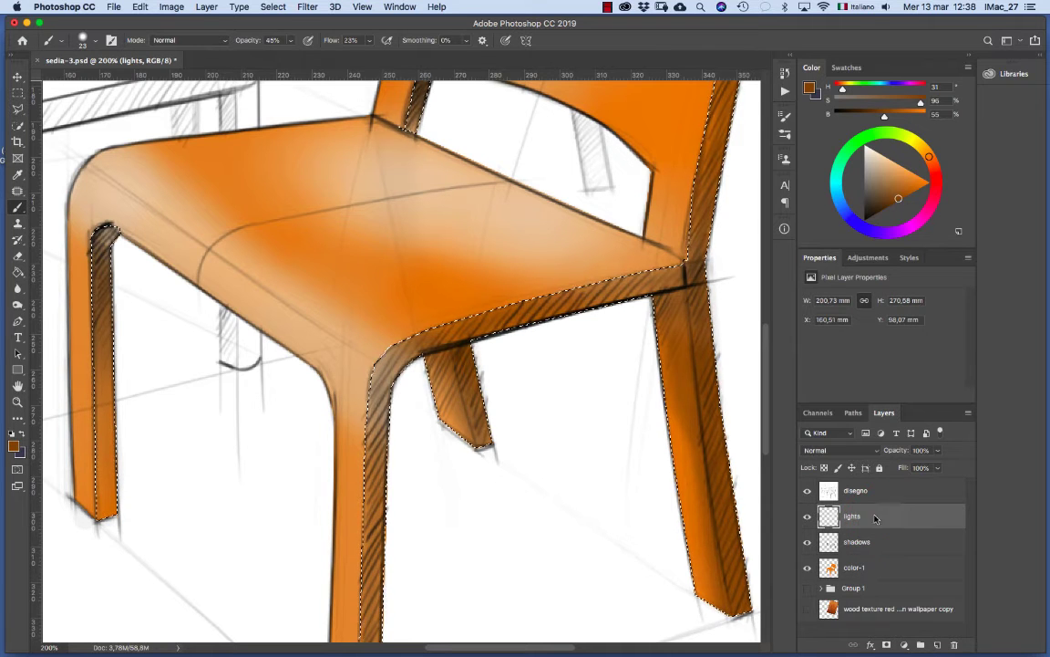
{"action": "key", "text": "Delete"}
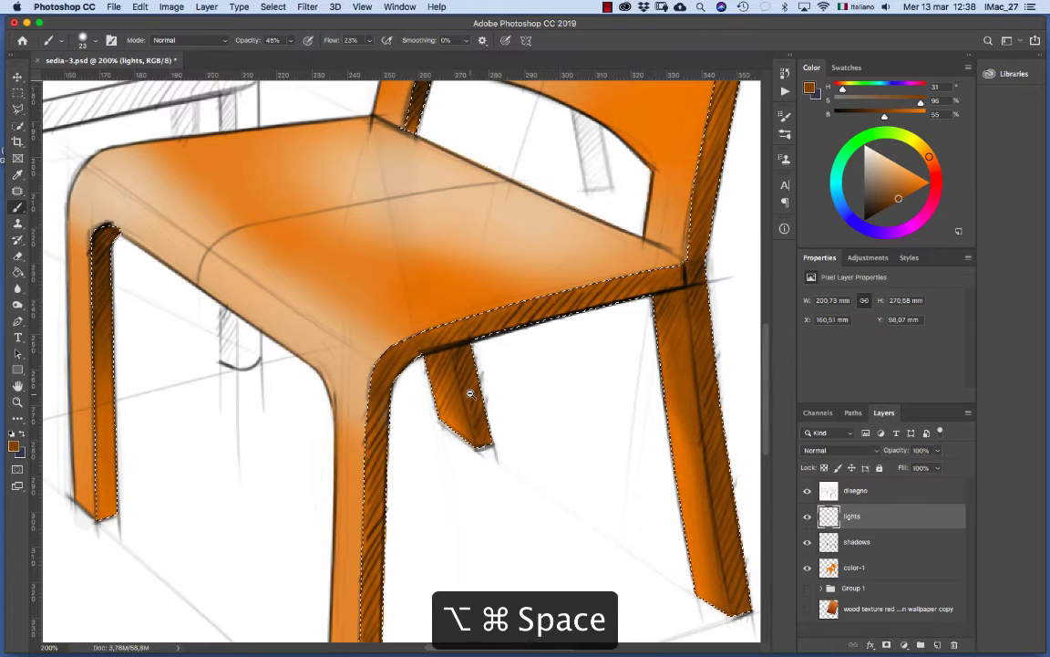
{"action": "left_click", "coordinate": [470, 390], "text": "alt+super"}
{"action": "key", "text": "super+d"}
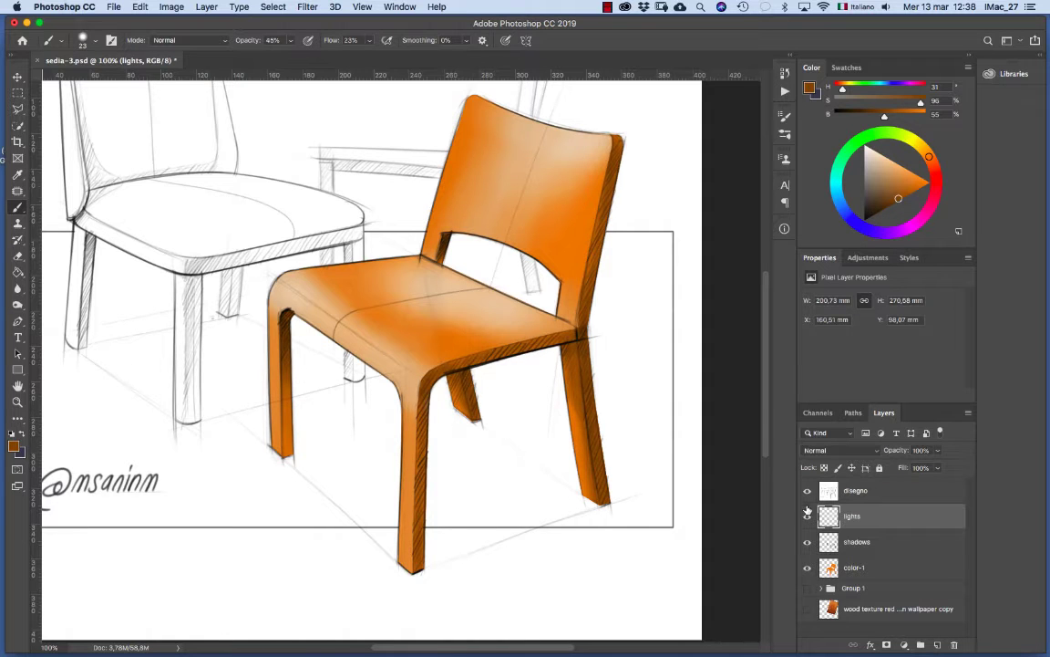
- Compare the chair with the lights, shadows and disegno layers hidden and shown, and check the disegno layer's blend mode
{"action": "left_click", "coordinate": [807, 517]}
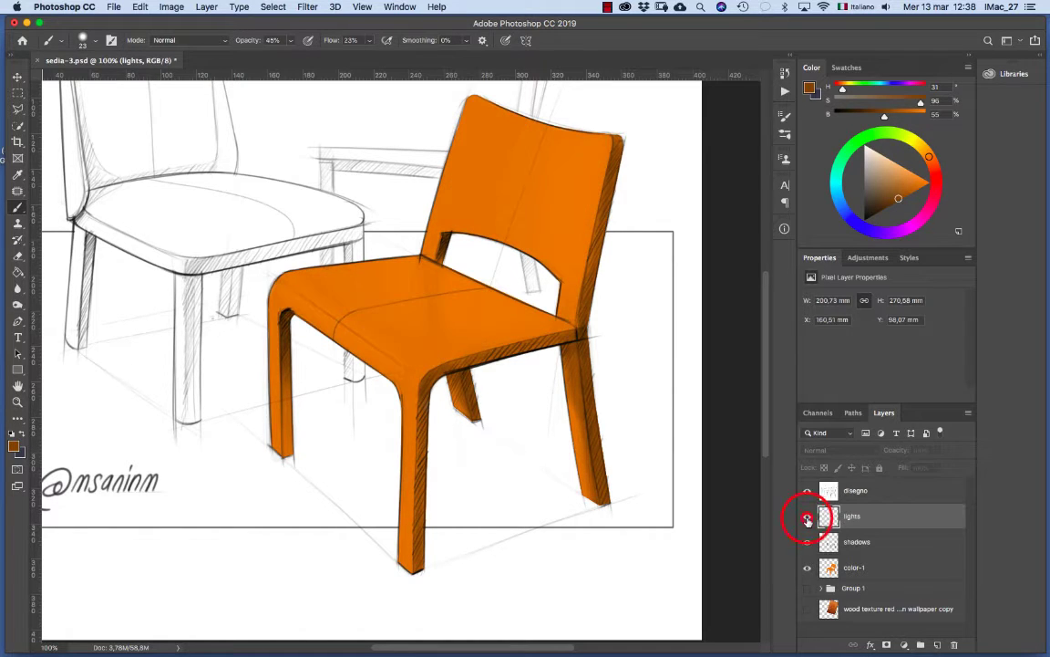
{"action": "left_click", "coordinate": [807, 517]}
{"action": "left_click", "coordinate": [807, 544]}
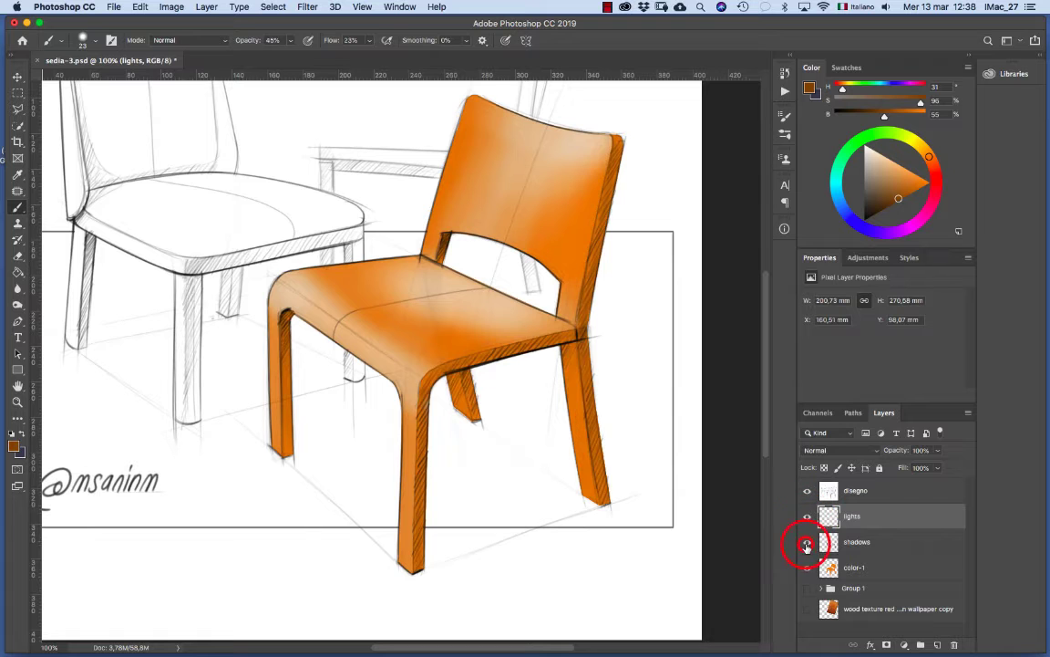
{"action": "left_click", "coordinate": [807, 545]}
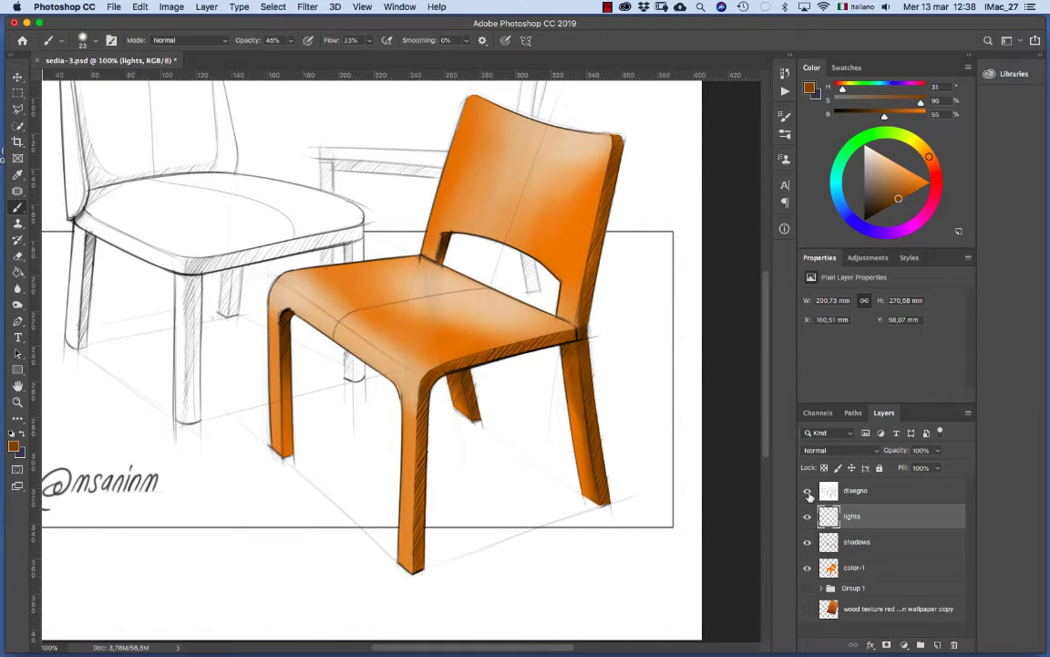
{"action": "left_click", "coordinate": [808, 492]}
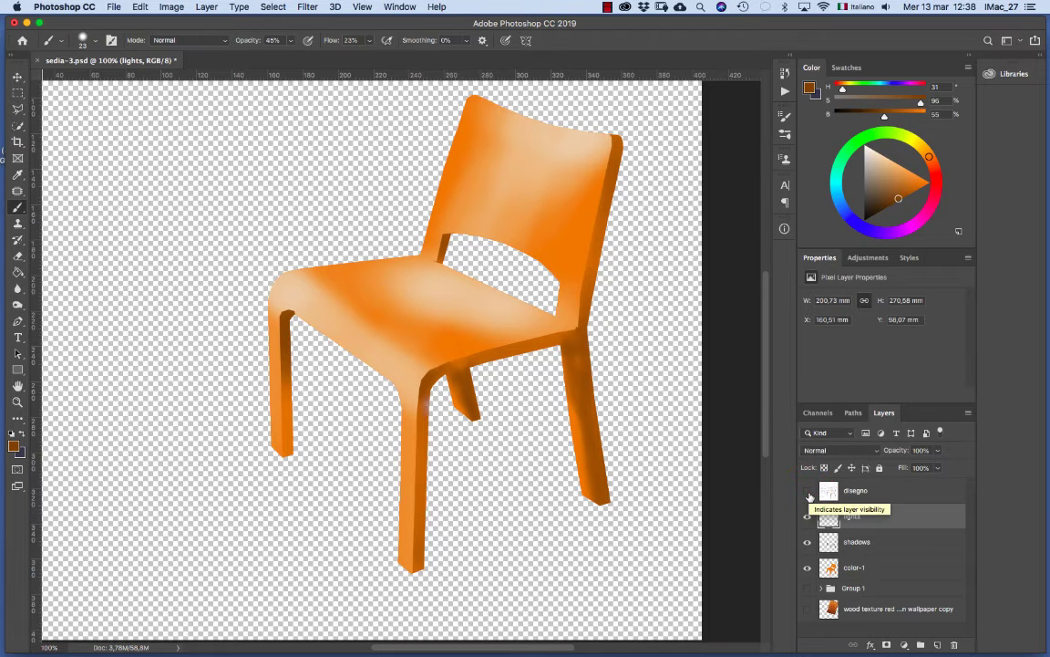
{"action": "left_click", "coordinate": [808, 493]}
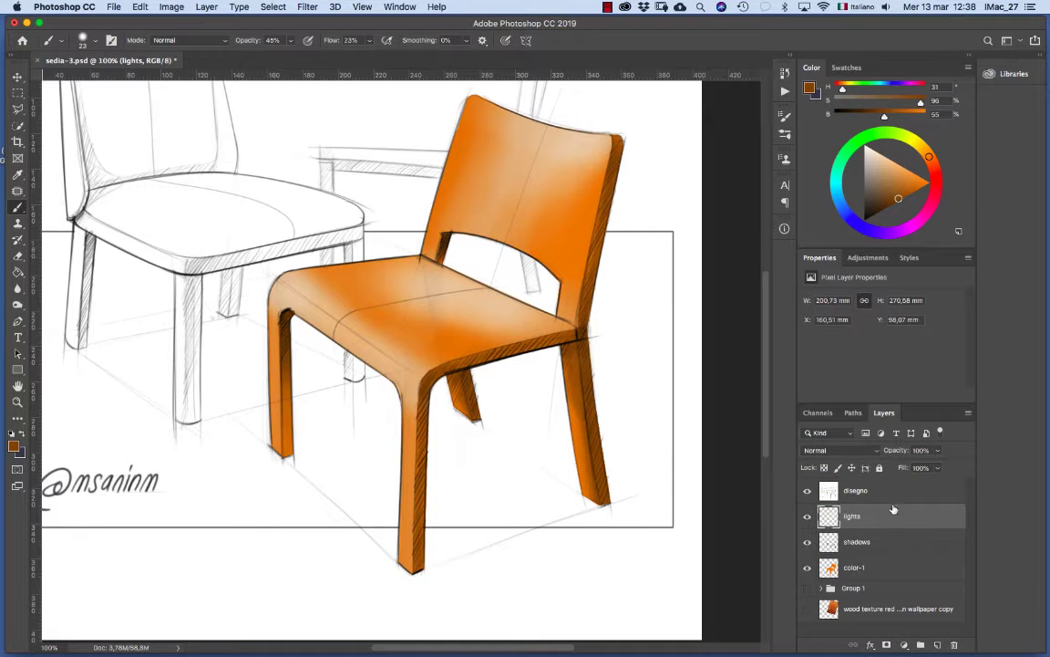
{"action": "left_click", "coordinate": [890, 497]}
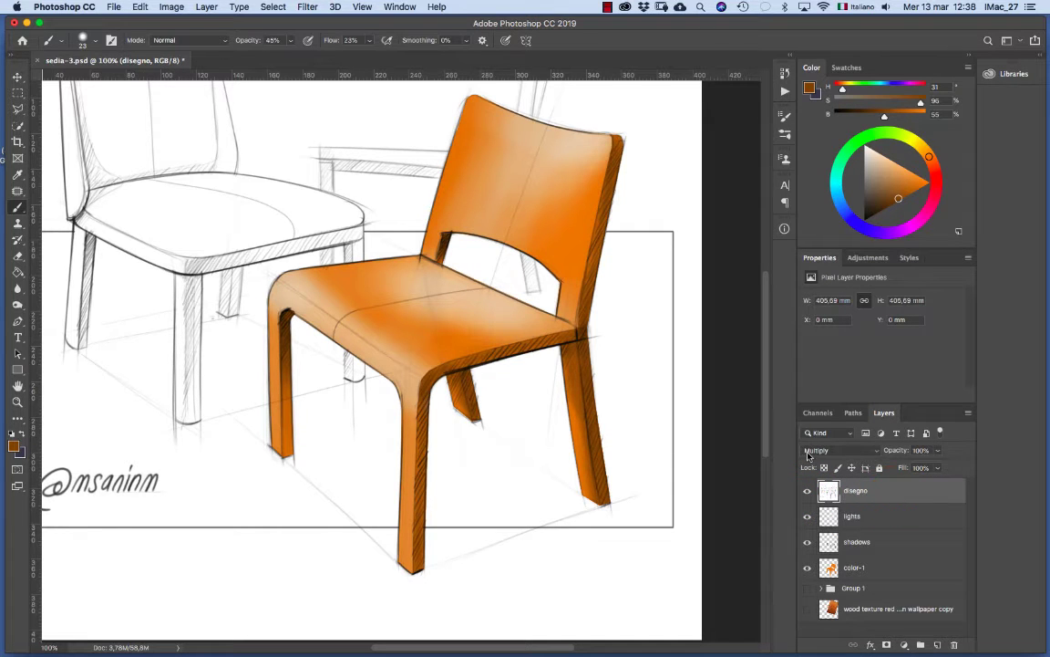
- Add a Hue/Saturation adjustment layer directly above the lights layer with the default layer settings
{"action": "left_click", "coordinate": [882, 517]}
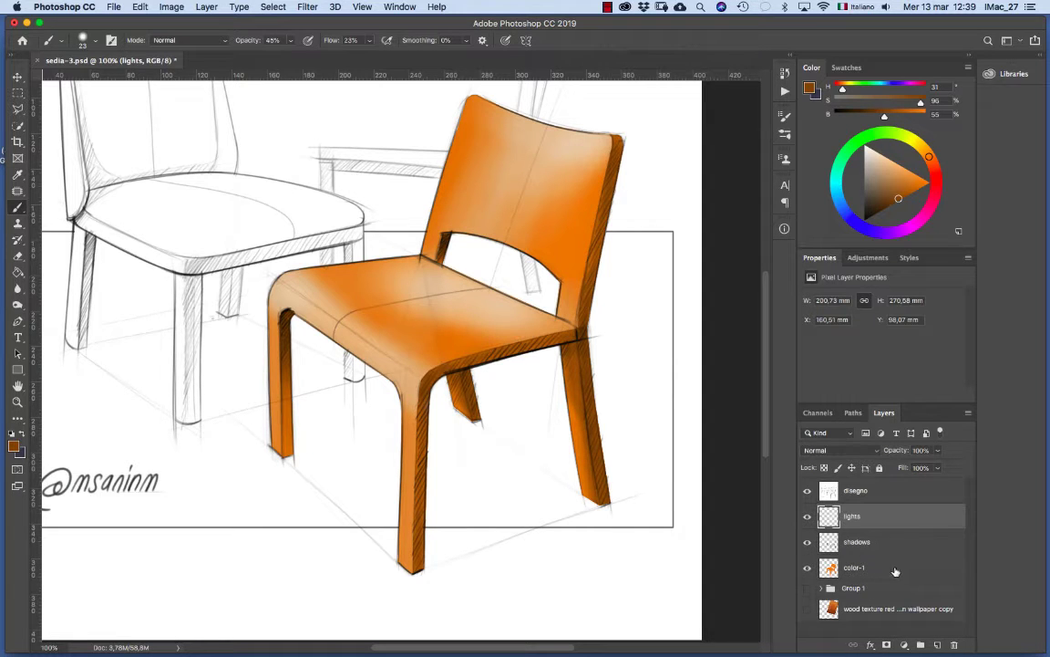
{"action": "left_click", "coordinate": [206, 7]}
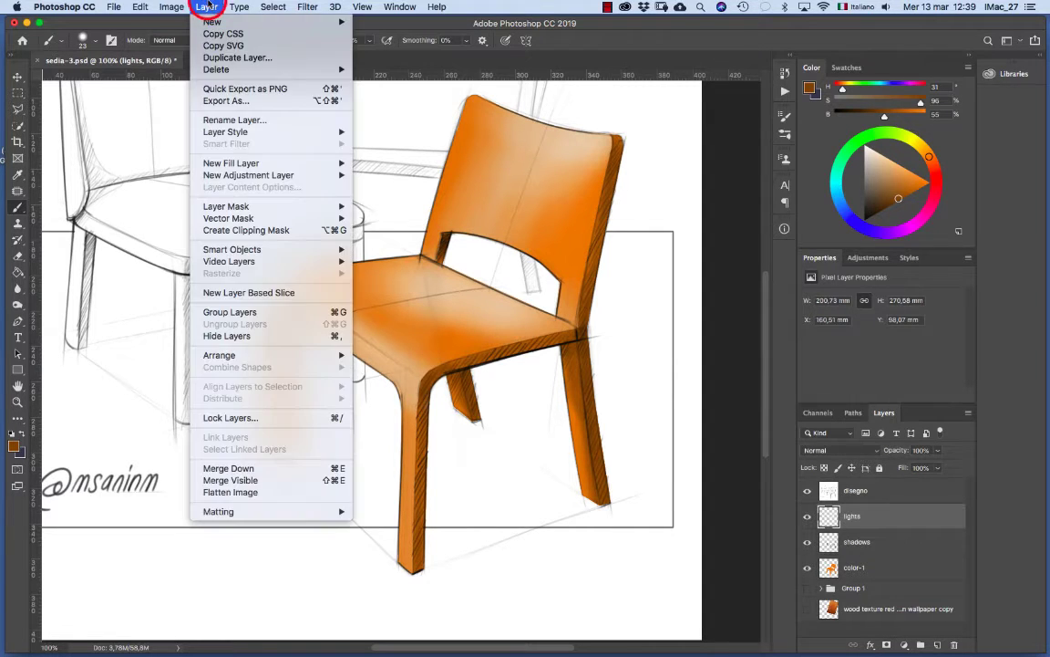
{"action": "mouse_move", "coordinate": [219, 178]}
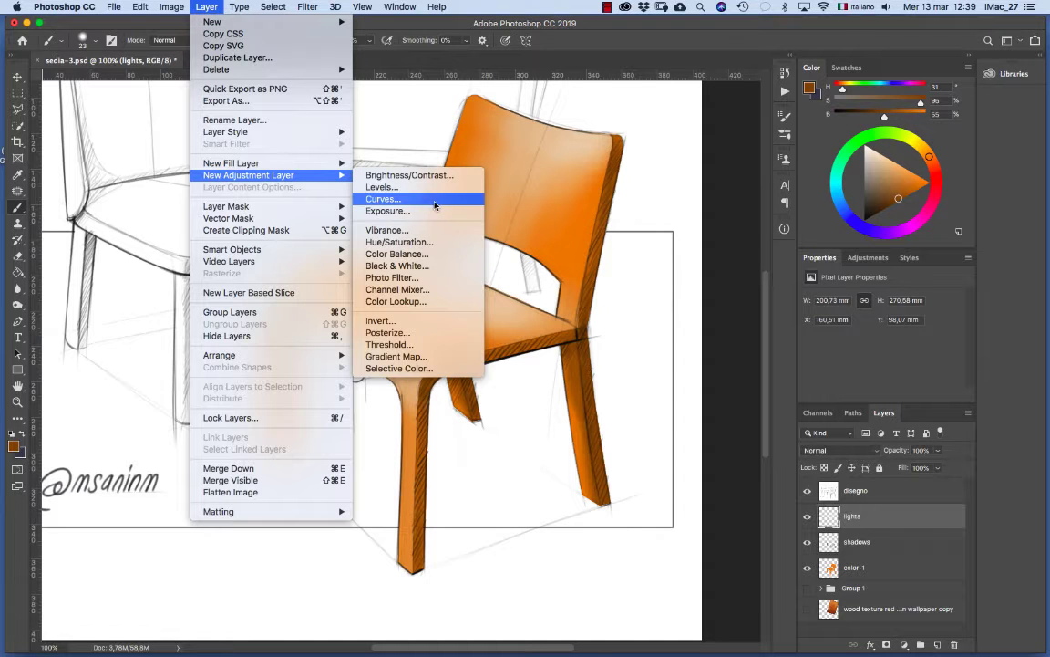
{"action": "left_click", "coordinate": [440, 241]}
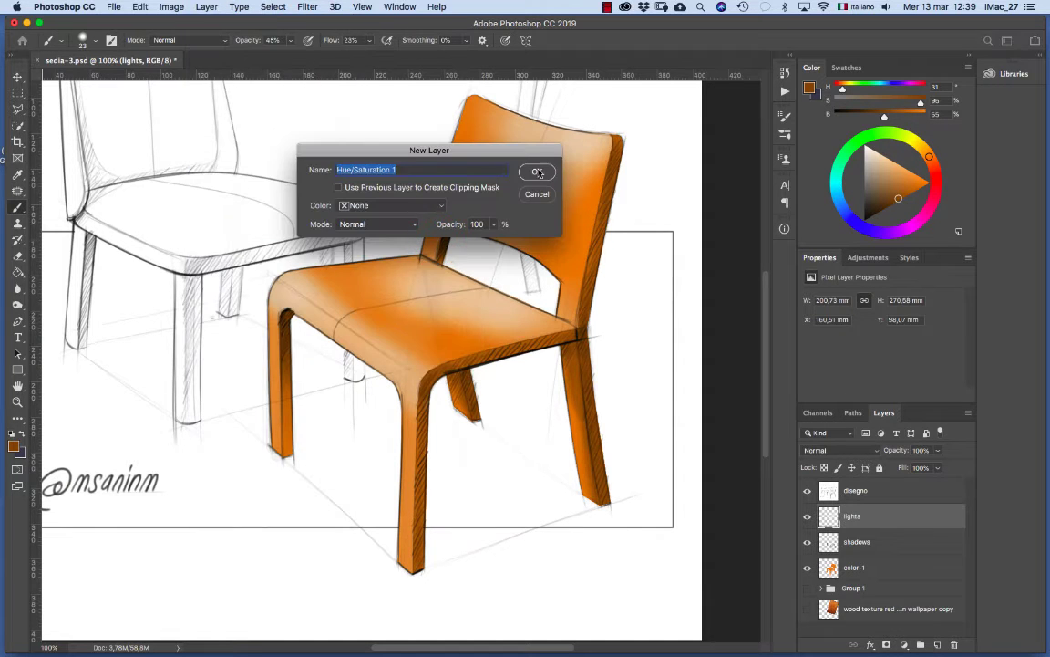
{"action": "left_click", "coordinate": [537, 171]}
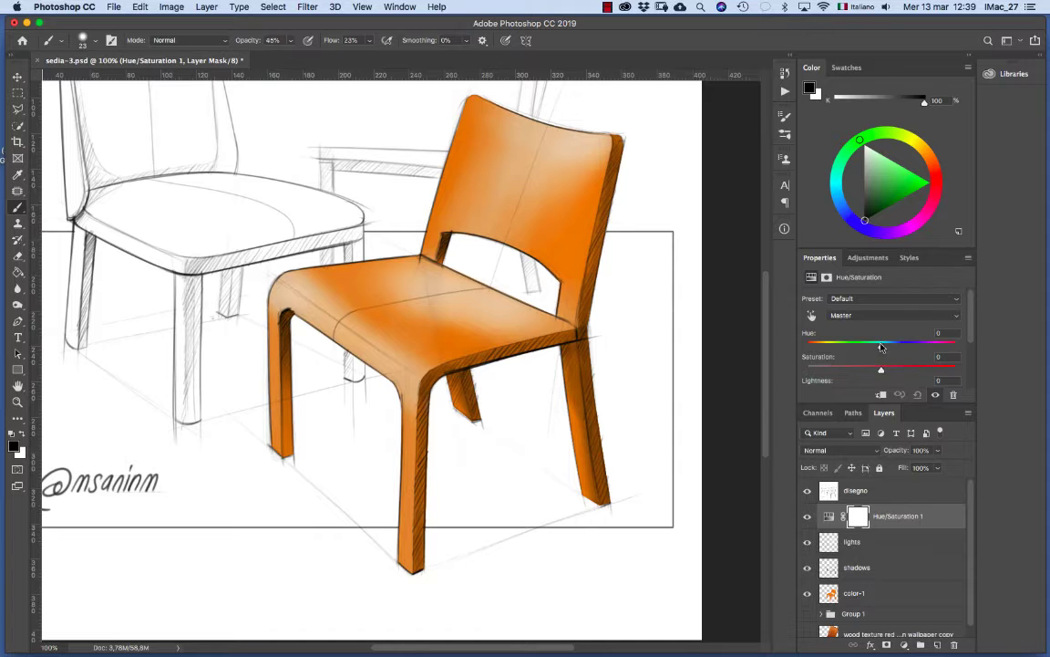
- Recolour the chair blue with the Hue/Saturation adjustment, using hue -149, saturation -27 and lightness -8
{"action": "left_click_drag", "start_coordinate": [881, 346], "coordinate": [852, 379]}
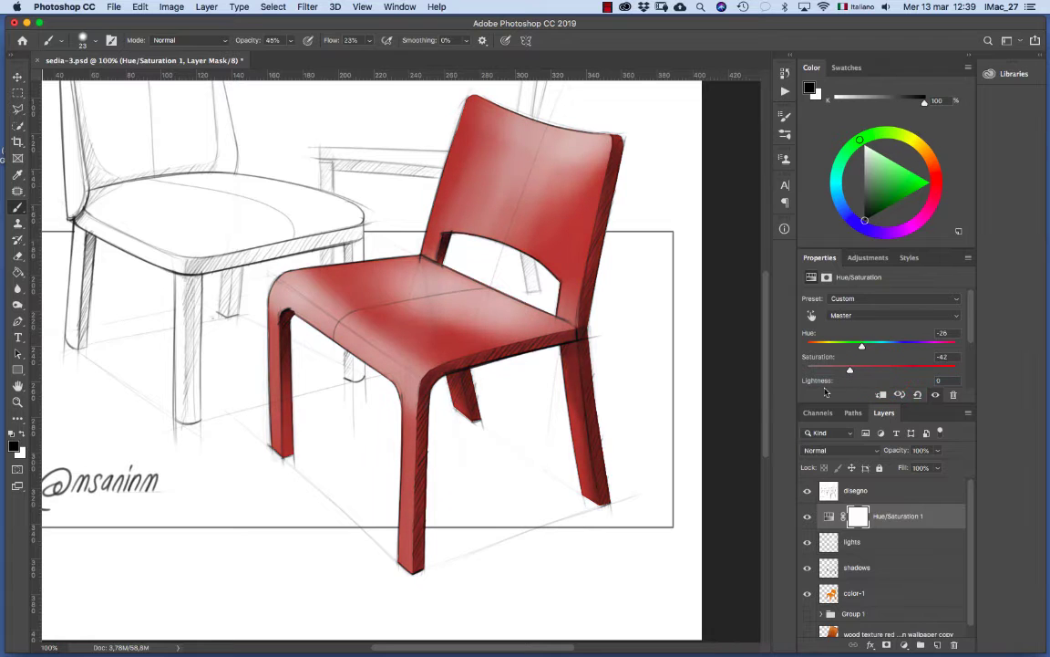
{"action": "left_click", "coordinate": [972, 335]}
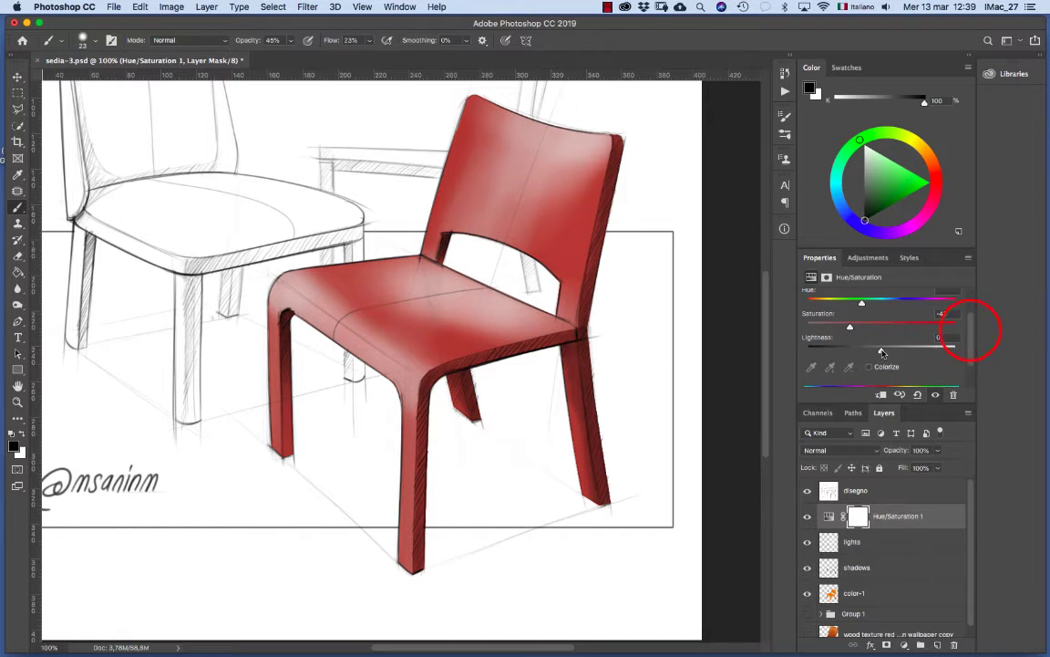
{"action": "mouse_move", "coordinate": [882, 352]}
{"action": "left_mouse_down"}
{"action": "mouse_move", "coordinate": [865, 352]}
{"action": "mouse_move", "coordinate": [903, 352]}
{"action": "mouse_move", "coordinate": [874, 360]}
{"action": "left_mouse_up"}
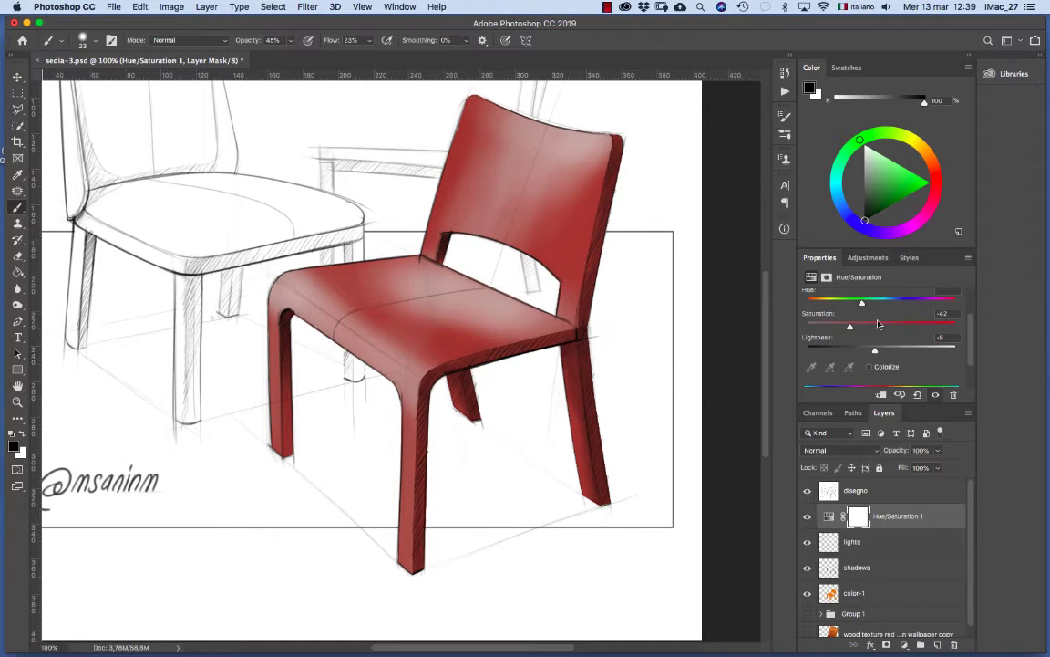
{"action": "left_click_drag", "start_coordinate": [873, 307], "coordinate": [860, 330]}
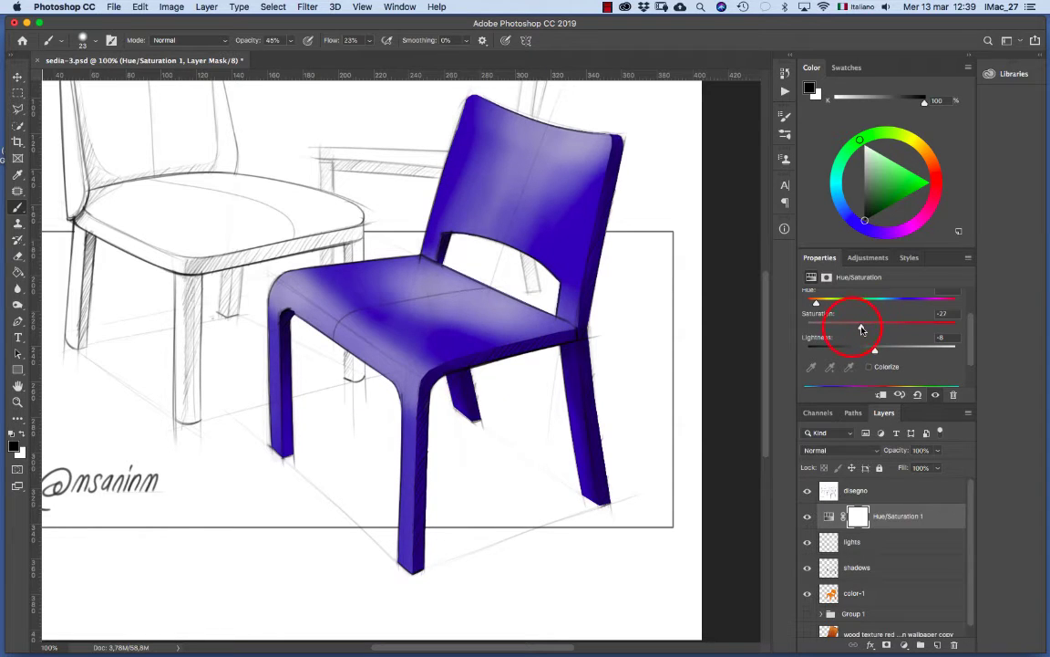
- Compare the chair with the Hue/Saturation adjustment hidden and shown, and look at the available export options
{"action": "left_click", "coordinate": [548, 303], "text": "alt"}
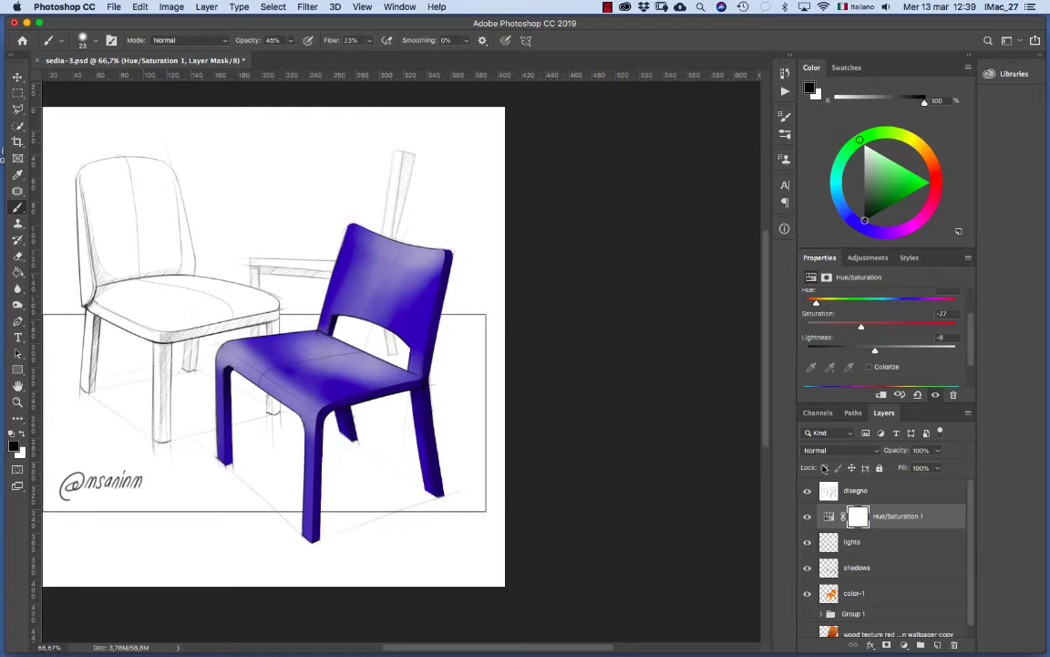
{"action": "left_click", "coordinate": [807, 518]}
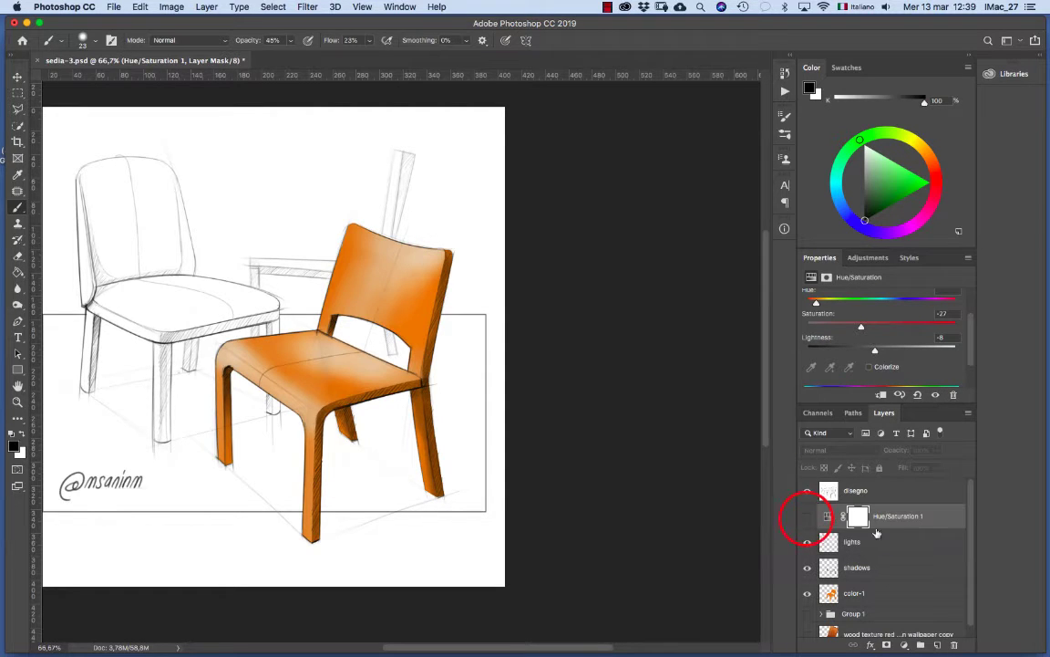
{"action": "left_click", "coordinate": [115, 7]}
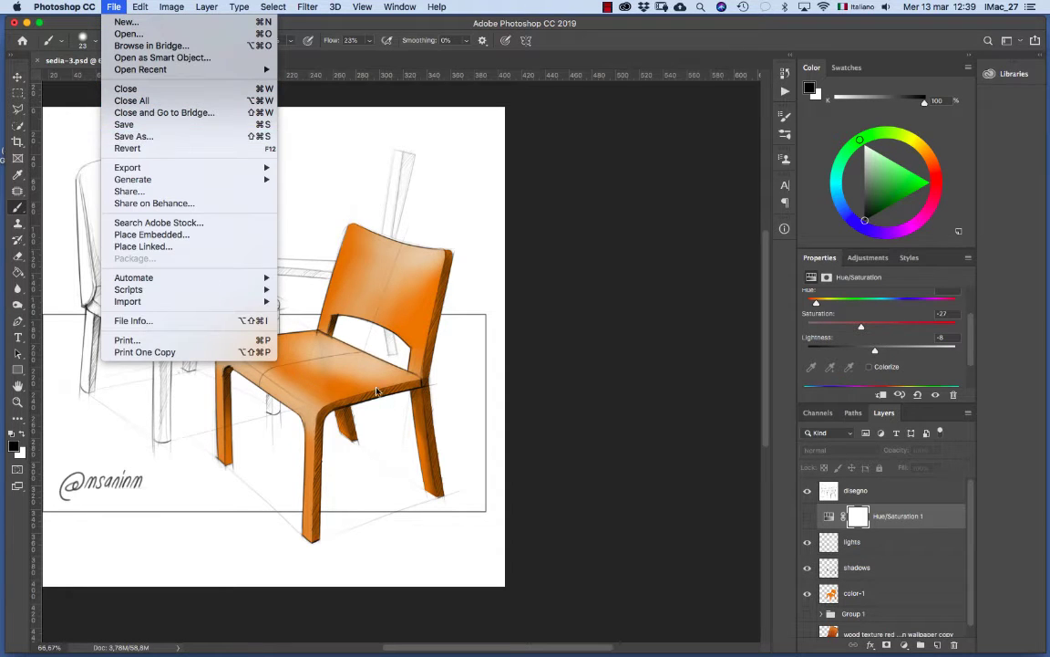
{"action": "mouse_move", "coordinate": [194, 168]}
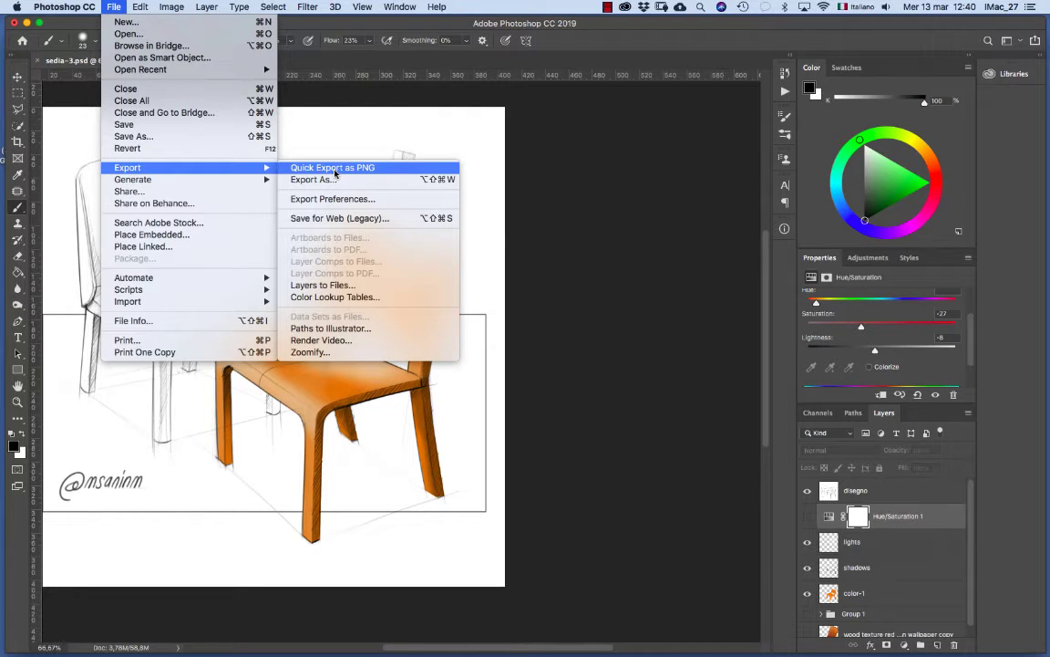
{"action": "left_click", "coordinate": [556, 143]}
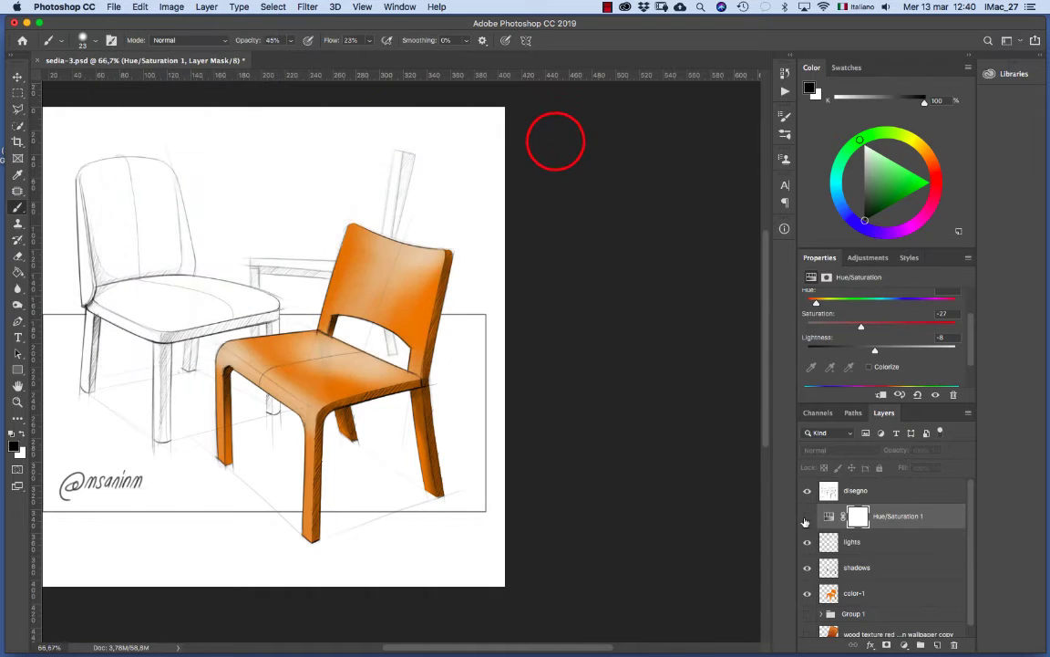
{"action": "left_click", "coordinate": [807, 518]}
{"action": "left_click", "coordinate": [807, 518]}
{"action": "left_click", "coordinate": [807, 517]}
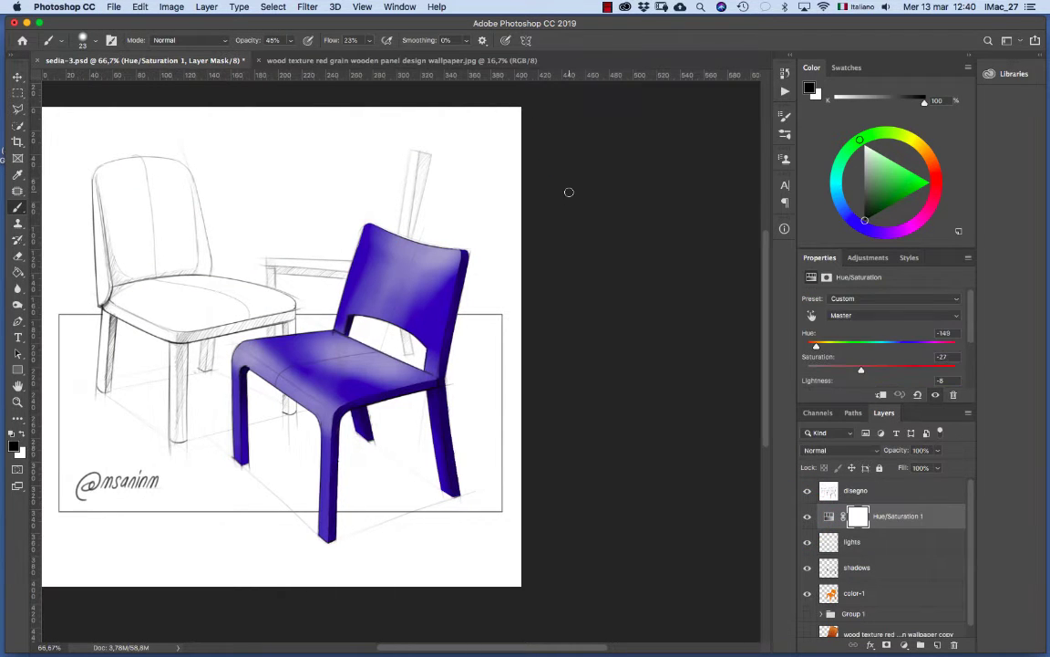
- Group the Hue/Saturation 1, lights, shadows and color-1 layers into a group named "color-1 test"
{"action": "left_click_drag", "start_coordinate": [408, 357], "coordinate": [521, 357]}
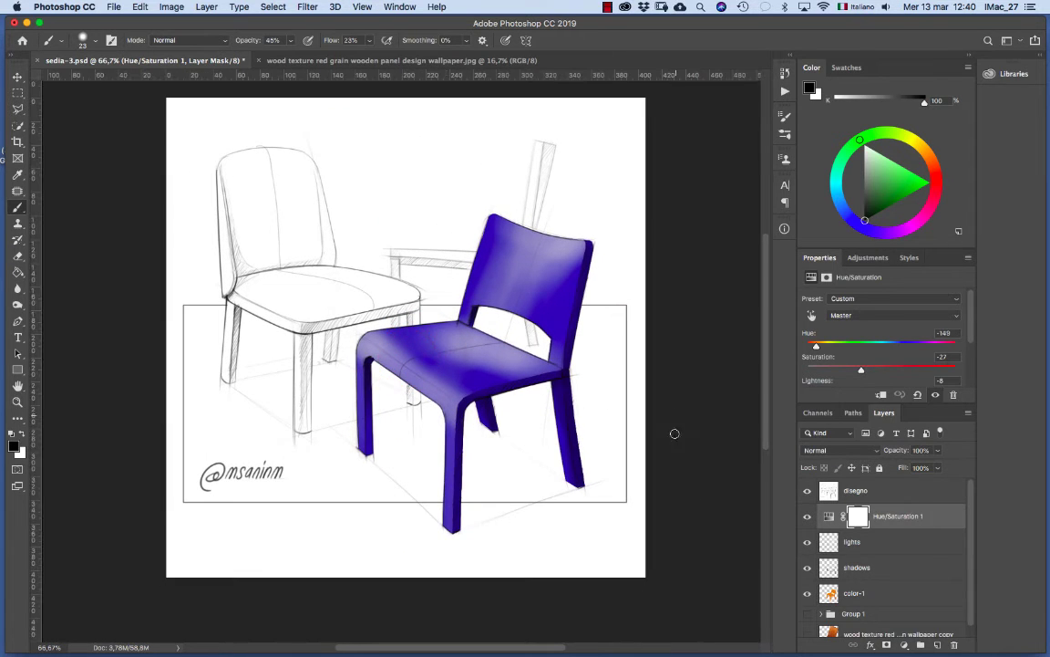
{"action": "left_click", "coordinate": [900, 516]}
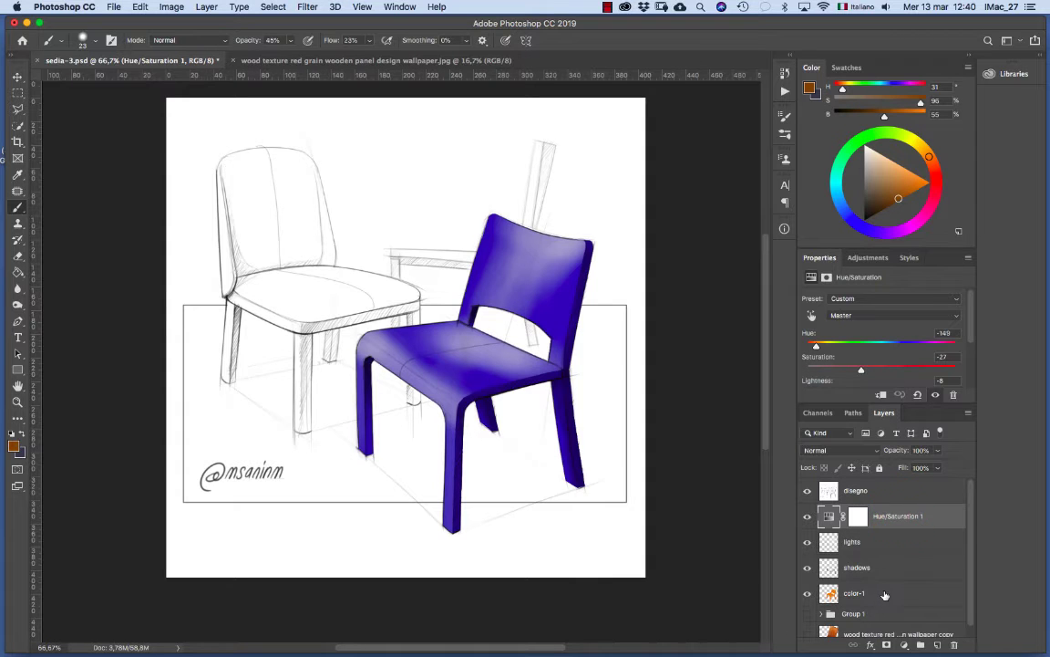
{"action": "left_click", "coordinate": [887, 595]}
{"action": "left_click", "coordinate": [917, 517], "text": "shift"}
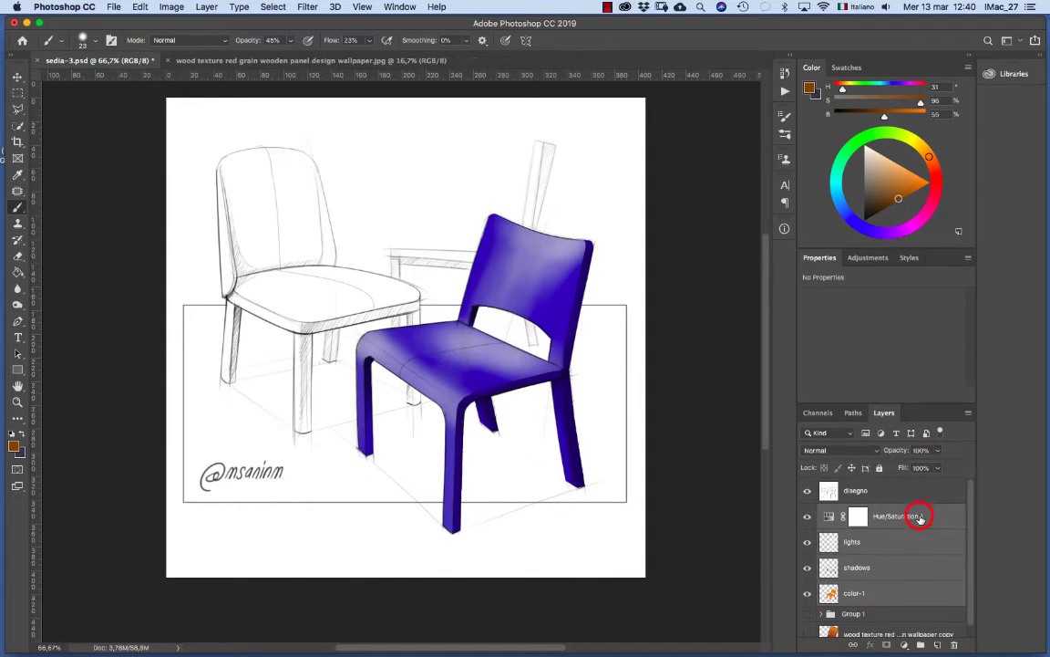
{"action": "left_click", "coordinate": [210, 8]}
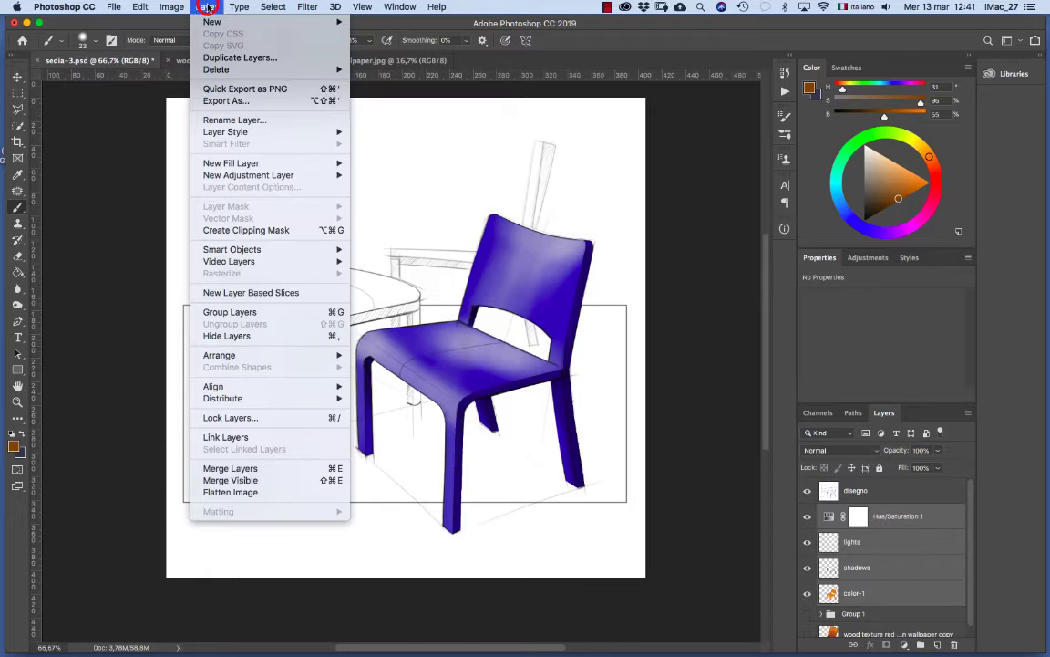
{"action": "mouse_move", "coordinate": [218, 21]}
{"action": "left_click", "coordinate": [415, 58]}
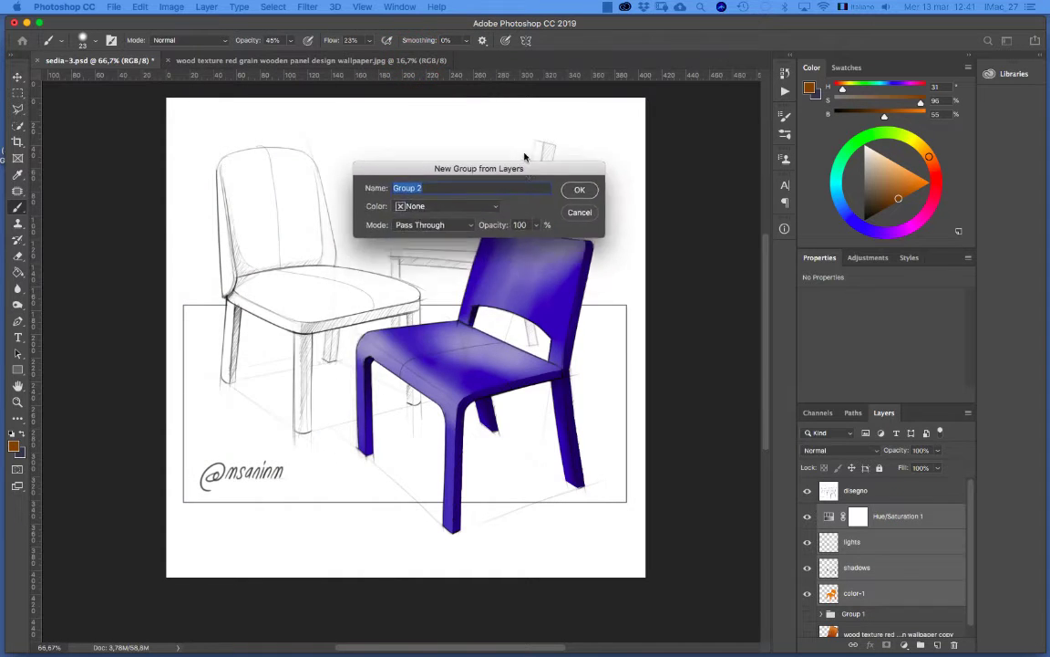
{"action": "type", "text": "color-1 test"}
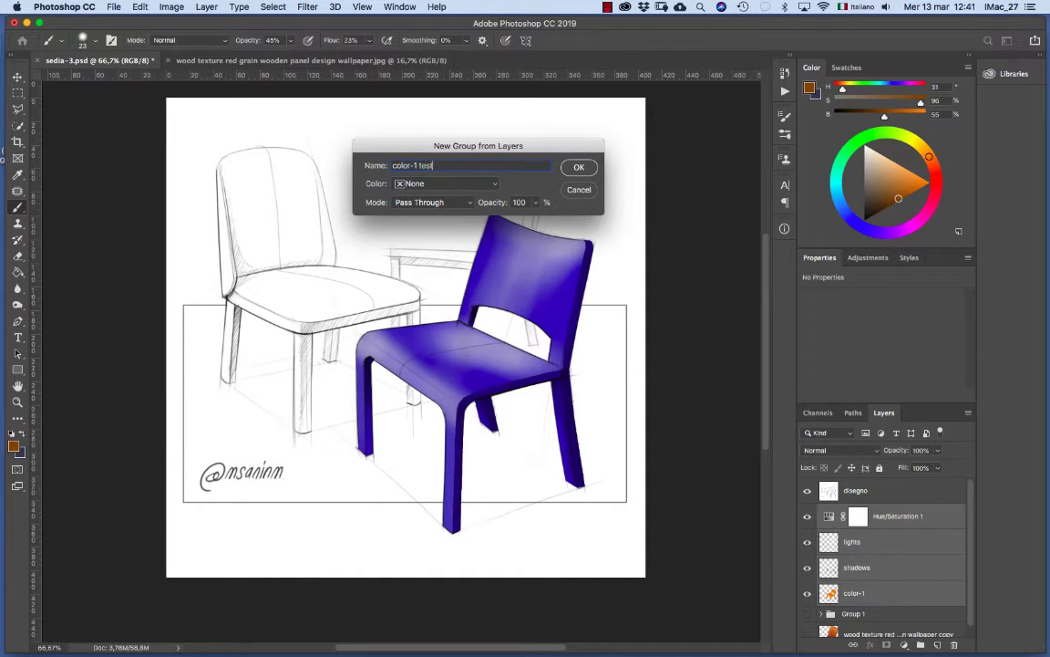
{"action": "key", "text": "Return"}
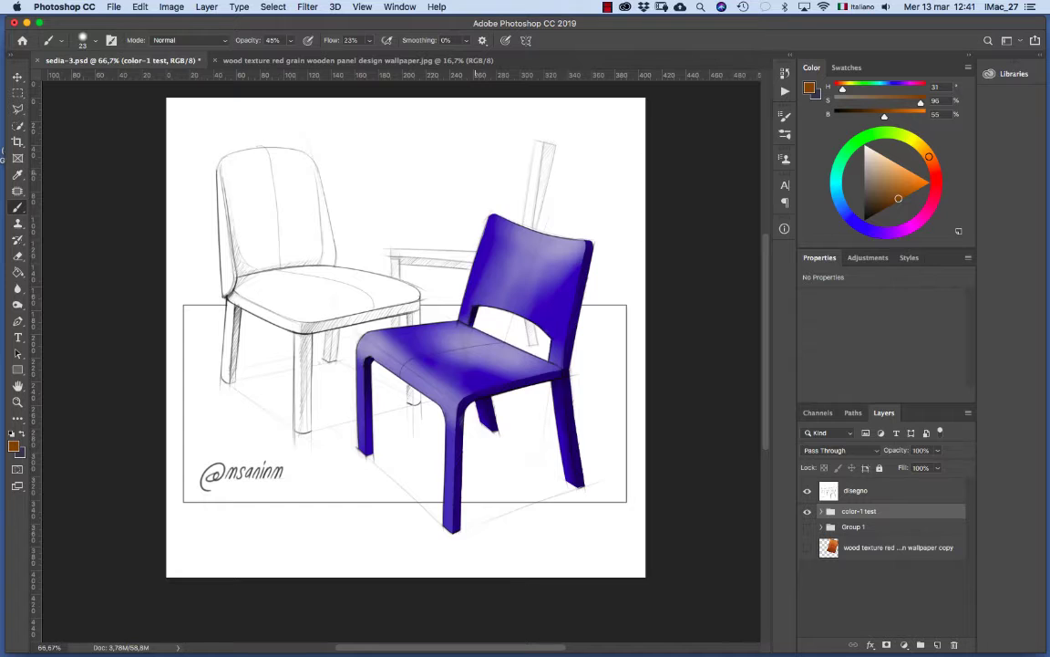
- Hide the color-1 test group and briefly preview the wood version in Group 1, leaving both groups hidden
{"action": "left_click", "coordinate": [808, 512]}
{"action": "left_click", "coordinate": [808, 513]}
{"action": "left_click", "coordinate": [807, 514]}
{"action": "left_click", "coordinate": [807, 527]}
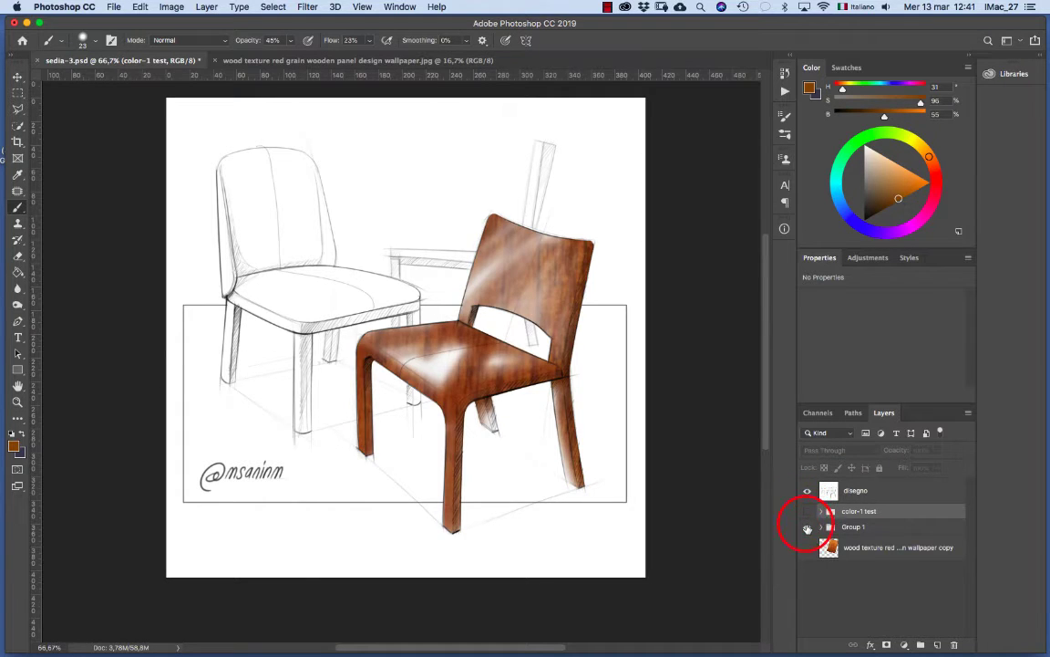
{"action": "left_click", "coordinate": [807, 527]}
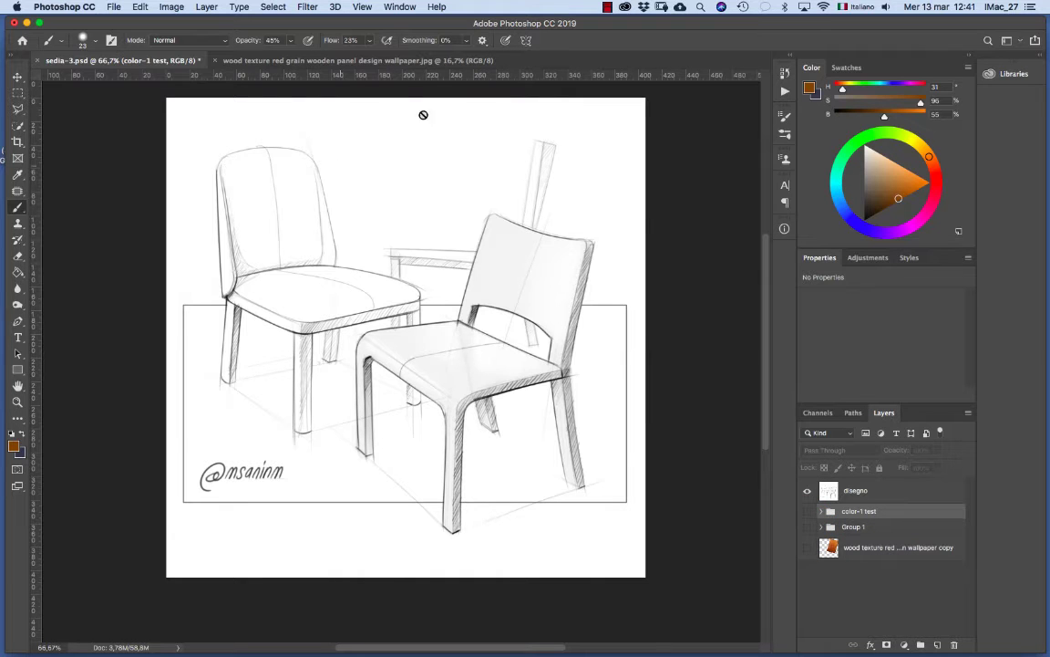
- Select and copy the entire image in the wood texture red grain wooden panel design wallpaper.jpg document
{"action": "left_click", "coordinate": [296, 60]}
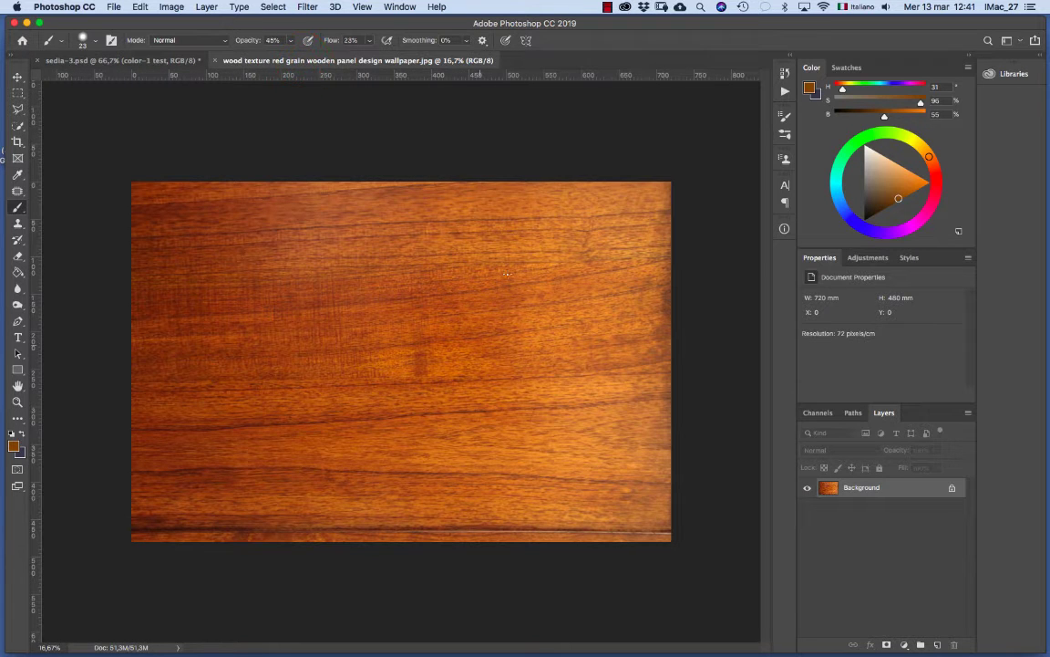
{"action": "left_click", "coordinate": [274, 6]}
{"action": "left_click", "coordinate": [274, 24]}
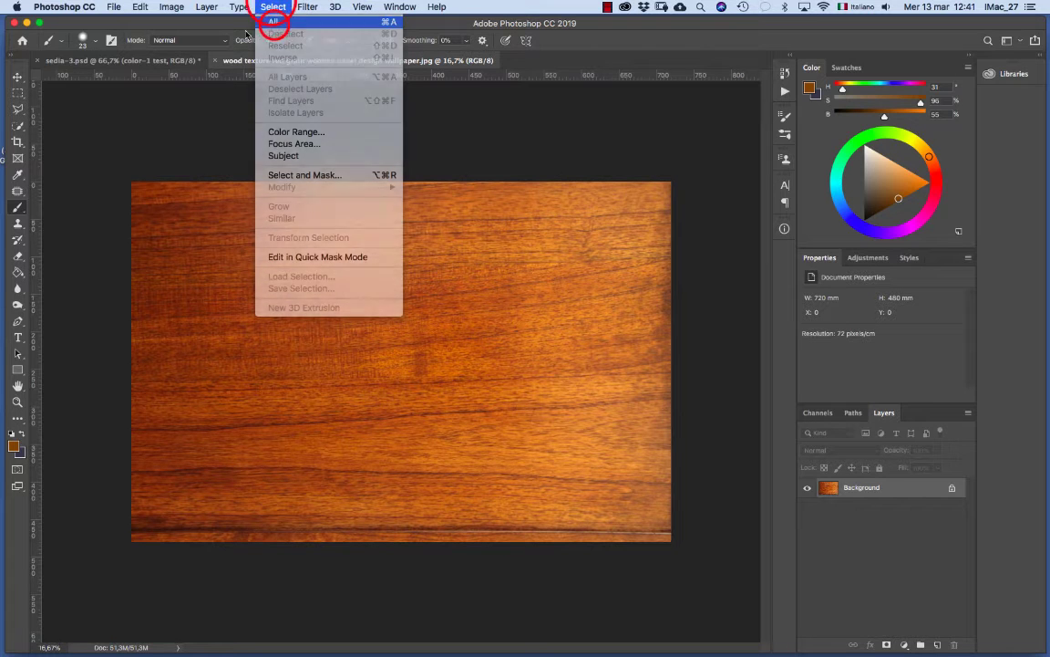
{"action": "left_click", "coordinate": [139, 7]}
{"action": "left_click", "coordinate": [151, 96]}
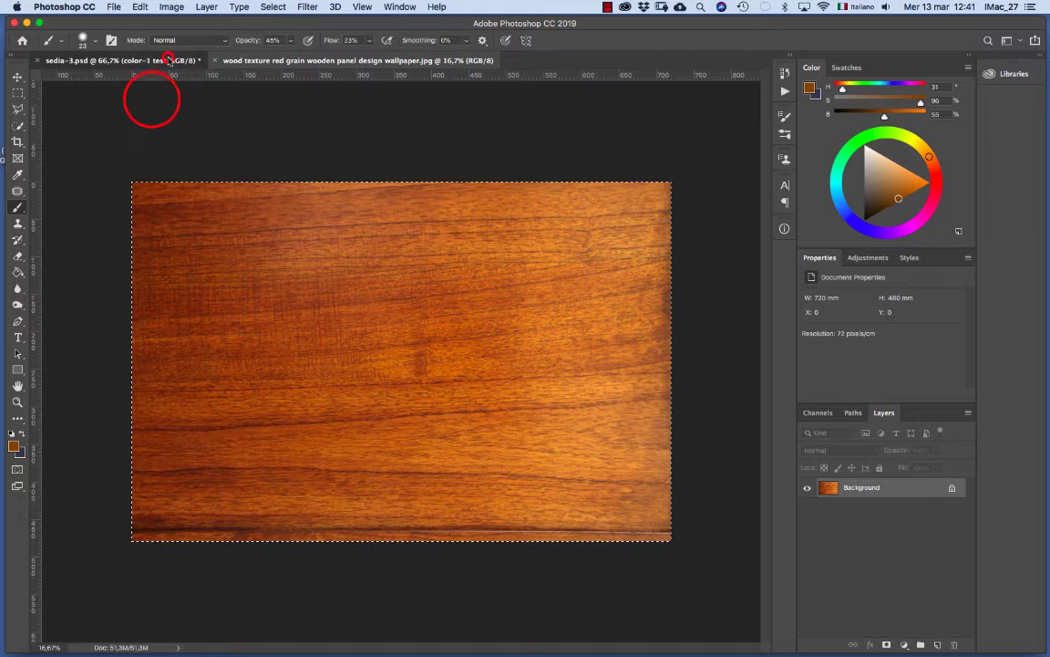
- Paste the copied wood texture into sedia-3.psd as a new layer between disegno and the color-1 test group
{"action": "left_click", "coordinate": [150, 60]}
{"action": "left_click", "coordinate": [140, 6]}
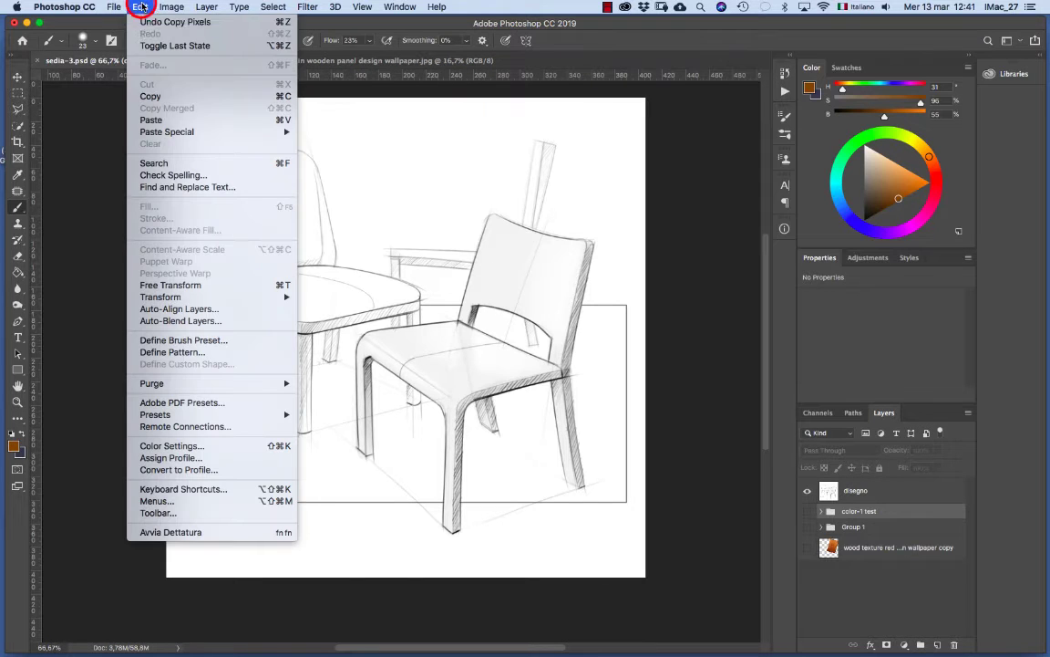
{"action": "left_click", "coordinate": [156, 115]}
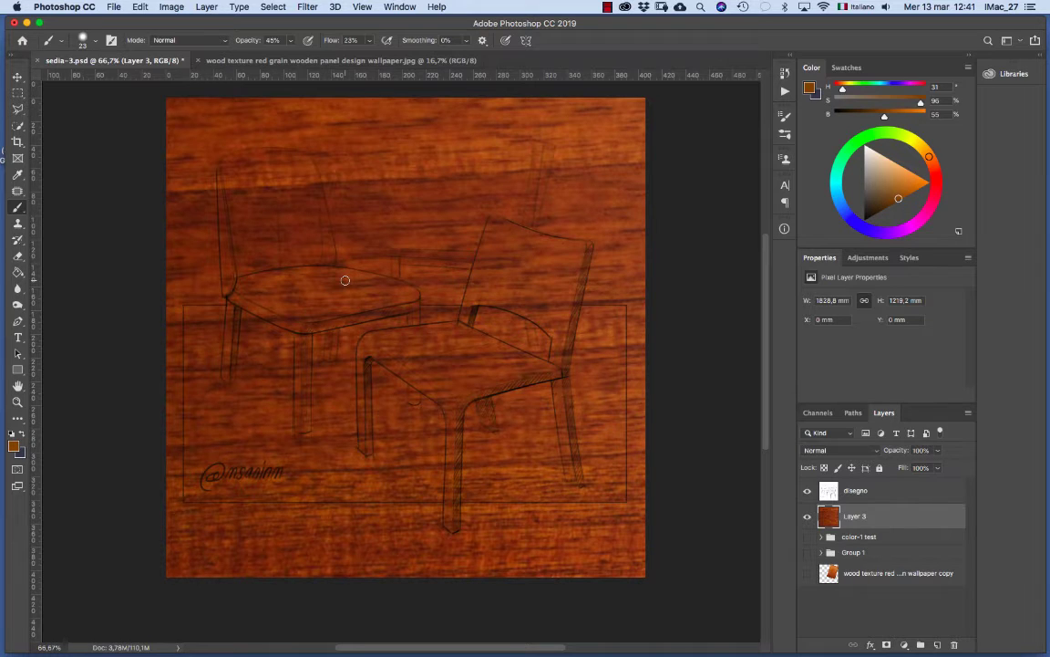
{"action": "left_click", "coordinate": [398, 325], "text": "alt"}
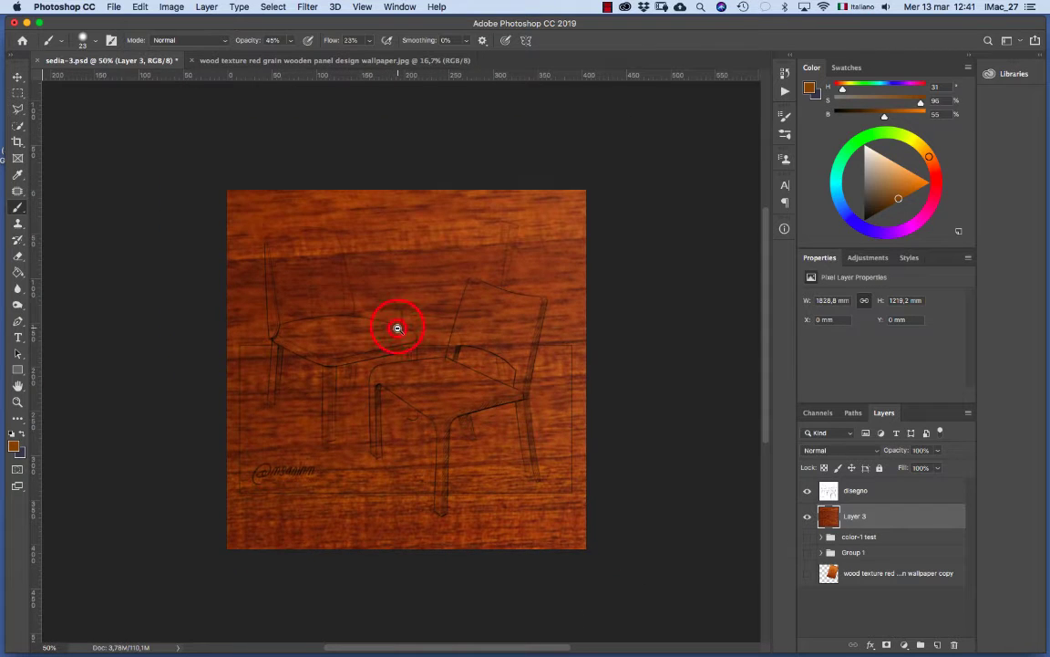
{"action": "left_click", "coordinate": [395, 323], "text": "alt"}
{"action": "left_click", "coordinate": [398, 344], "text": "alt"}
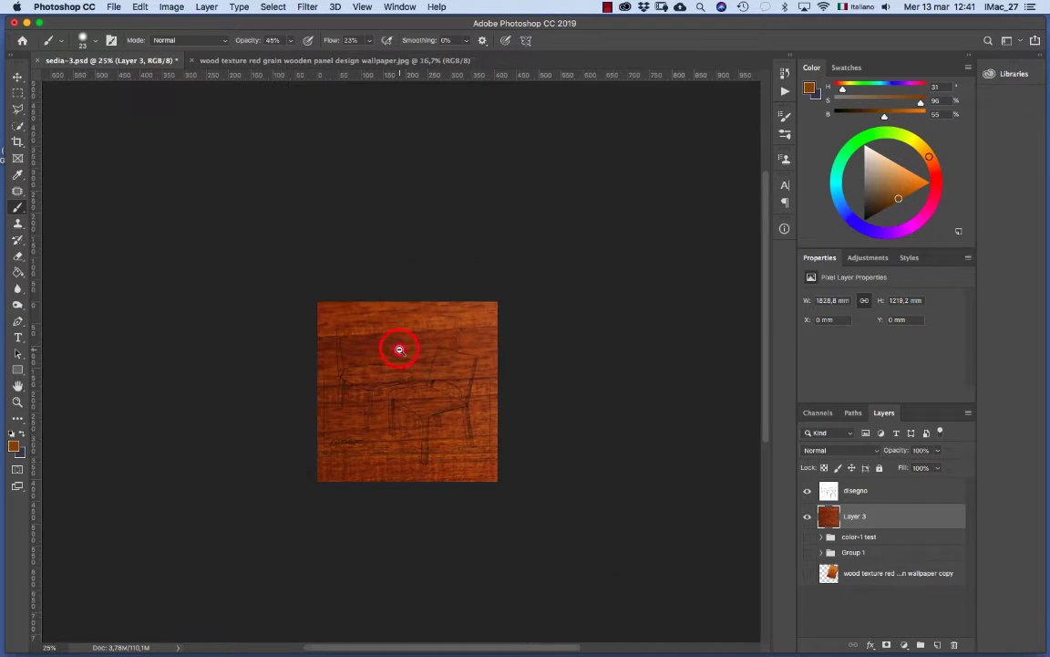
{"action": "left_click", "coordinate": [398, 347], "text": "alt"}
{"action": "left_click", "coordinate": [399, 352], "text": "alt"}
{"action": "mouse_move", "coordinate": [412, 378]}
{"action": "left_mouse_down"}
{"action": "mouse_move", "coordinate": [393, 292]}
{"action": "mouse_move", "coordinate": [419, 311]}
{"action": "left_mouse_up"}
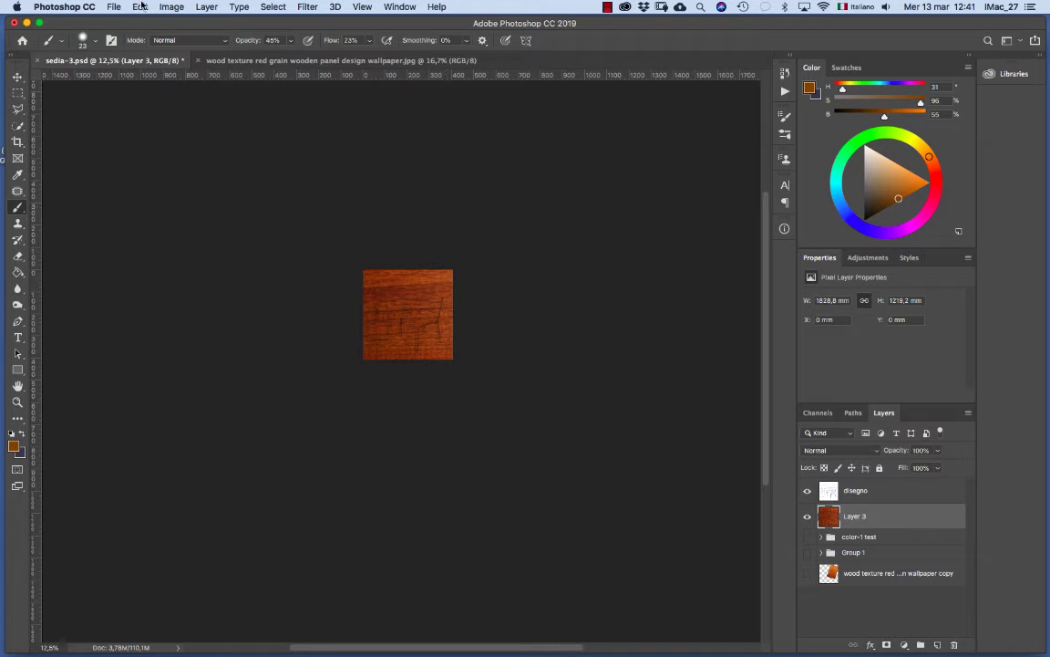
{"action": "left_click", "coordinate": [140, 6]}
{"action": "mouse_move", "coordinate": [228, 295]}
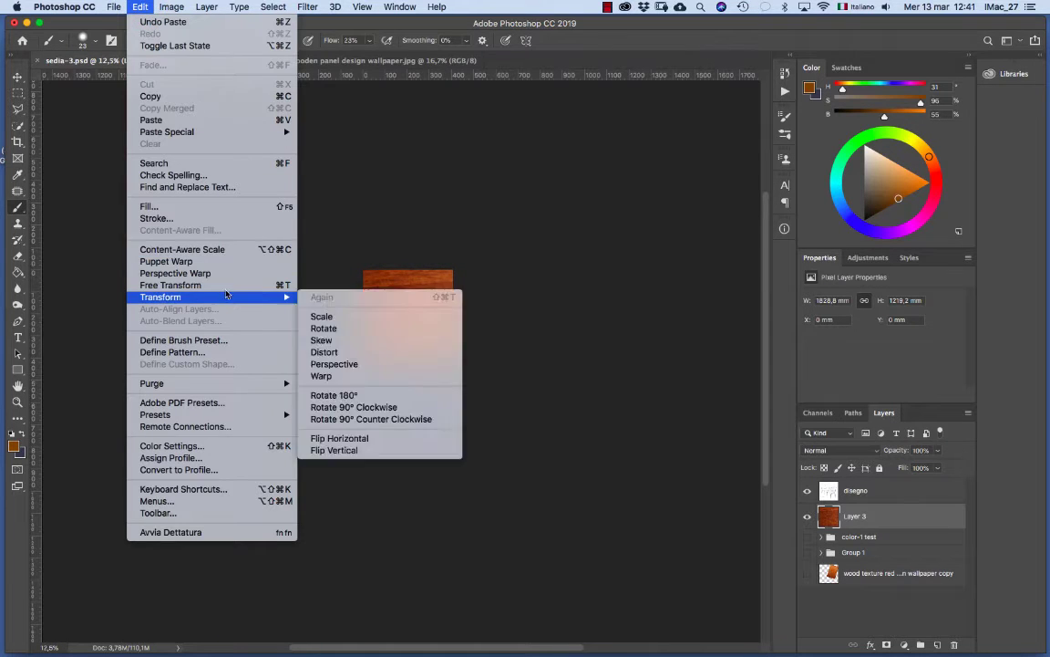
{"action": "mouse_move", "coordinate": [274, 296]}
{"action": "left_click", "coordinate": [325, 318]}
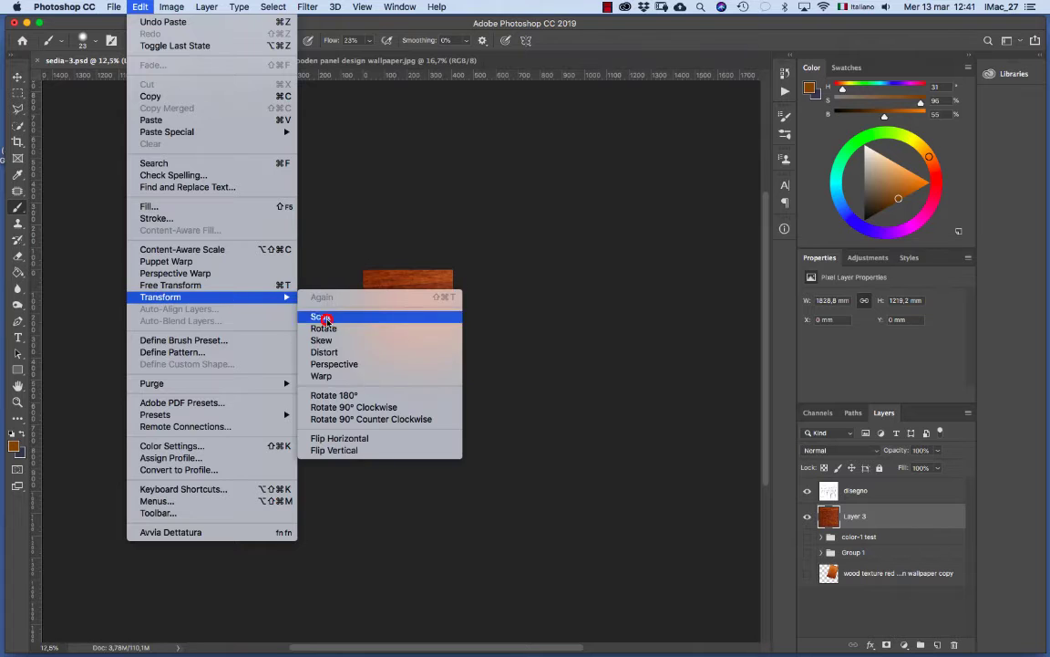
{"action": "left_click_drag", "start_coordinate": [630, 343], "coordinate": [446, 323]}
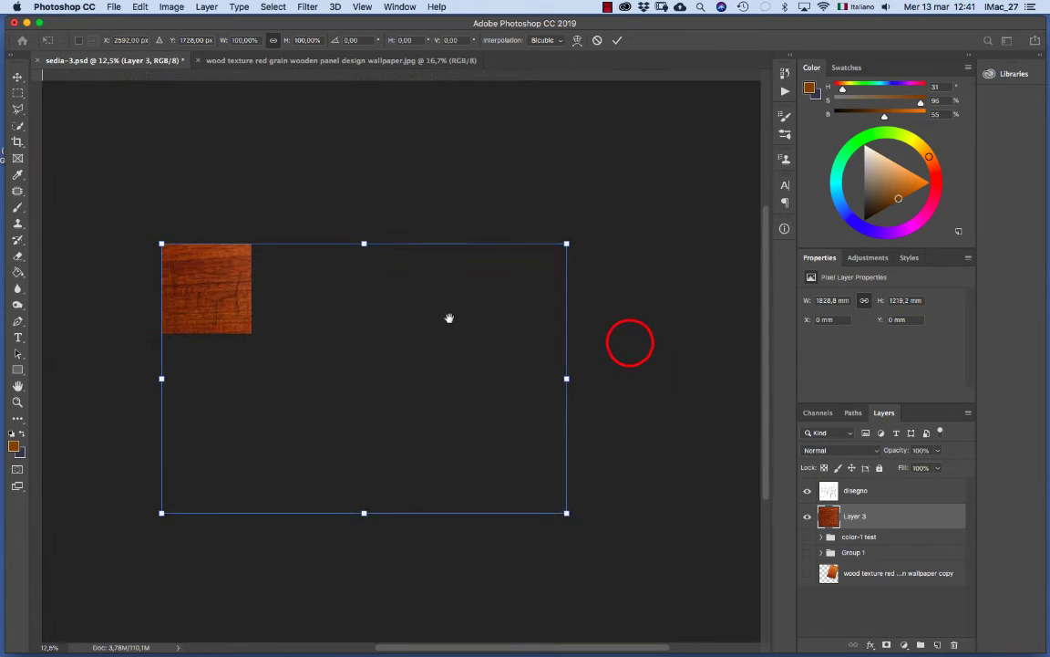
{"action": "key", "text": "super+r"}
- Restart Free Transform on Layer 3, move the wood texture so it surrounds the canvas, and shrink it proportionally to about 48.7%
{"action": "left_click", "coordinate": [17, 77]}
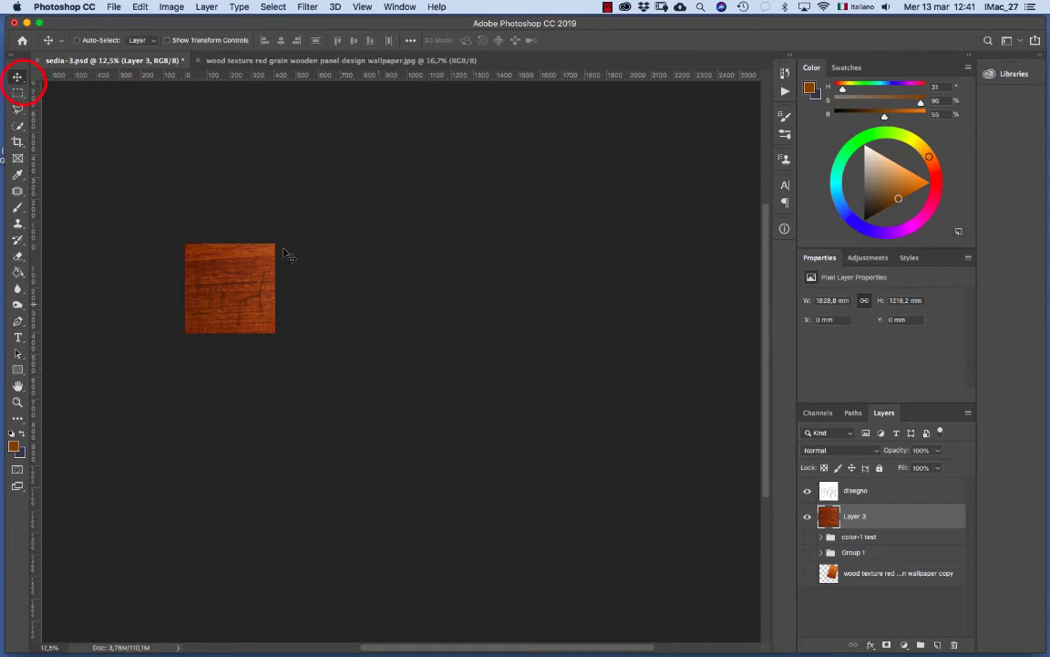
{"action": "left_click", "coordinate": [246, 276]}
{"action": "key", "text": "super+t"}
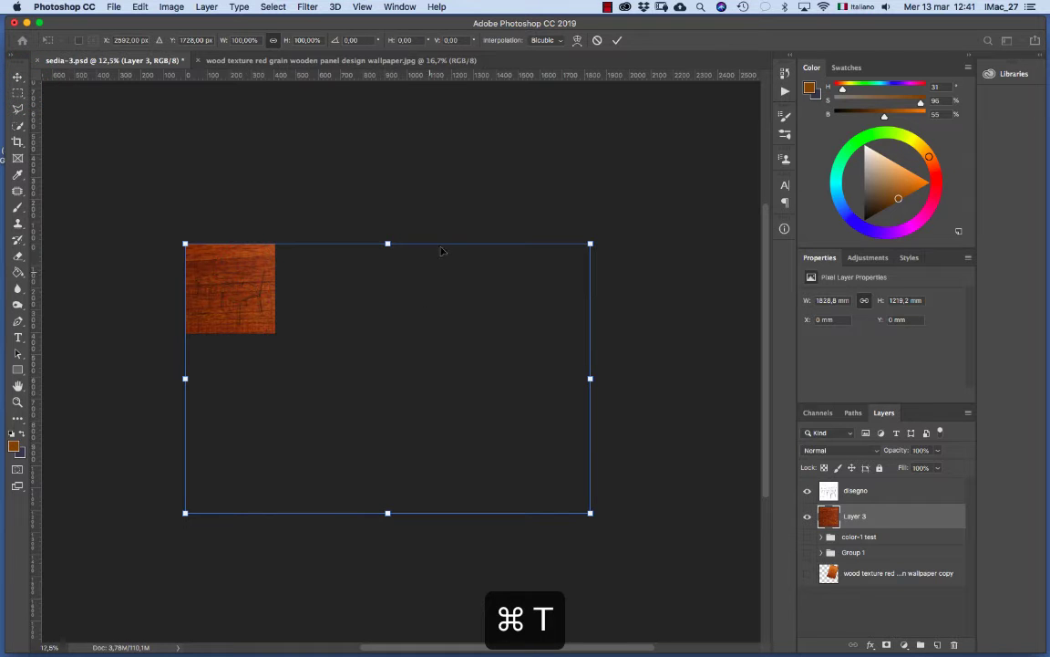
{"action": "left_click_drag", "start_coordinate": [441, 250], "coordinate": [296, 173]}
{"action": "left_click_drag", "start_coordinate": [291, 368], "coordinate": [504, 439]}
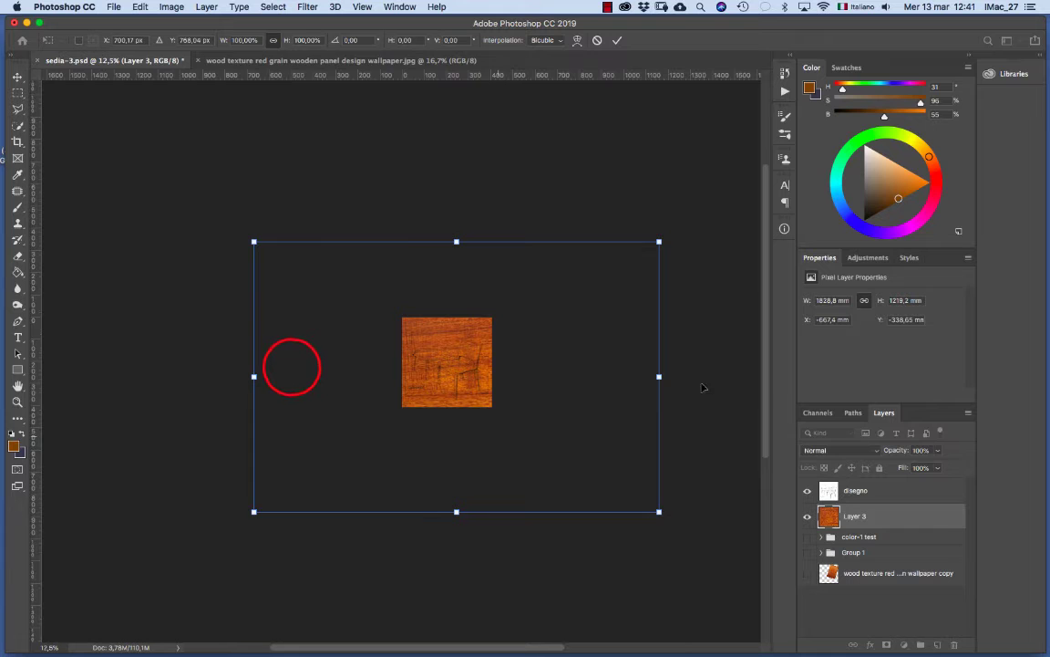
{"action": "left_click_drag", "start_coordinate": [658, 242], "coordinate": [559, 308]}
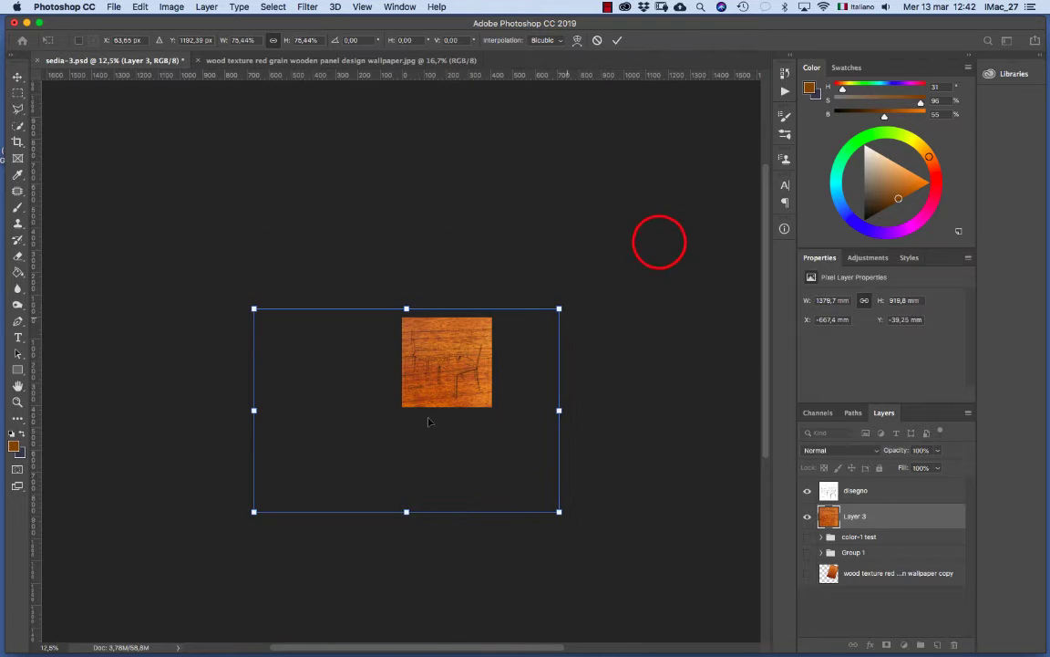
{"action": "left_click_drag", "start_coordinate": [253, 511], "coordinate": [362, 438]}
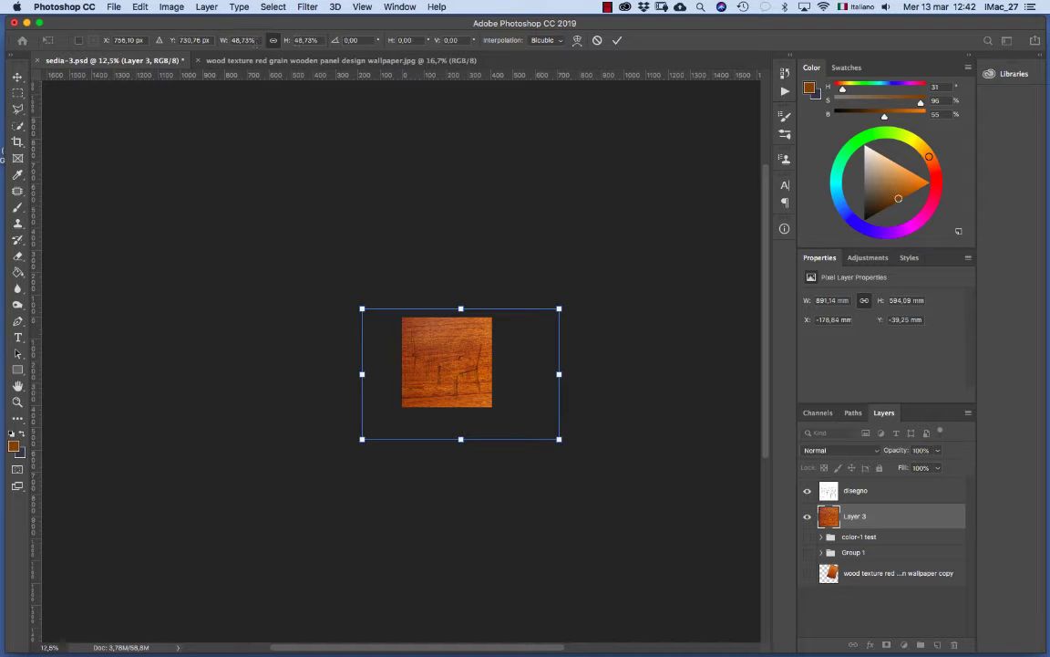
- Set the wood texture's scale to 25% and nudge it slightly up over the chair sketch
{"action": "left_click", "coordinate": [255, 40]}
{"action": "type", "text": "25"}
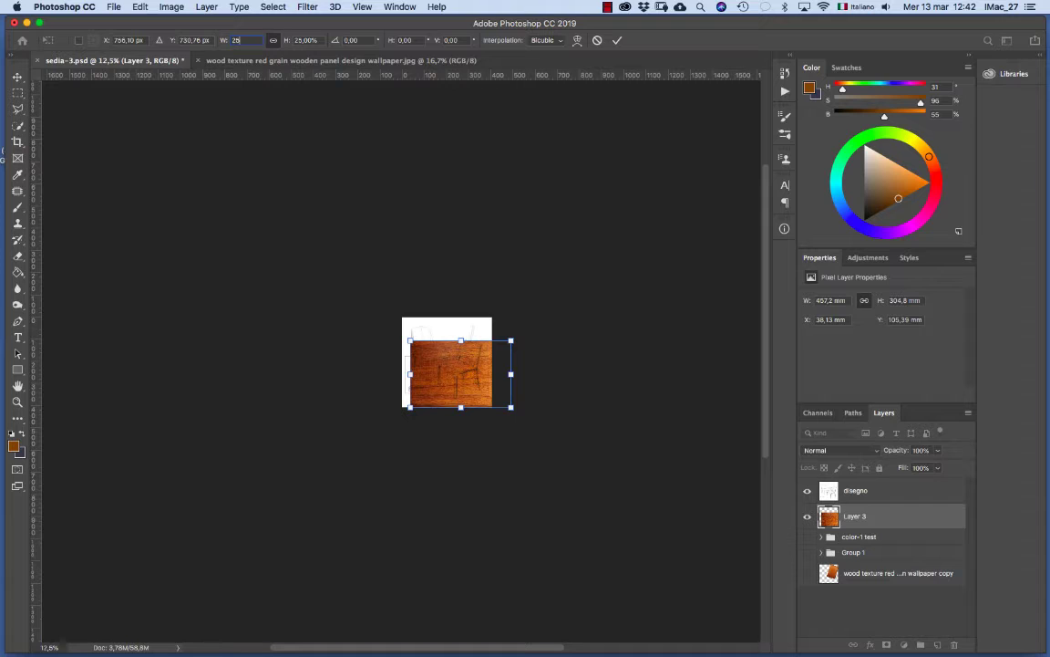
{"action": "key", "text": "Tab"}
{"action": "left_click_drag", "start_coordinate": [470, 370], "coordinate": [467, 363]}
- Set the wood texture's scale to 20%, apply the transform, and shift the texture slightly up and left over the front chair
{"action": "left_click", "coordinate": [253, 40]}
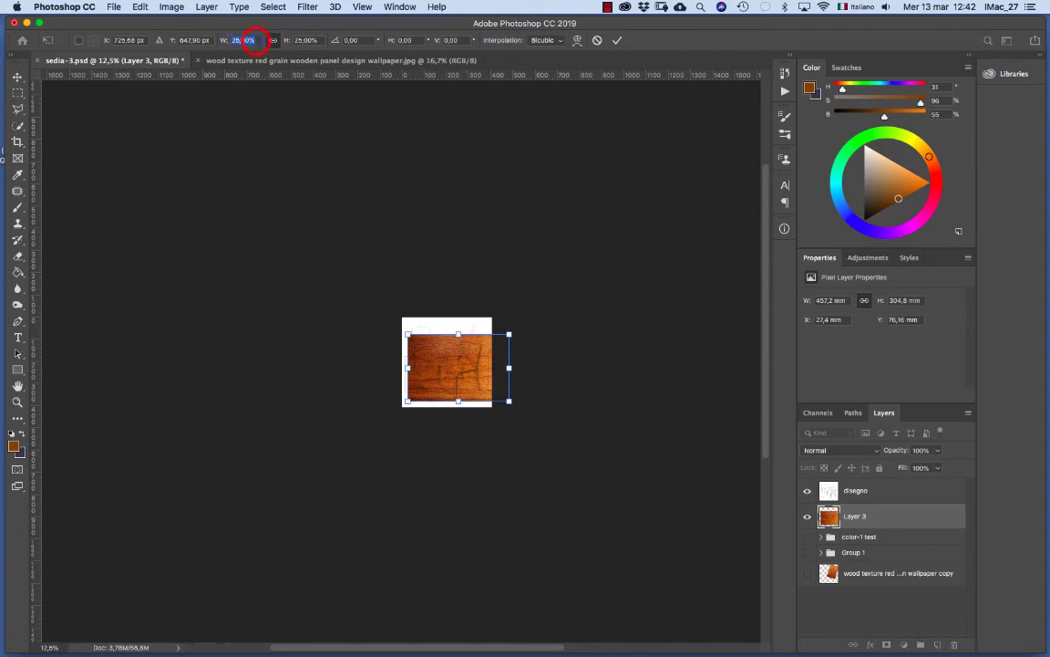
{"action": "type", "text": "20"}
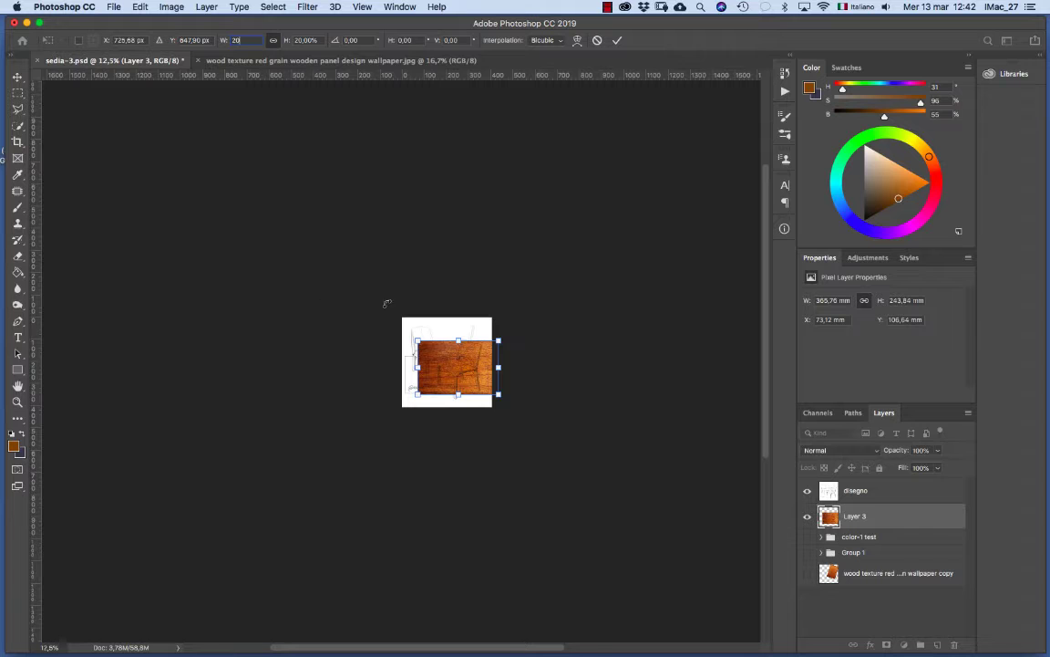
{"action": "key", "text": "super+space"}
{"action": "left_click", "coordinate": [465, 363]}
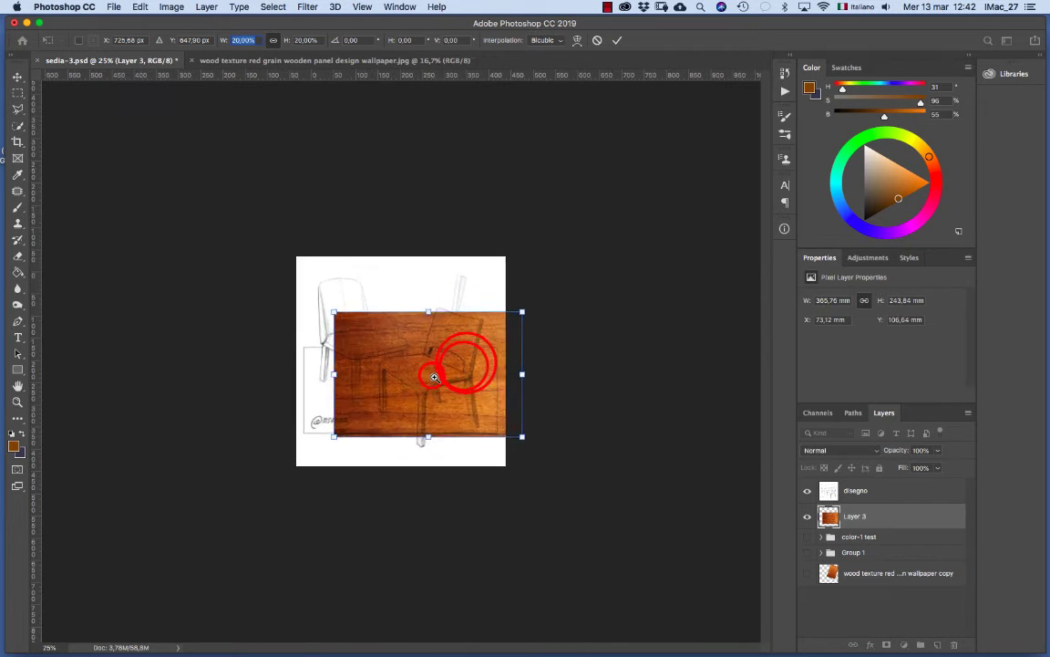
{"action": "left_click", "coordinate": [435, 376]}
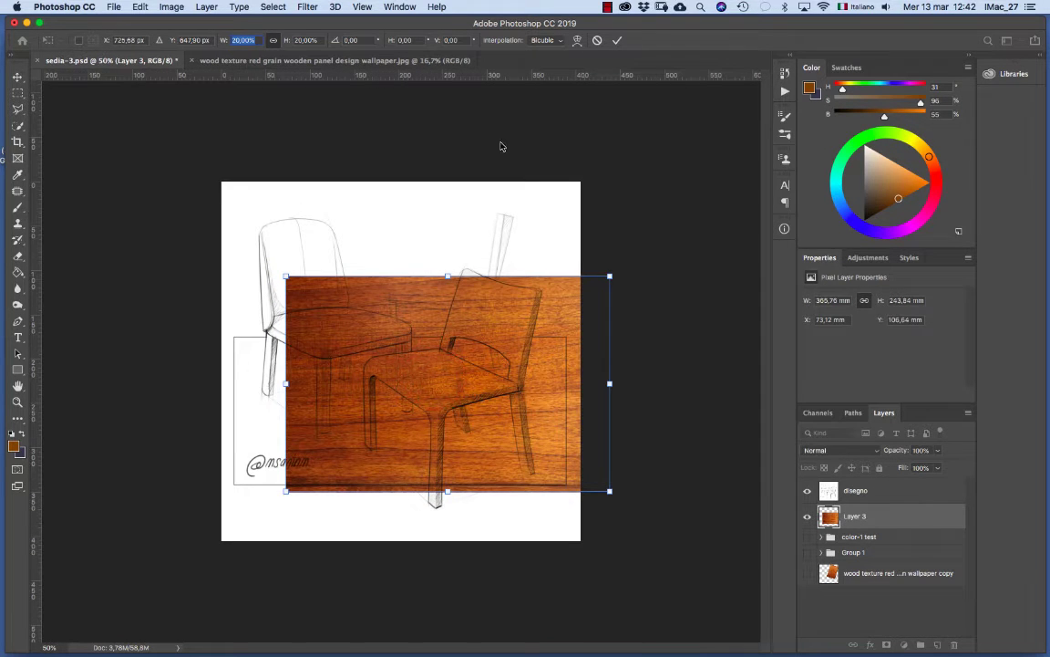
{"action": "left_click", "coordinate": [619, 41]}
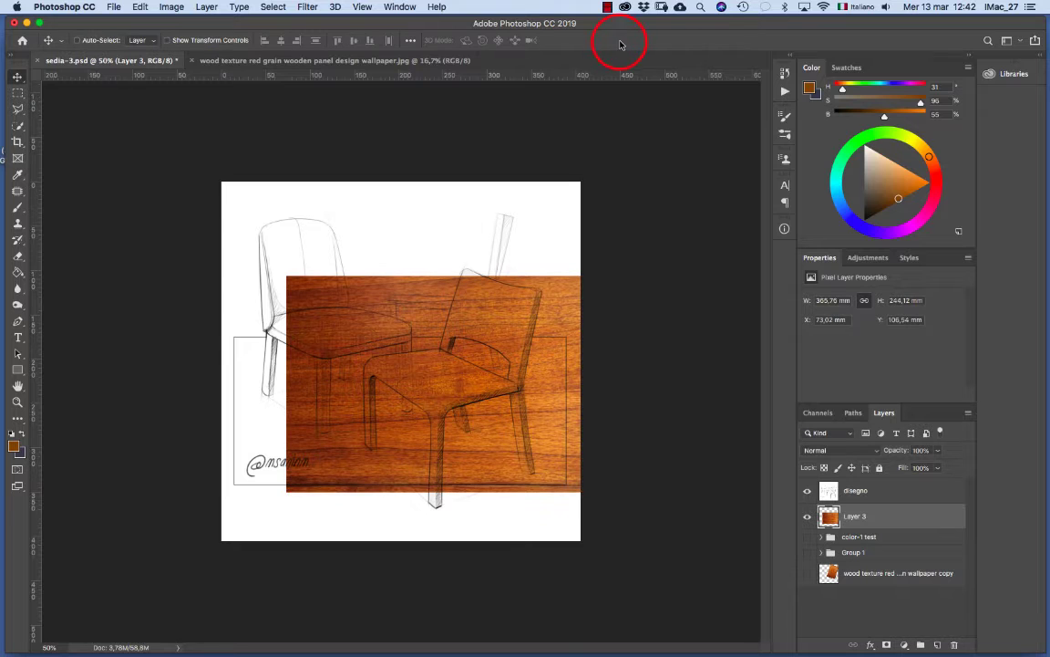
{"action": "left_click_drag", "start_coordinate": [505, 351], "coordinate": [490, 344]}
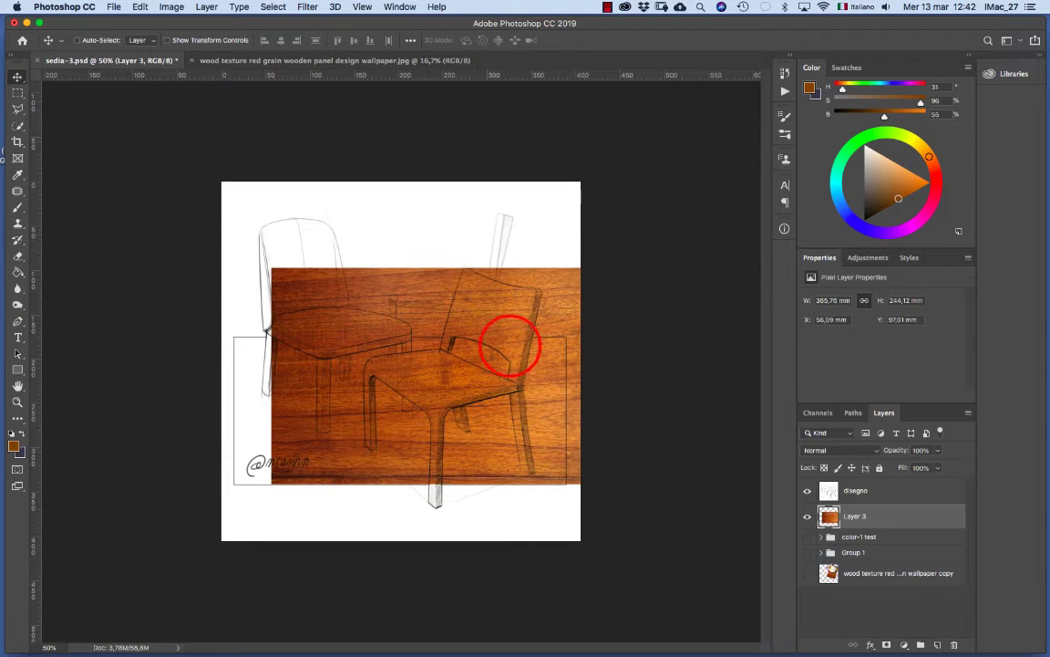
- Rename Layer 3 as "wood texture do not use" and have it replace the old wood wallpaper copy layer at the bottom of the stack
{"action": "double_click", "coordinate": [856, 516]}
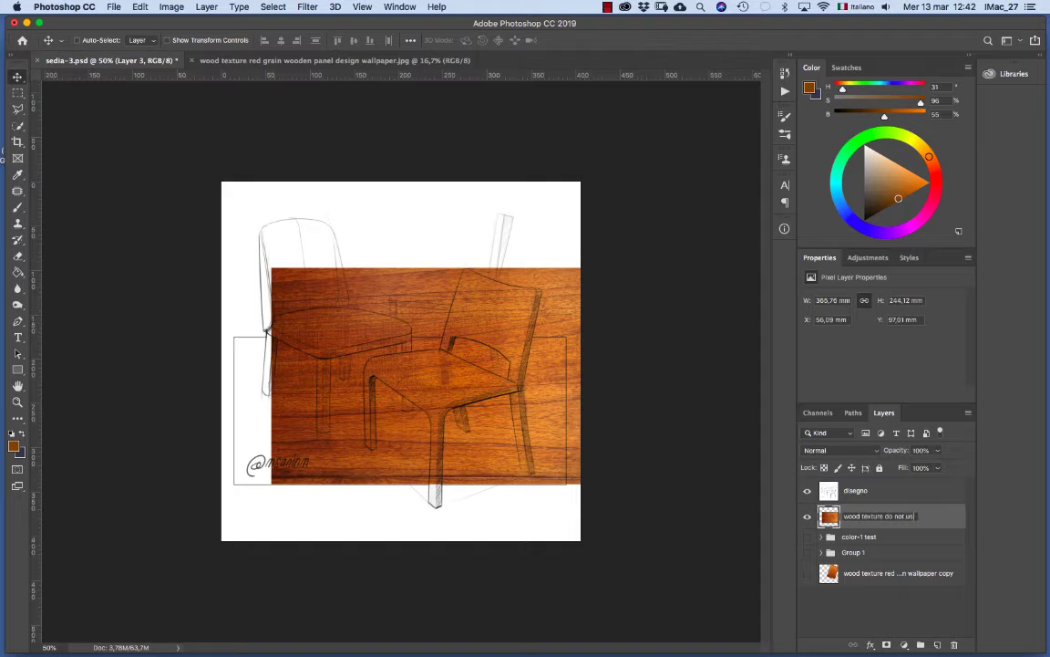
{"action": "left_click", "coordinate": [939, 507]}
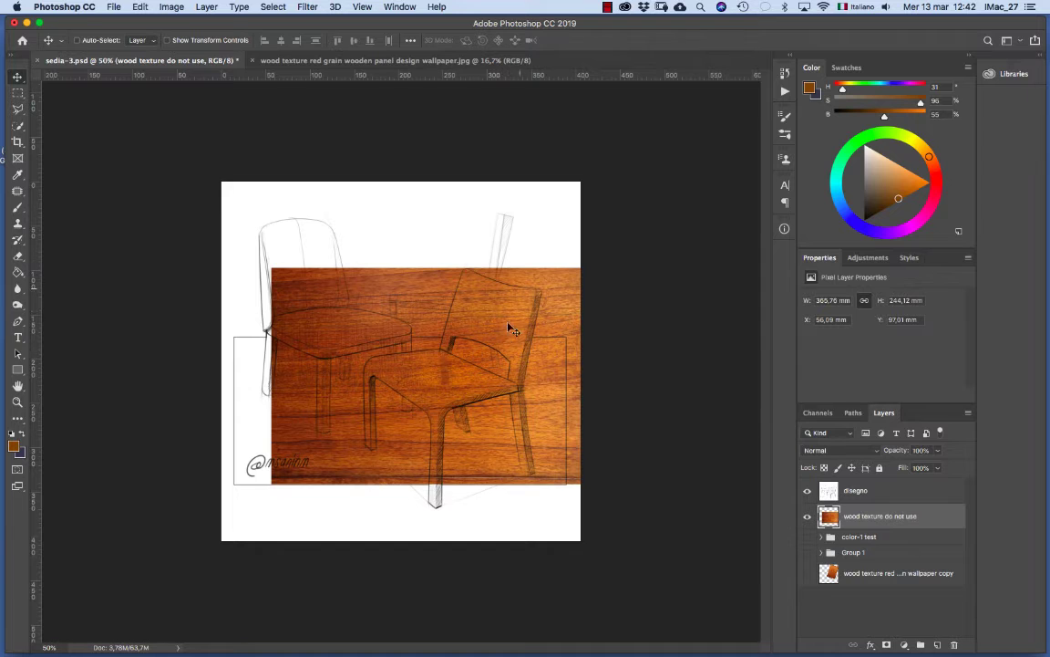
{"action": "left_click_drag", "start_coordinate": [932, 526], "coordinate": [954, 644]}
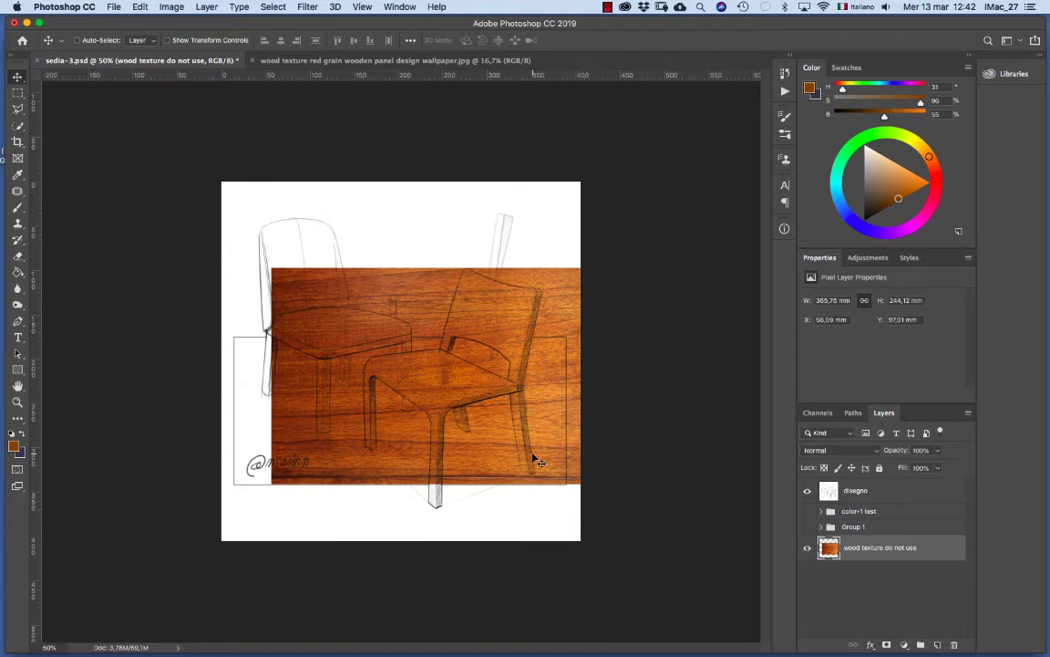
- Duplicate the "wood texture do not use" layer as "Seat" and hide the original texture layer
{"action": "left_click", "coordinate": [447, 374], "text": "super"}
{"action": "left_click", "coordinate": [448, 376], "text": "super"}
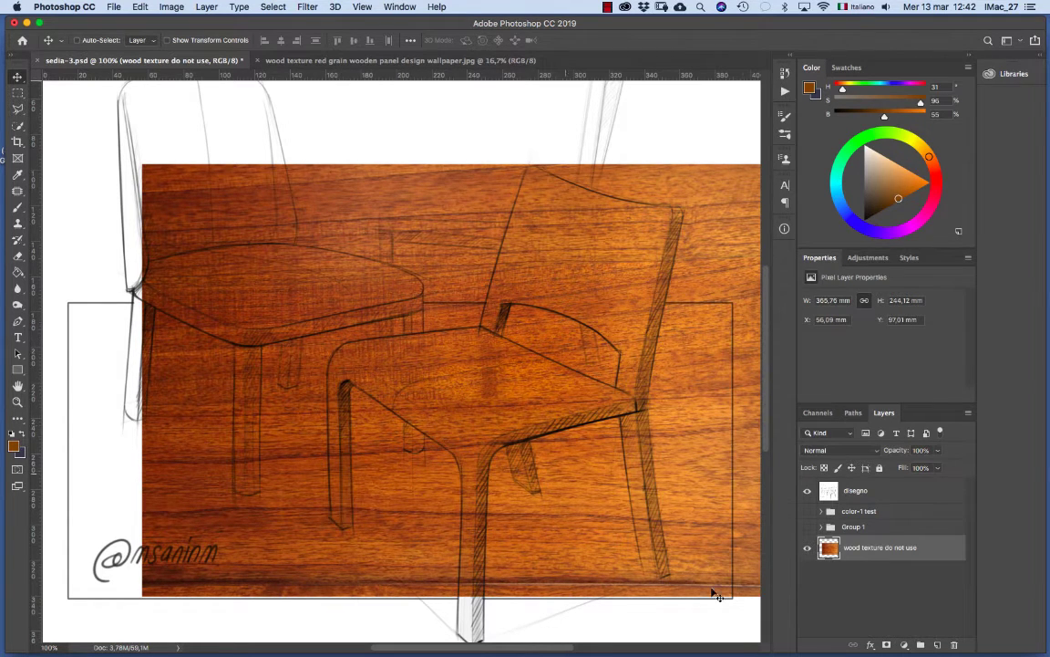
{"action": "left_click", "coordinate": [969, 413]}
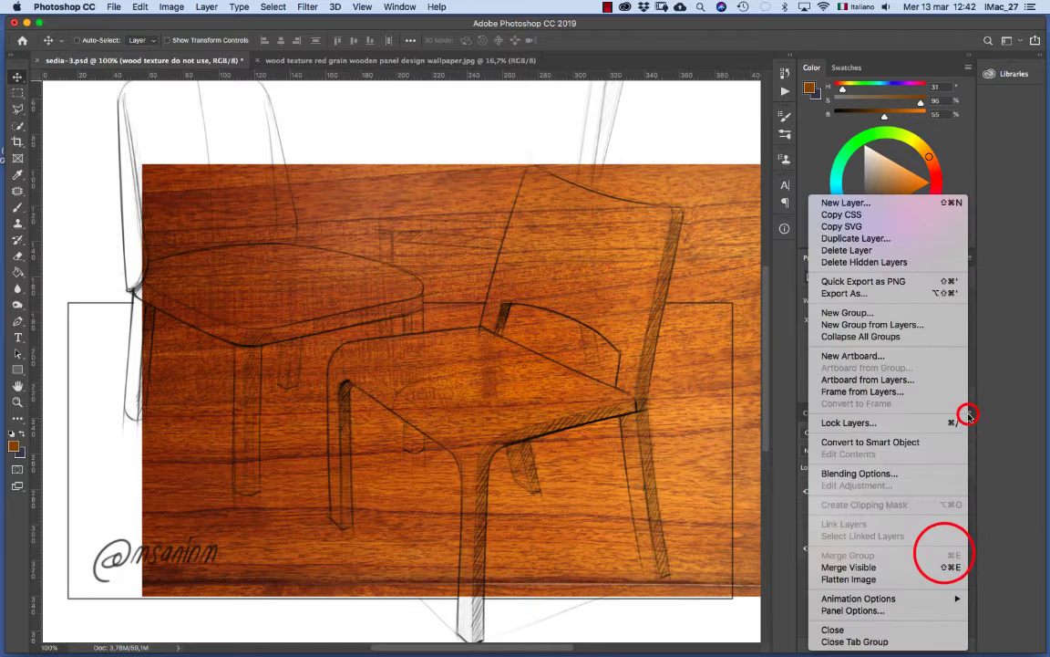
{"action": "left_click", "coordinate": [923, 238]}
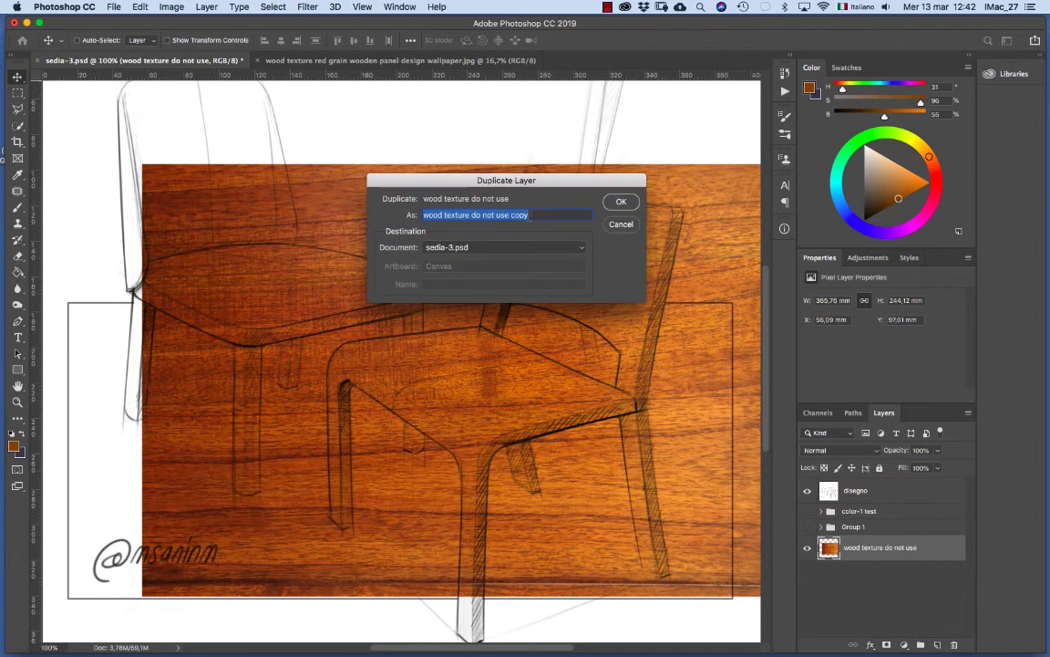
{"action": "left_click", "coordinate": [533, 216]}
{"action": "type", "text": "Seat"}
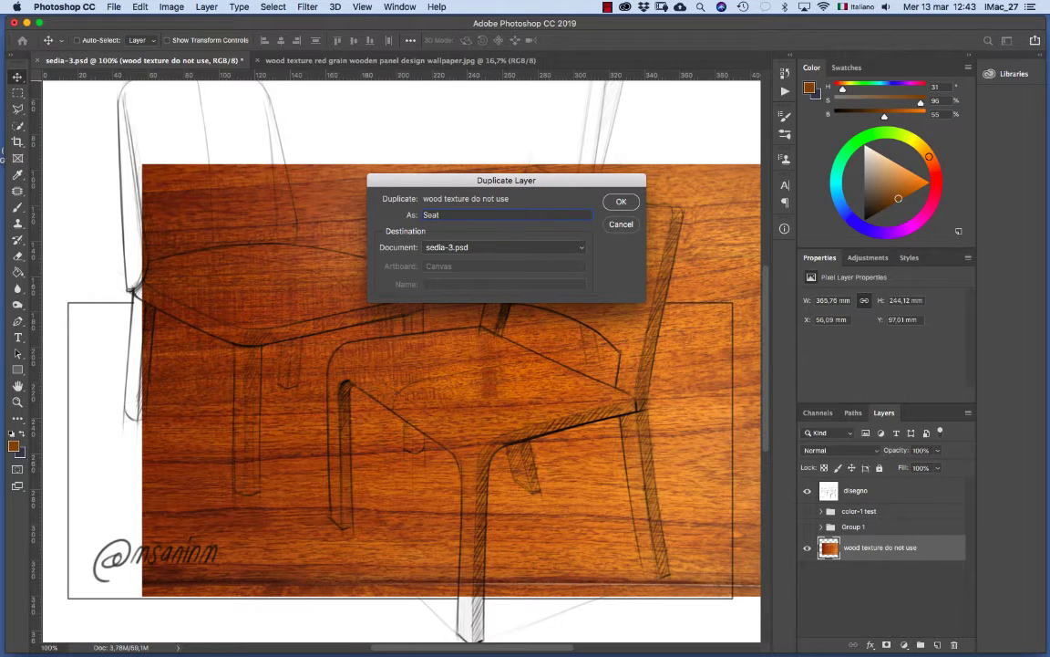
{"action": "key", "text": "Return"}
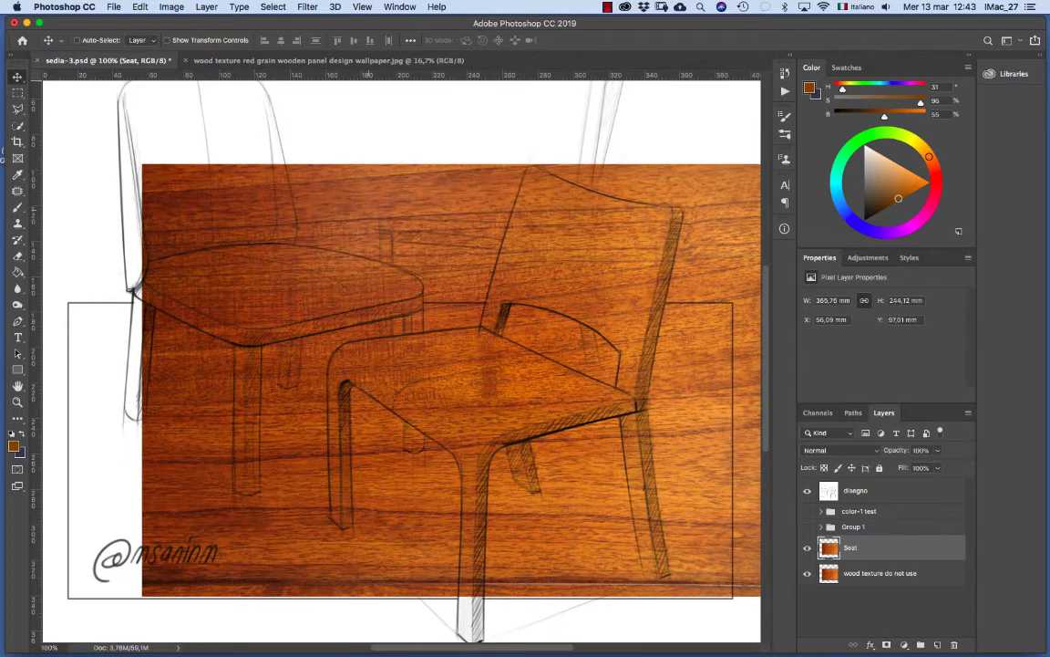
{"action": "left_click", "coordinate": [807, 577]}
- Rotate the Seat layer's wood texture about 4.5 degrees counterclockwise and apply the transform
{"action": "left_click", "coordinate": [501, 336], "text": "alt"}
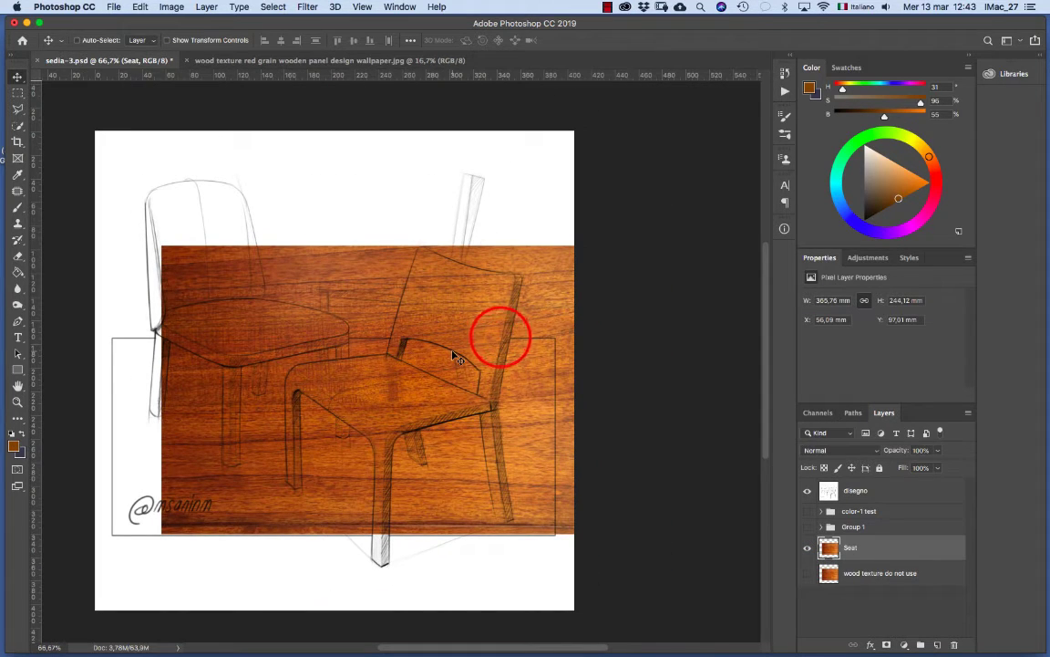
{"action": "key", "text": "super+t"}
{"action": "left_click_drag", "start_coordinate": [609, 245], "coordinate": [604, 217]}
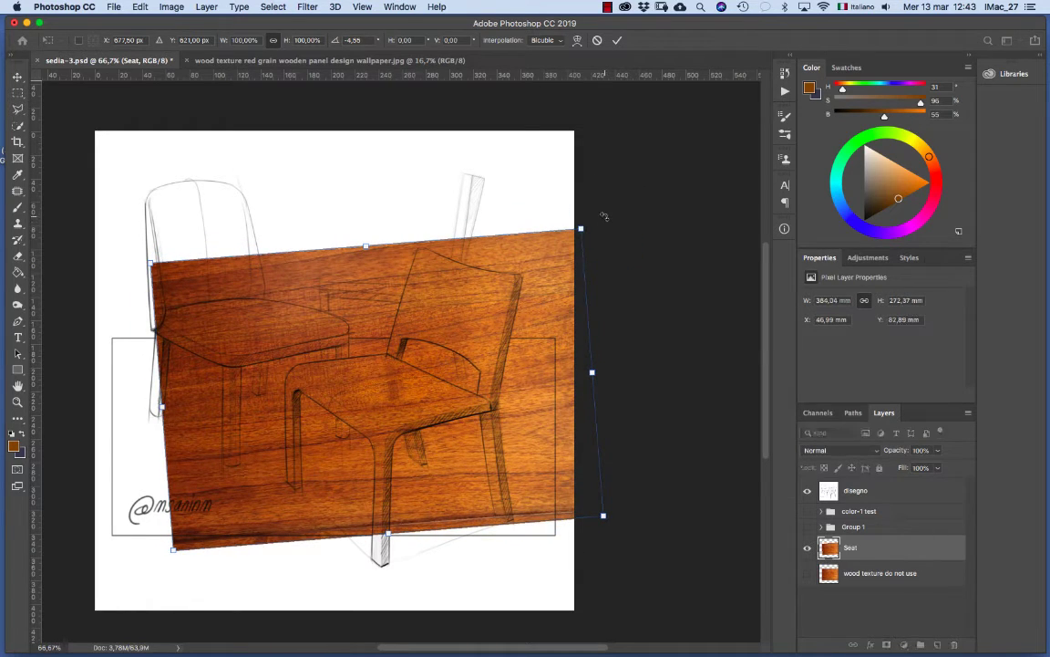
{"action": "key", "text": "Return"}
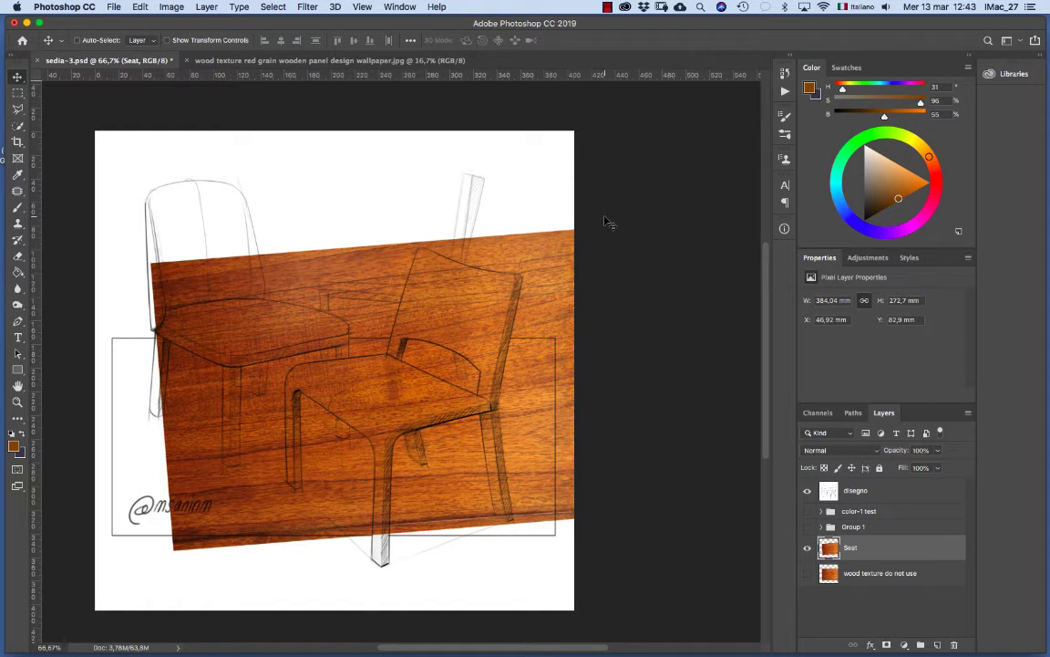
- Load the chair-1 channel as a new selection and add it to the Seat layer as a layer mask
{"action": "left_click", "coordinate": [274, 8]}
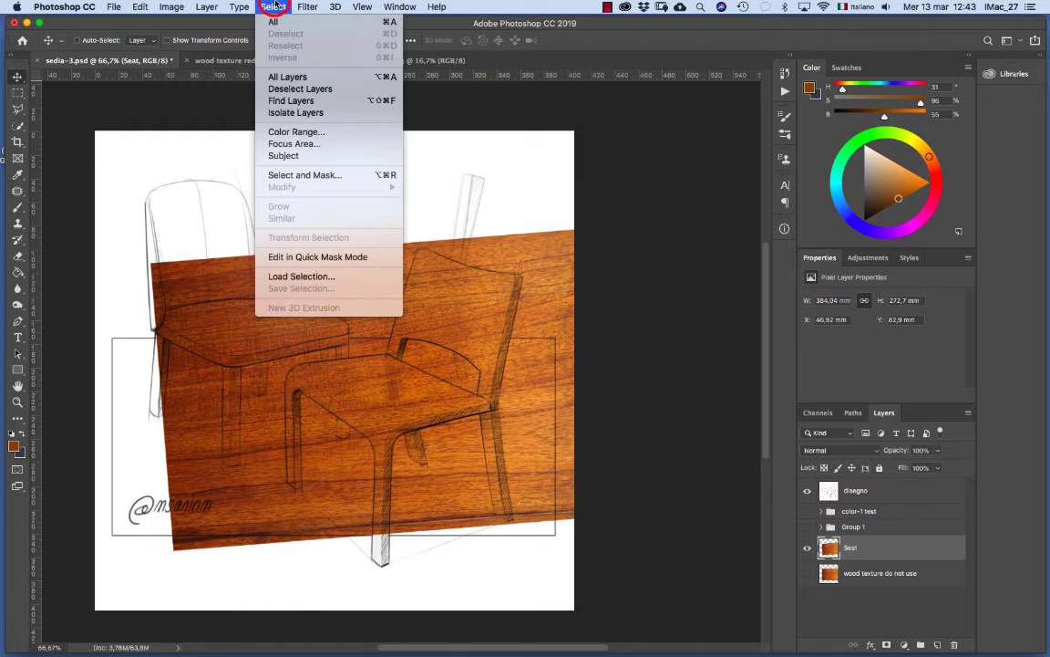
{"action": "left_click", "coordinate": [341, 279]}
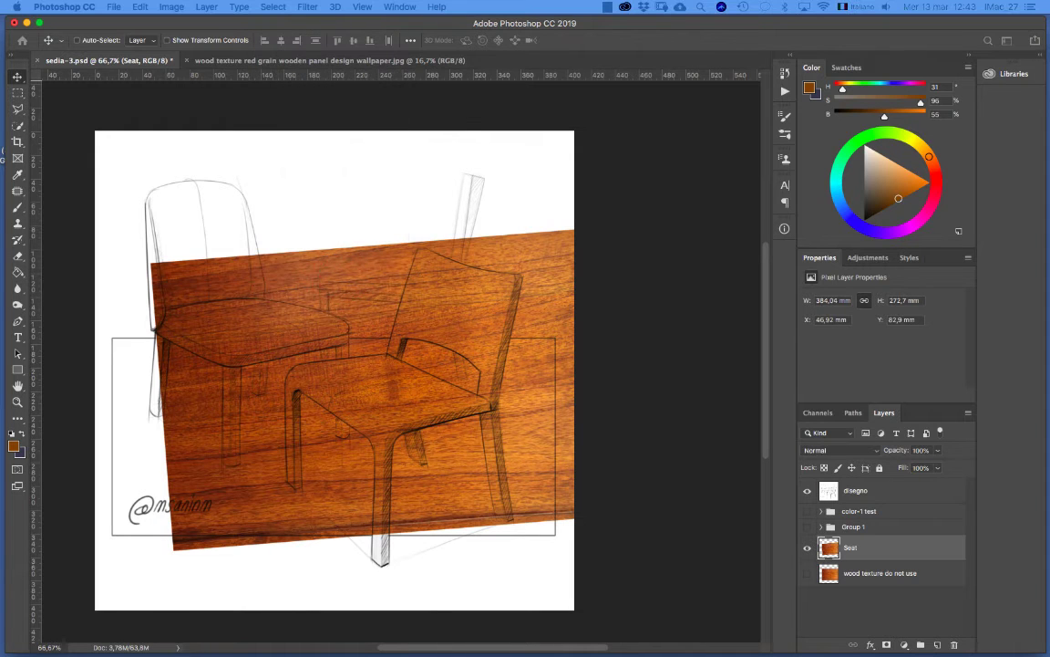
{"action": "left_click", "coordinate": [504, 168]}
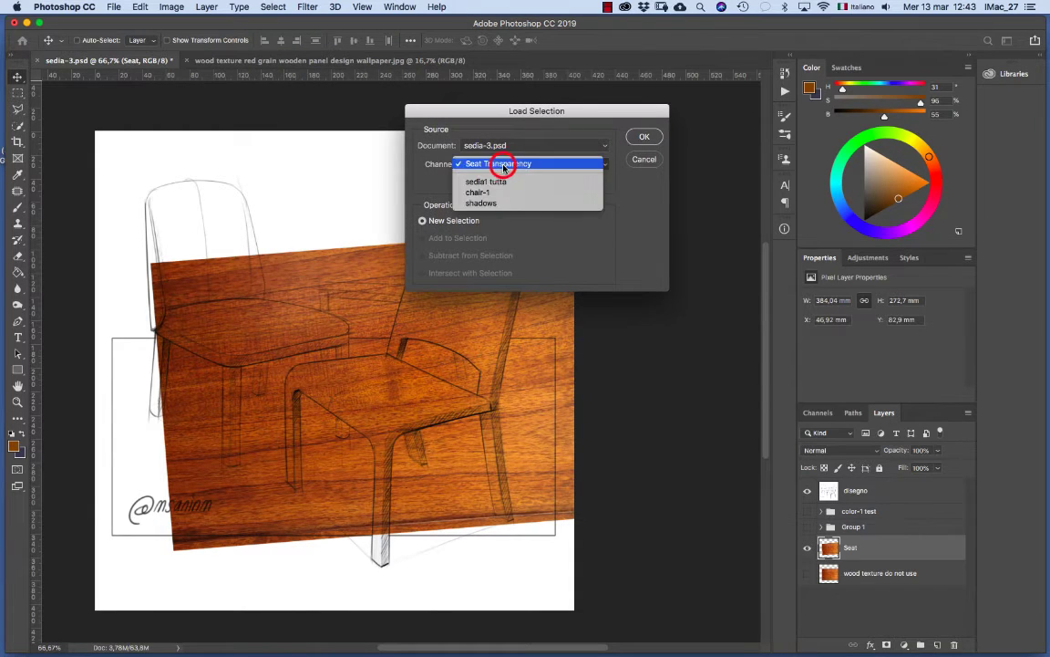
{"action": "left_click", "coordinate": [505, 170]}
{"action": "left_click", "coordinate": [504, 168]}
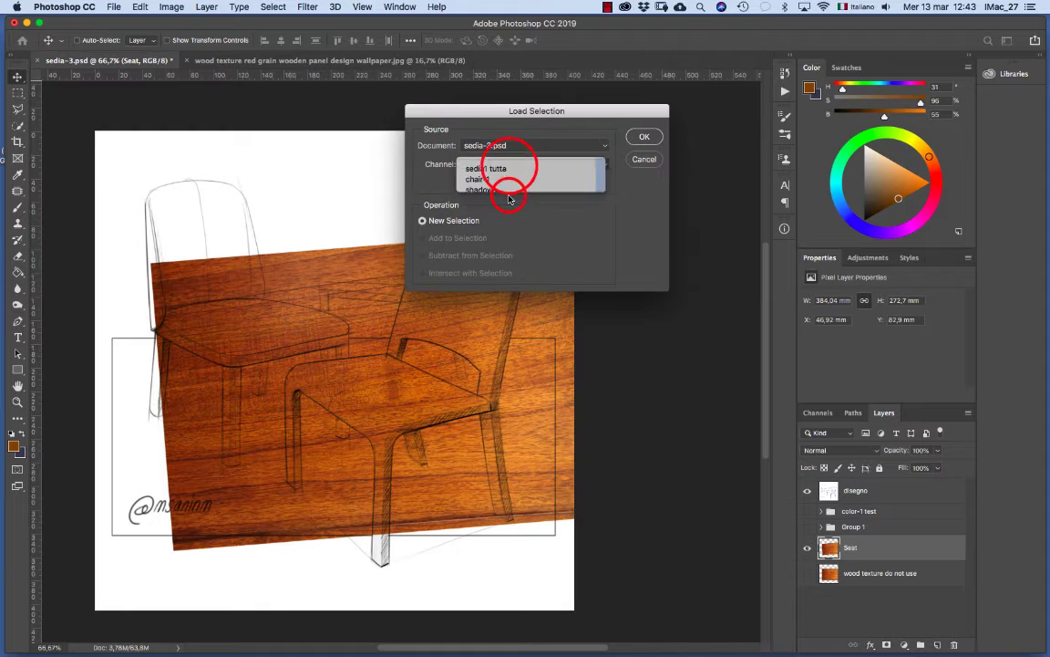
{"action": "left_click", "coordinate": [508, 193]}
{"action": "left_click", "coordinate": [645, 136]}
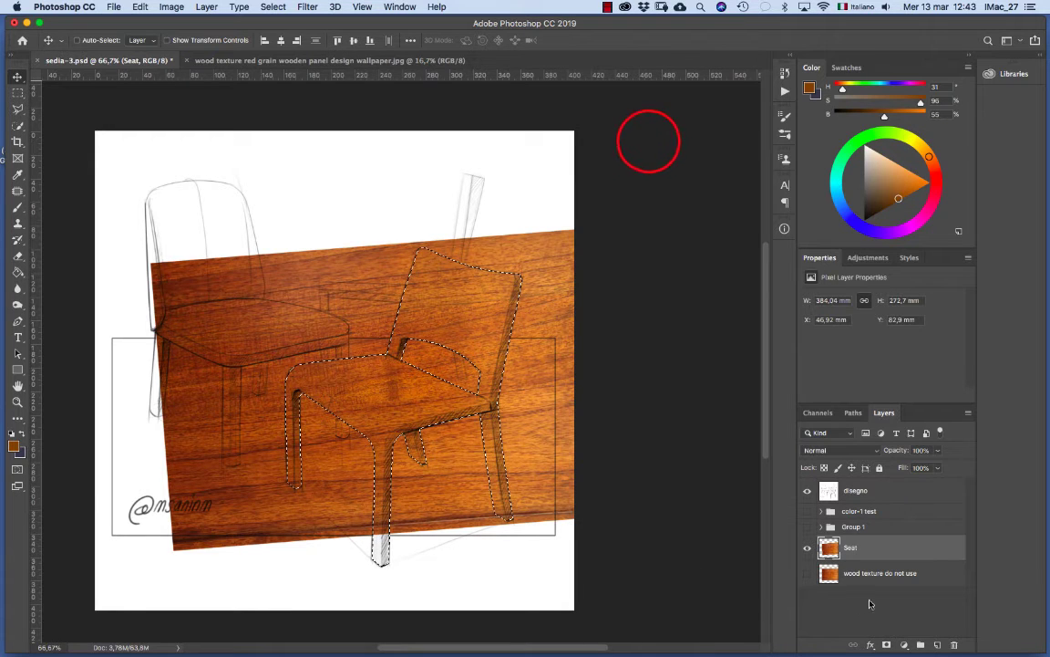
{"action": "left_click", "coordinate": [888, 645]}
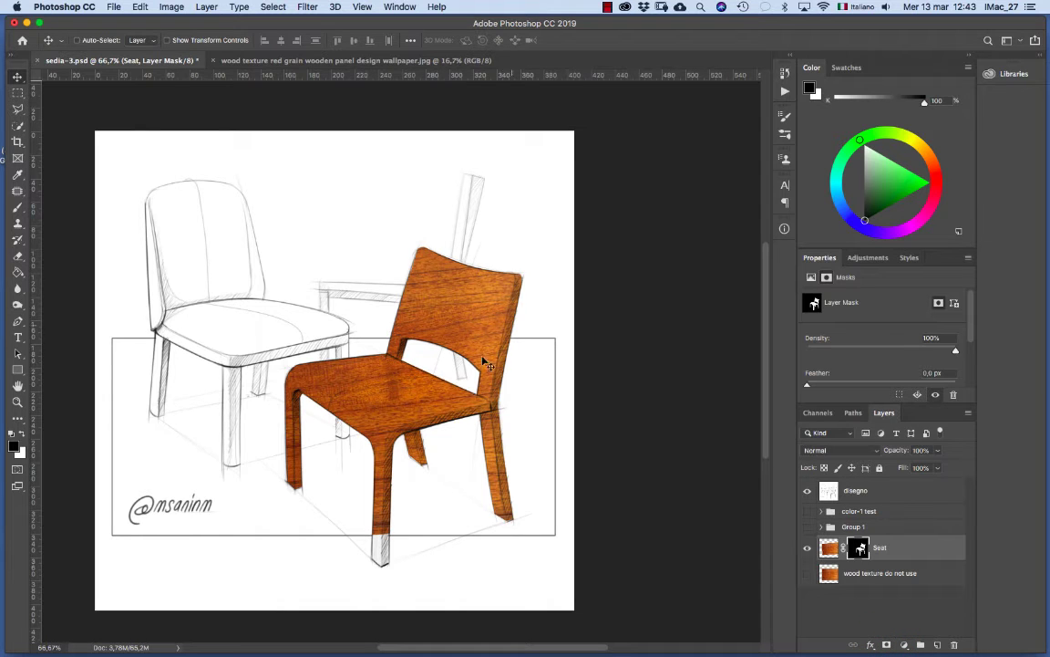
- Try to warp the masked Seat layer by pulling its grid slightly downward on the left side
{"action": "left_click", "coordinate": [380, 399], "text": "super"}
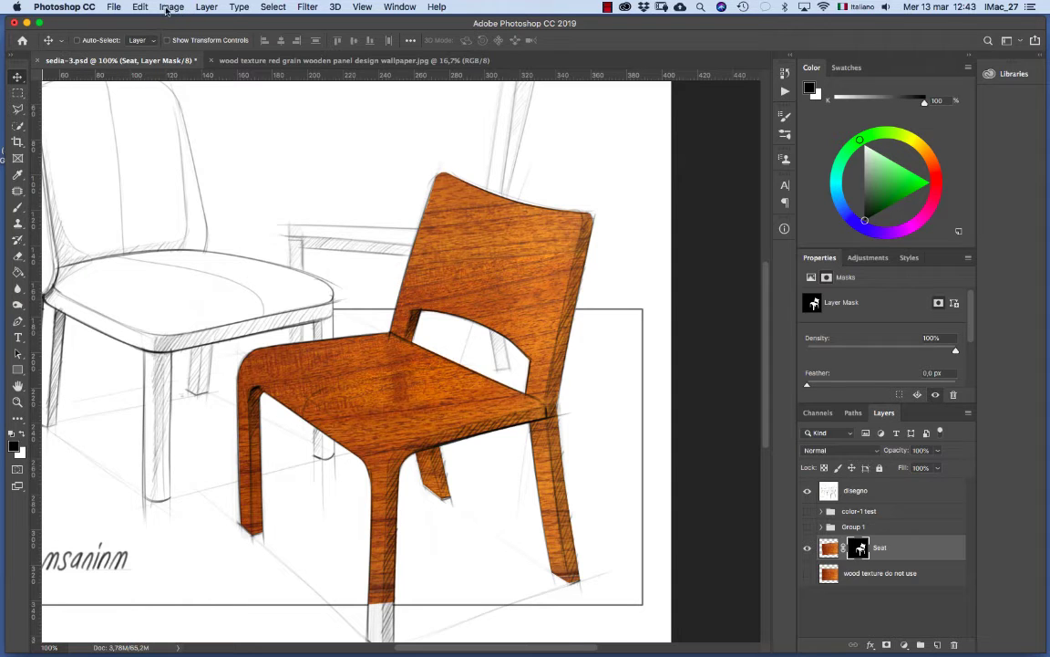
{"action": "left_click", "coordinate": [144, 8]}
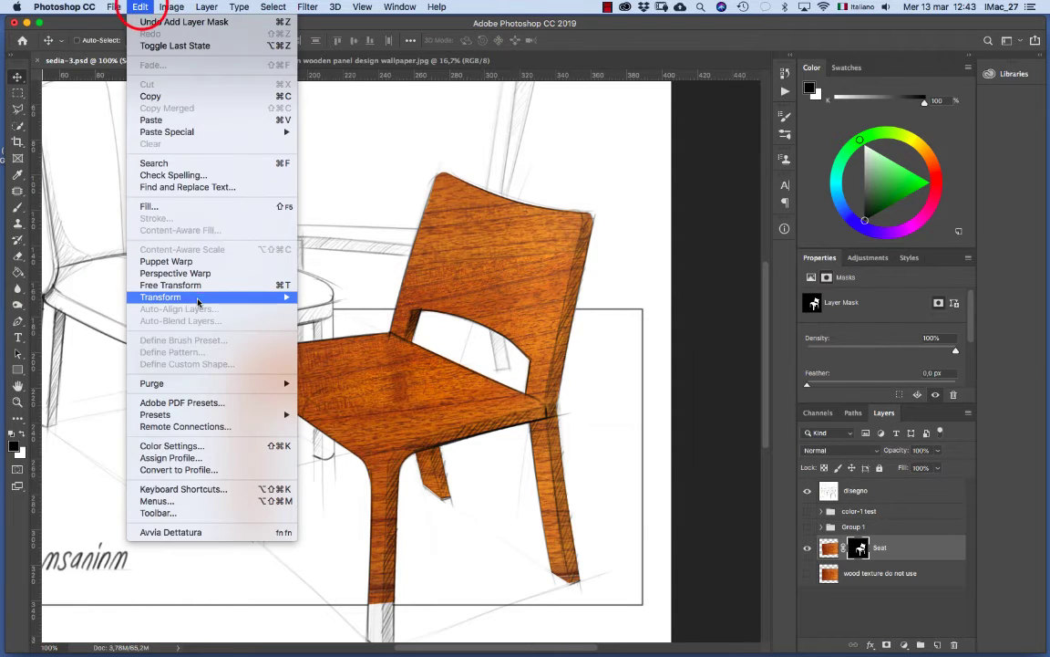
{"action": "mouse_move", "coordinate": [197, 298]}
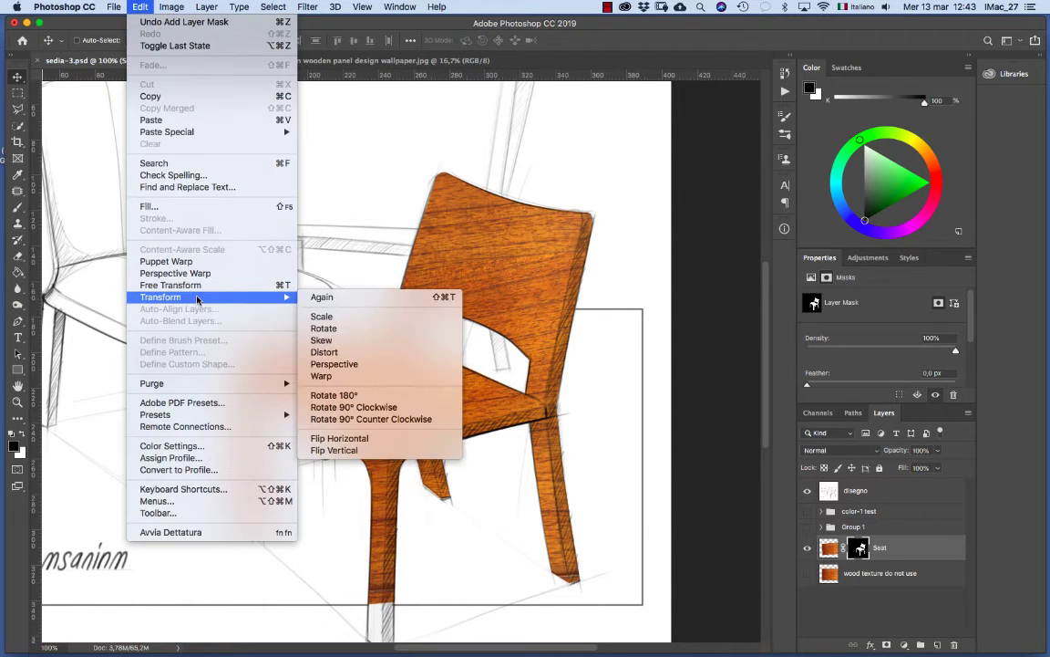
{"action": "left_click", "coordinate": [330, 375]}
{"action": "left_click", "coordinate": [358, 404], "text": "alt"}
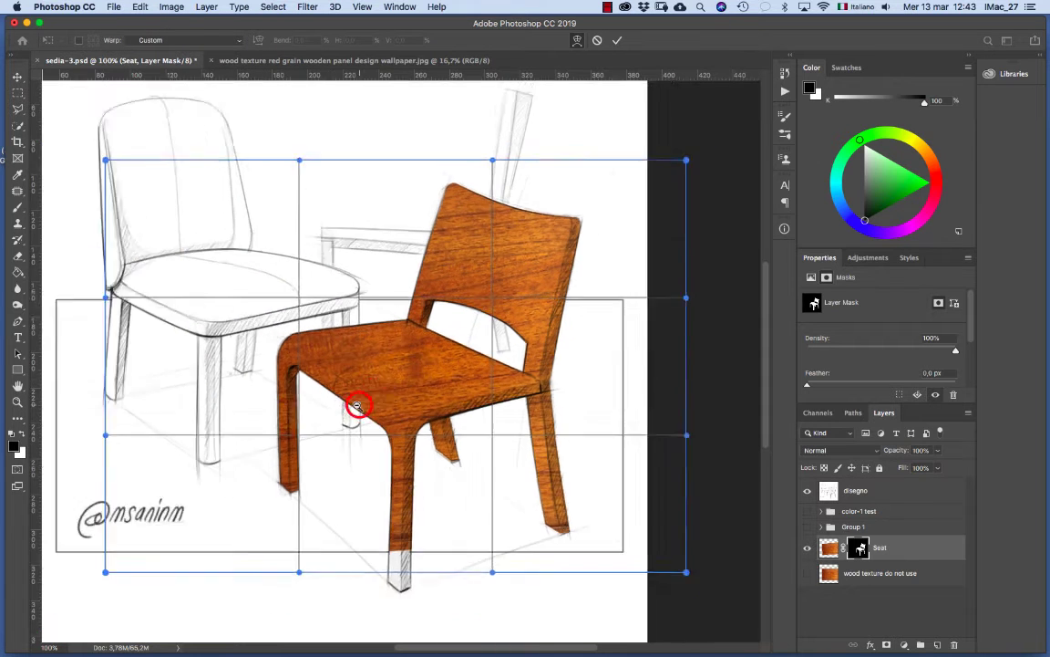
{"action": "left_click_drag", "start_coordinate": [246, 356], "coordinate": [253, 370]}
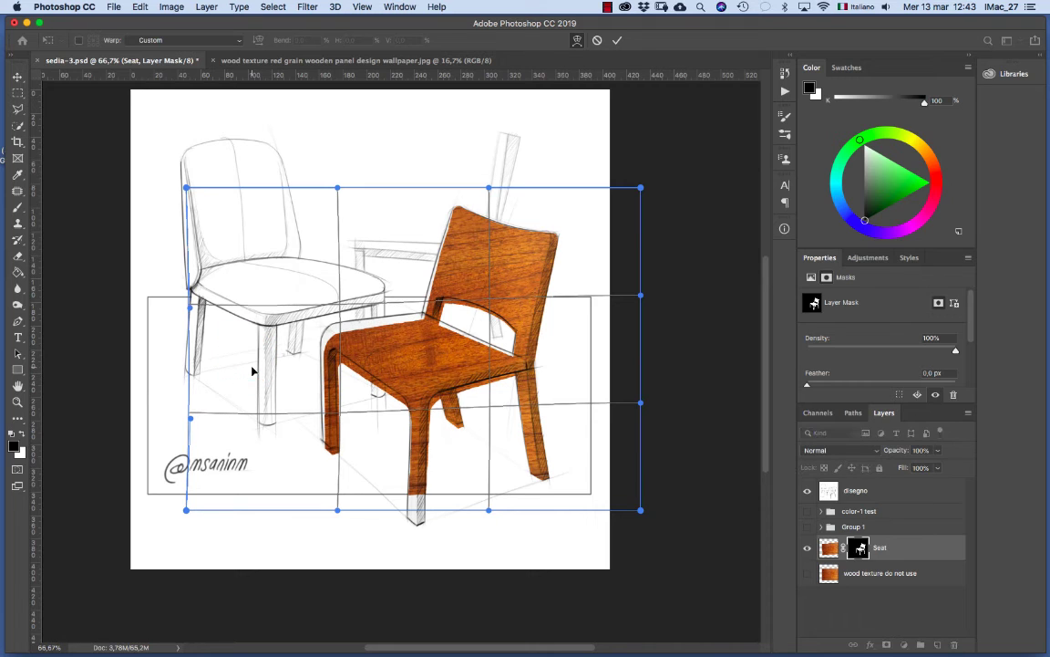
{"action": "key", "text": "Return"}
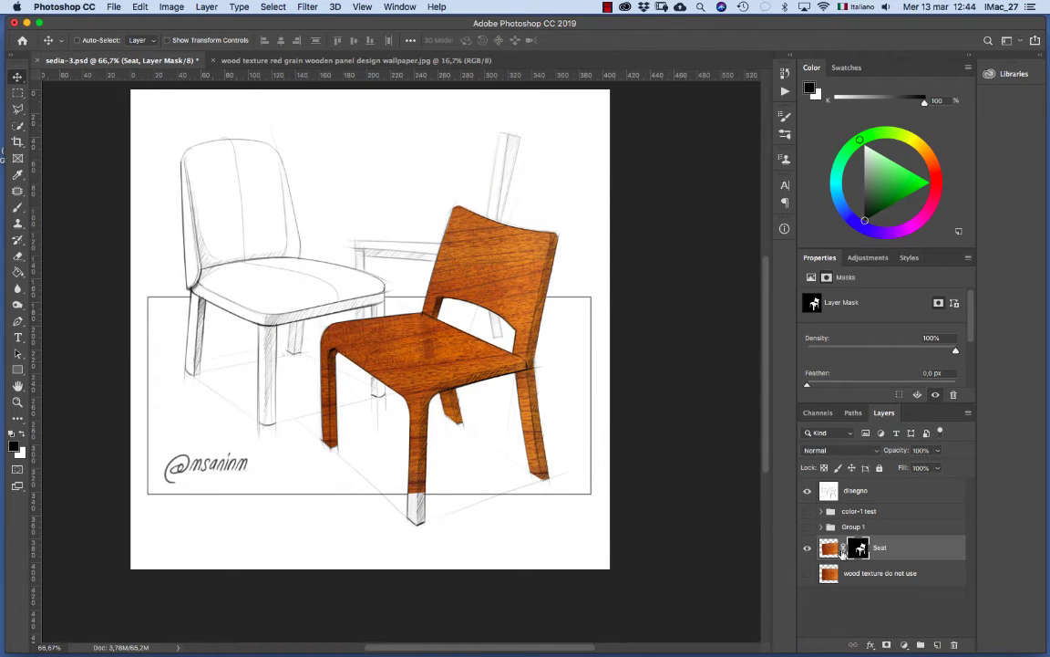
- Unlink the Seat layer's mask and warp only its wood texture, pulling the two left corners inward toward the chair
{"action": "left_click", "coordinate": [843, 547]}
{"action": "left_click", "coordinate": [830, 547]}
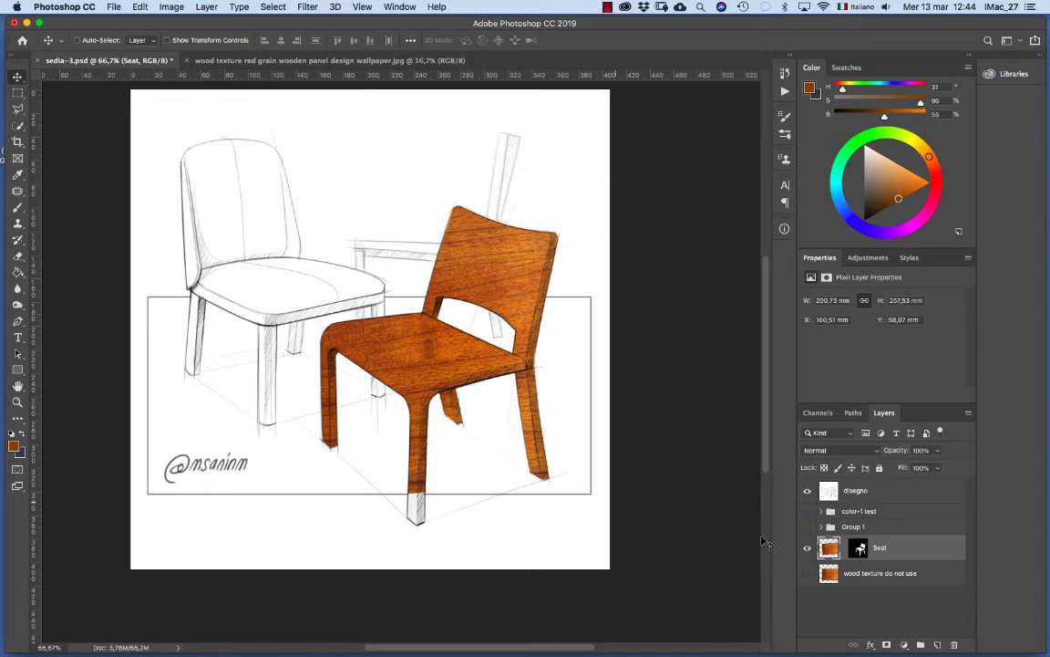
{"action": "left_click", "coordinate": [142, 6]}
{"action": "mouse_move", "coordinate": [183, 297]}
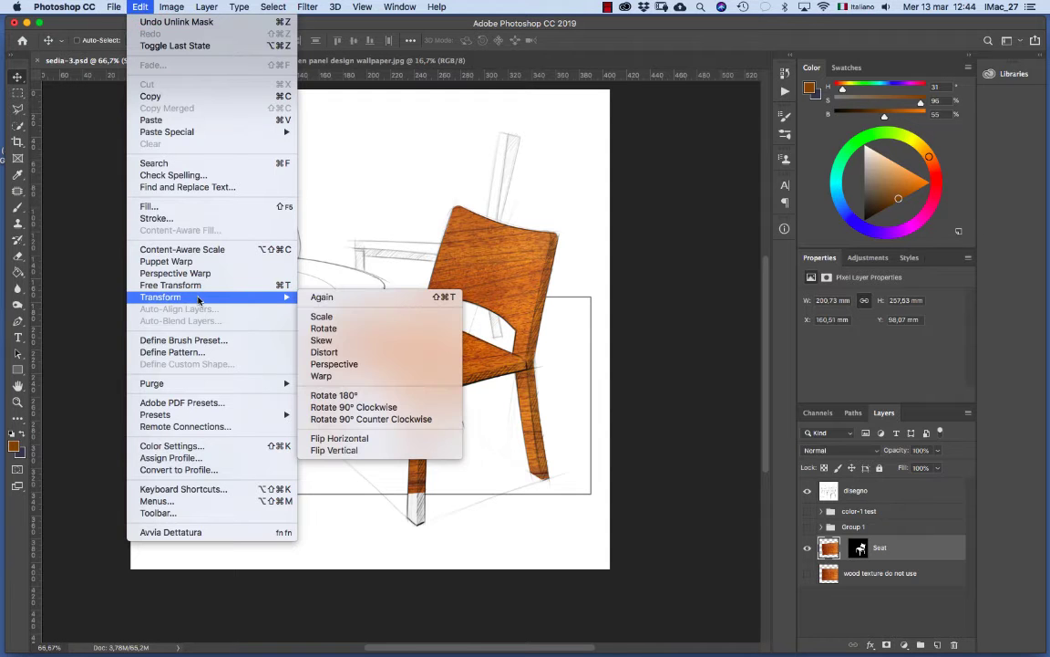
{"action": "left_click", "coordinate": [346, 374]}
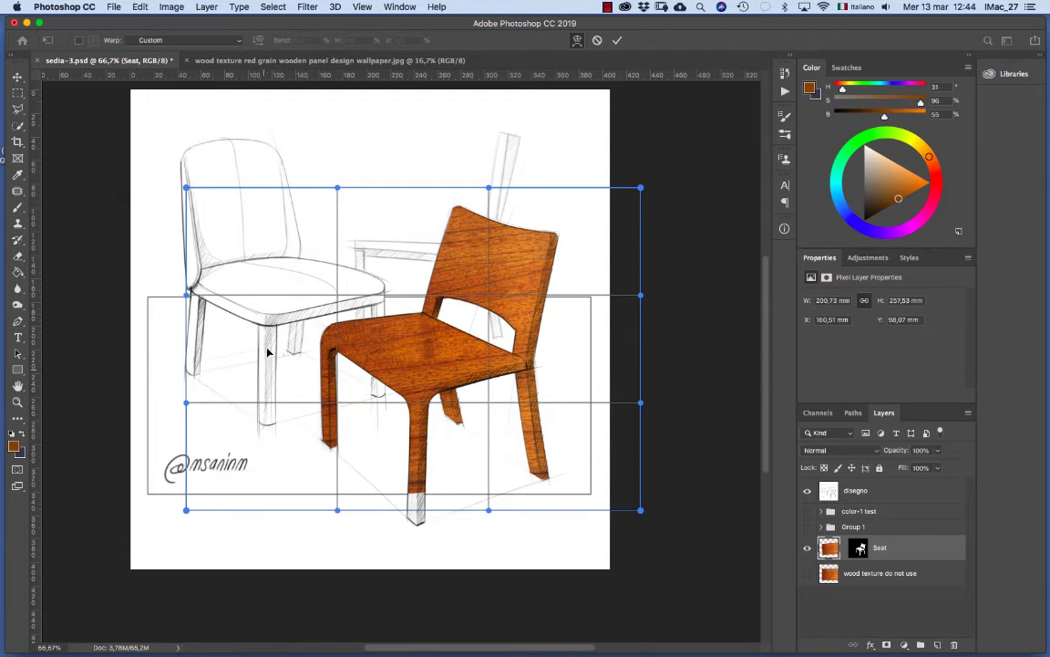
{"action": "mouse_move", "coordinate": [266, 348]}
{"action": "left_mouse_down"}
{"action": "mouse_move", "coordinate": [269, 362]}
{"action": "mouse_move", "coordinate": [264, 346]}
{"action": "mouse_move", "coordinate": [253, 352]}
{"action": "left_mouse_up"}
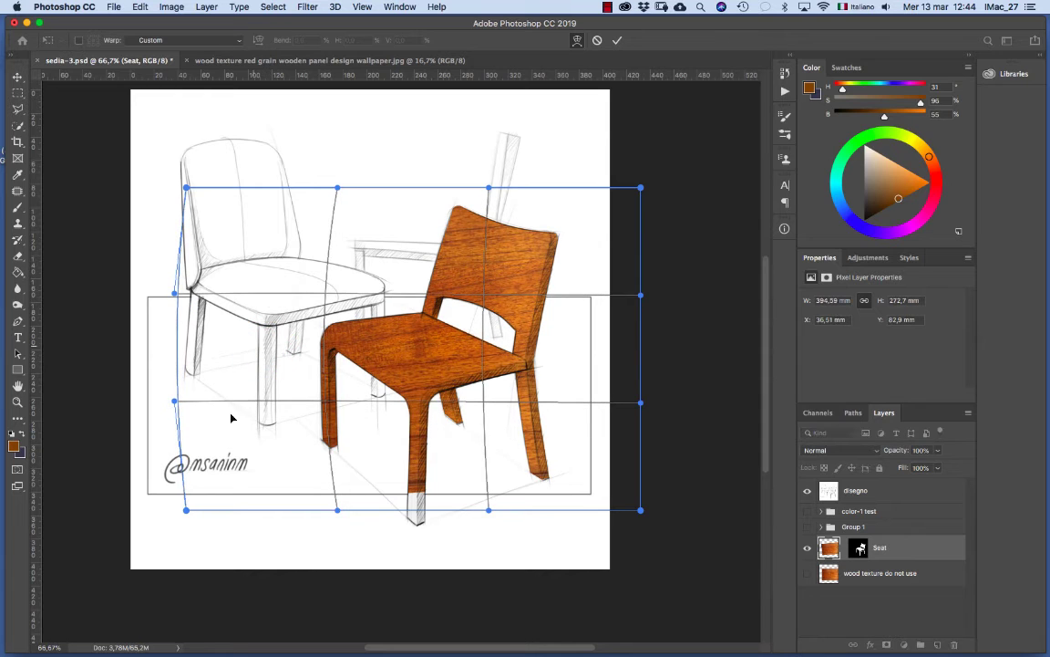
{"action": "left_click_drag", "start_coordinate": [186, 511], "coordinate": [257, 534]}
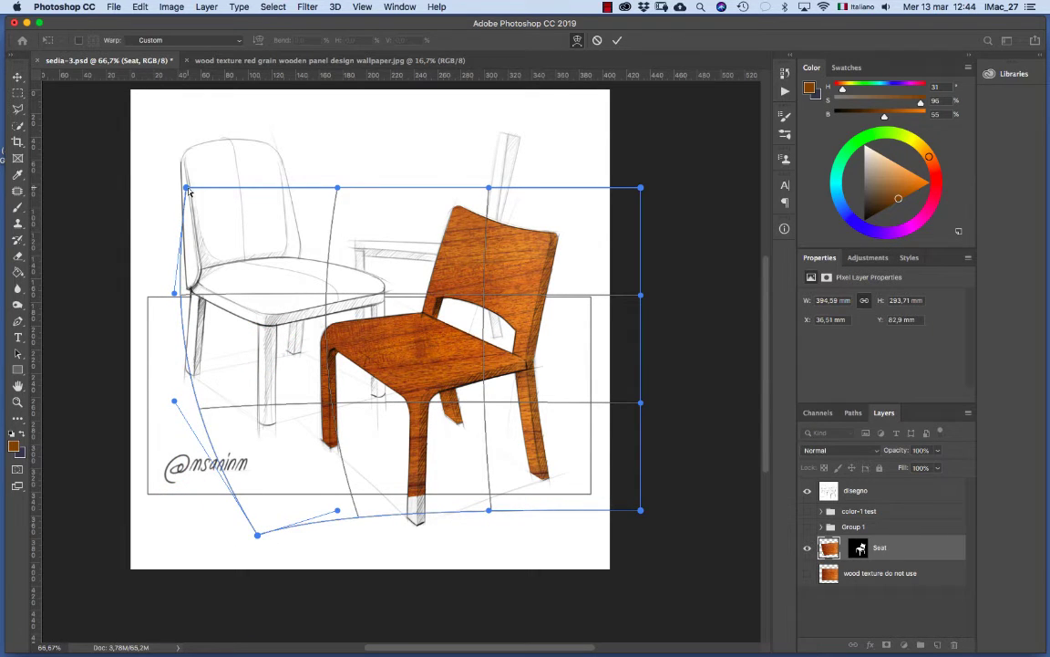
{"action": "left_click_drag", "start_coordinate": [186, 189], "coordinate": [183, 220]}
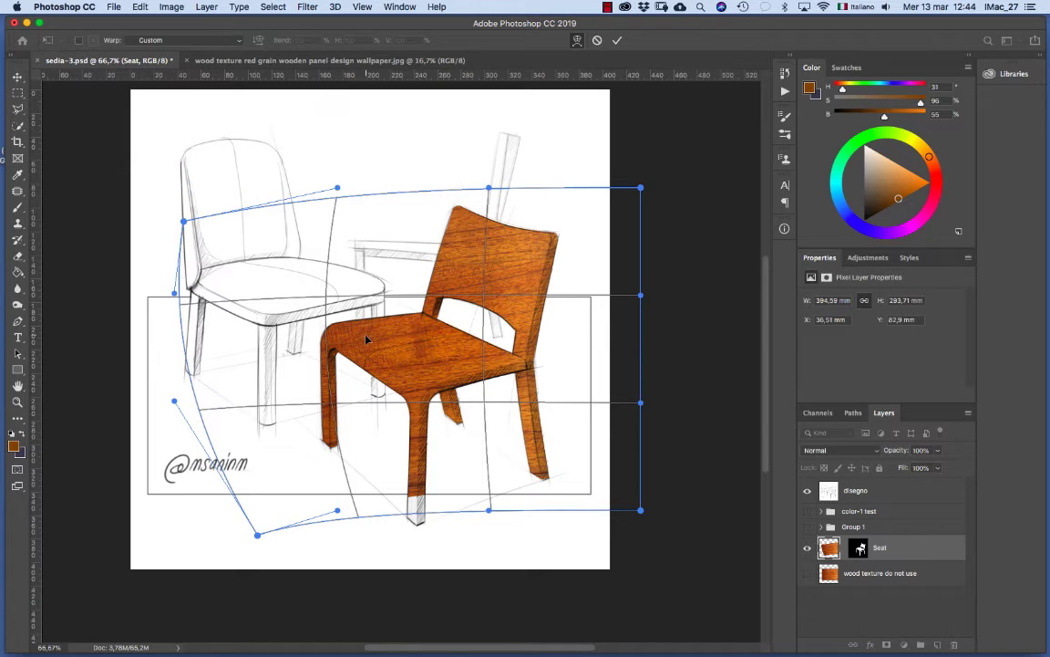
- Bend the inside of the warp grid around the seat and backrest so the wood grain curves across the seat
{"action": "left_click", "coordinate": [382, 347], "text": "super"}
{"action": "left_click_drag", "start_coordinate": [489, 349], "coordinate": [428, 336]}
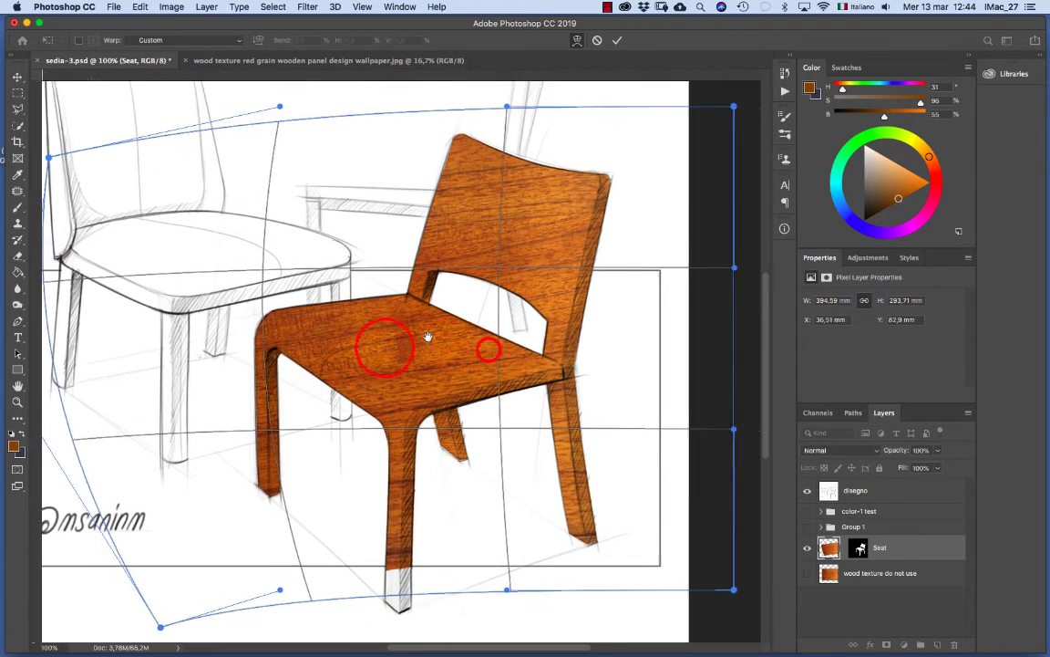
{"action": "left_click_drag", "start_coordinate": [547, 379], "coordinate": [546, 367]}
{"action": "left_click_drag", "start_coordinate": [536, 356], "coordinate": [519, 335]}
{"action": "left_click_drag", "start_coordinate": [333, 401], "coordinate": [337, 406]}
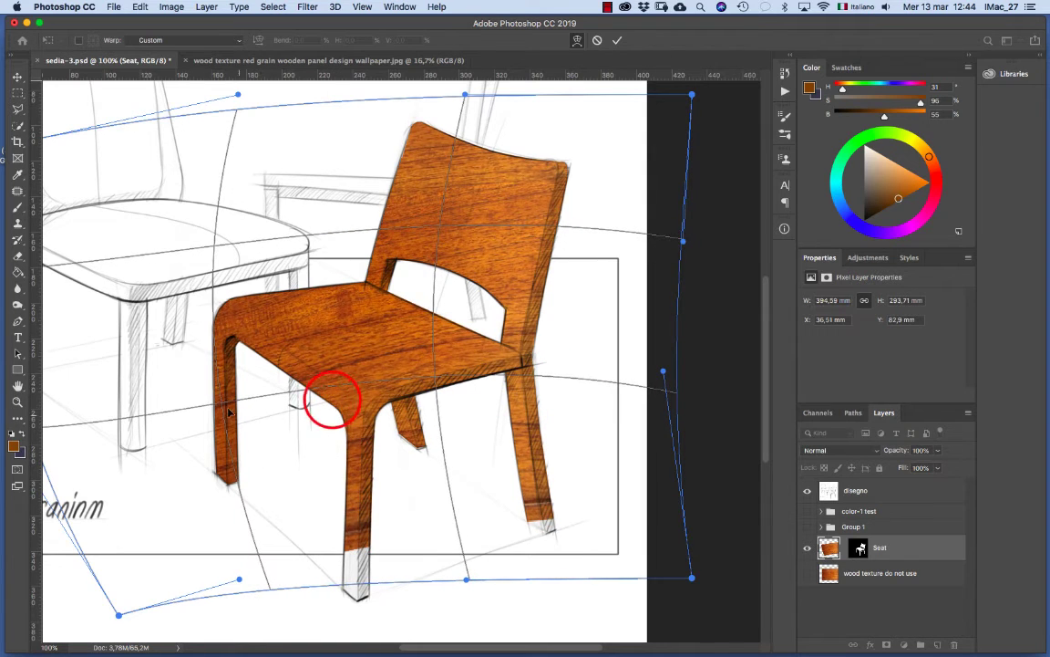
{"action": "left_click_drag", "start_coordinate": [226, 403], "coordinate": [236, 407]}
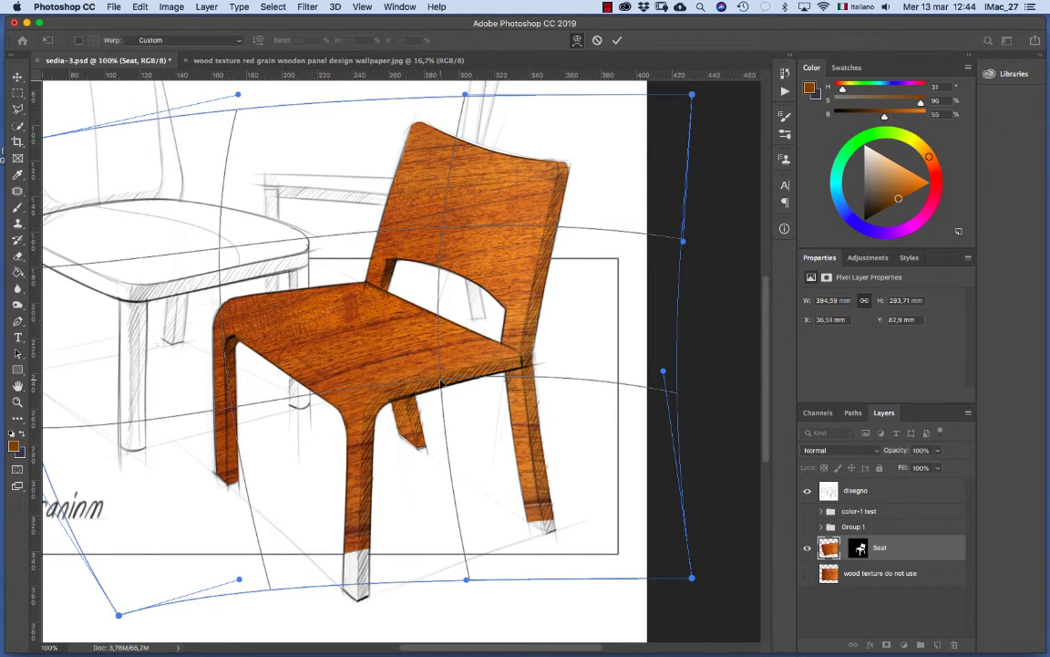
{"action": "left_click_drag", "start_coordinate": [441, 377], "coordinate": [367, 392]}
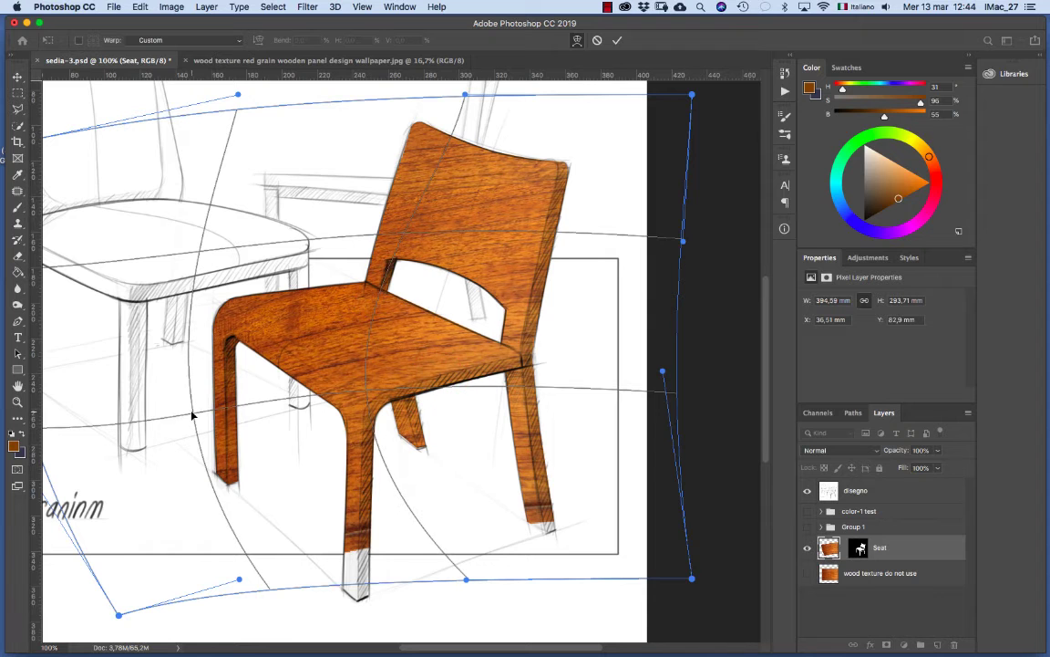
{"action": "left_click_drag", "start_coordinate": [193, 415], "coordinate": [266, 403]}
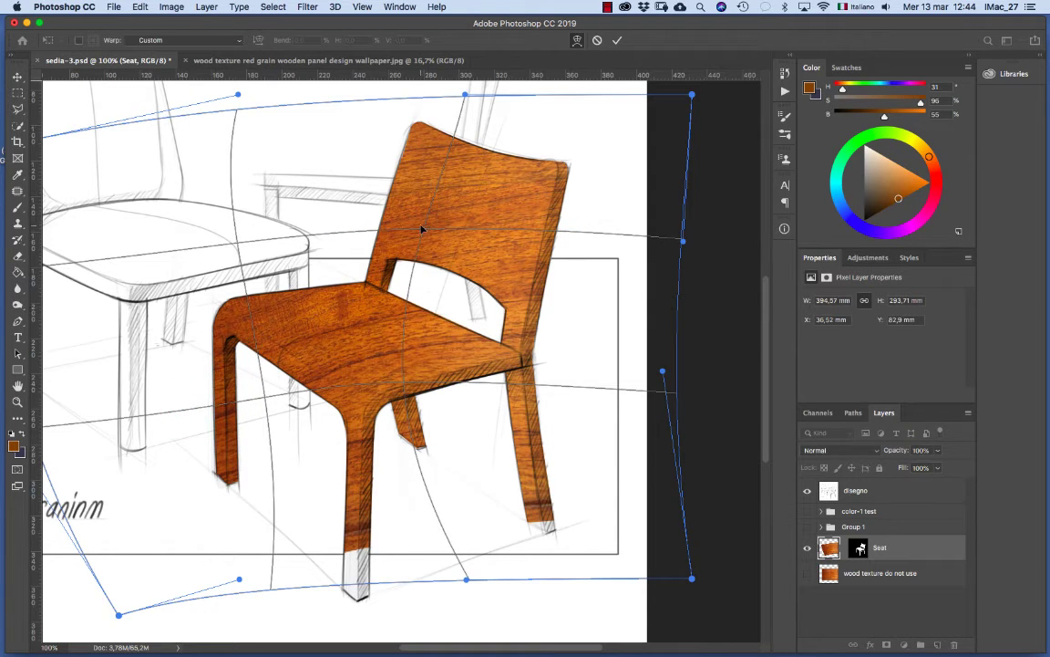
{"action": "left_click_drag", "start_coordinate": [422, 230], "coordinate": [375, 227]}
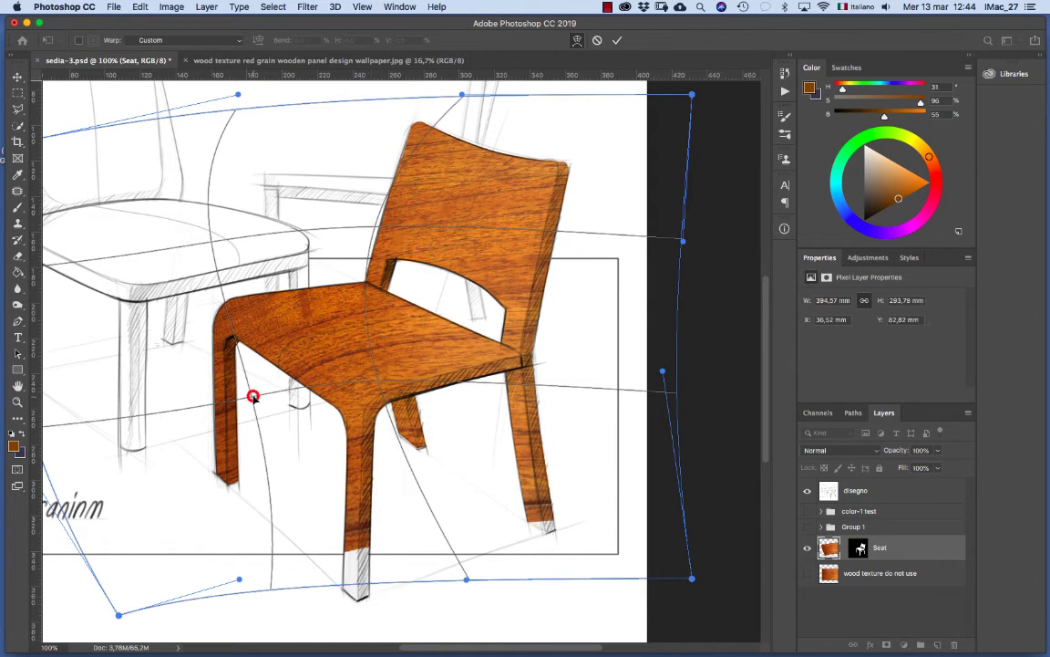
- Pull the warp's left corners and their curve handles further in so the grain bends over the seat's front edge
{"action": "left_click_drag", "start_coordinate": [119, 615], "coordinate": [242, 622]}
{"action": "left_click_drag", "start_coordinate": [239, 581], "coordinate": [254, 554]}
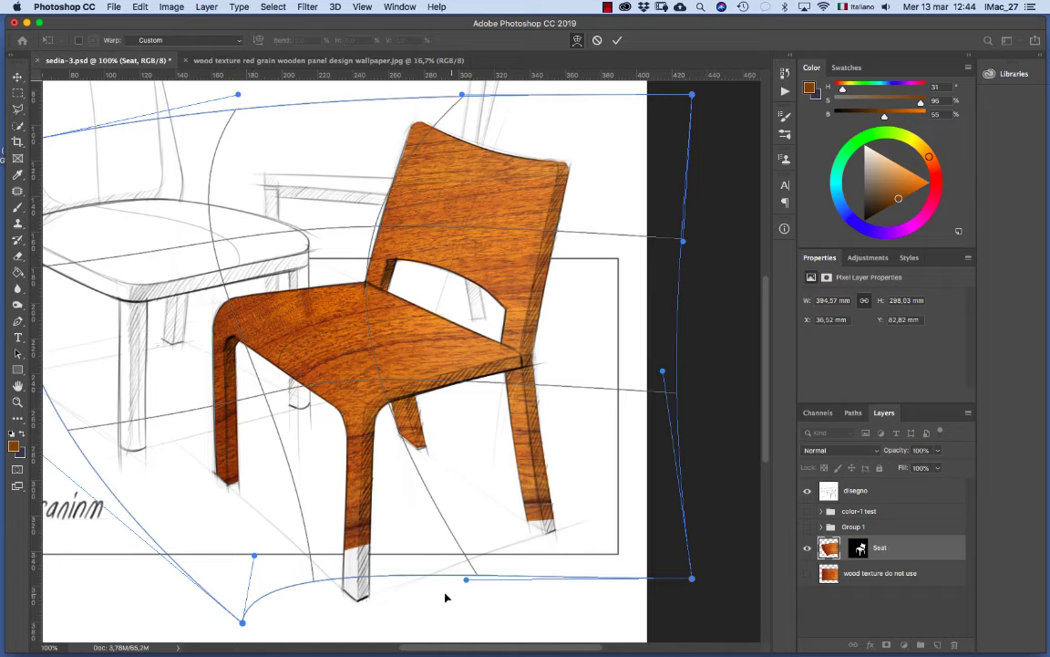
{"action": "left_click_drag", "start_coordinate": [466, 581], "coordinate": [330, 476]}
{"action": "left_click_drag", "start_coordinate": [413, 406], "coordinate": [490, 497]}
{"action": "left_click_drag", "start_coordinate": [84, 239], "coordinate": [103, 417]}
{"action": "left_click_drag", "start_coordinate": [316, 186], "coordinate": [125, 281]}
{"action": "left_click_drag", "start_coordinate": [334, 481], "coordinate": [297, 478]}
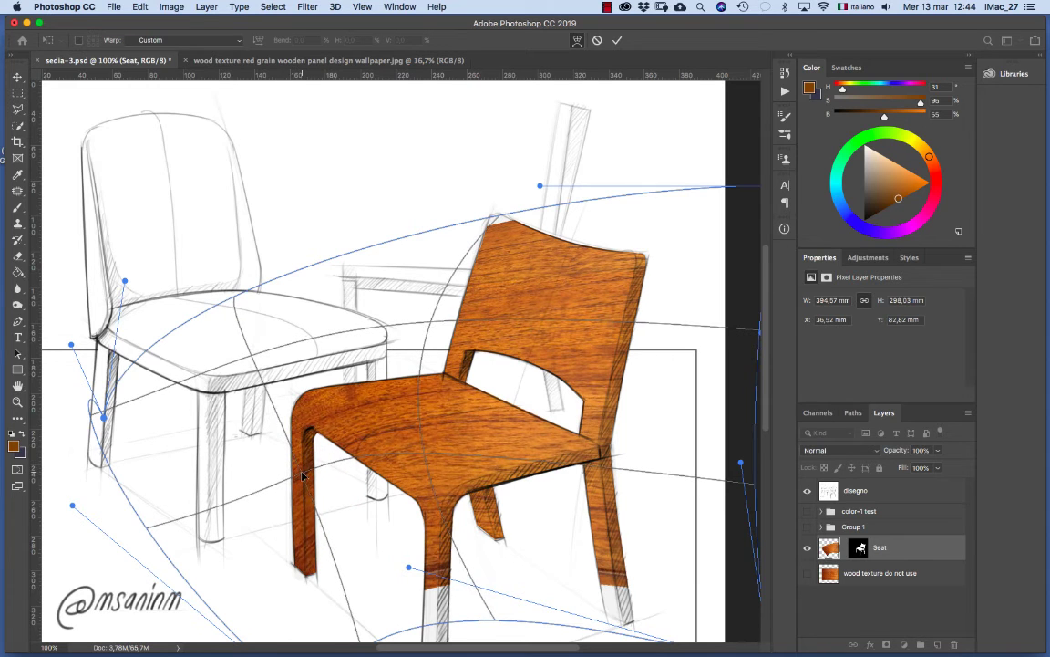
- Move the warp's upper-right and lower-right corners inward and reshape the right and bottom edges around the seat
{"action": "mouse_move", "coordinate": [585, 411]}
{"action": "left_mouse_down"}
{"action": "mouse_move", "coordinate": [535, 392]}
{"action": "mouse_move", "coordinate": [448, 319]}
{"action": "left_mouse_up"}
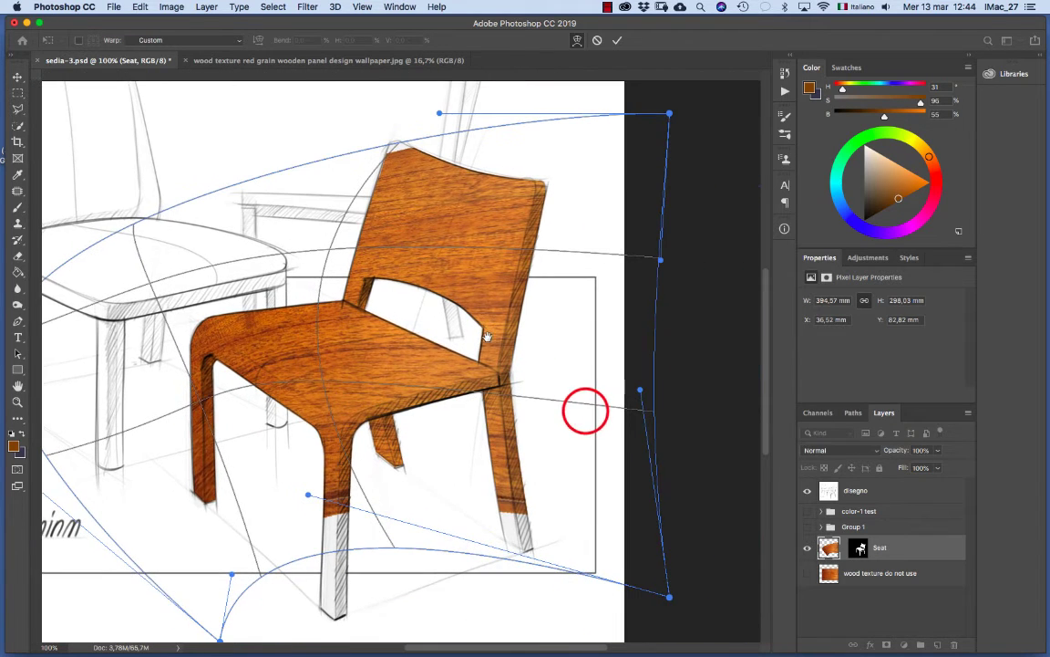
{"action": "left_click_drag", "start_coordinate": [672, 115], "coordinate": [548, 111]}
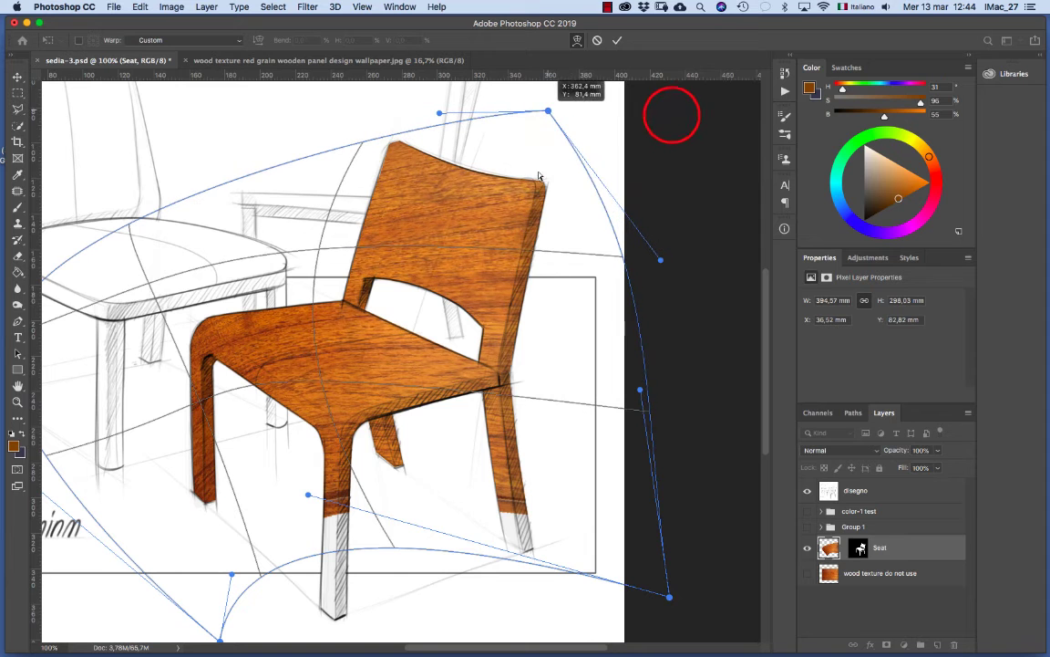
{"action": "left_click_drag", "start_coordinate": [558, 333], "coordinate": [475, 334]}
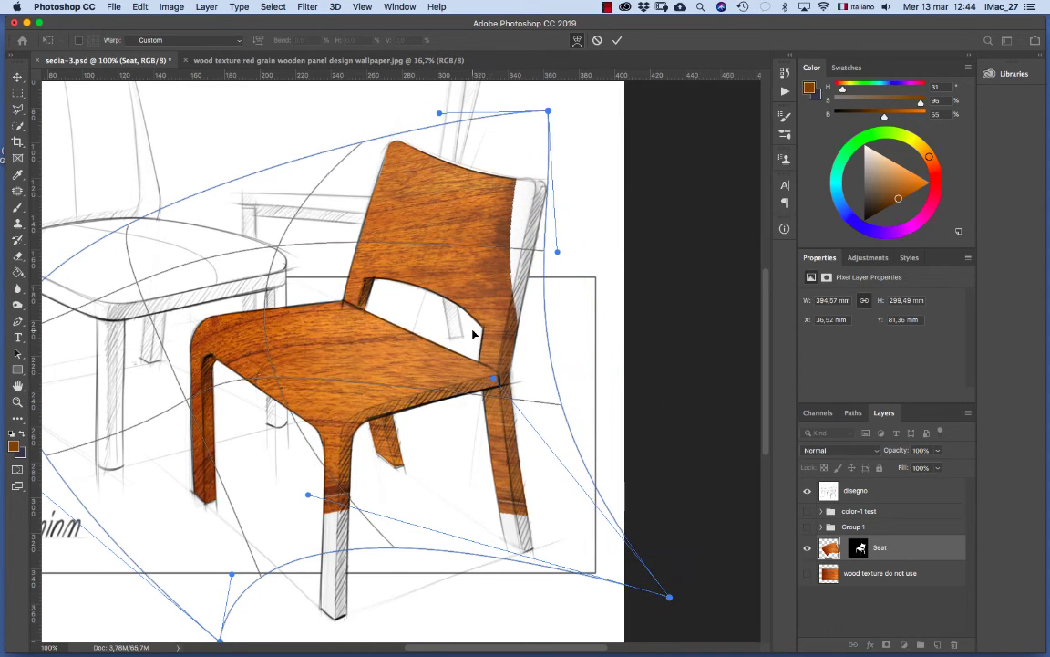
{"action": "left_click_drag", "start_coordinate": [395, 548], "coordinate": [435, 561]}
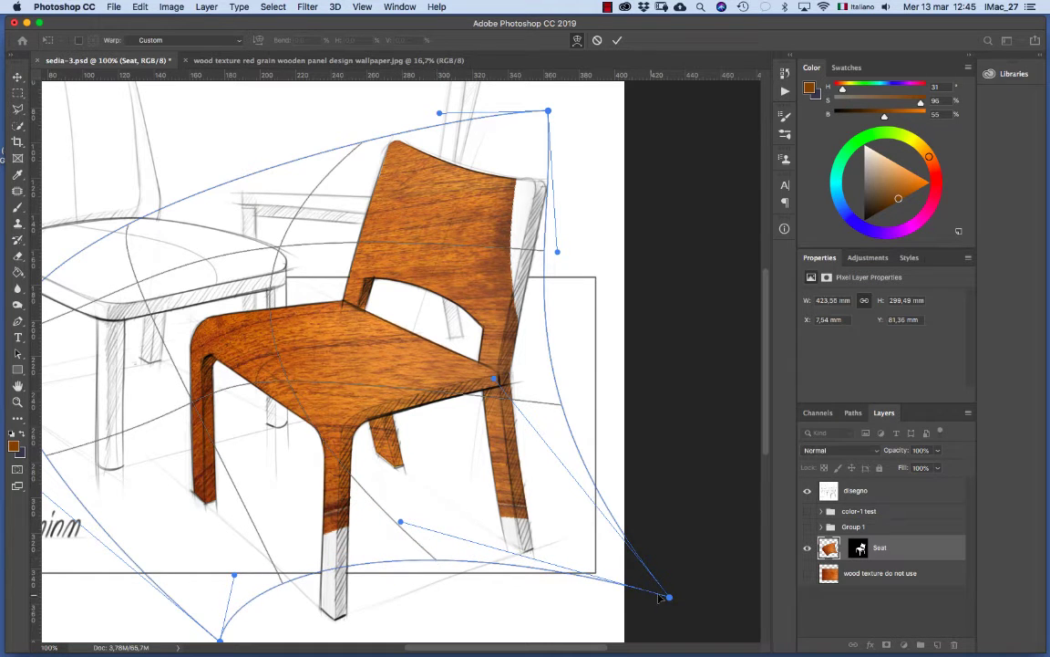
{"action": "left_click_drag", "start_coordinate": [671, 600], "coordinate": [633, 467]}
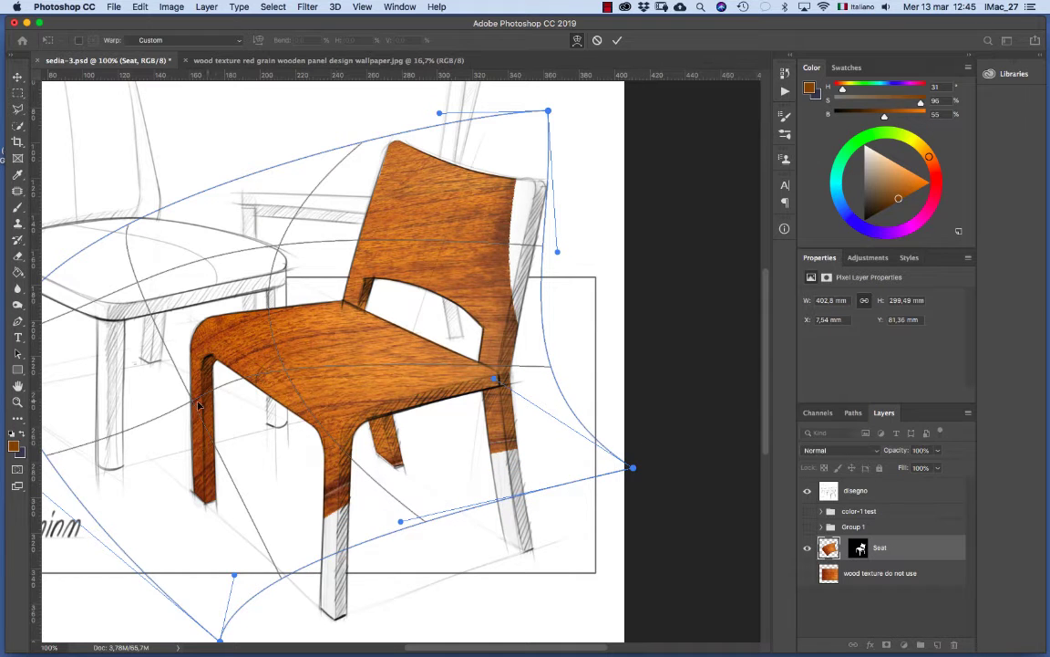
- Refine the grain's curvature at the seat's rounded front and left leg, raise the bottom edge, and apply the warp
{"action": "left_click_drag", "start_coordinate": [194, 402], "coordinate": [204, 445]}
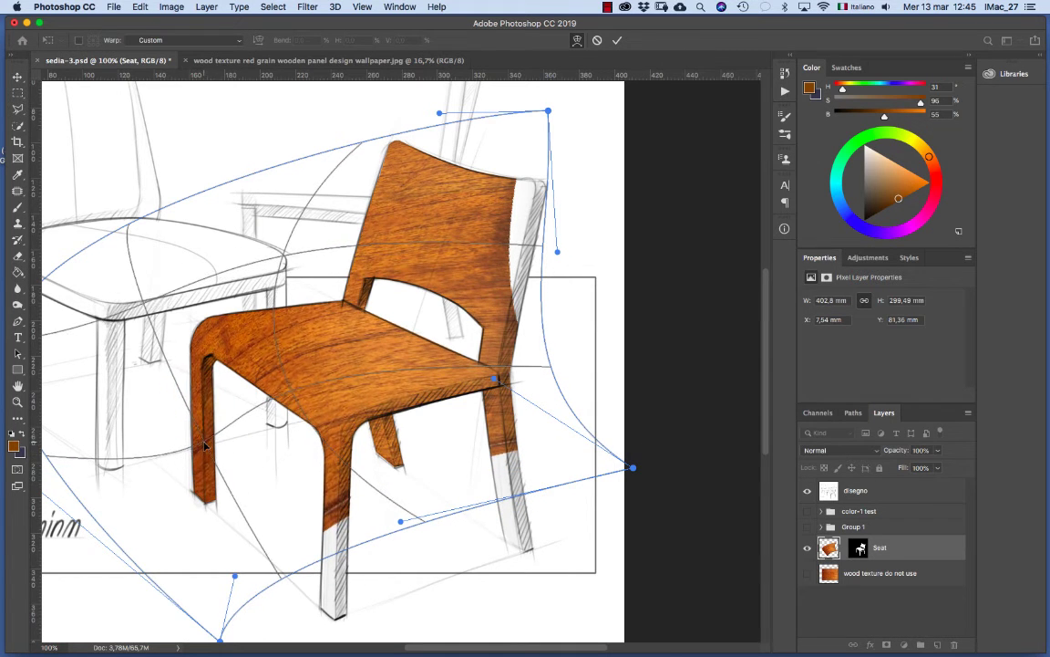
{"action": "left_click_drag", "start_coordinate": [329, 323], "coordinate": [272, 327]}
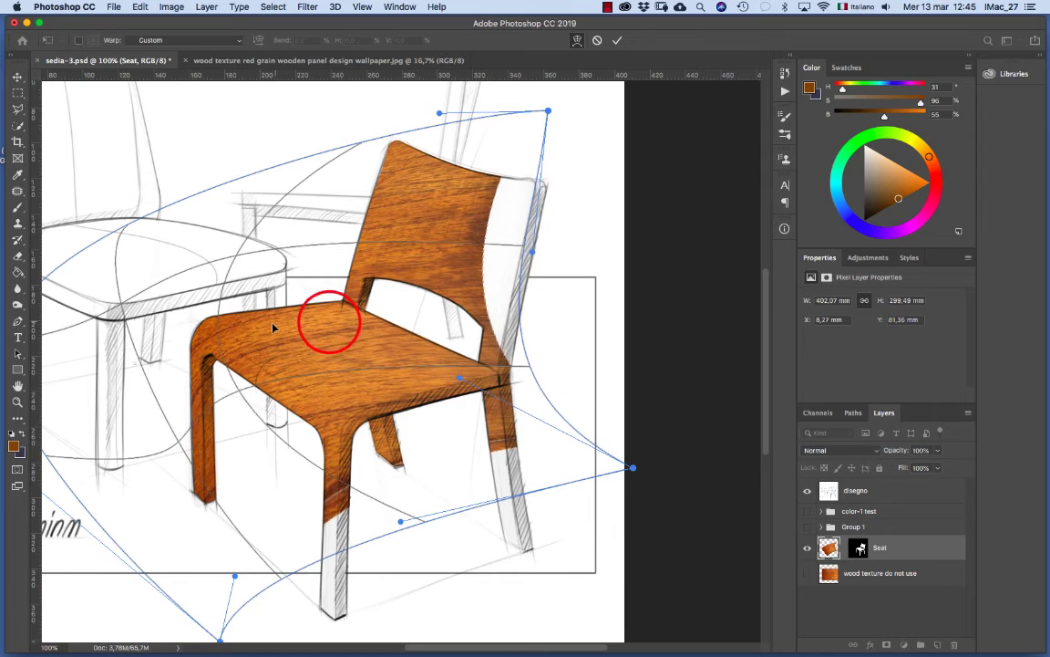
{"action": "left_click_drag", "start_coordinate": [177, 441], "coordinate": [213, 407]}
{"action": "mouse_move", "coordinate": [219, 301]}
{"action": "left_mouse_down"}
{"action": "mouse_move", "coordinate": [223, 312]}
{"action": "mouse_move", "coordinate": [207, 315]}
{"action": "left_mouse_up"}
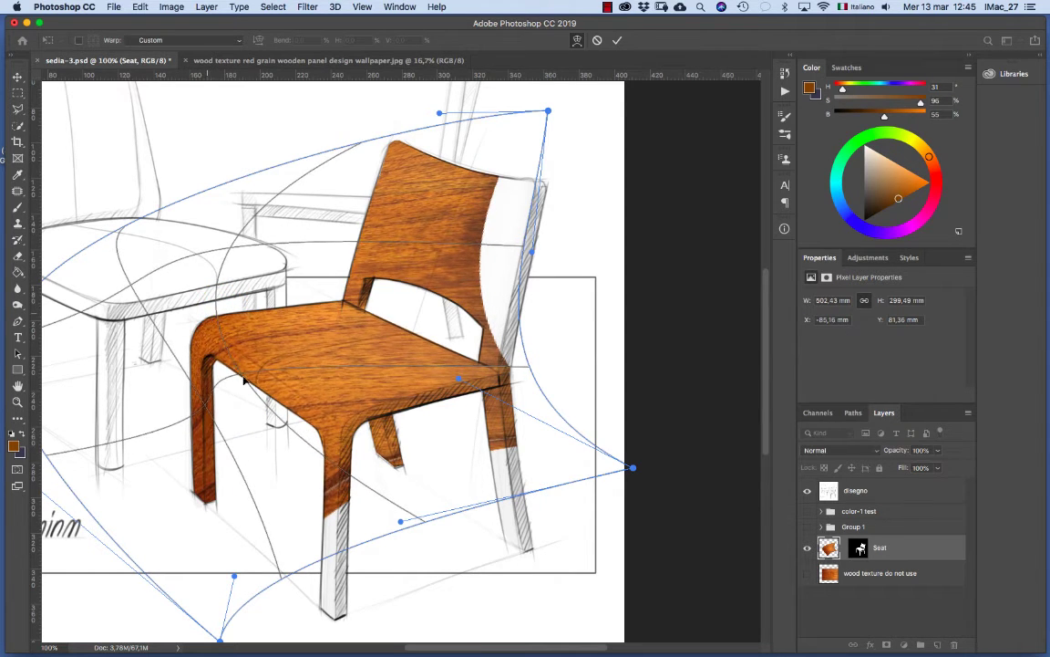
{"action": "left_click_drag", "start_coordinate": [225, 364], "coordinate": [288, 379]}
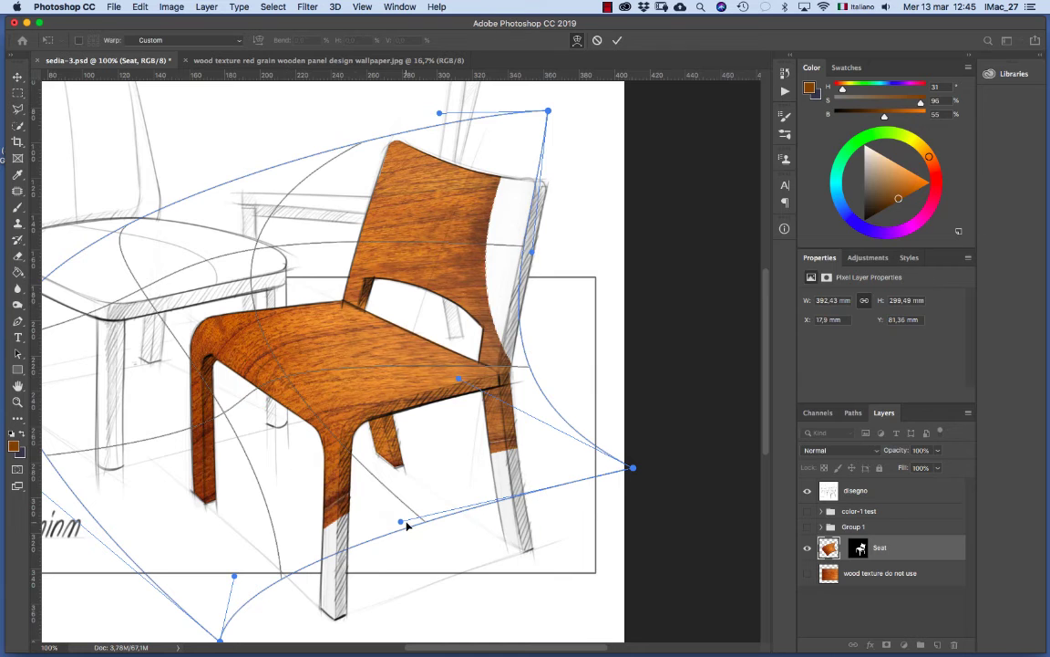
{"action": "left_click_drag", "start_coordinate": [401, 521], "coordinate": [284, 454]}
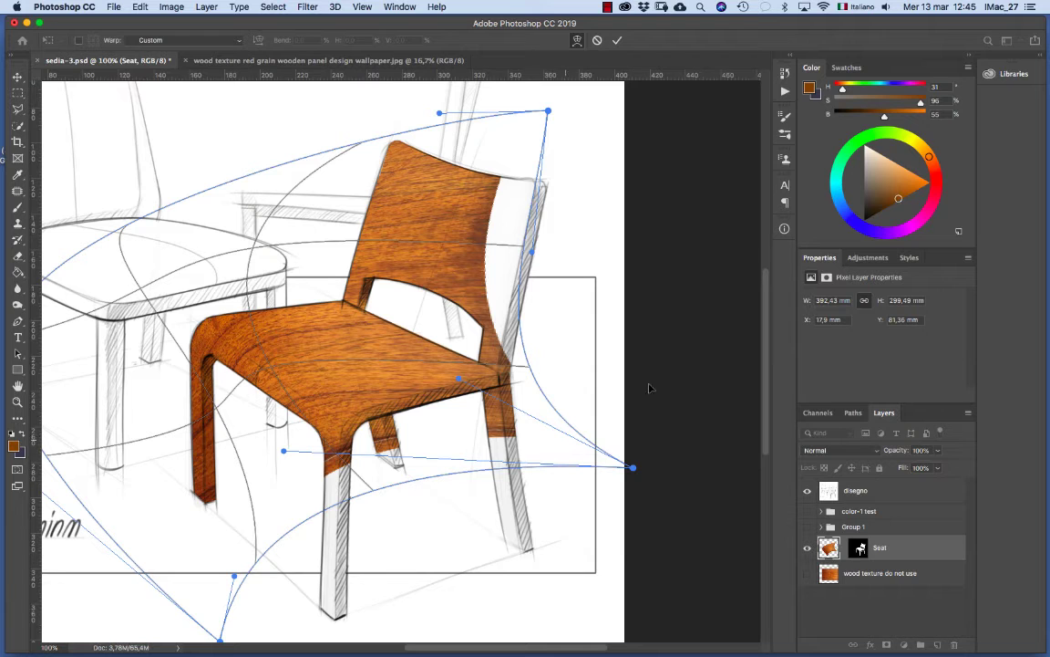
{"action": "left_click", "coordinate": [617, 41]}
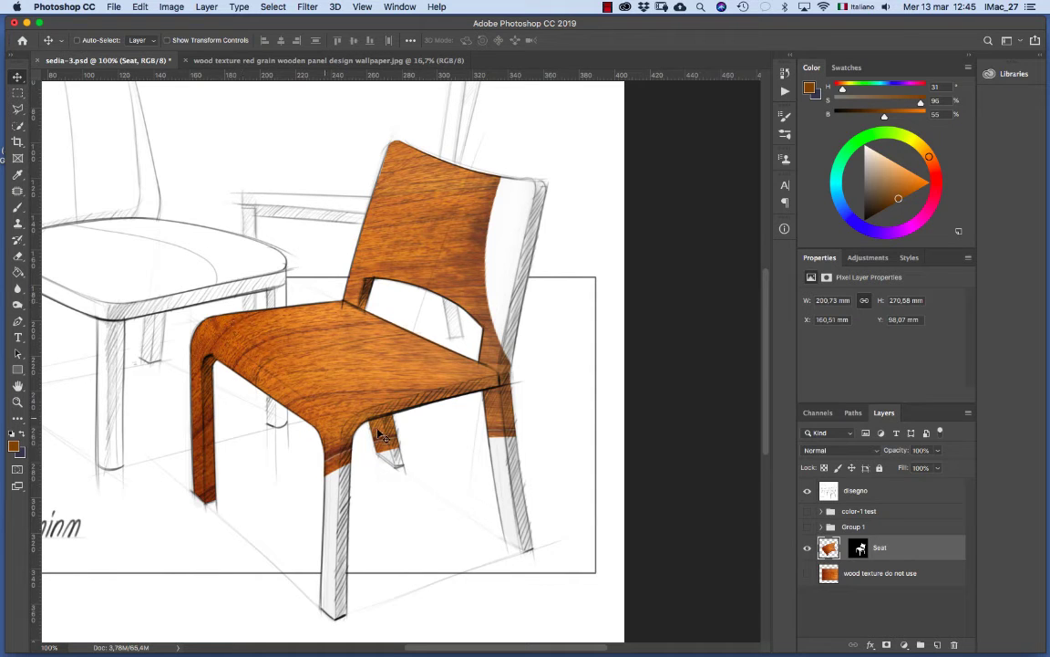
- Target the Seat layer mask and set up a black brush of 91 px with 100% opacity and 100% flow
{"action": "left_click", "coordinate": [859, 548]}
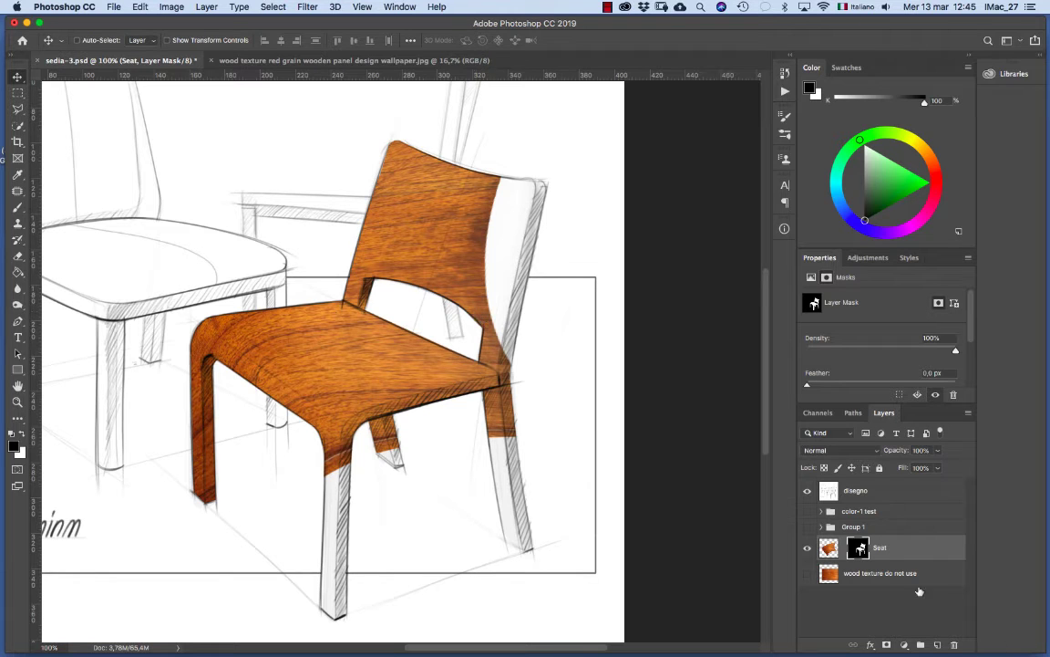
{"action": "key", "text": "b"}
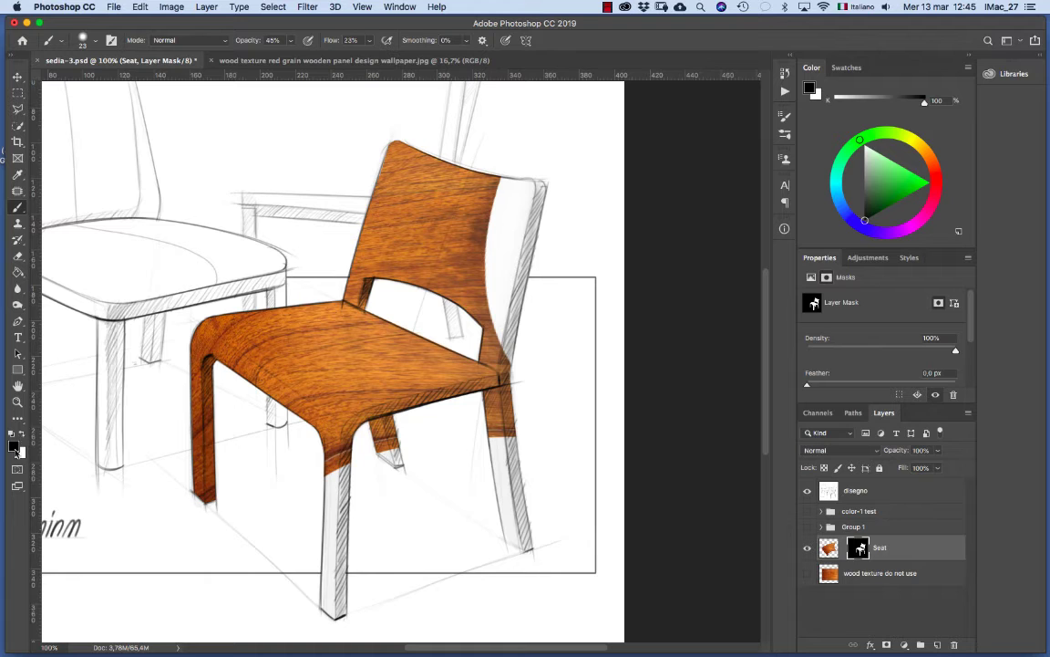
{"action": "left_click_drag", "start_coordinate": [265, 183], "coordinate": [308, 203]}
{"action": "left_click", "coordinate": [289, 41]}
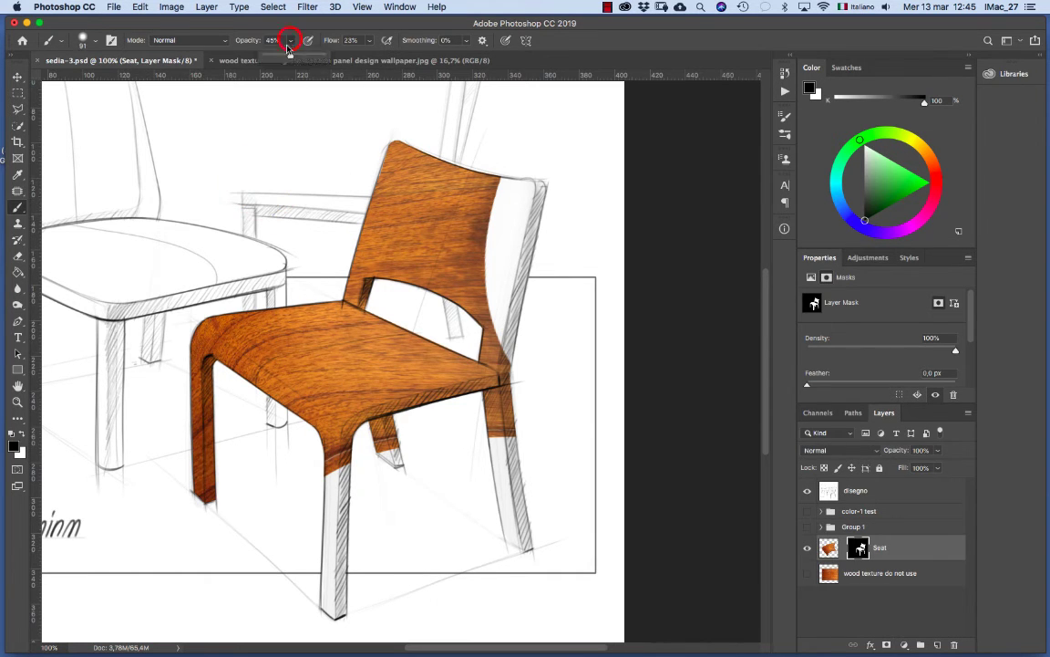
{"action": "left_click_drag", "start_coordinate": [369, 43], "coordinate": [382, 53]}
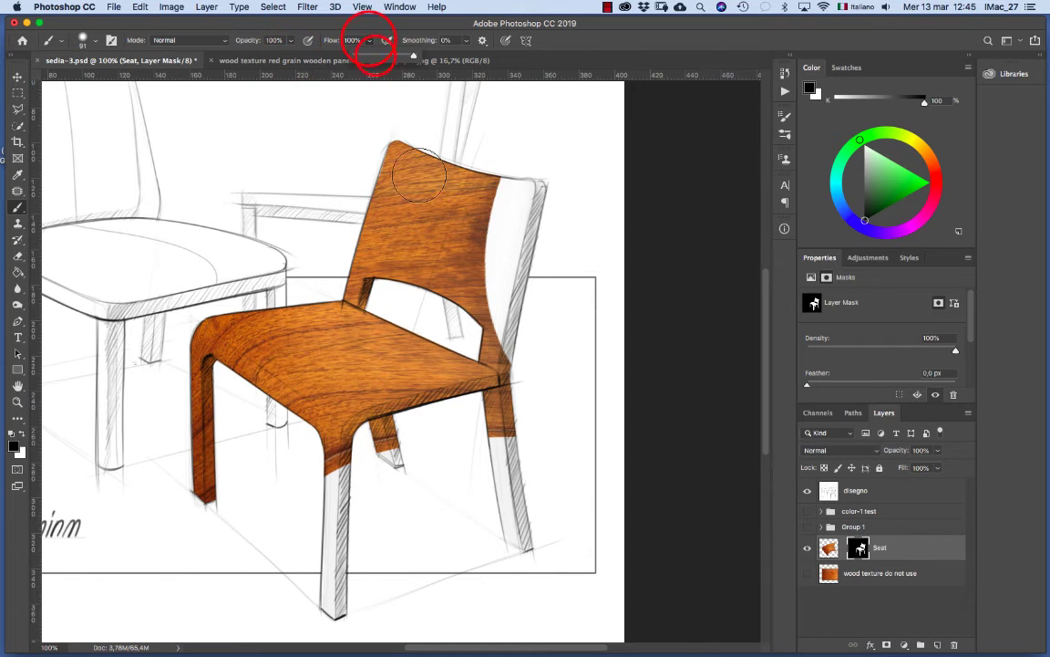
- Paint black on the Seat mask over the backrest to hide its wood texture
{"action": "mouse_move", "coordinate": [387, 143]}
{"action": "left_mouse_down"}
{"action": "mouse_move", "coordinate": [605, 235]}
{"action": "mouse_move", "coordinate": [408, 198]}
{"action": "mouse_move", "coordinate": [391, 227]}
{"action": "mouse_move", "coordinate": [396, 243]}
{"action": "mouse_move", "coordinate": [525, 282]}
{"action": "left_mouse_up"}
{"action": "left_click_drag", "start_coordinate": [454, 276], "coordinate": [581, 330]}
{"action": "left_click_drag", "start_coordinate": [460, 300], "coordinate": [520, 337]}
{"action": "left_click", "coordinate": [363, 262]}
{"action": "left_click", "coordinate": [363, 260]}
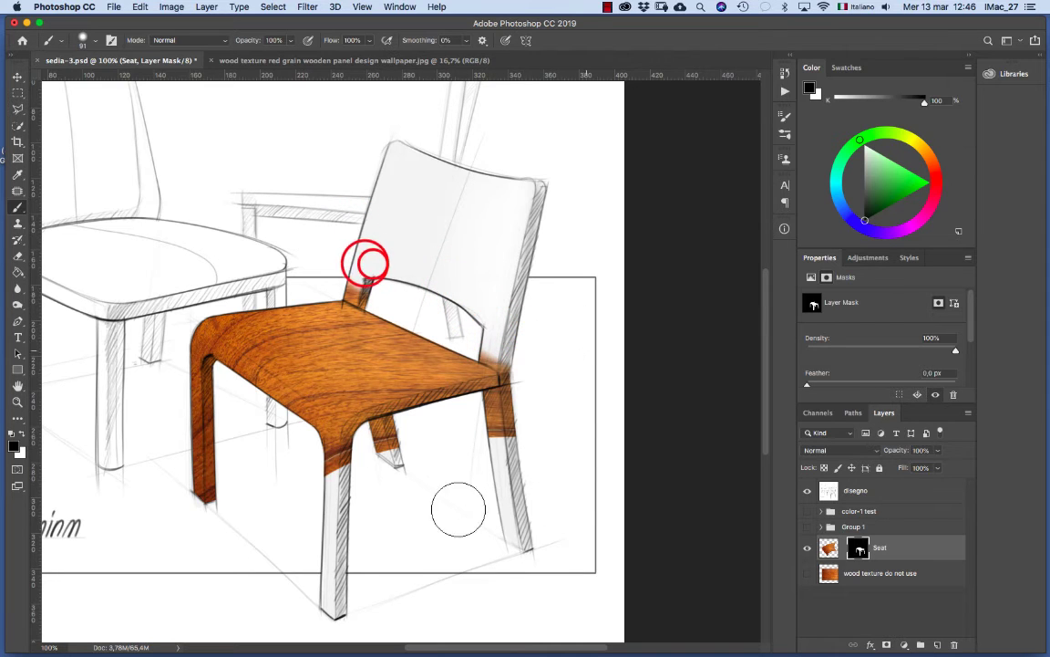
- Mask out the wood on all four legs below the seat and soften the remaining edges at the backrest supports
{"action": "left_click", "coordinate": [198, 409]}
{"action": "mouse_move", "coordinate": [197, 440]}
{"action": "left_mouse_down"}
{"action": "mouse_move", "coordinate": [204, 410]}
{"action": "mouse_move", "coordinate": [202, 436]}
{"action": "left_mouse_up"}
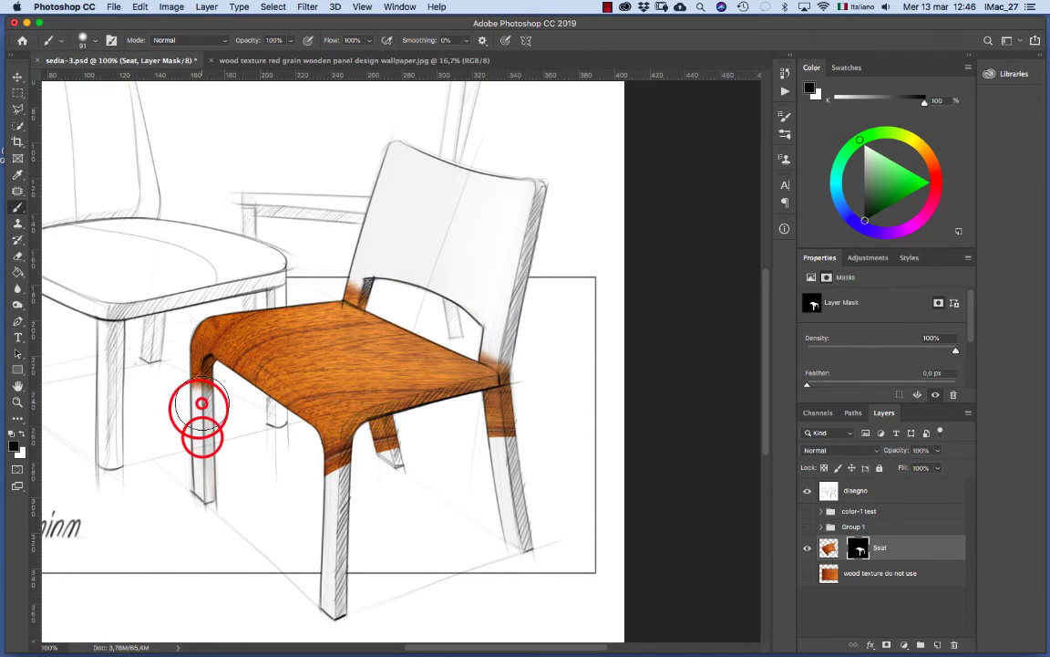
{"action": "left_click", "coordinate": [333, 493]}
{"action": "left_click", "coordinate": [337, 469]}
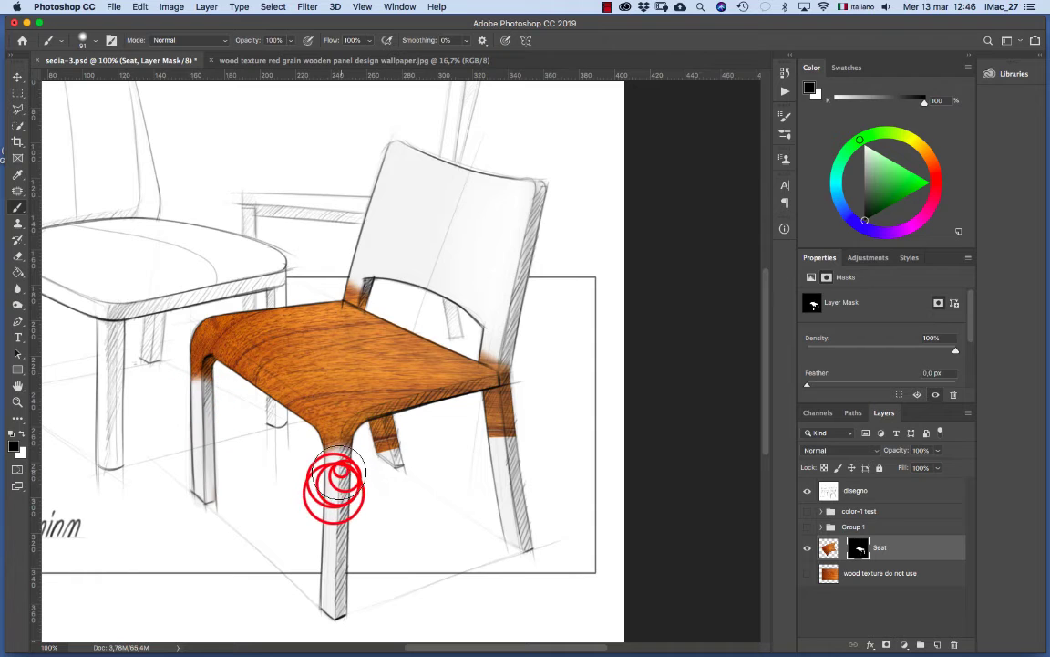
{"action": "left_click", "coordinate": [394, 466]}
{"action": "left_click", "coordinate": [385, 440]}
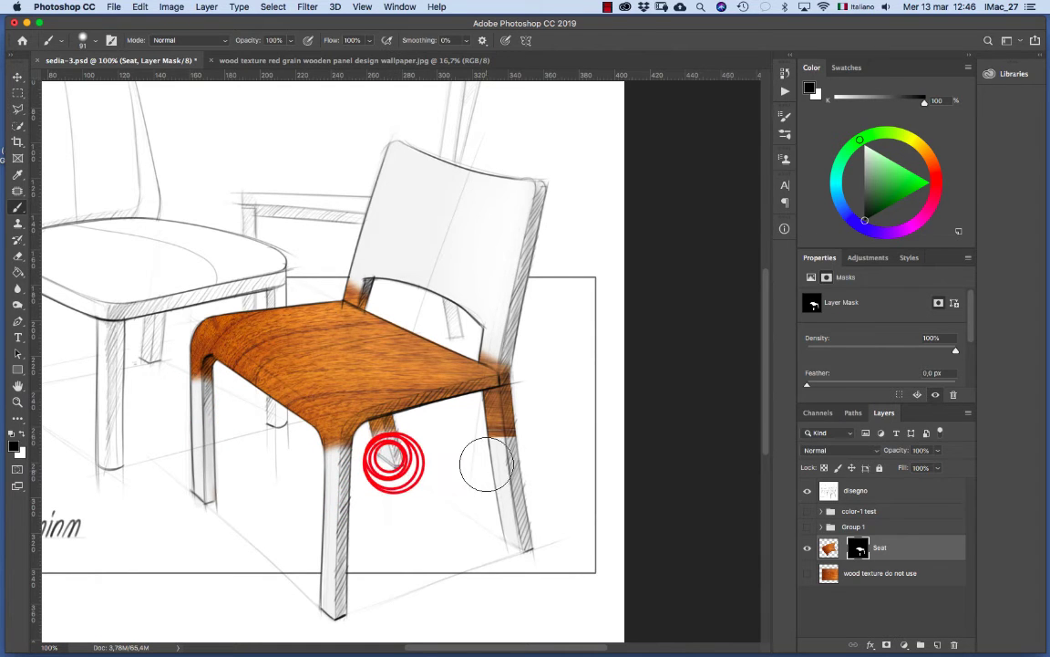
{"action": "left_click", "coordinate": [500, 446]}
{"action": "left_click", "coordinate": [512, 336]}
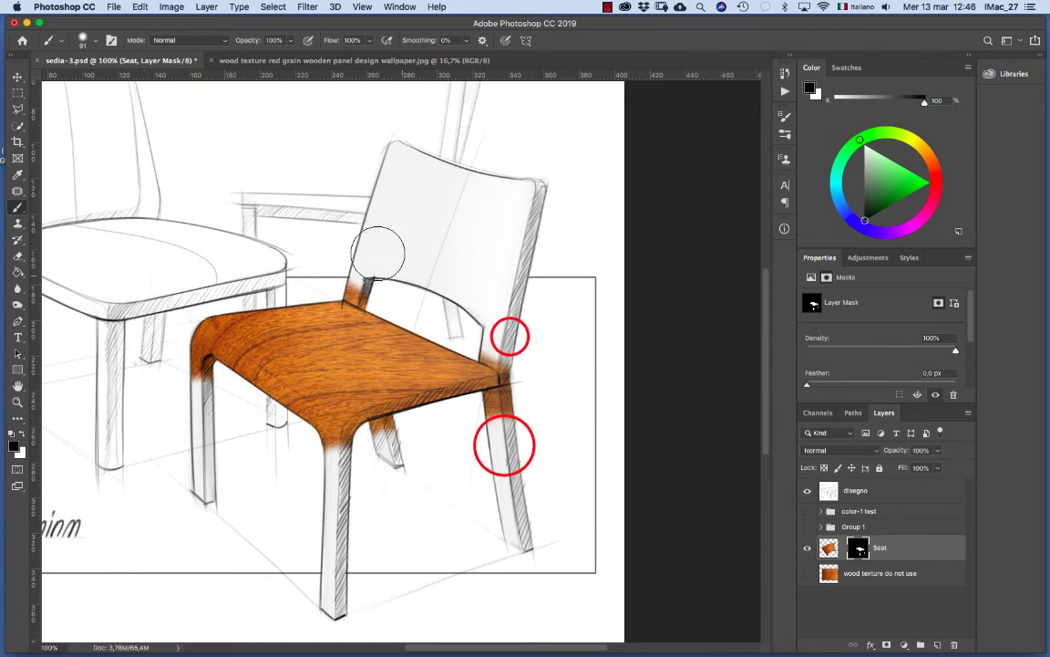
{"action": "left_click", "coordinate": [366, 254]}
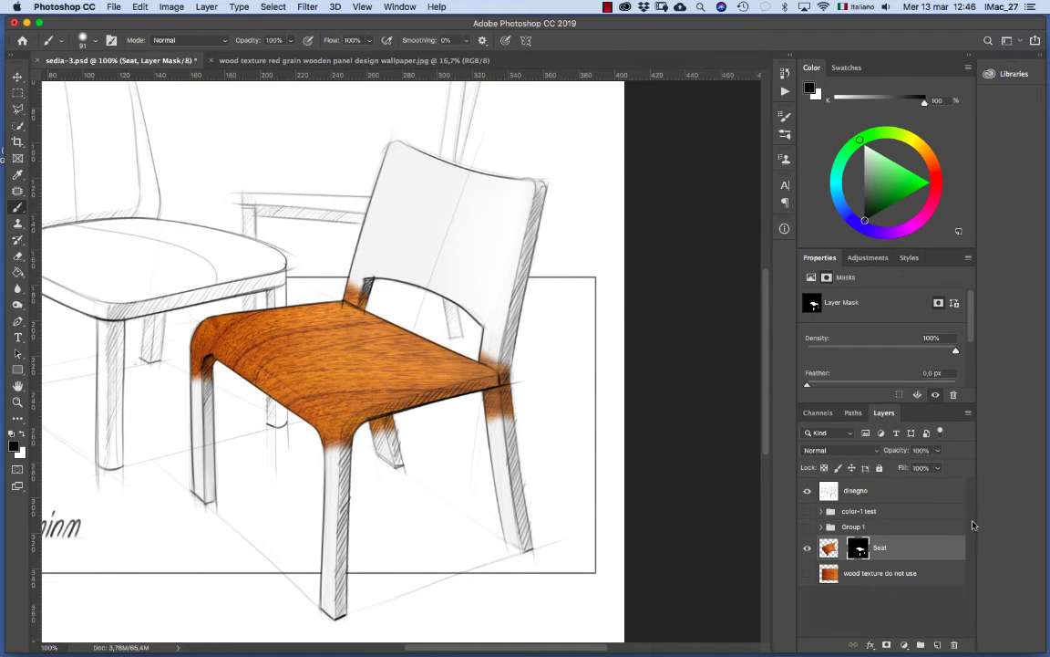
- Duplicate the "wood texture do not use" layer as "BAck", place it above the Seat layer and make it visible
{"action": "left_click", "coordinate": [943, 577]}
{"action": "right_click", "coordinate": [943, 577]}
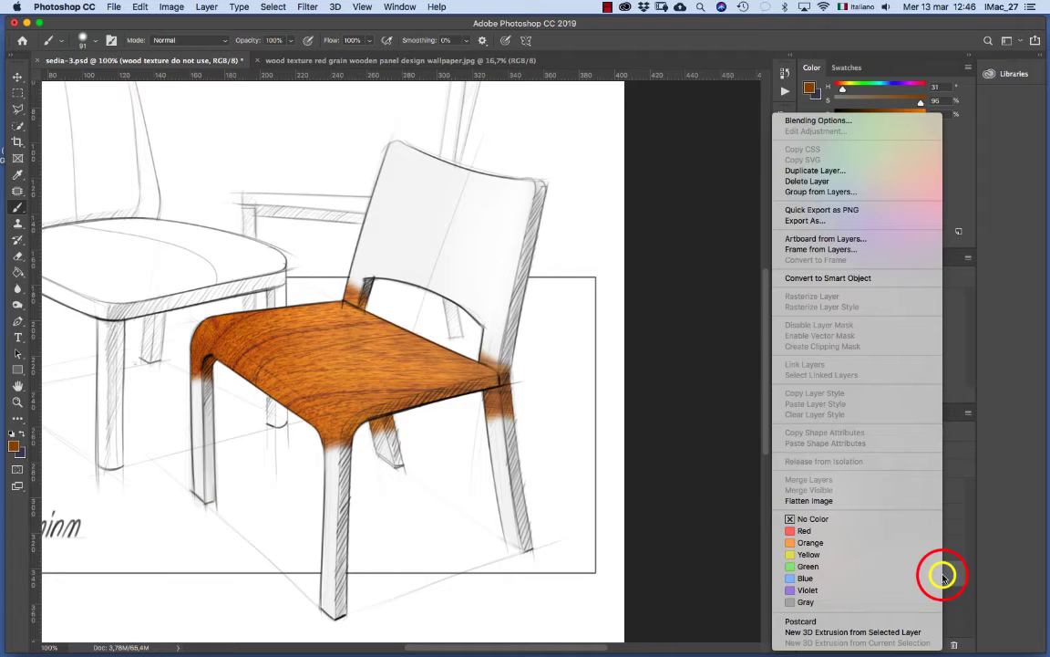
{"action": "left_click", "coordinate": [879, 172]}
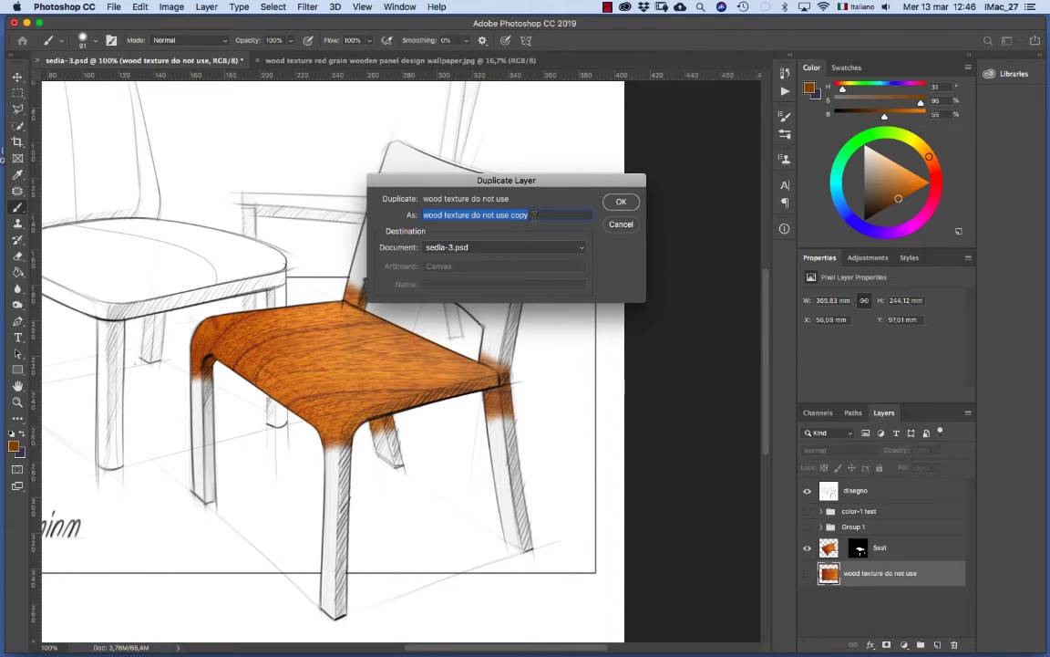
{"action": "type", "text": "BAck"}
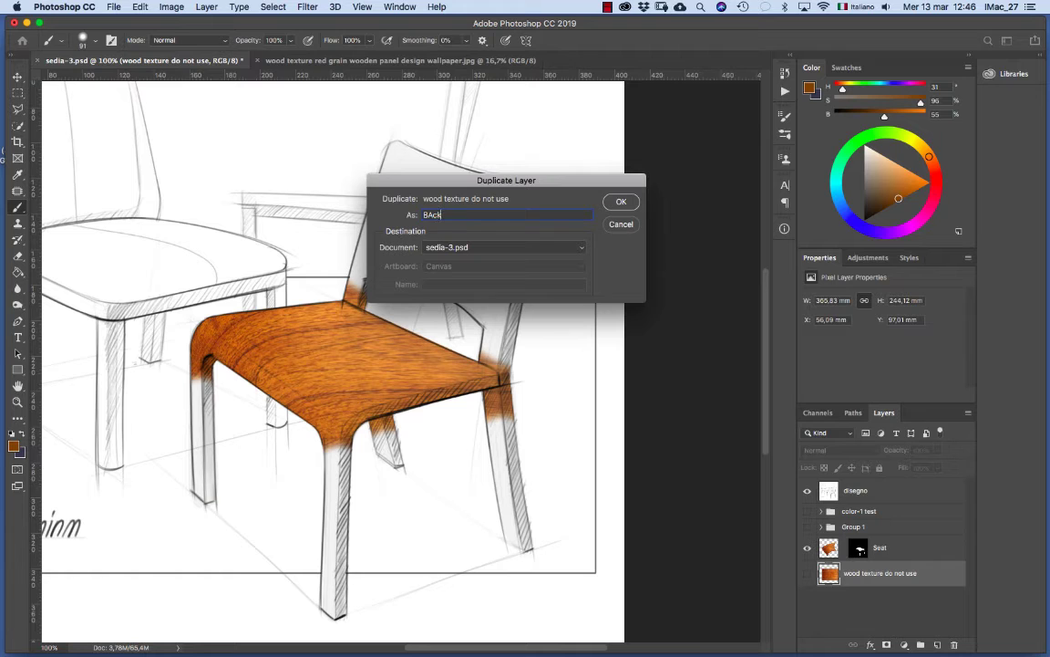
{"action": "key", "text": "Return"}
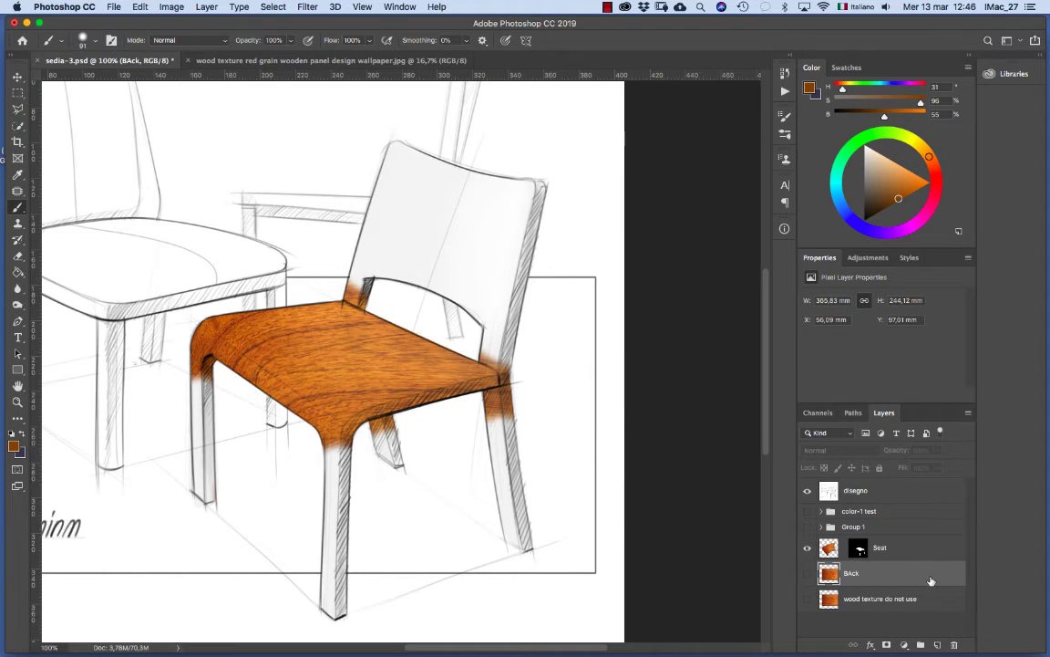
{"action": "left_click_drag", "start_coordinate": [931, 581], "coordinate": [923, 538]}
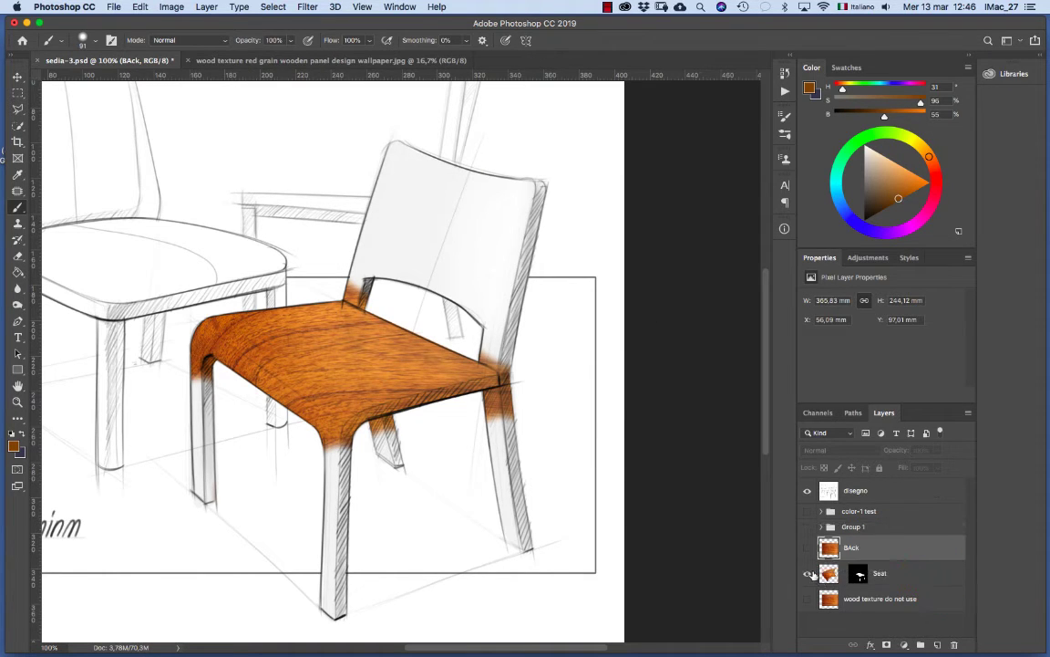
{"action": "left_click", "coordinate": [808, 548]}
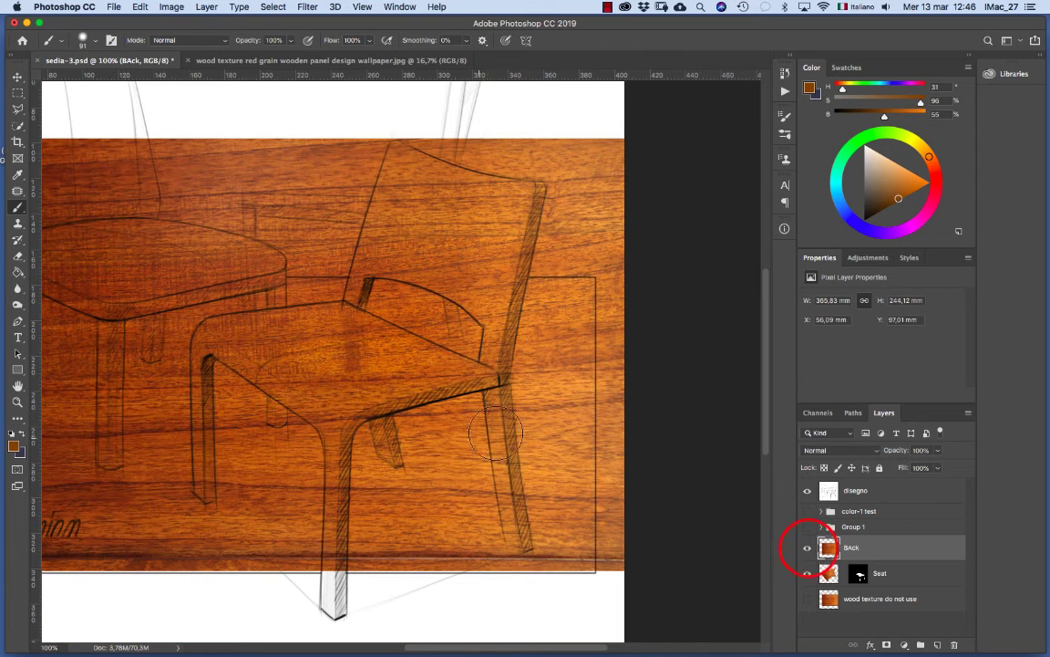
- Rotate the BAck texture so its grain follows the backrest's slant, and position it over the whole chair
{"action": "scroll", "coordinate": [398, 386], "scroll_direction": "down", "scroll_amount": 1}
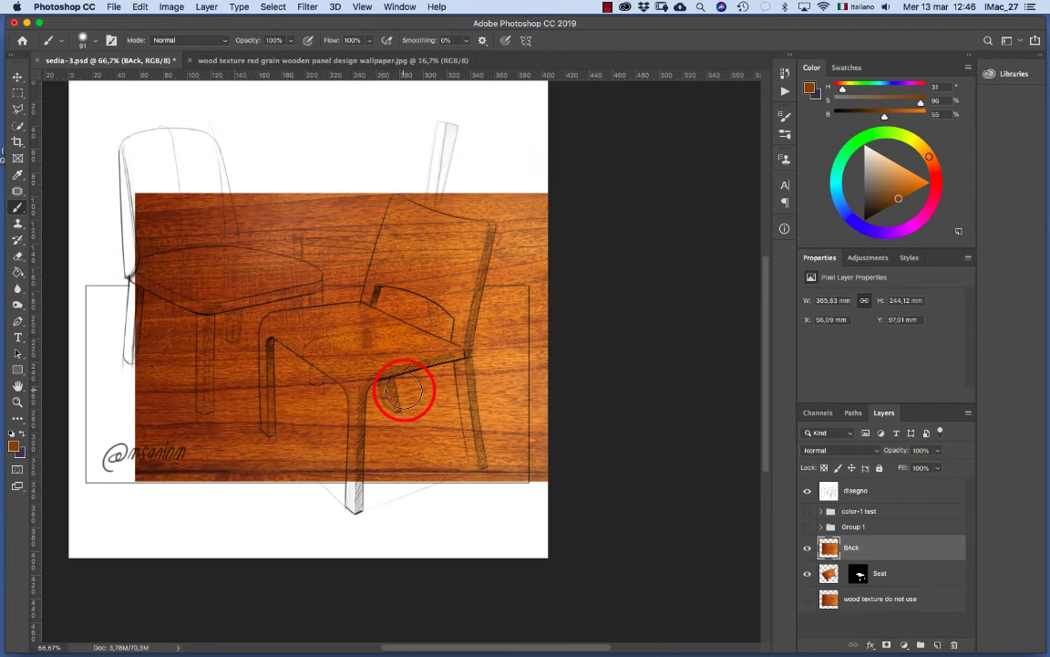
{"action": "key", "text": "ctrl+t"}
{"action": "left_click_drag", "start_coordinate": [575, 174], "coordinate": [296, 129]}
{"action": "left_click_drag", "start_coordinate": [278, 375], "coordinate": [309, 338]}
{"action": "left_click_drag", "start_coordinate": [609, 146], "coordinate": [606, 134]}
{"action": "left_click_drag", "start_coordinate": [367, 439], "coordinate": [375, 439]}
{"action": "left_click", "coordinate": [618, 41]}
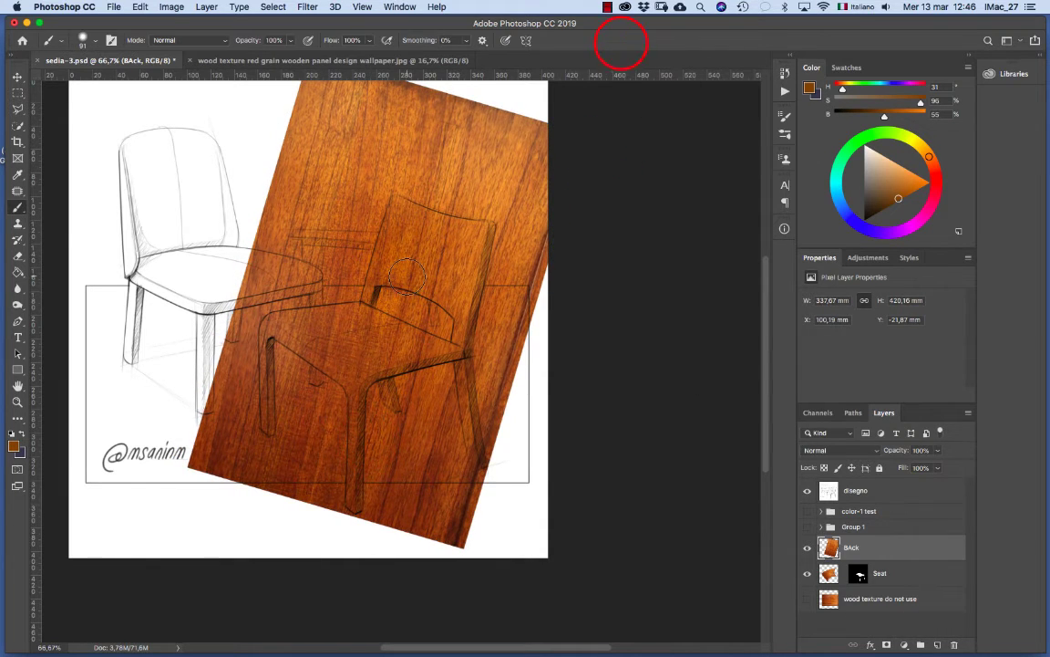
- Load the saved "sedia1 tutta" selection and turn it into a layer mask on the BAck layer
{"action": "left_click", "coordinate": [267, 8]}
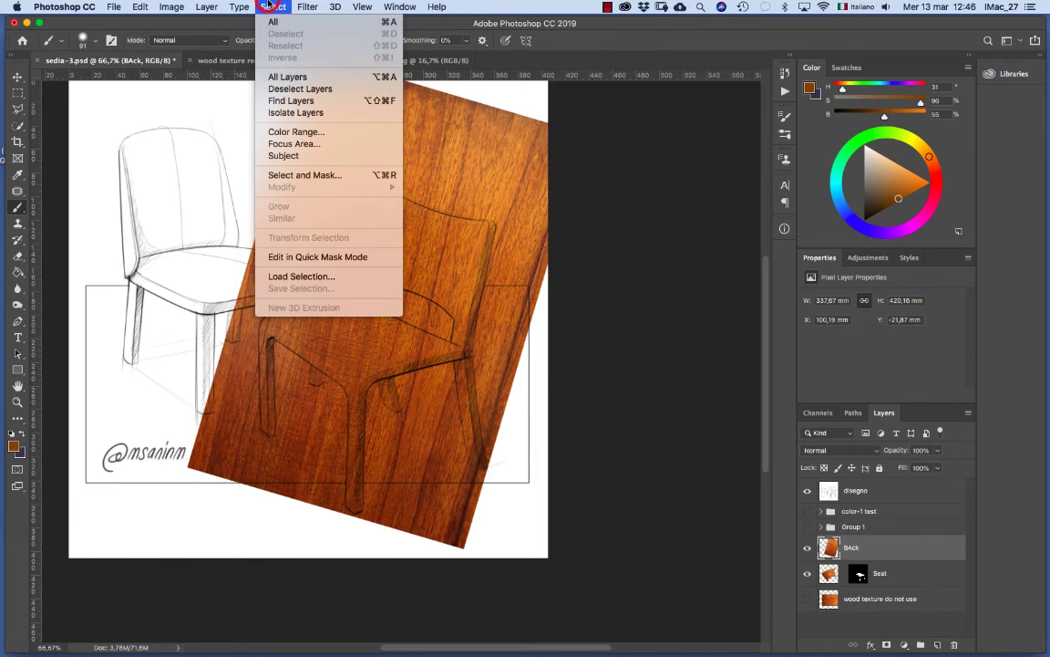
{"action": "left_click", "coordinate": [347, 277]}
{"action": "left_click", "coordinate": [504, 164]}
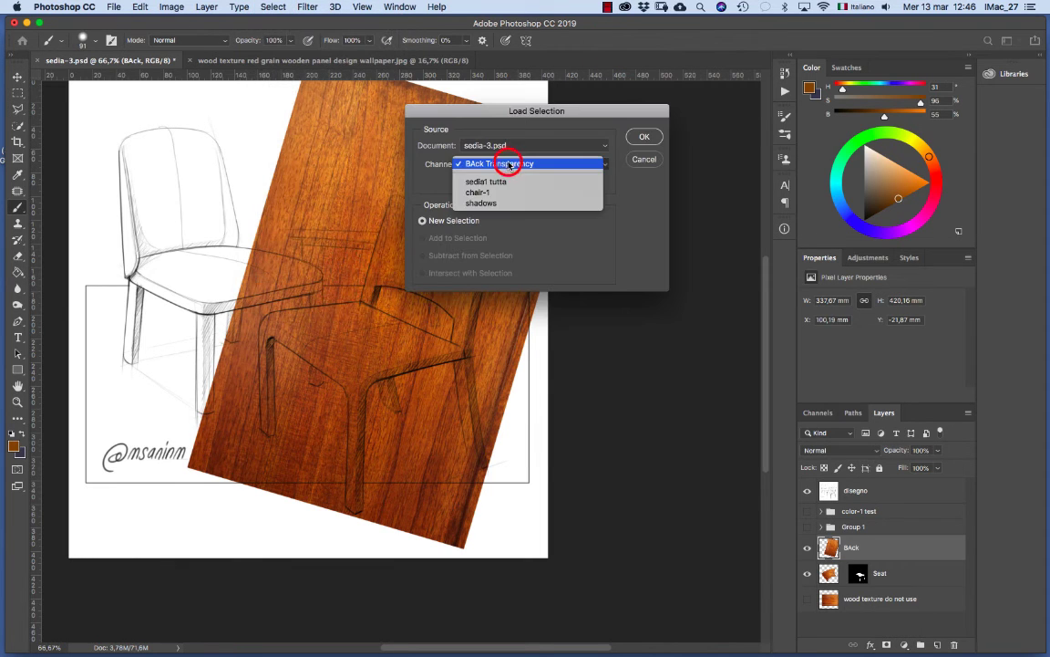
{"action": "left_click", "coordinate": [509, 182]}
{"action": "left_click", "coordinate": [642, 139]}
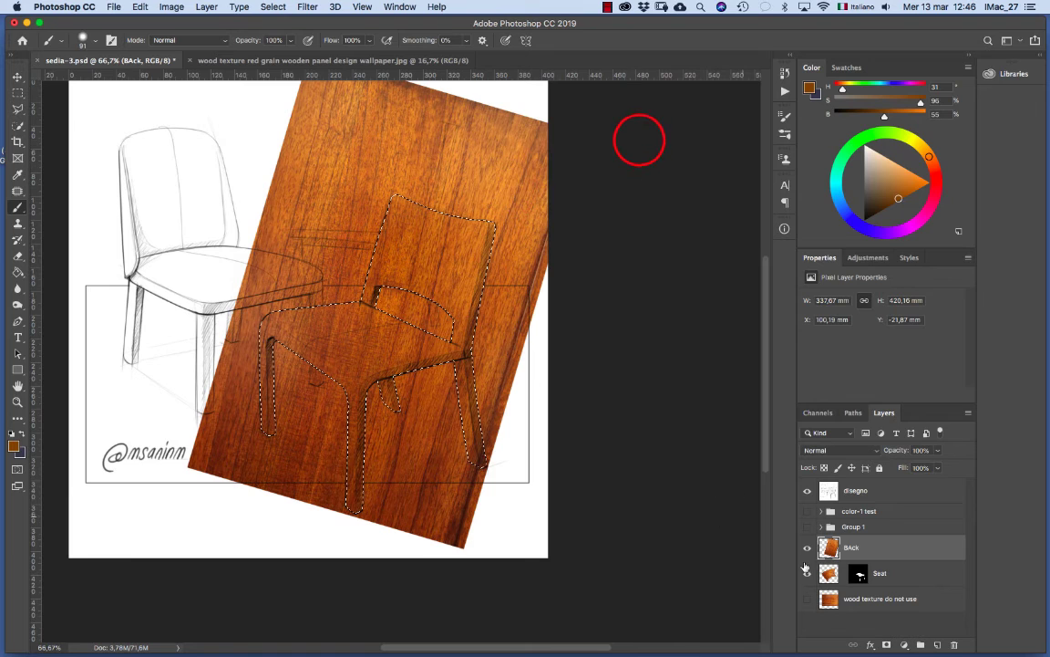
{"action": "left_click", "coordinate": [887, 645]}
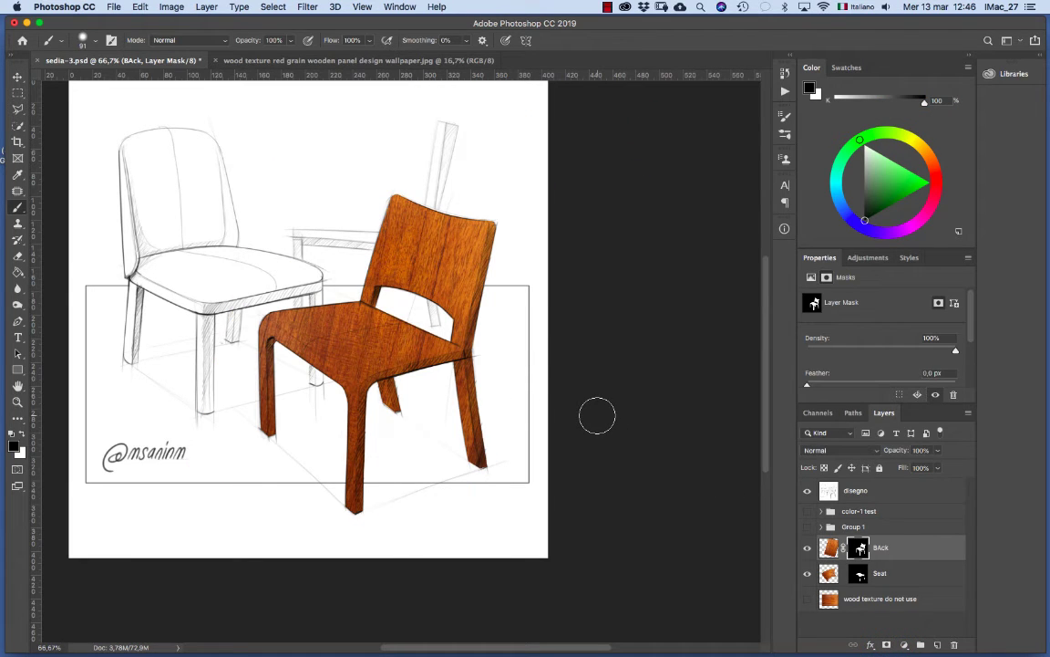
- Paint black on the BAck mask over the seat to uncover the Seat texture, undoing the last stroke at the front leg
{"action": "key", "text": "super+space"}
{"action": "left_click", "coordinate": [385, 353]}
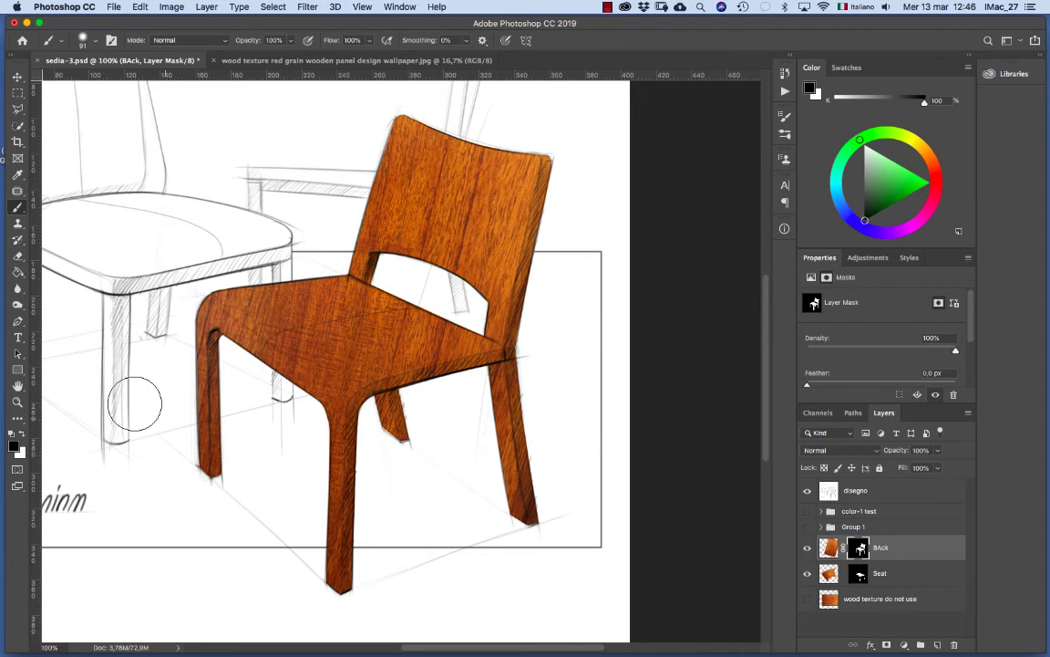
{"action": "mouse_move", "coordinate": [223, 304]}
{"action": "left_mouse_down"}
{"action": "mouse_move", "coordinate": [351, 364]}
{"action": "mouse_move", "coordinate": [391, 401]}
{"action": "left_mouse_up"}
{"action": "left_click_drag", "start_coordinate": [256, 295], "coordinate": [410, 365]}
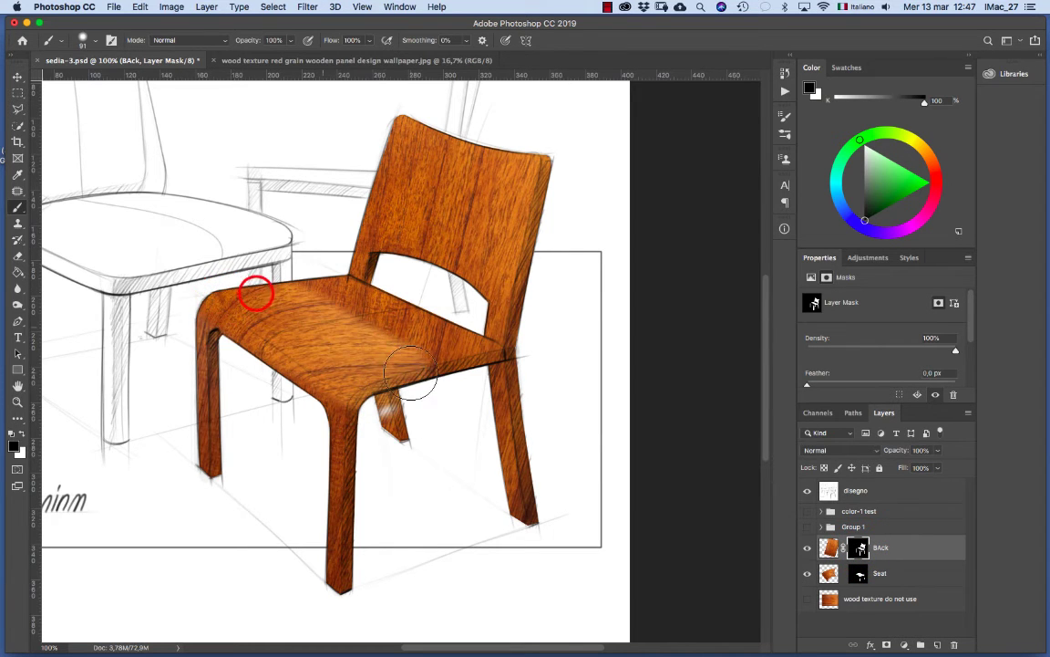
{"action": "mouse_move", "coordinate": [284, 276]}
{"action": "left_mouse_down"}
{"action": "mouse_move", "coordinate": [327, 302]}
{"action": "mouse_move", "coordinate": [441, 355]}
{"action": "left_mouse_up"}
{"action": "mouse_move", "coordinate": [329, 293]}
{"action": "left_mouse_down"}
{"action": "mouse_move", "coordinate": [385, 320]}
{"action": "mouse_move", "coordinate": [477, 364]}
{"action": "left_mouse_up"}
{"action": "left_click_drag", "start_coordinate": [329, 301], "coordinate": [237, 308]}
{"action": "mouse_move", "coordinate": [239, 308]}
{"action": "left_mouse_down"}
{"action": "mouse_move", "coordinate": [255, 313]}
{"action": "mouse_move", "coordinate": [210, 314]}
{"action": "mouse_move", "coordinate": [243, 317]}
{"action": "left_mouse_up"}
{"action": "left_click", "coordinate": [270, 307]}
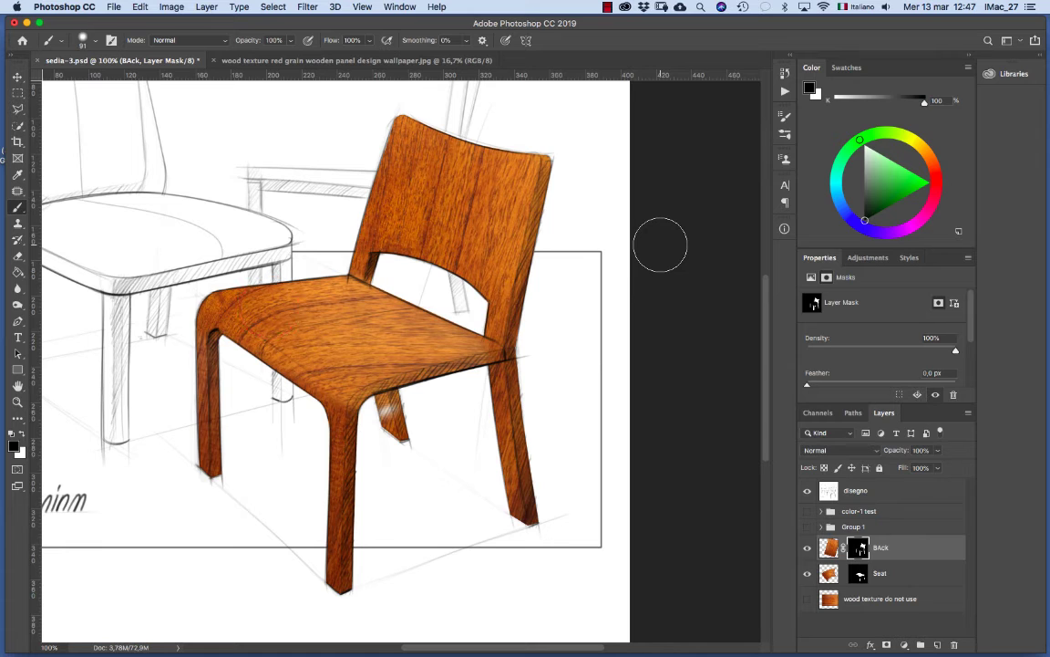
{"action": "left_click_drag", "start_coordinate": [346, 396], "coordinate": [344, 415]}
{"action": "key", "text": "super+z"}
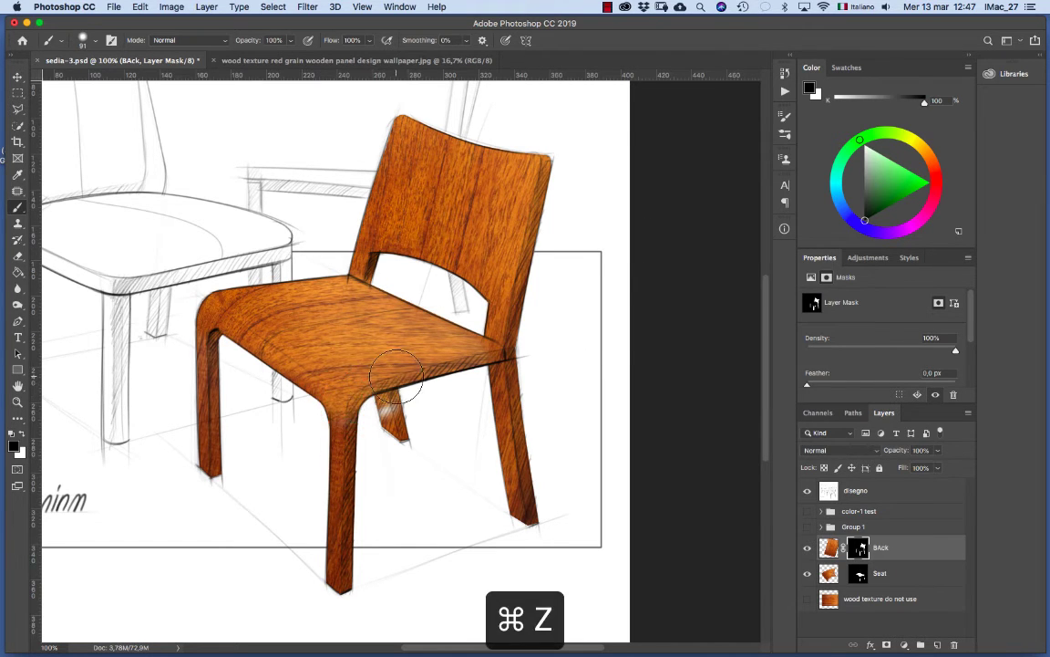
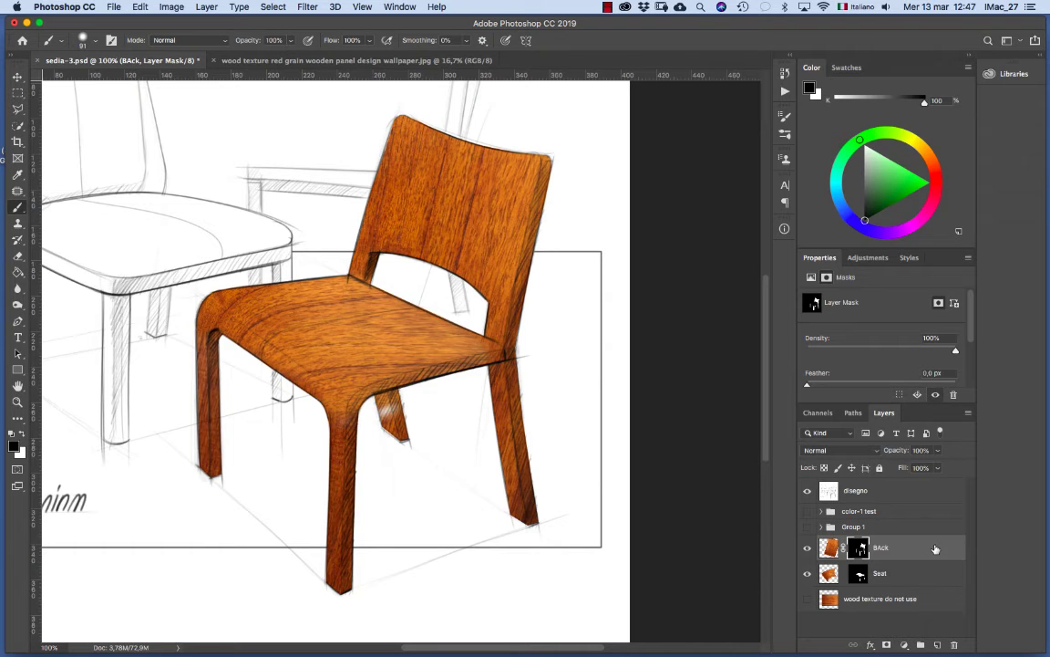
- Duplicate the "wood texture do not use" layer as "front legs", place it above BAck and make it visible
{"action": "left_click", "coordinate": [925, 600]}
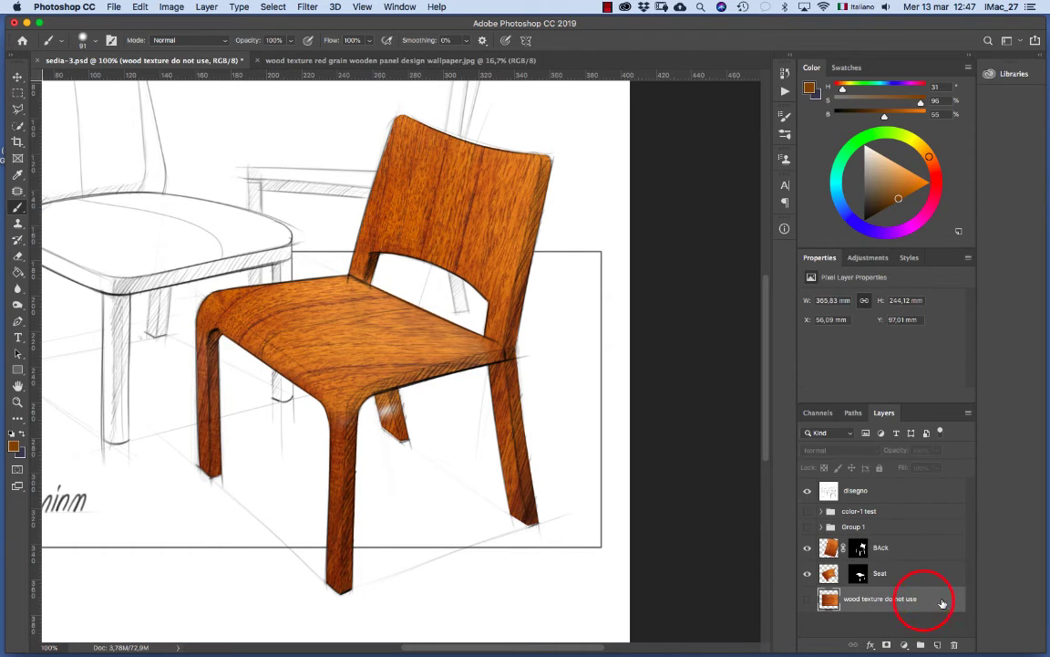
{"action": "right_click", "coordinate": [943, 602]}
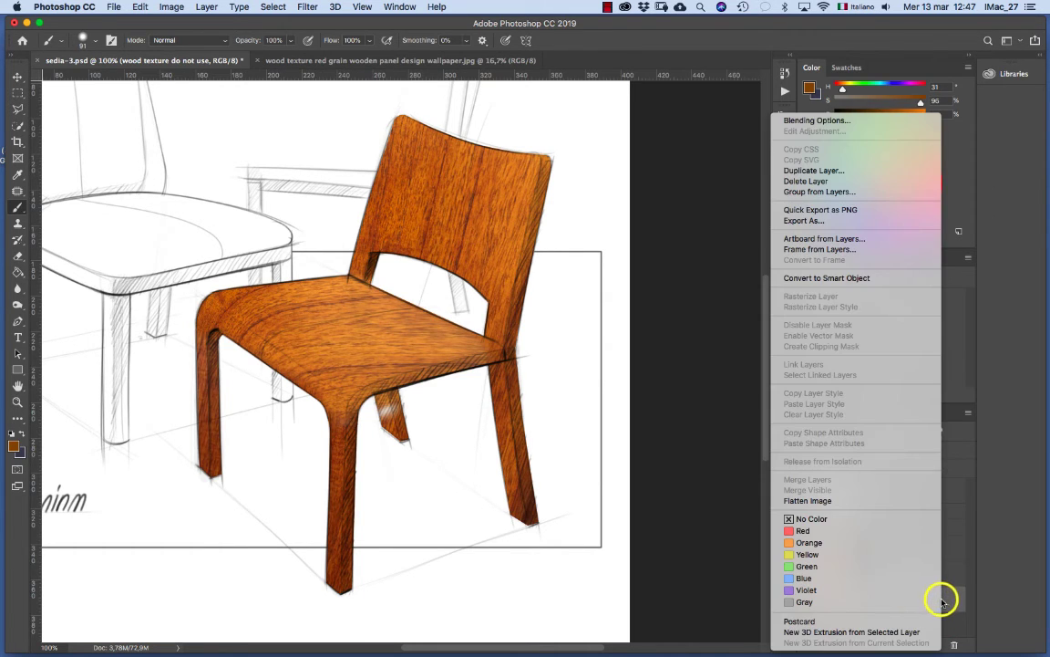
{"action": "left_click", "coordinate": [839, 171]}
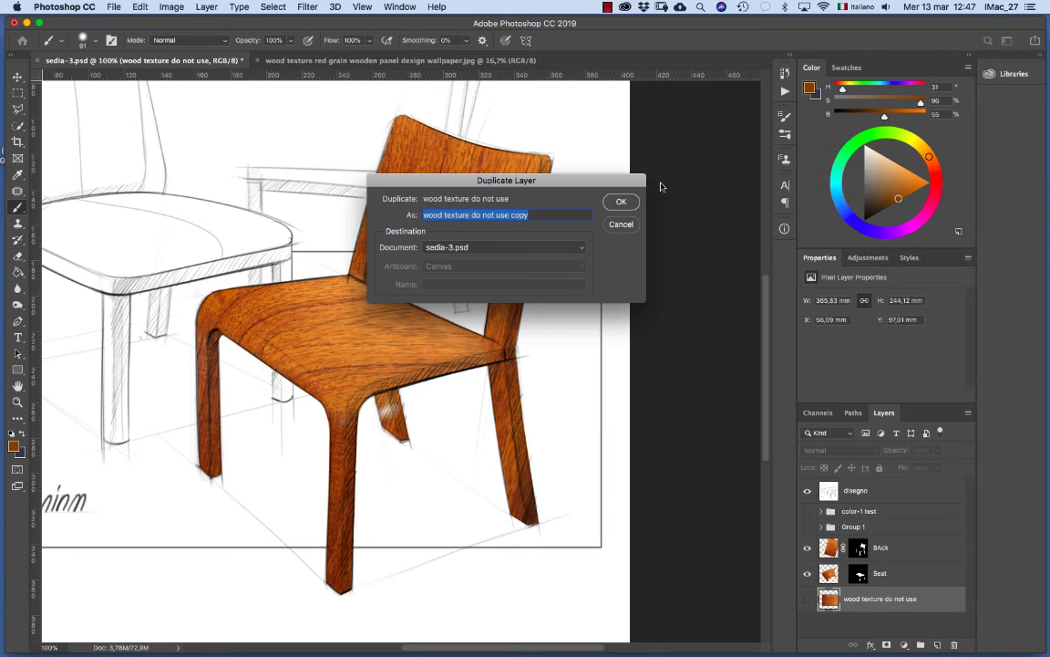
{"action": "type", "text": "front legs"}
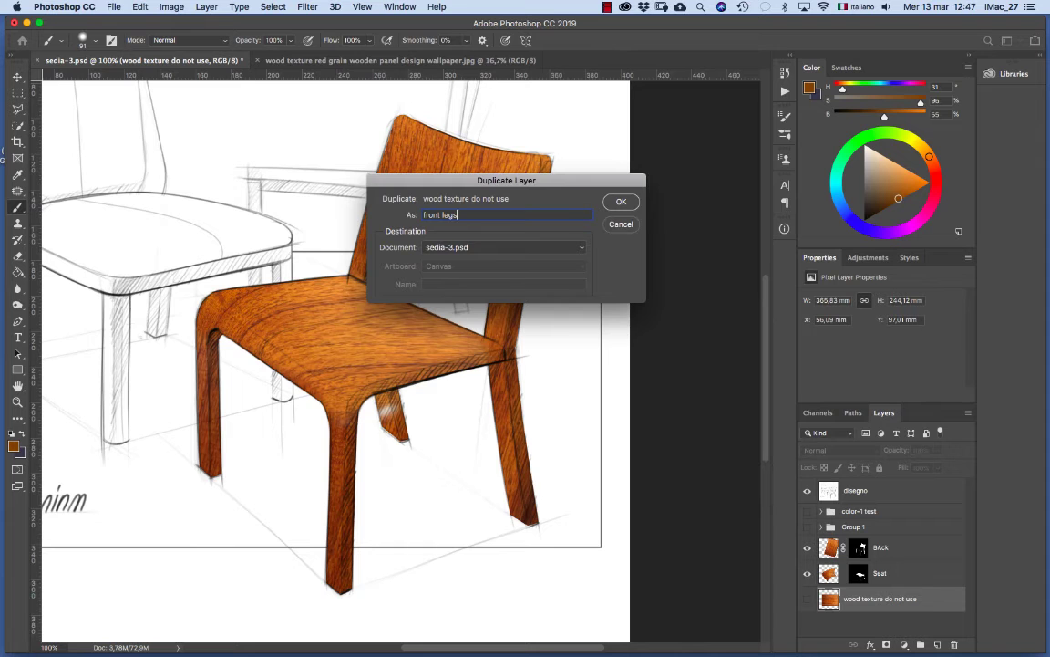
{"action": "key", "text": "Return"}
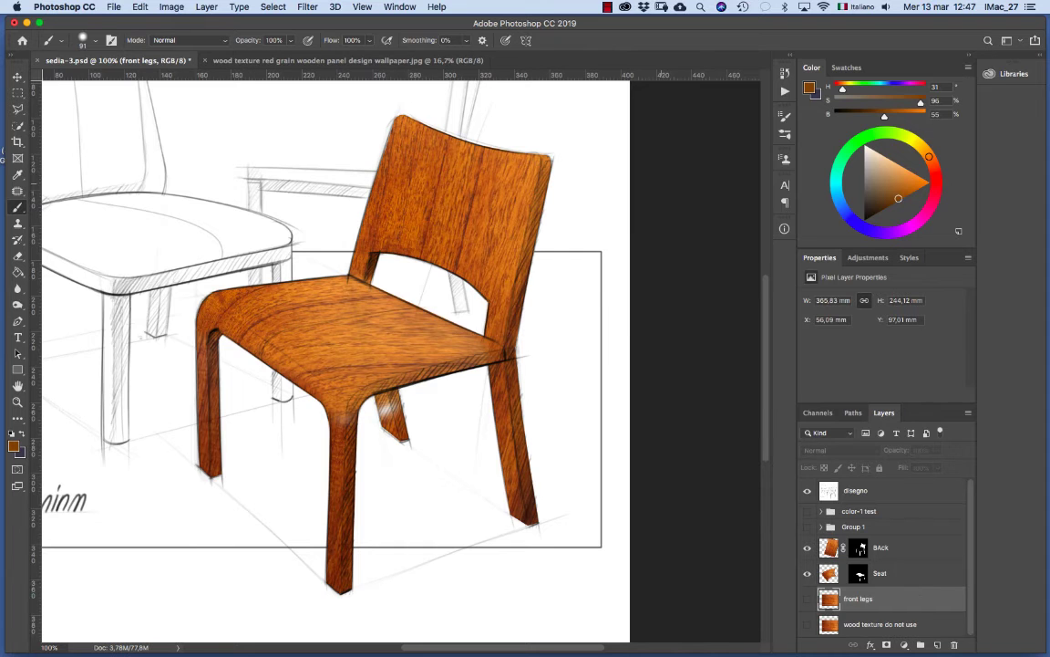
{"action": "left_click_drag", "start_coordinate": [907, 549], "coordinate": [902, 547]}
{"action": "left_click", "coordinate": [807, 547]}
- Rotate the front legs texture by about -88.5° so its grain runs vertically along the legs, and apply the transformation
{"action": "key", "text": "super+space"}
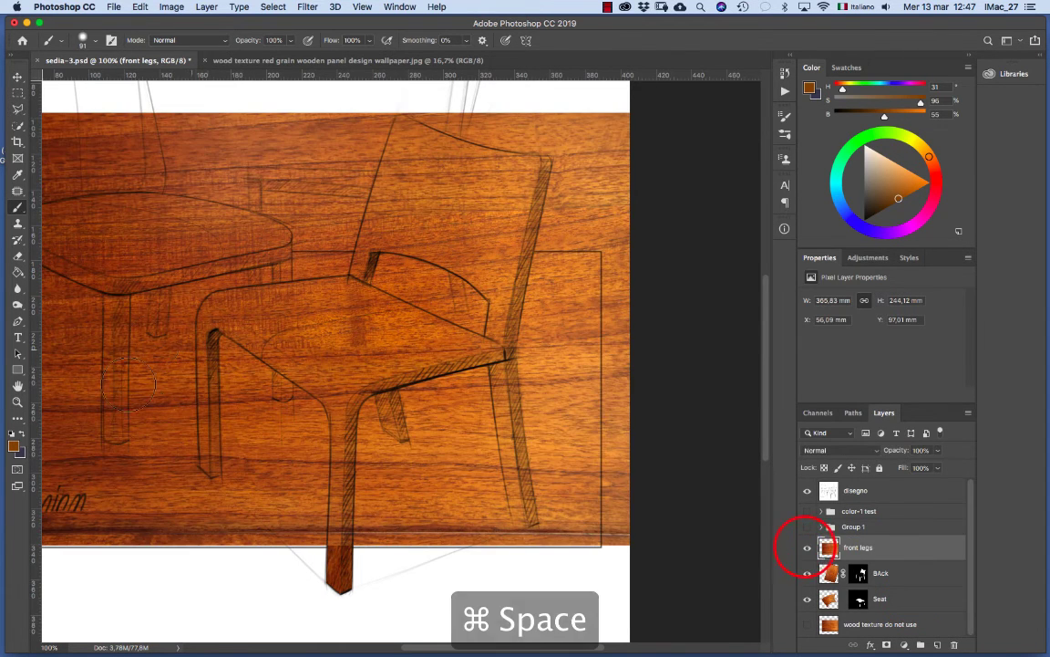
{"action": "left_click", "coordinate": [326, 412], "text": "alt+super"}
{"action": "key", "text": "super+t"}
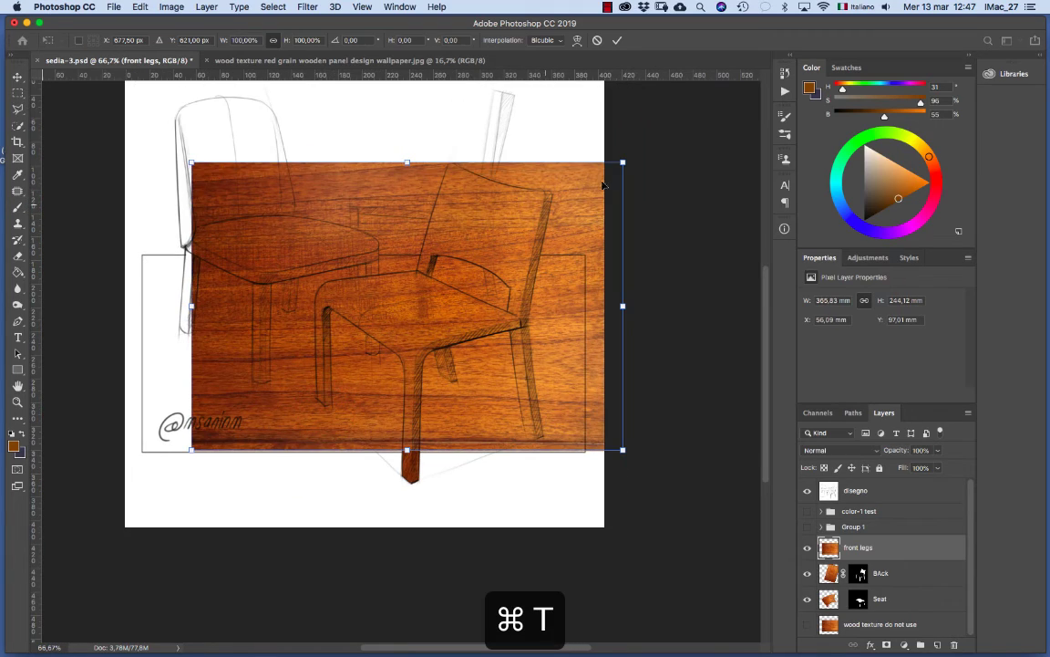
{"action": "left_click_drag", "start_coordinate": [647, 180], "coordinate": [312, 120]}
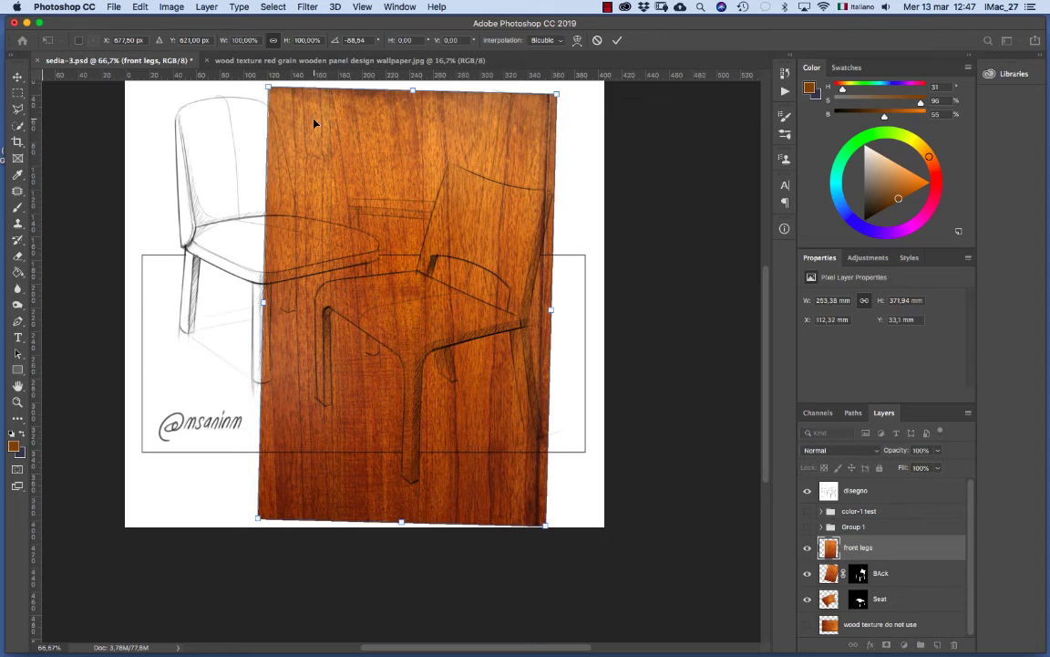
{"action": "key", "text": "Return"}
{"action": "key", "text": "b"}
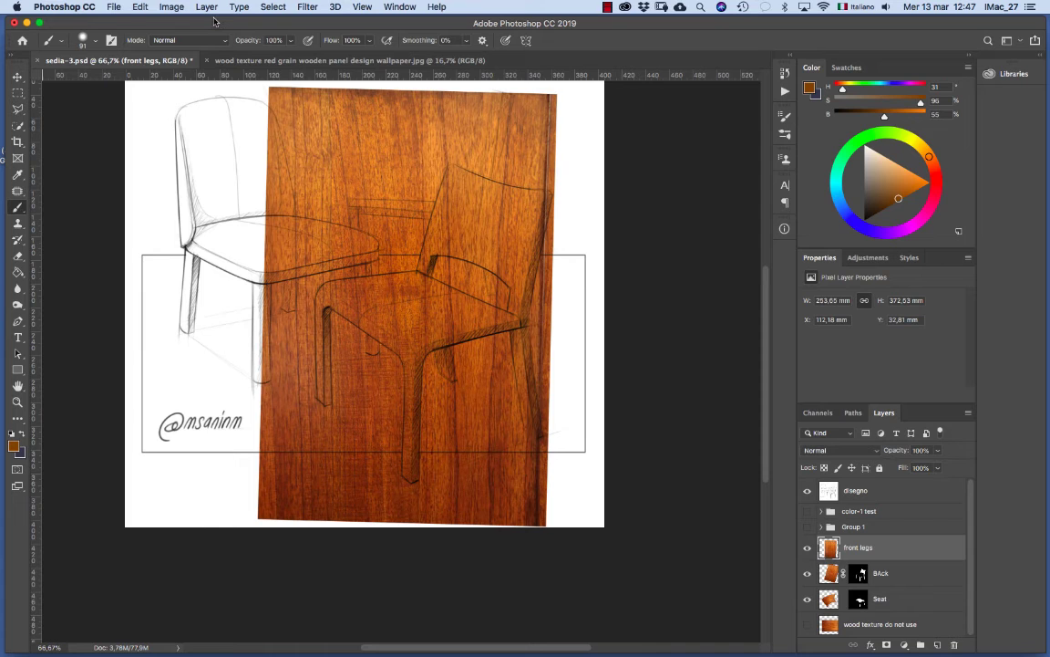
- Mask the front legs layer to the chair outline using the saved "sedia1 tutta" selection
{"action": "left_click", "coordinate": [272, 8]}
{"action": "left_click", "coordinate": [310, 272]}
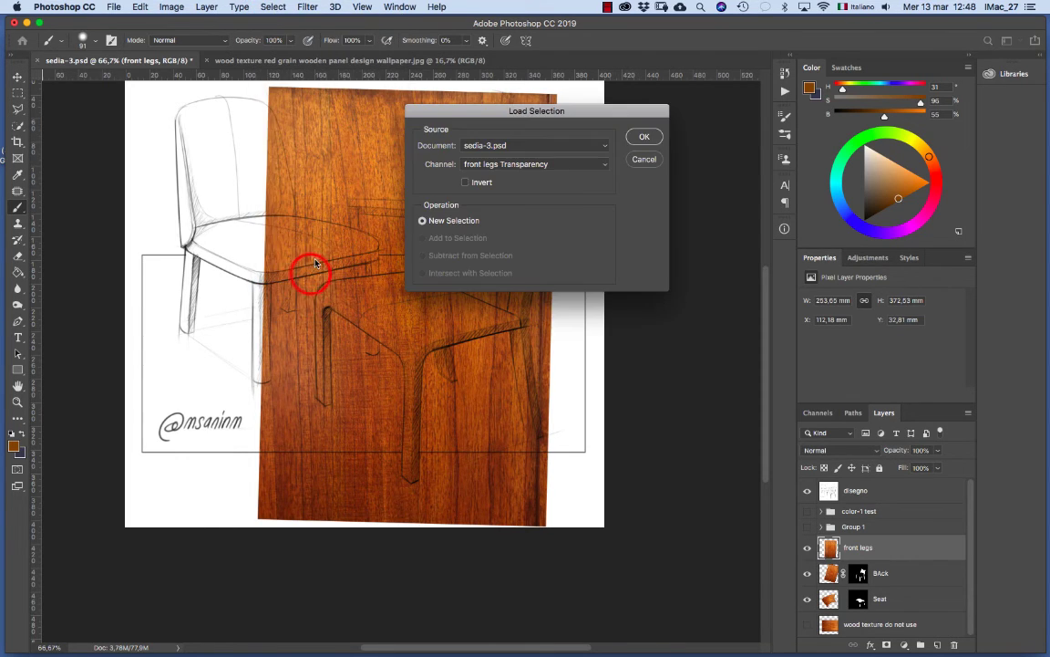
{"action": "left_click", "coordinate": [524, 165]}
{"action": "left_click", "coordinate": [525, 187]}
{"action": "left_click", "coordinate": [645, 136]}
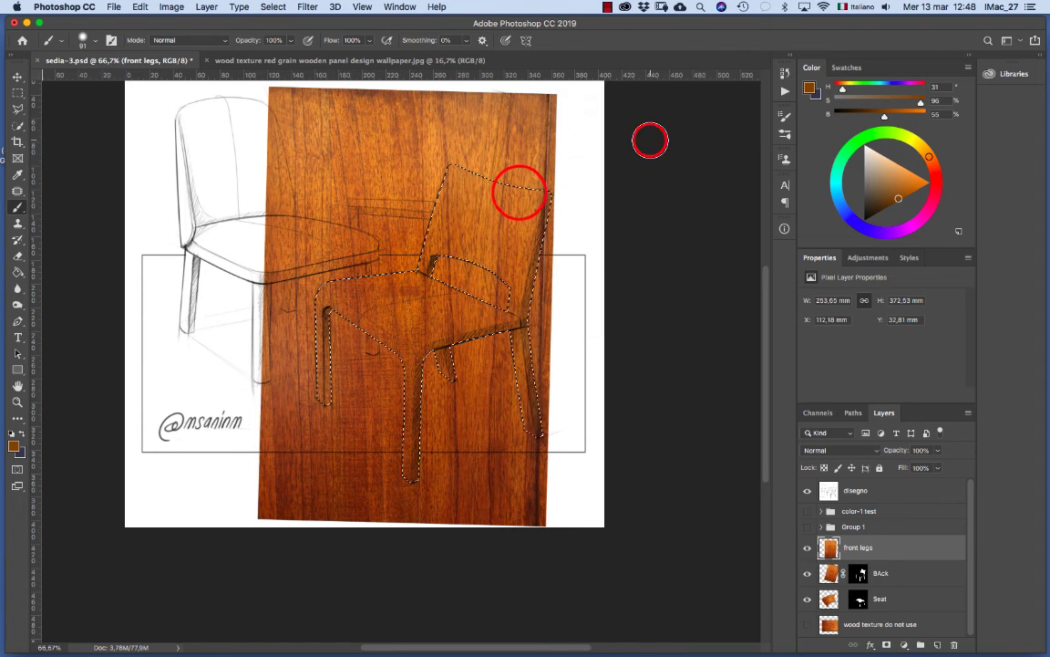
{"action": "left_click", "coordinate": [887, 644]}
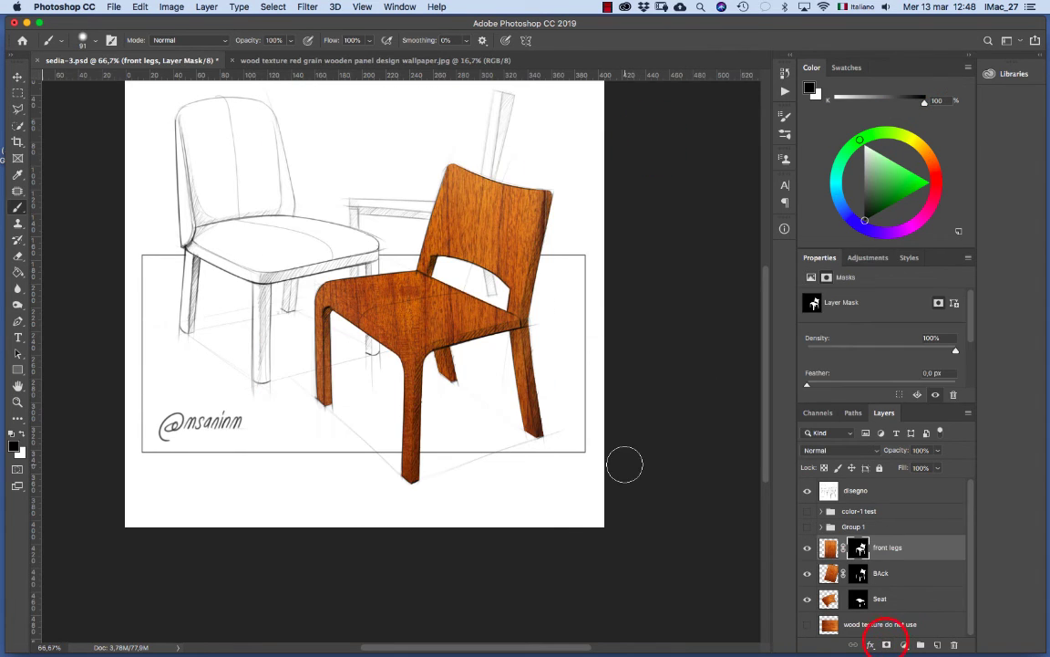
- Paint black on the front legs mask over the backrest and seat, blending the texture where the legs meet the seat
{"action": "left_click", "coordinate": [422, 351], "text": "super"}
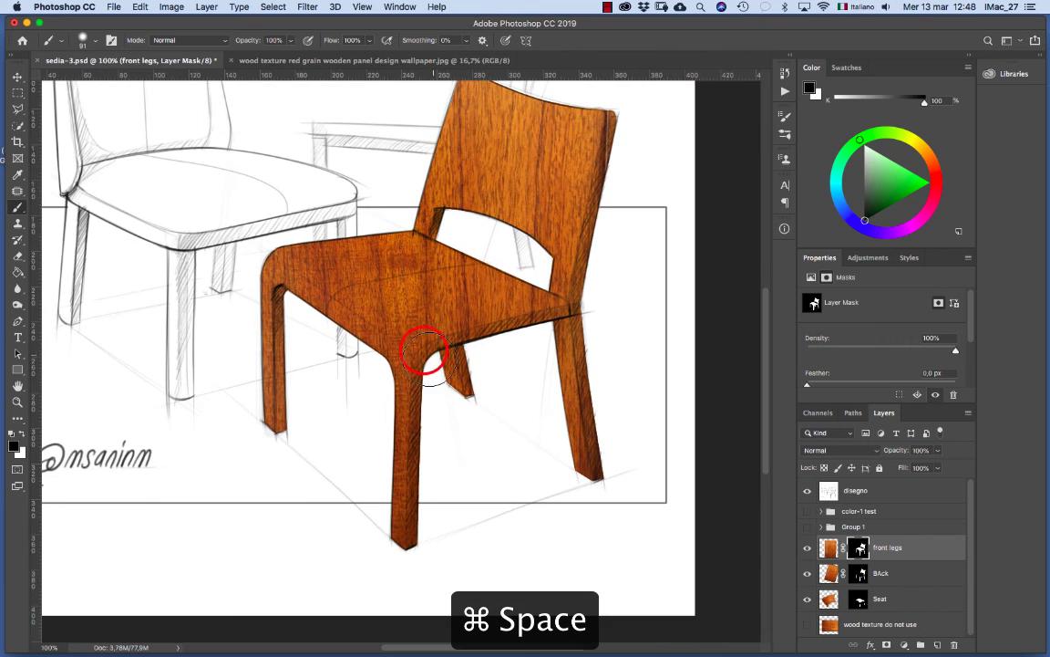
{"action": "left_click", "coordinate": [859, 548]}
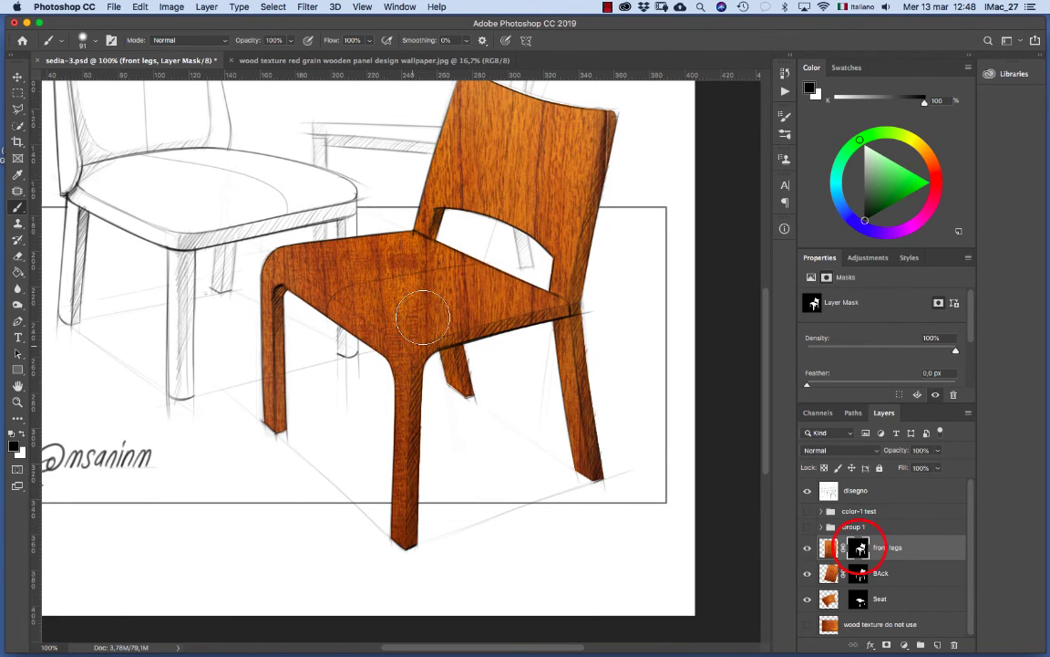
{"action": "left_click_drag", "start_coordinate": [438, 197], "coordinate": [431, 227]}
{"action": "mouse_move", "coordinate": [438, 118]}
{"action": "left_mouse_down"}
{"action": "mouse_move", "coordinate": [652, 210]}
{"action": "mouse_move", "coordinate": [326, 177]}
{"action": "mouse_move", "coordinate": [449, 270]}
{"action": "mouse_move", "coordinate": [453, 257]}
{"action": "mouse_move", "coordinate": [455, 311]}
{"action": "mouse_move", "coordinate": [323, 249]}
{"action": "mouse_move", "coordinate": [440, 339]}
{"action": "mouse_move", "coordinate": [338, 284]}
{"action": "mouse_move", "coordinate": [280, 274]}
{"action": "mouse_move", "coordinate": [357, 333]}
{"action": "mouse_move", "coordinate": [426, 363]}
{"action": "mouse_move", "coordinate": [299, 290]}
{"action": "left_mouse_up"}
{"action": "left_click", "coordinate": [289, 283]}
{"action": "left_click", "coordinate": [397, 327]}
{"action": "left_click", "coordinate": [419, 352]}
{"action": "left_click", "coordinate": [417, 367]}
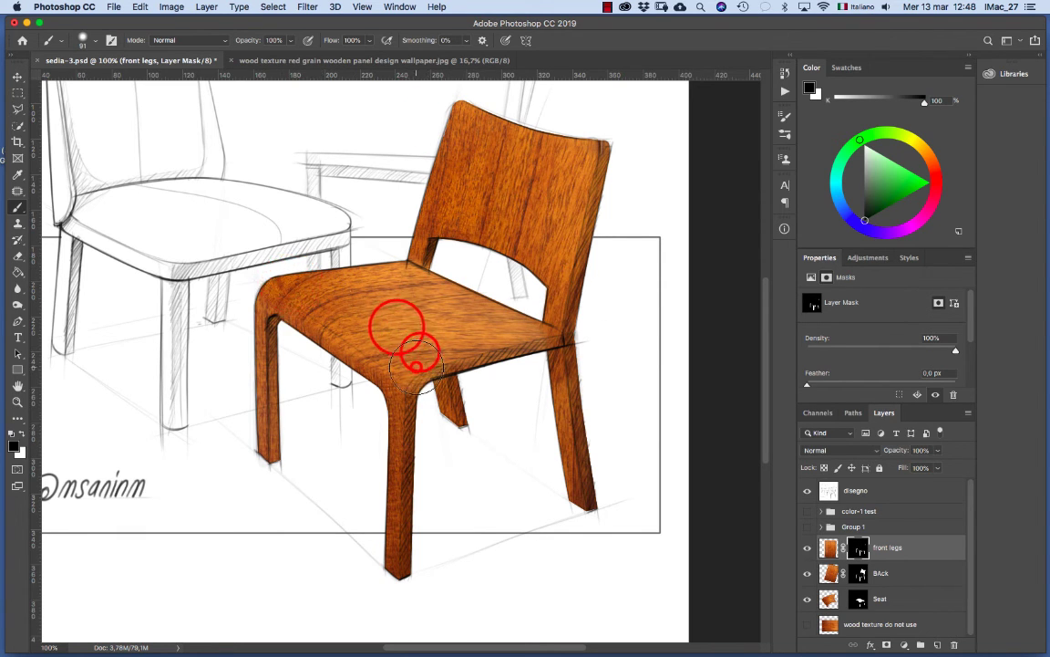
{"action": "left_click", "coordinate": [497, 346]}
{"action": "left_click", "coordinate": [544, 337]}
{"action": "left_click", "coordinate": [271, 290]}
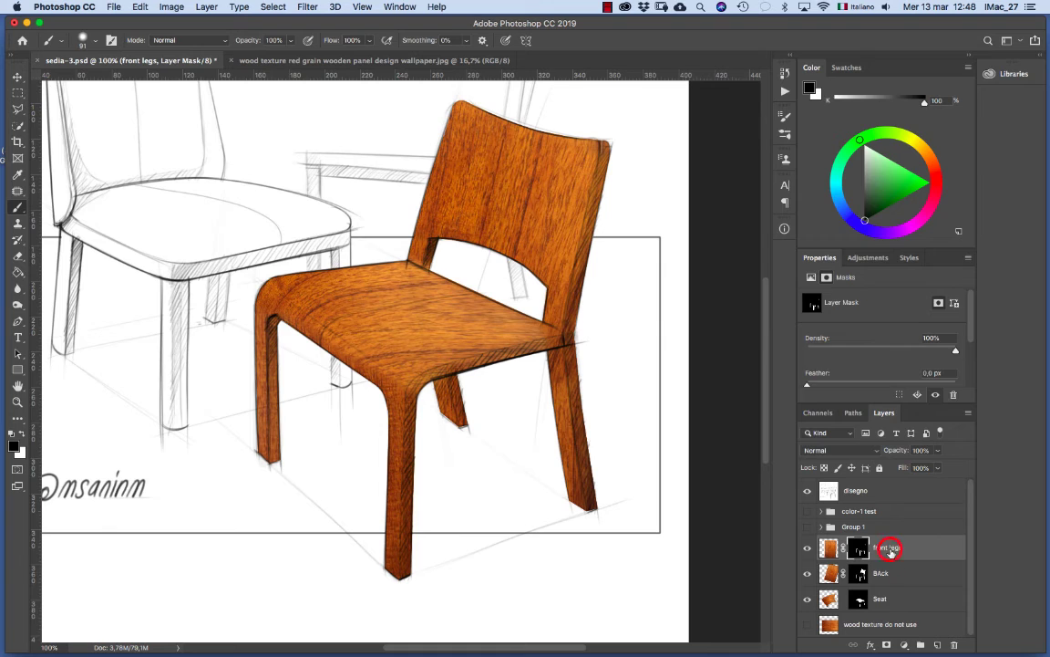
- Rename the front legs layer to "Legs"
{"action": "double_click", "coordinate": [891, 548]}
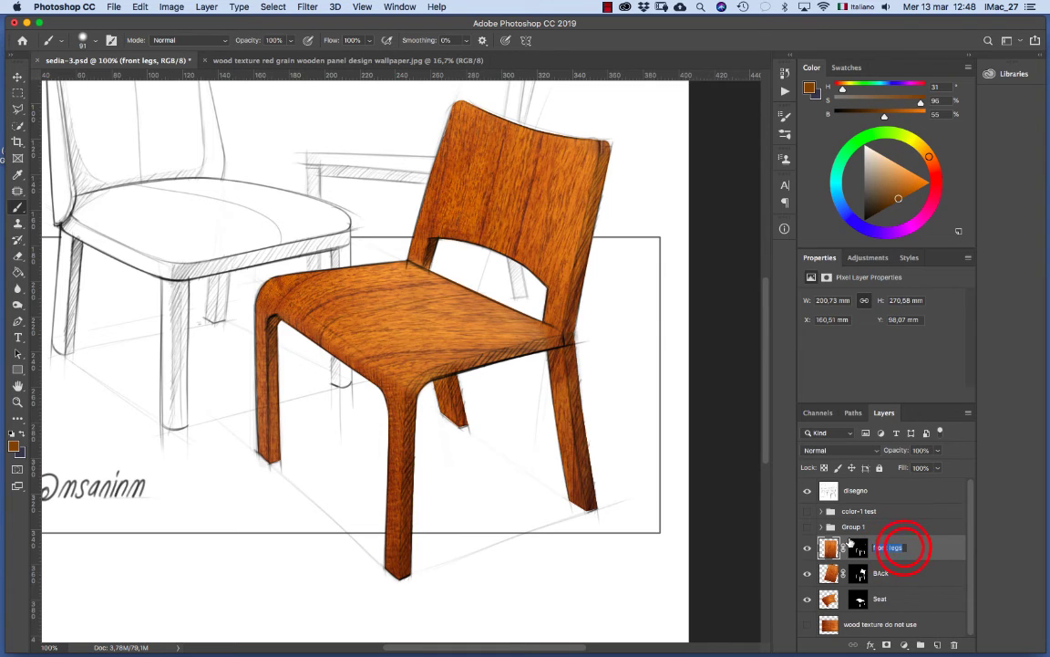
{"action": "type", "text": "L"}
{"action": "left_click", "coordinate": [913, 555]}
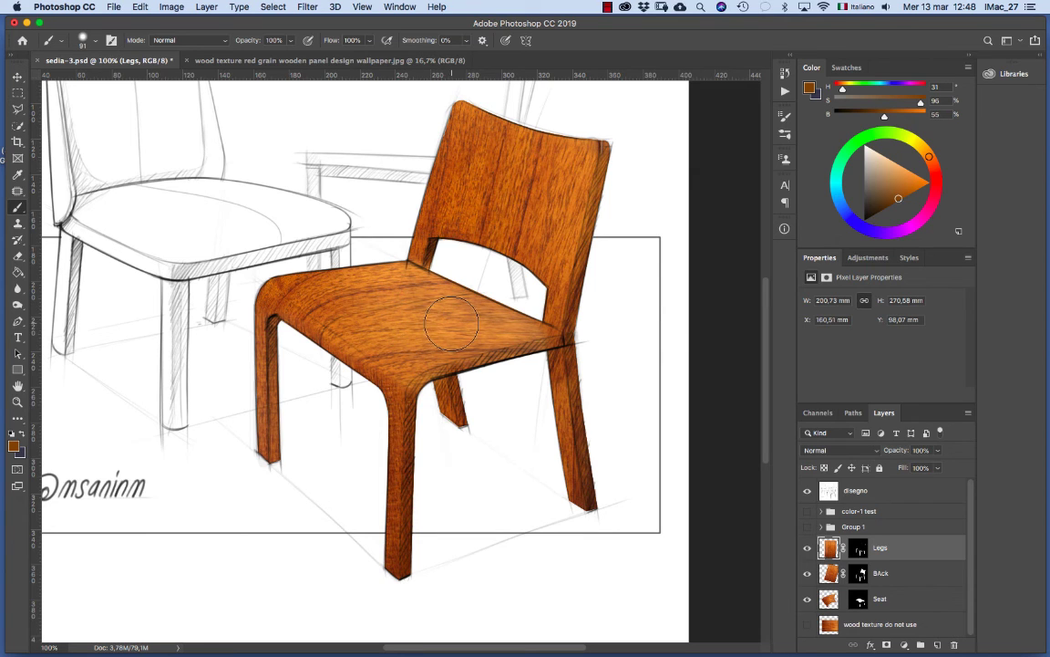
- Add a Curves adjustment layer directly above the Seat layer
{"action": "left_click", "coordinate": [916, 602]}
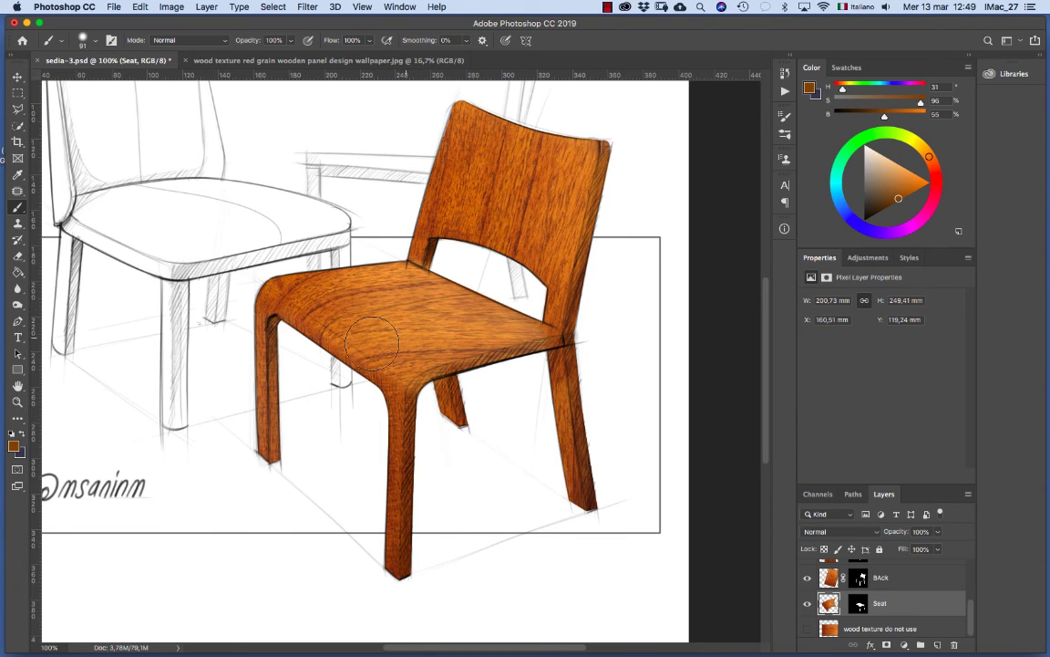
{"action": "left_click", "coordinate": [207, 6]}
{"action": "mouse_move", "coordinate": [219, 176]}
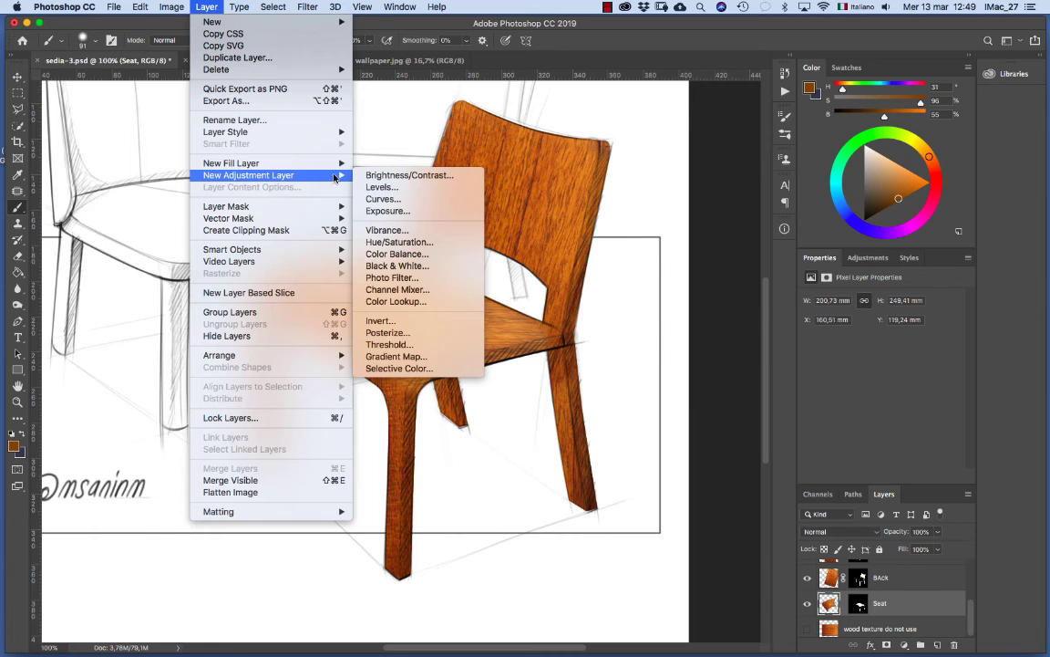
{"action": "left_click", "coordinate": [415, 201]}
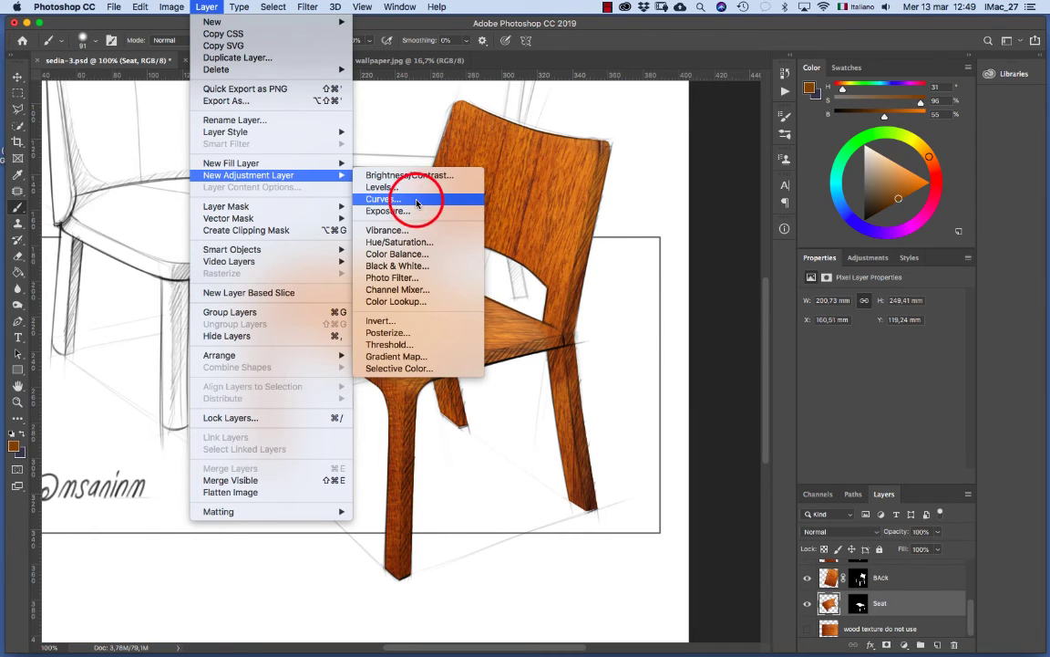
{"action": "left_click", "coordinate": [537, 173]}
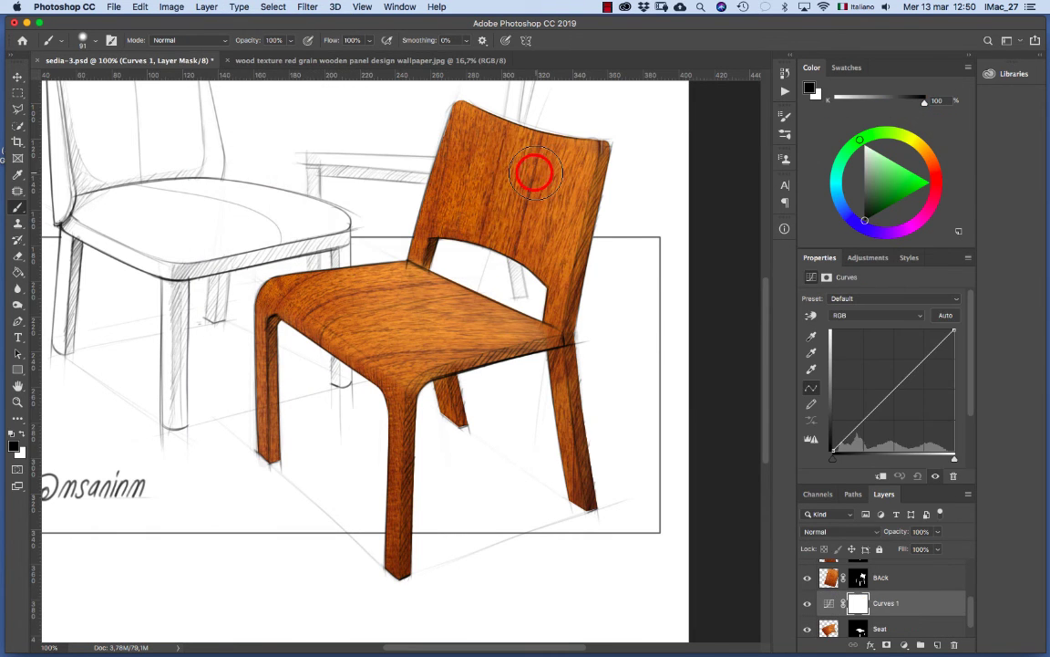
- Darken the midtones slightly by lowering the middle of the RGB curve to input 131, output 113
{"action": "left_click_drag", "start_coordinate": [890, 392], "coordinate": [895, 396]}
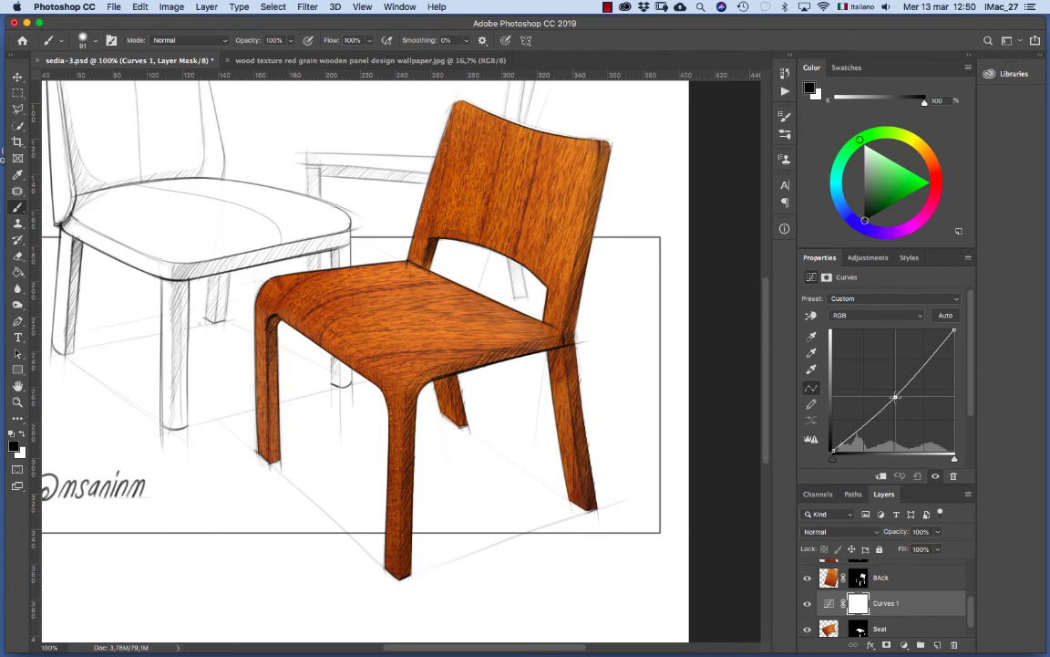
{"action": "left_click_drag", "start_coordinate": [895, 397], "coordinate": [891, 397]}
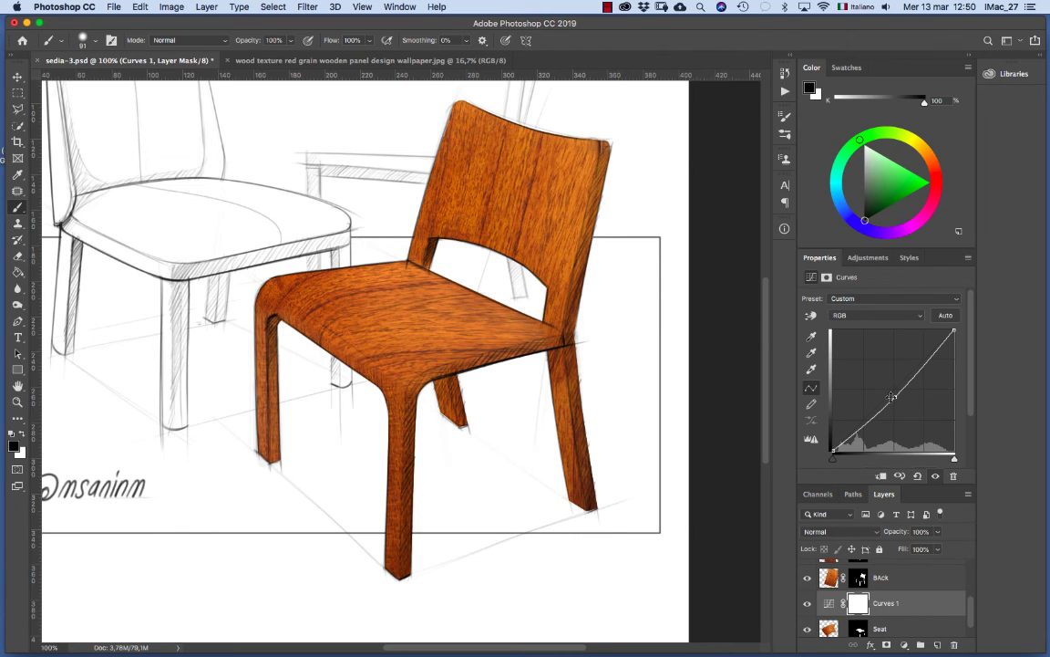
{"action": "left_click", "coordinate": [971, 411]}
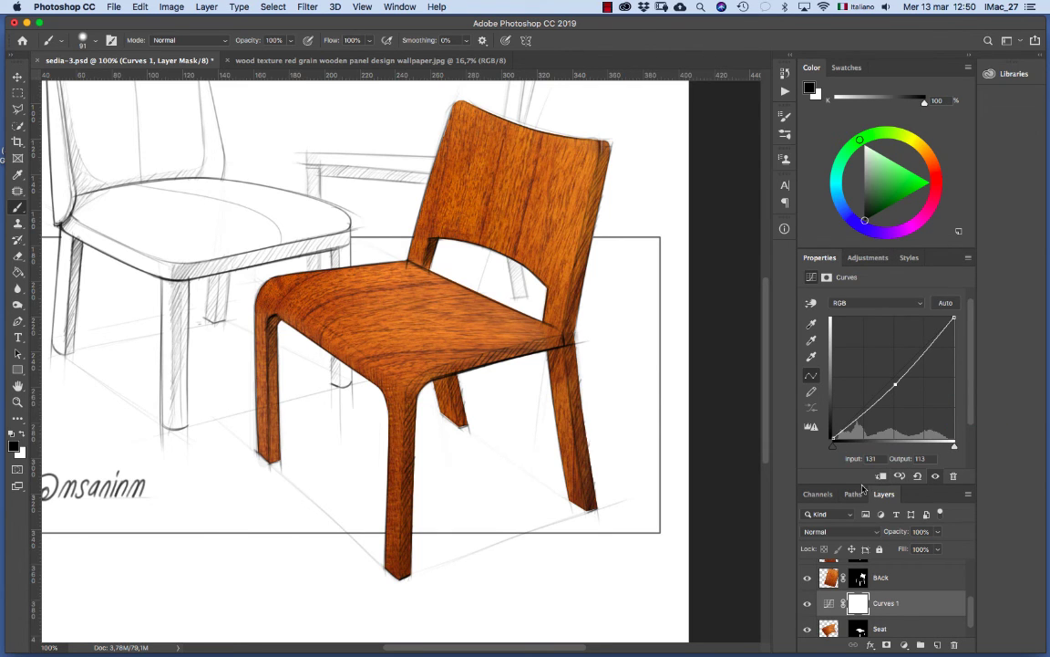
- Move the Curves adjustment above the Legs layer to preview it on all wood textures, and return it directly above Seat
{"action": "left_click_drag", "start_coordinate": [865, 482], "coordinate": [864, 401]}
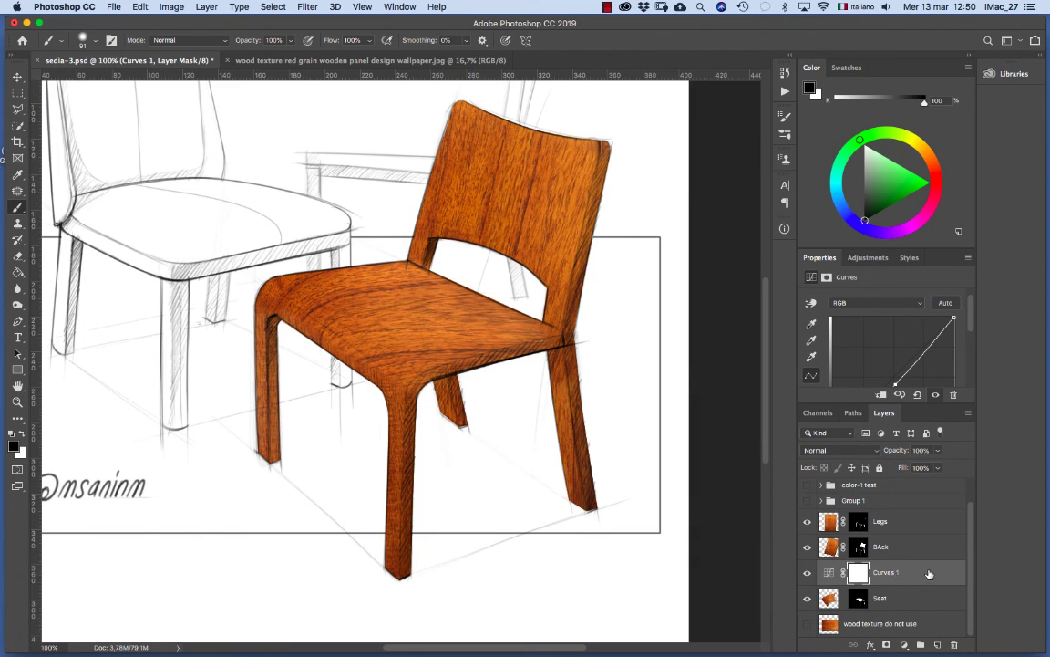
{"action": "left_click_drag", "start_coordinate": [935, 574], "coordinate": [928, 513]}
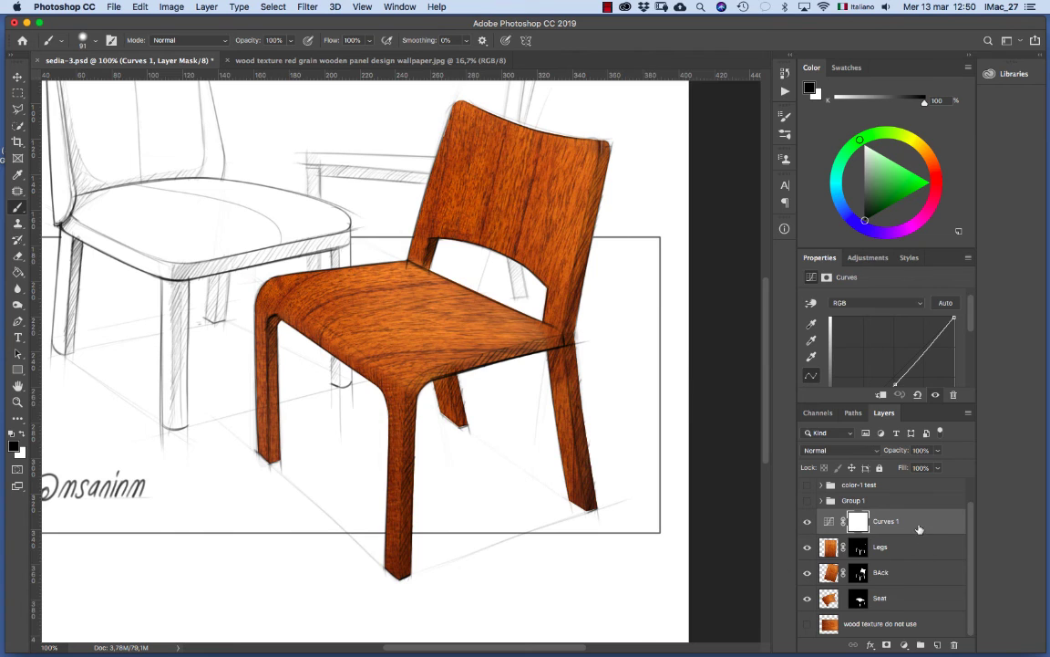
{"action": "left_click_drag", "start_coordinate": [917, 523], "coordinate": [910, 596]}
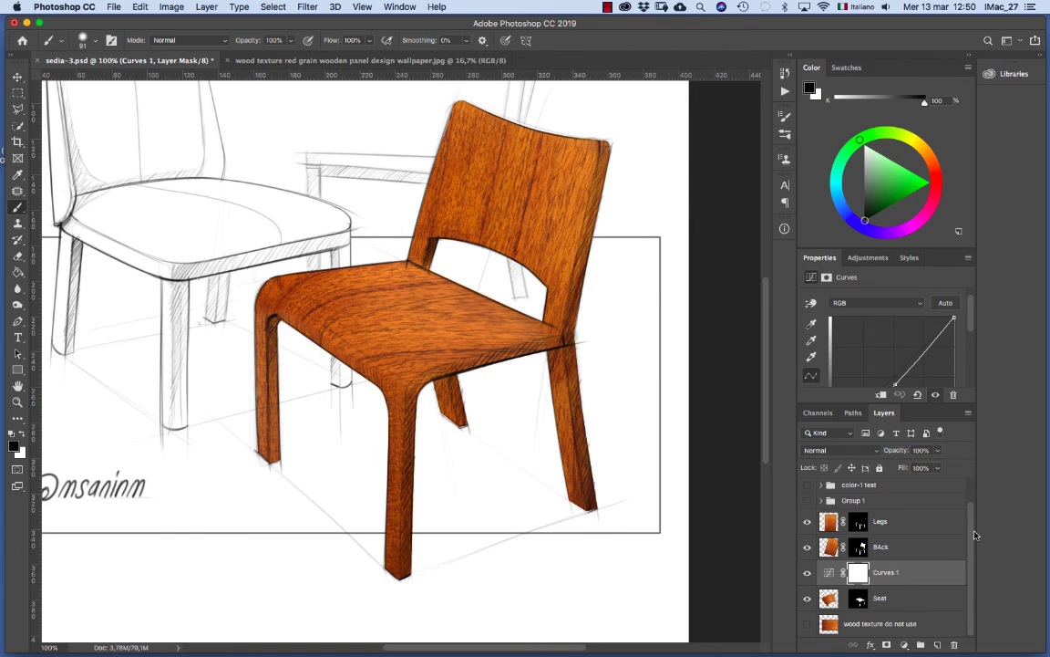
- Create a new empty layer directly above the Legs layer
{"action": "left_click_drag", "start_coordinate": [972, 540], "coordinate": [974, 516]}
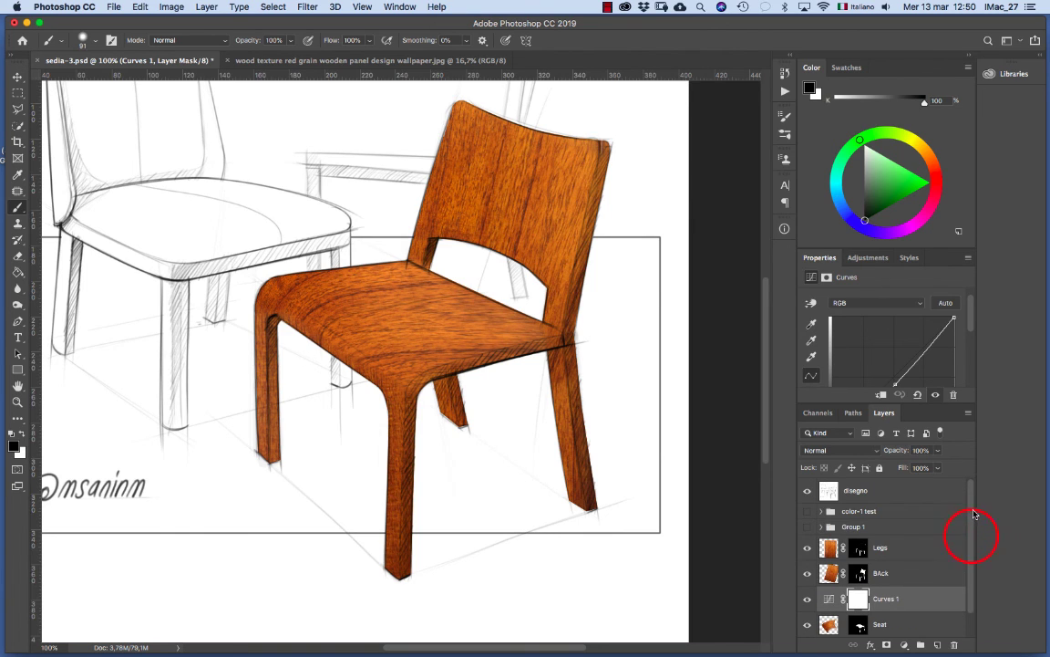
{"action": "left_click", "coordinate": [916, 549]}
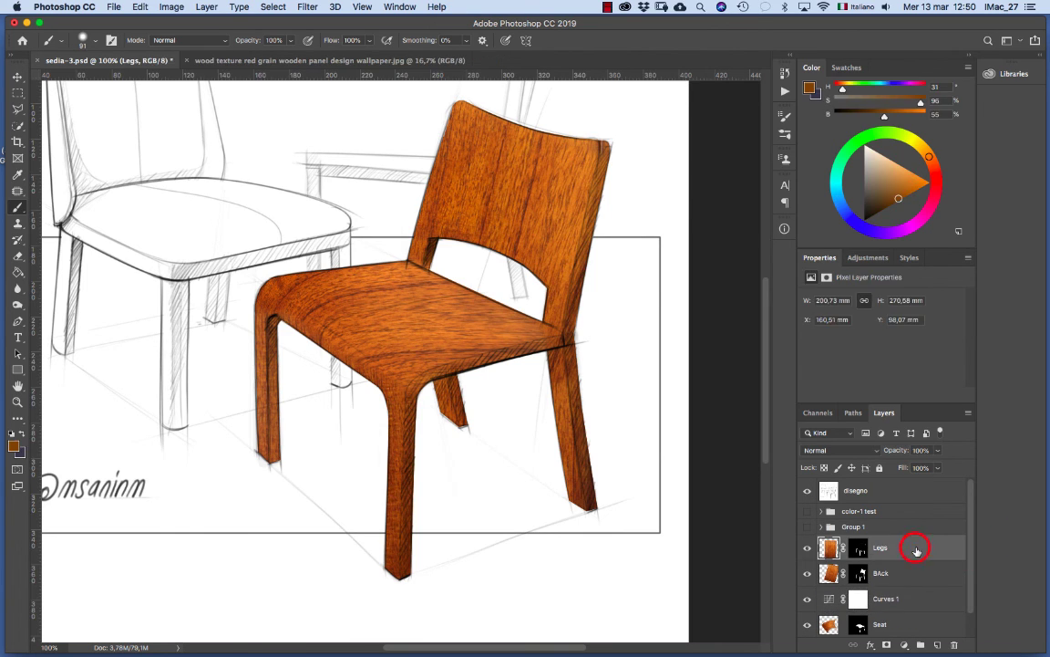
{"action": "left_click", "coordinate": [938, 646]}
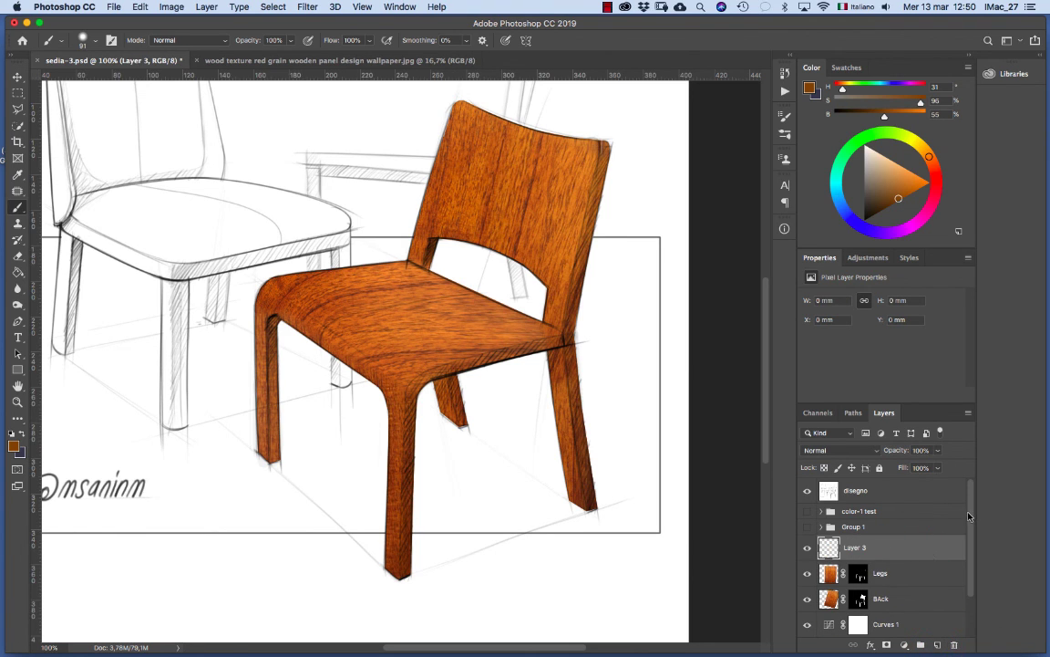
- Show the "color-1 test" group over the wood with only its lights and shadows, hiding its Hue/Saturation 1 and color-1 layers
{"action": "mouse_move", "coordinate": [969, 517]}
{"action": "left_mouse_down"}
{"action": "mouse_move", "coordinate": [973, 548]}
{"action": "mouse_move", "coordinate": [974, 519]}
{"action": "left_mouse_up"}
{"action": "left_click", "coordinate": [808, 513]}
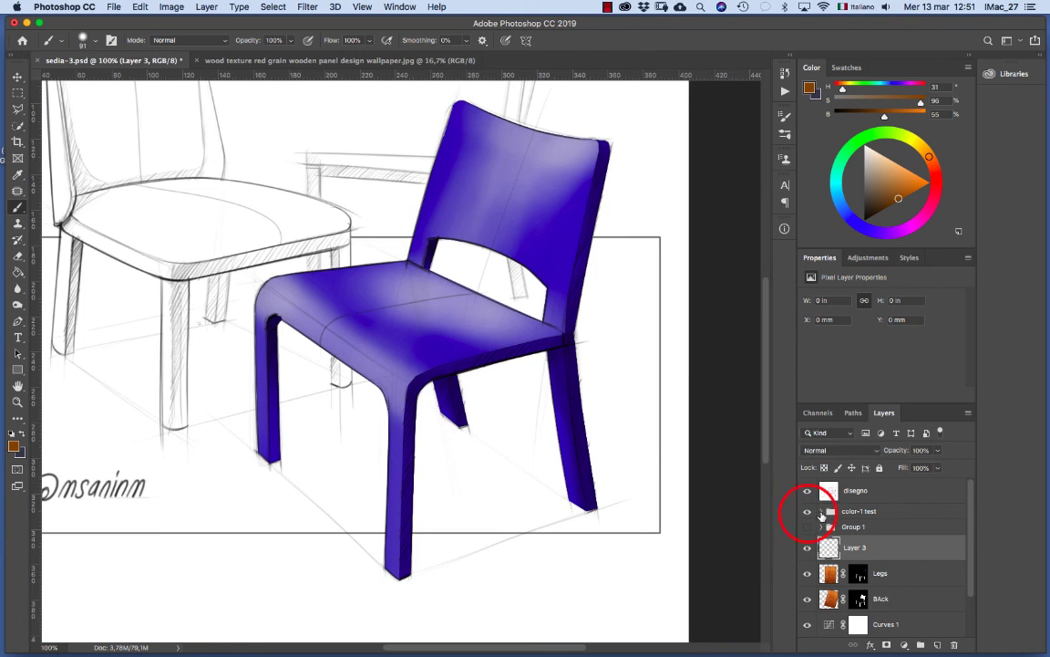
{"action": "left_click", "coordinate": [822, 511]}
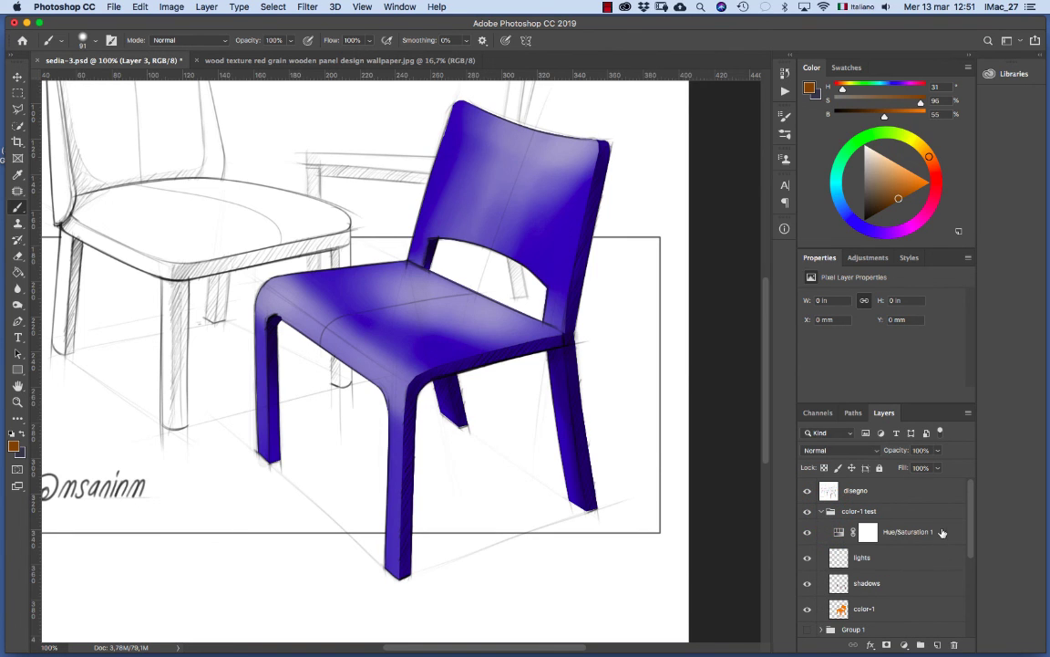
{"action": "left_click", "coordinate": [808, 533]}
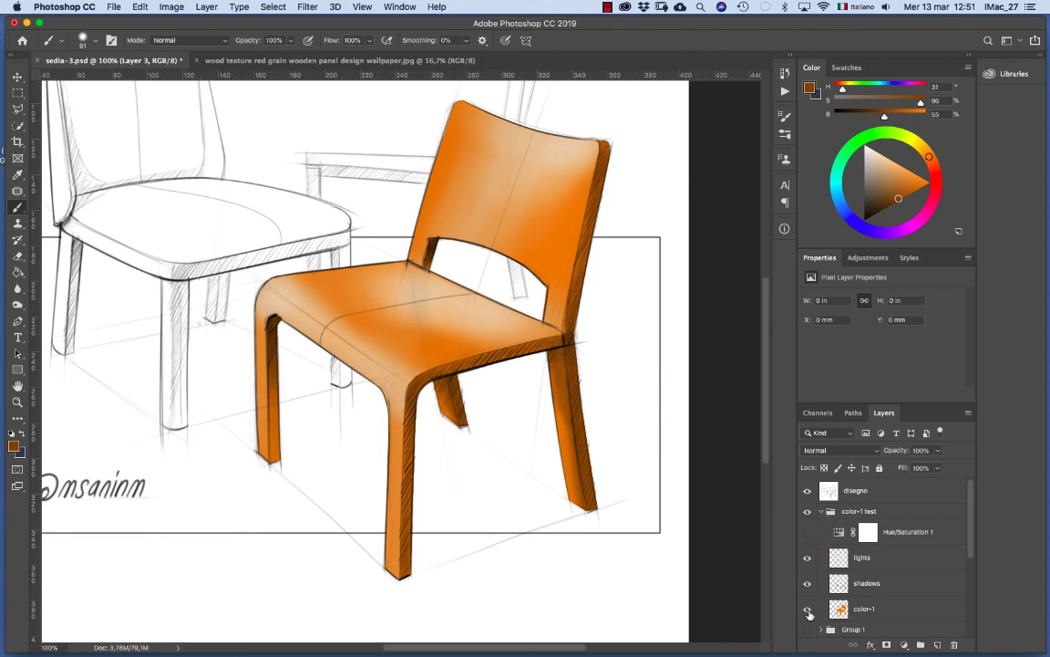
{"action": "left_click", "coordinate": [808, 610]}
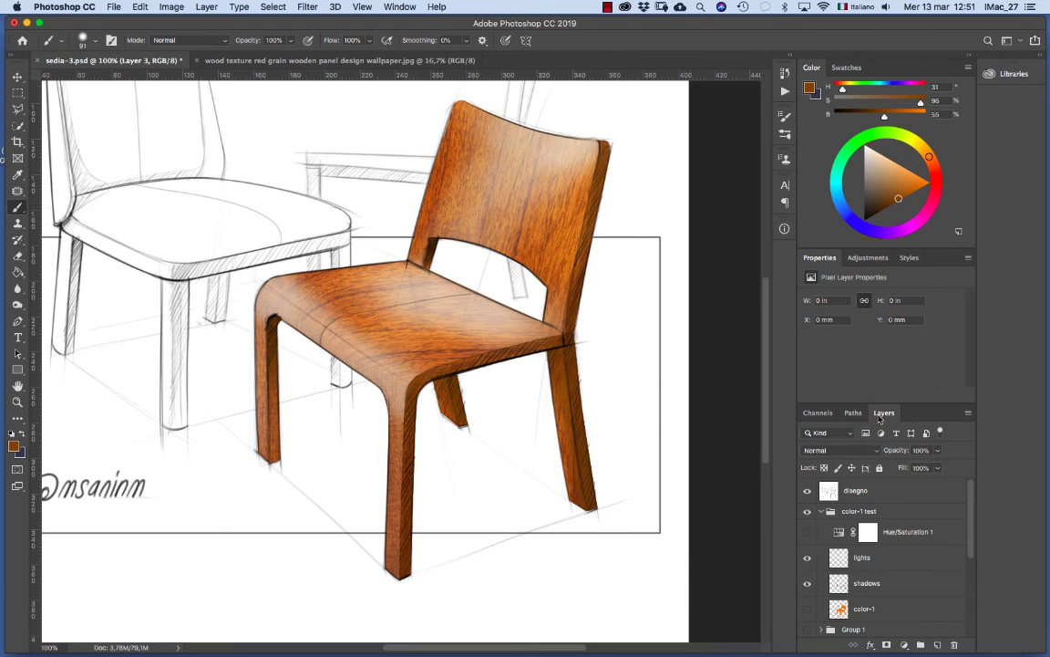
- Detach the Layers panel as a floating window and enlarge it to fit the whole layer stack with "color-1 test" expanded
{"action": "left_click_drag", "start_coordinate": [884, 415], "coordinate": [652, 105]}
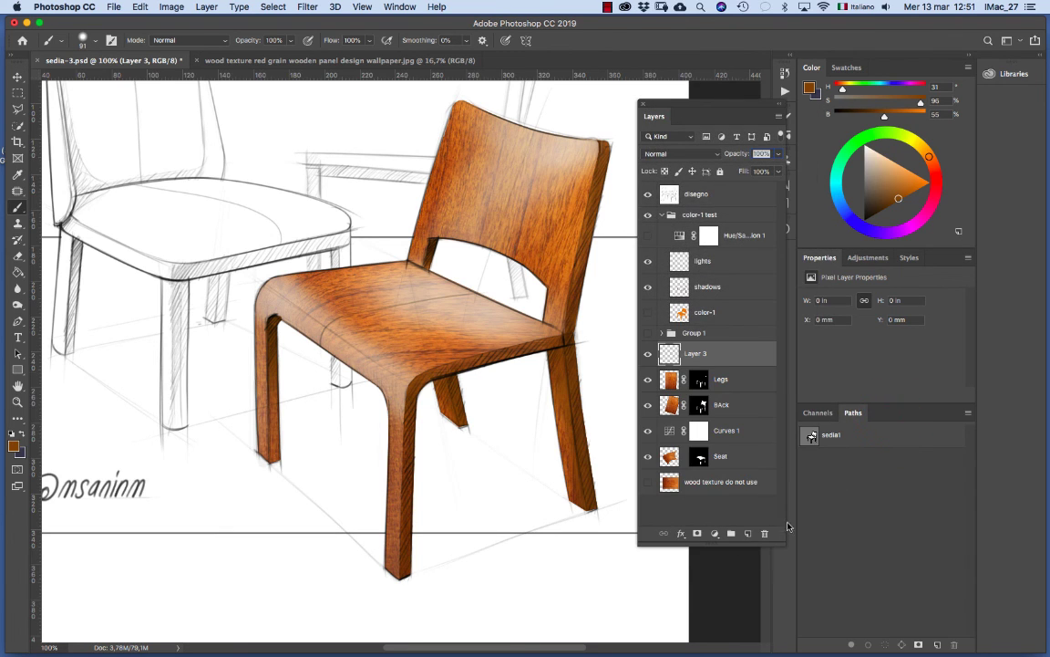
{"action": "left_click_drag", "start_coordinate": [781, 542], "coordinate": [930, 609]}
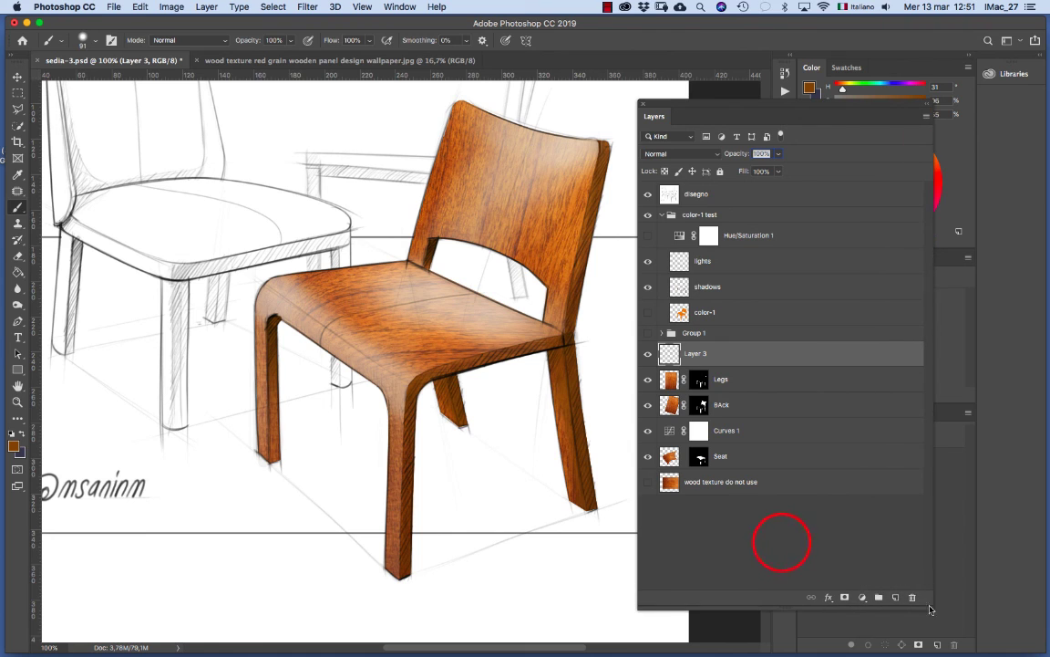
{"action": "left_click", "coordinate": [662, 215]}
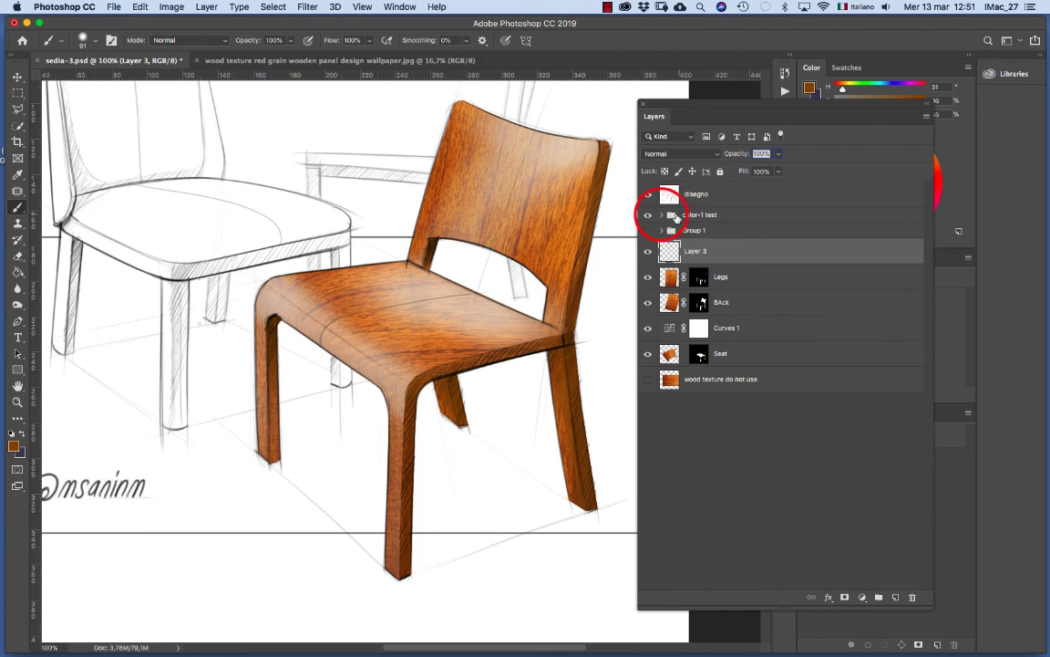
{"action": "left_click", "coordinate": [662, 215]}
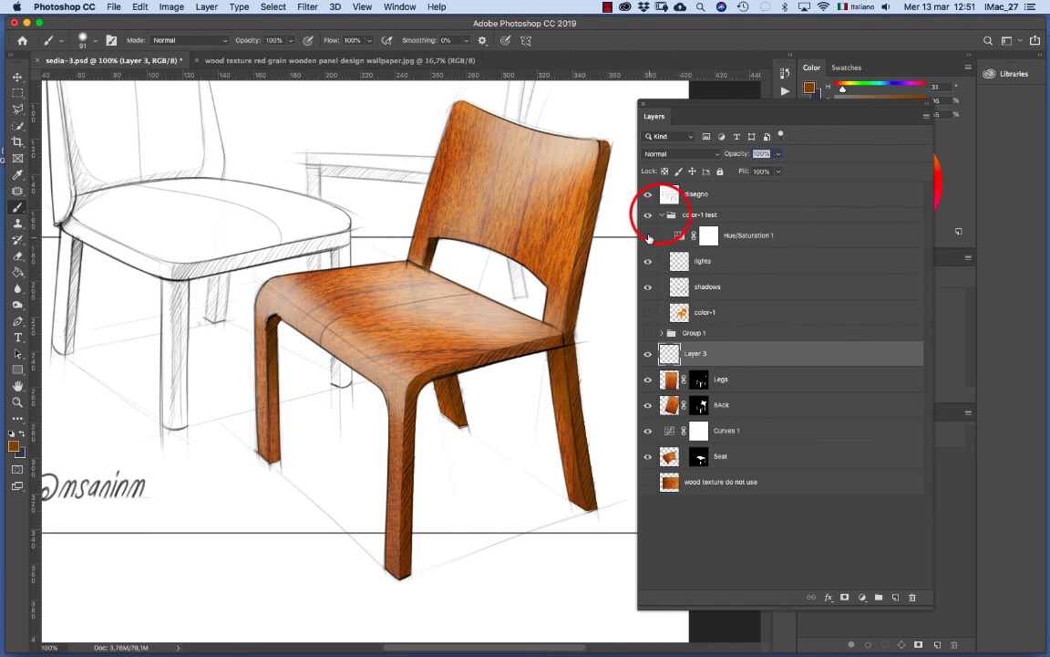
- Examine how the Hue/Saturation 1, color-1, lights and shadows layers affect the chair by toggling their visibility, and view the whole drawing
{"action": "left_click", "coordinate": [648, 236]}
{"action": "left_click", "coordinate": [648, 235]}
{"action": "left_click", "coordinate": [649, 235]}
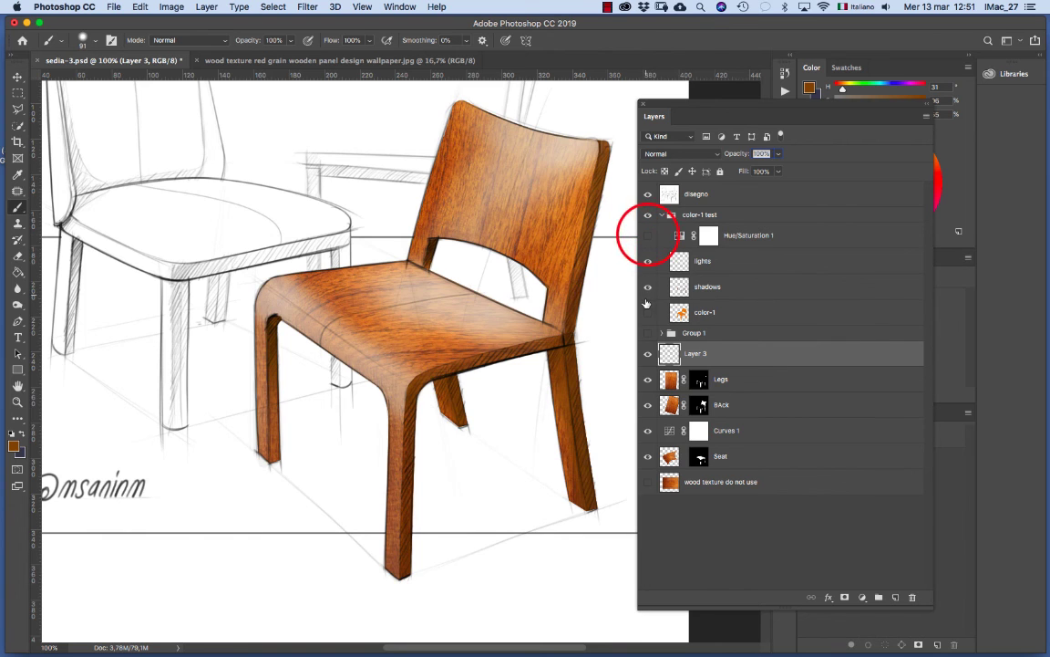
{"action": "left_click", "coordinate": [647, 312]}
{"action": "left_click", "coordinate": [648, 313]}
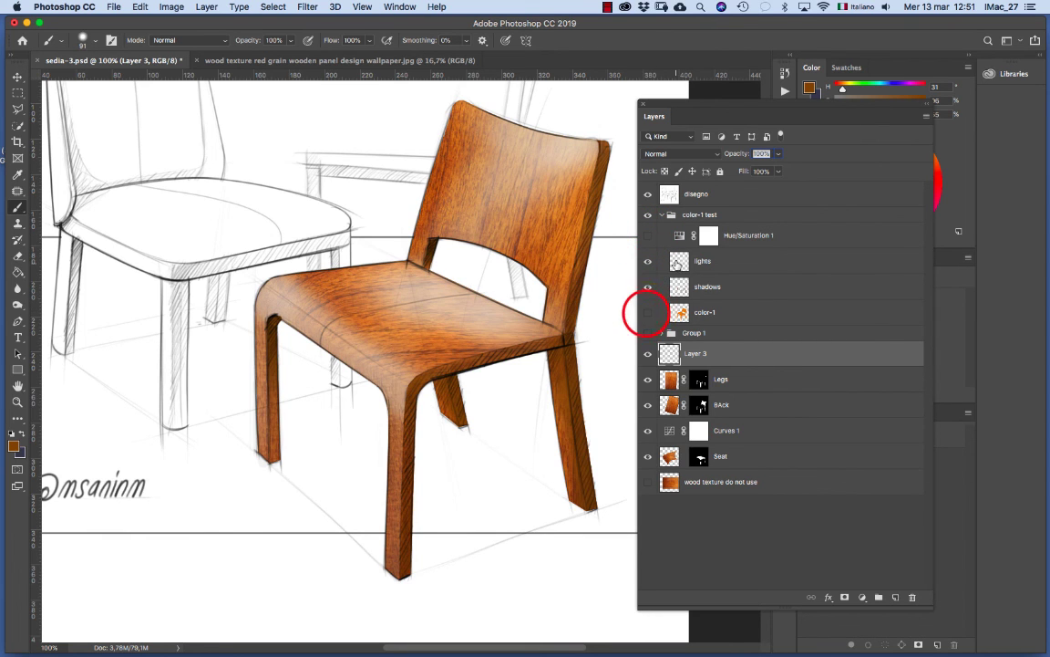
{"action": "left_click", "coordinate": [647, 261]}
{"action": "left_click", "coordinate": [647, 262]}
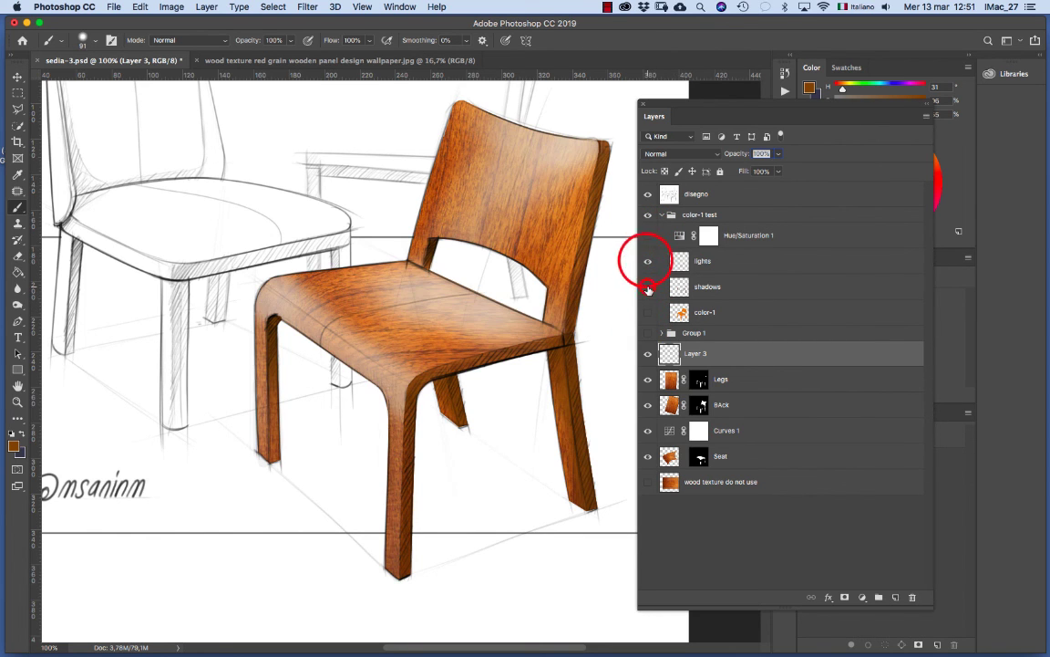
{"action": "left_click", "coordinate": [648, 287]}
{"action": "left_click", "coordinate": [649, 288]}
{"action": "left_click_drag", "start_coordinate": [654, 101], "coordinate": [711, 103]}
{"action": "left_click", "coordinate": [454, 316], "text": "alt"}
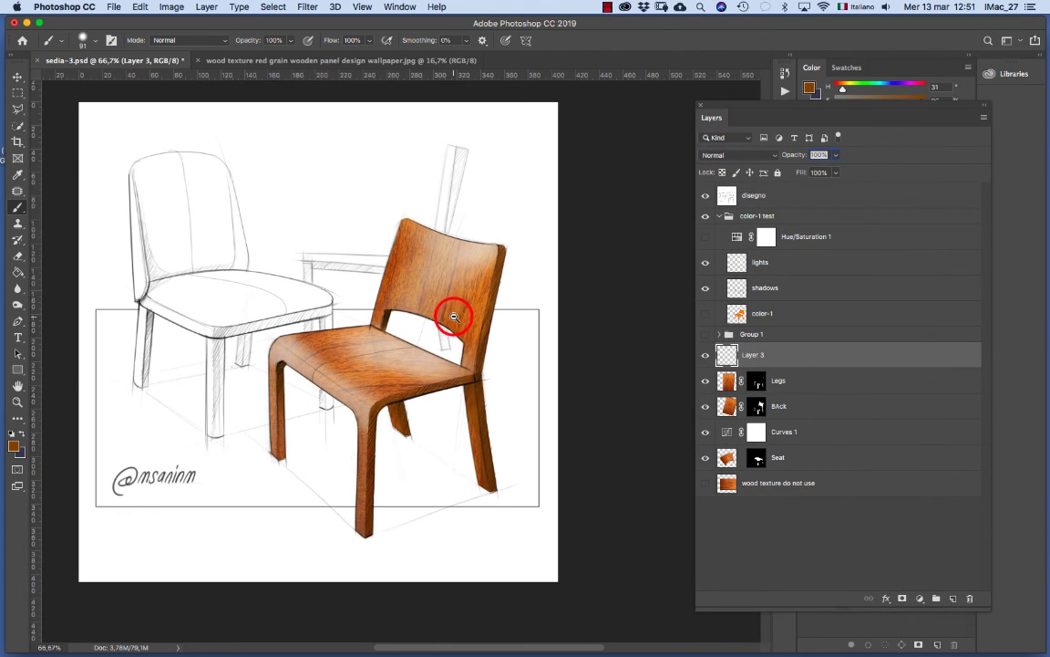